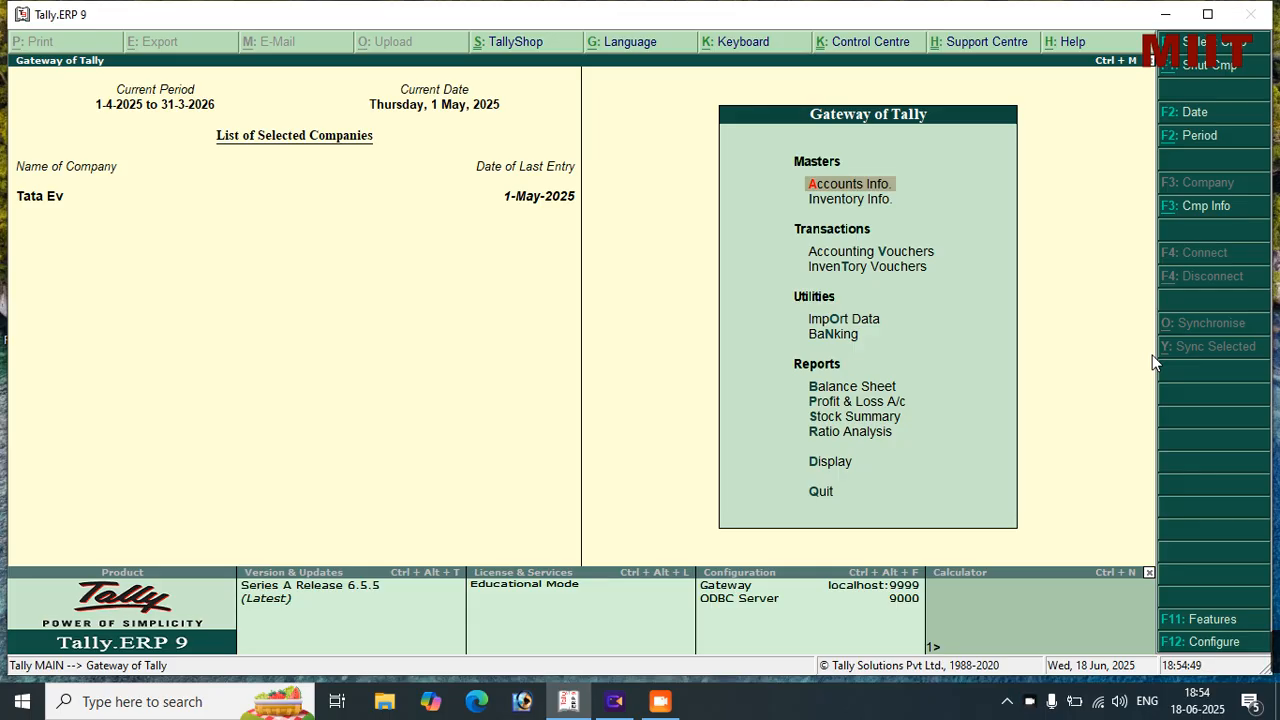
Start creating a new company named Suraj Electronic and keep the same text as its mailing name
{"action": "key", "text": "alt+F3"}
{"action": "key", "text": "Down"}
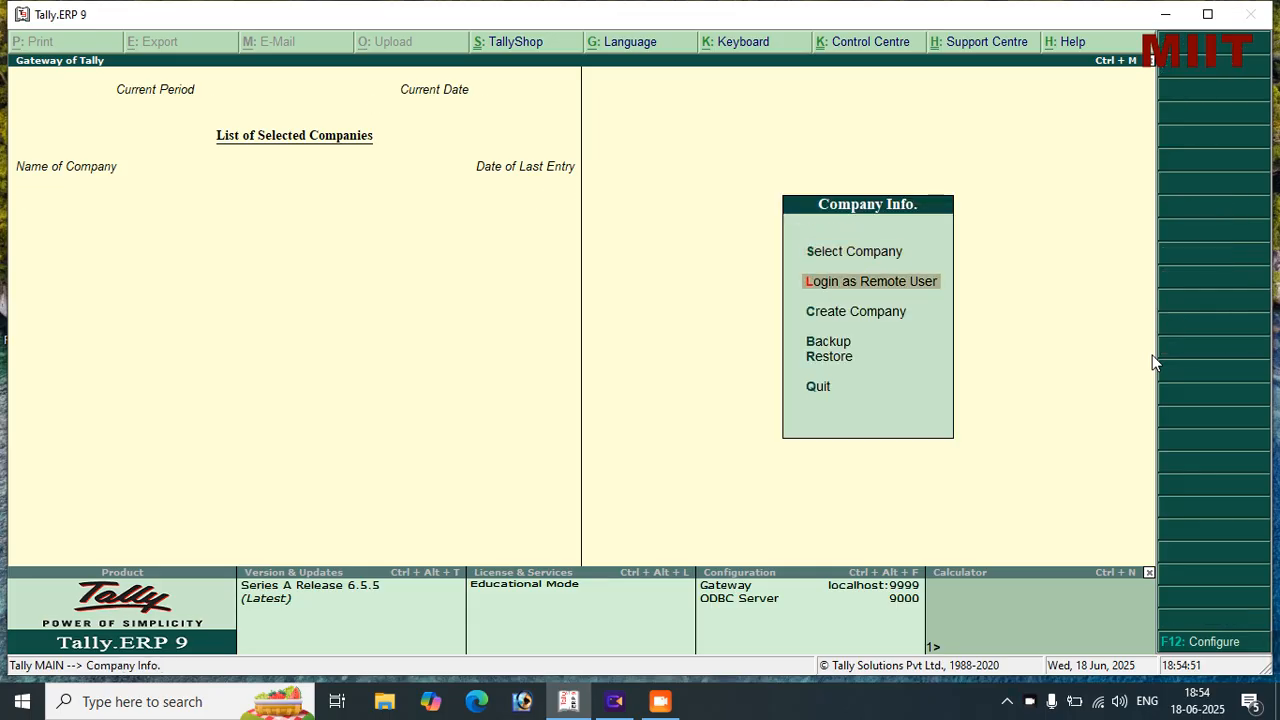
{"action": "key", "text": "Down"}
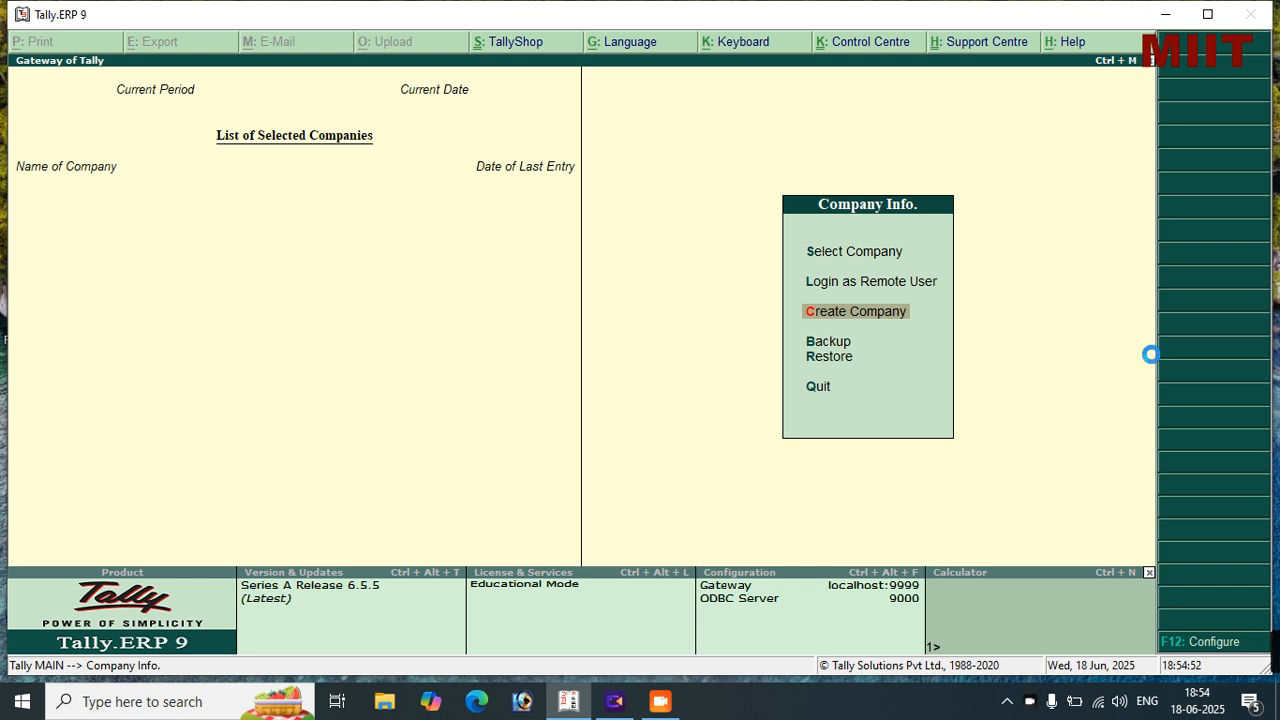
{"action": "key", "text": "Return"}
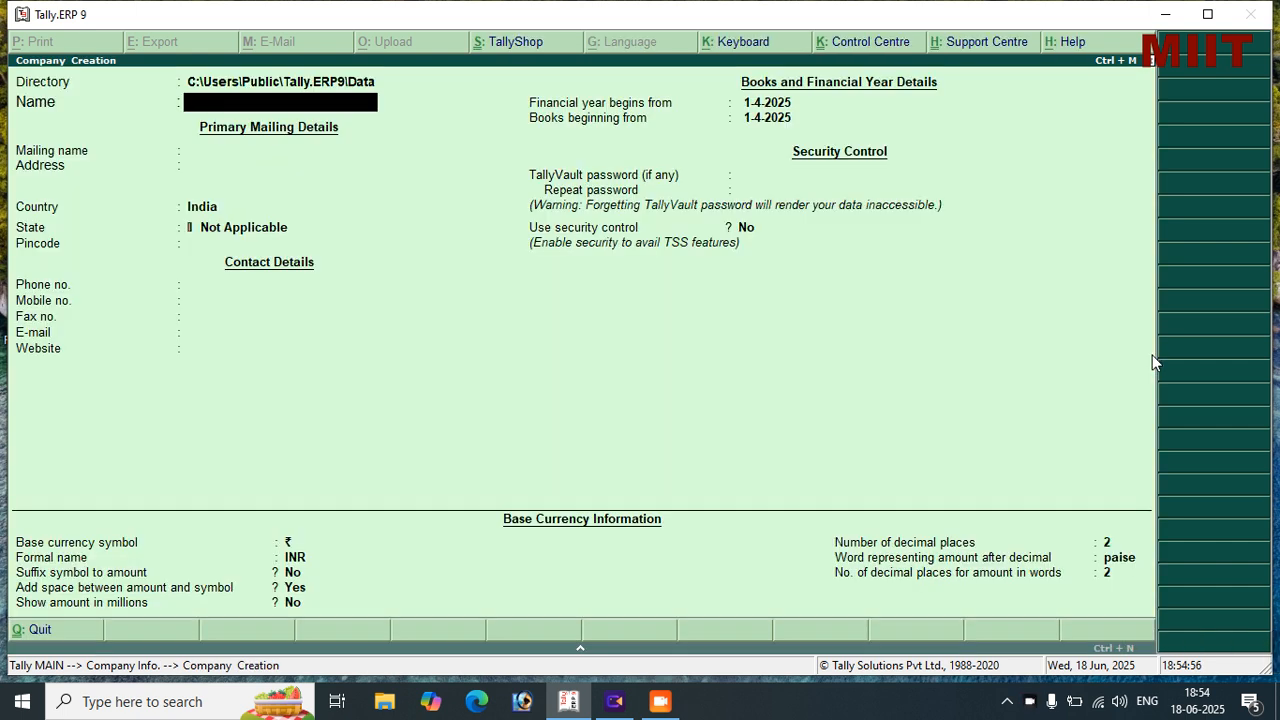
{"action": "type", "text": "Suraj Electronic"}
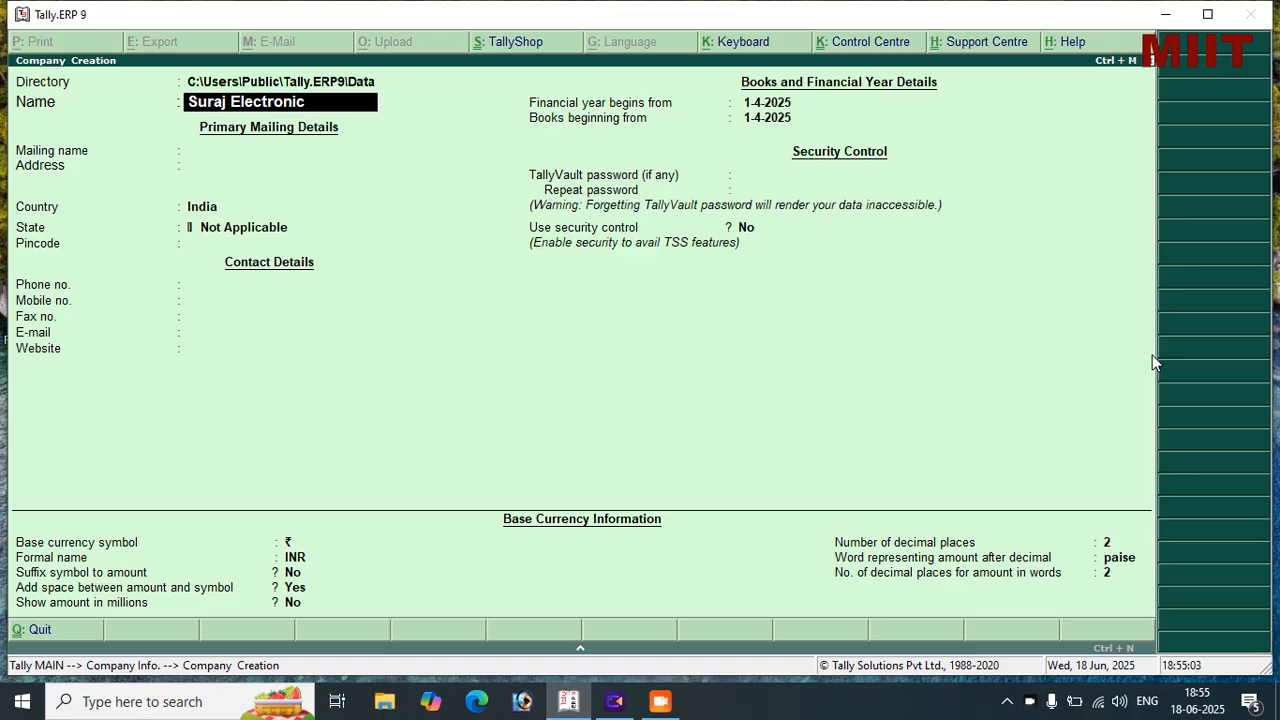
{"action": "key", "text": "Return"}
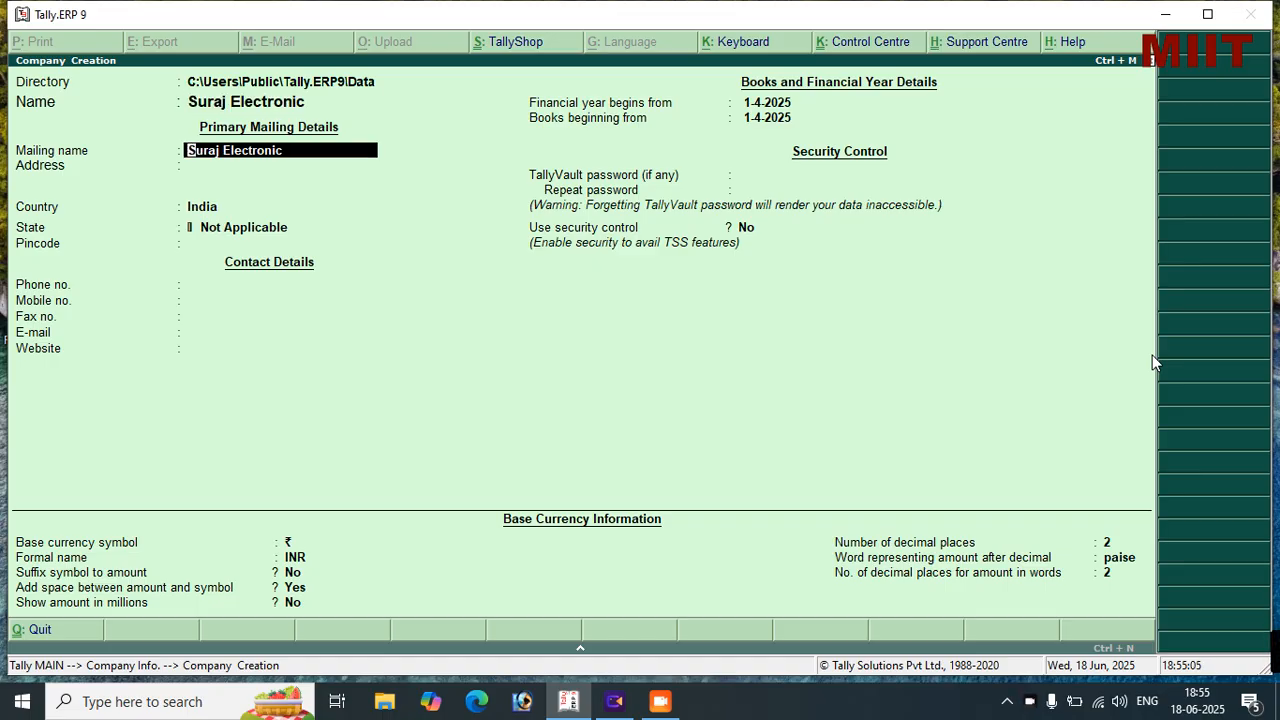
{"action": "key", "text": "Return"}
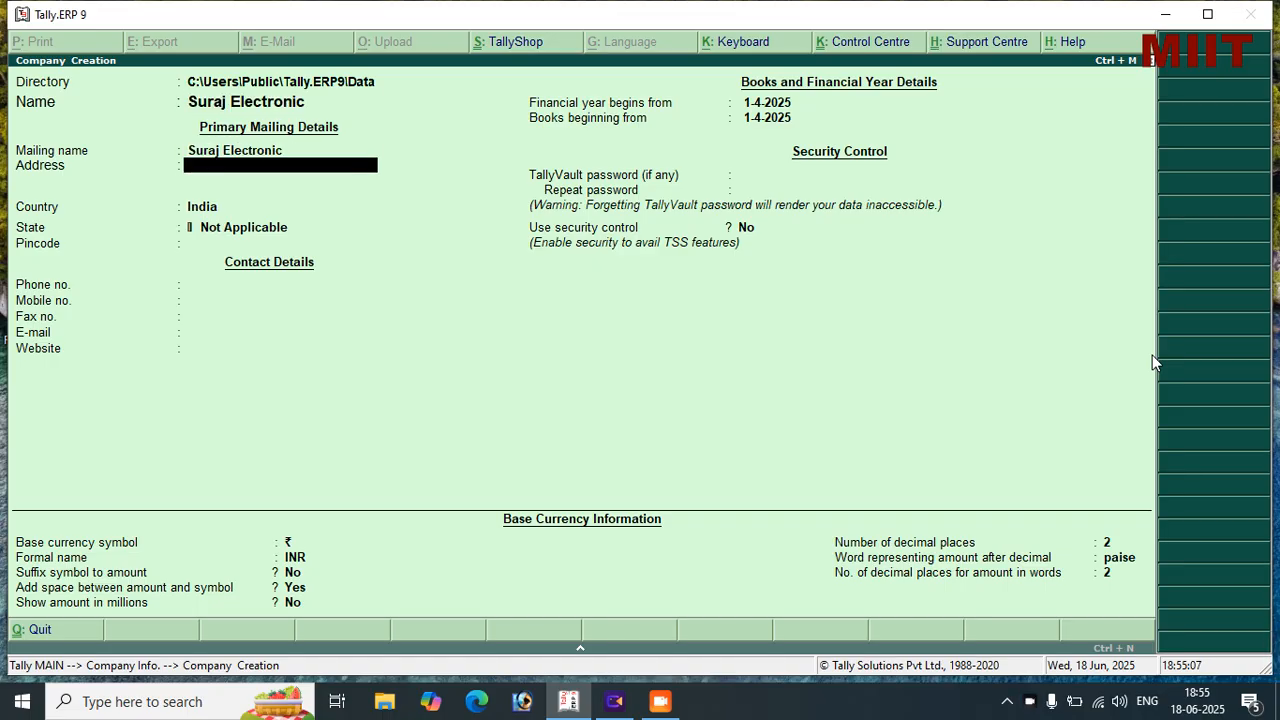
Enter the company's address, keep India as the country and set the state to Uttar Pradesh
{"action": "type", "text": "Gorakhpur"}
{"action": "key", "text": "Return"}
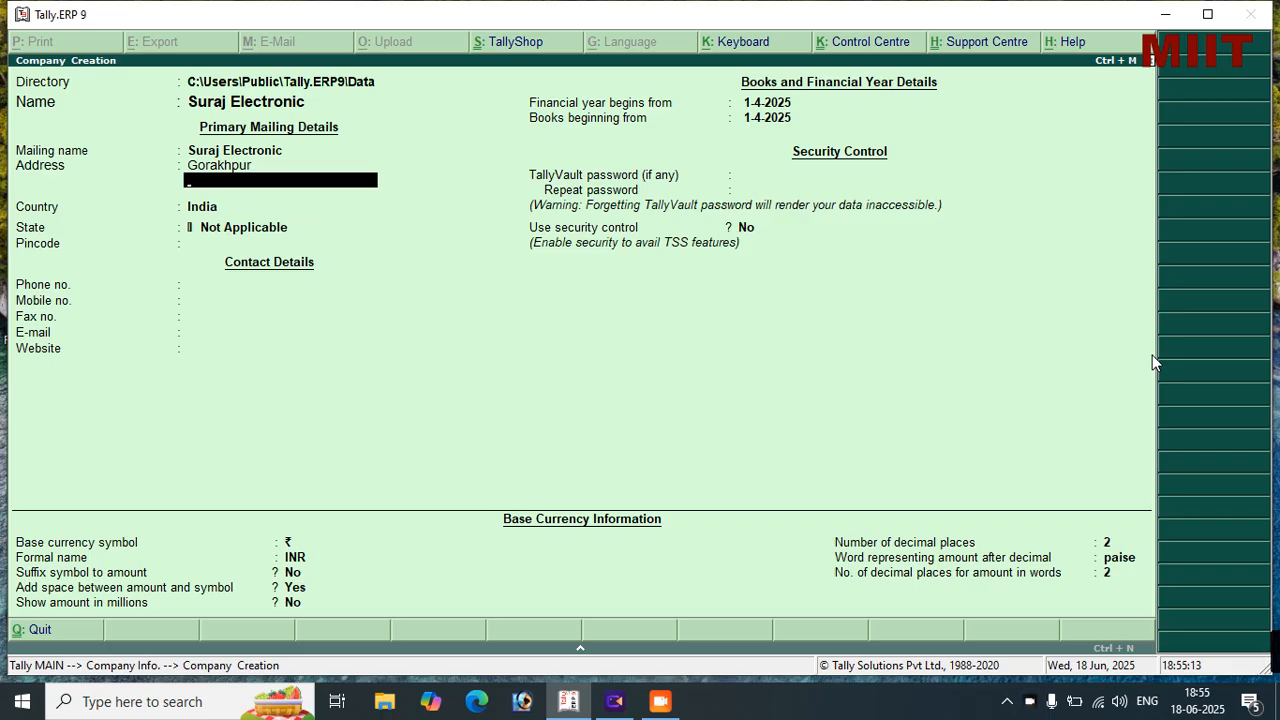
{"action": "key", "text": "Return"}
{"action": "key", "text": "Return"}
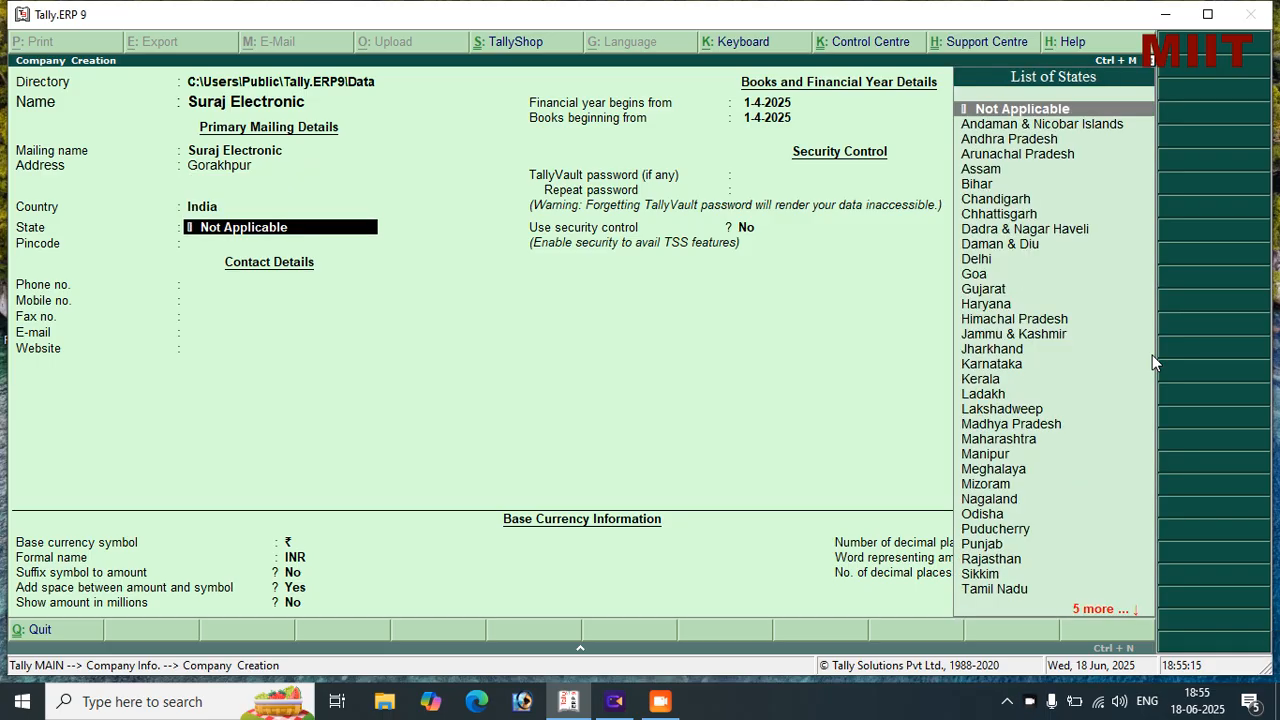
{"action": "type", "text": "Uttar"}
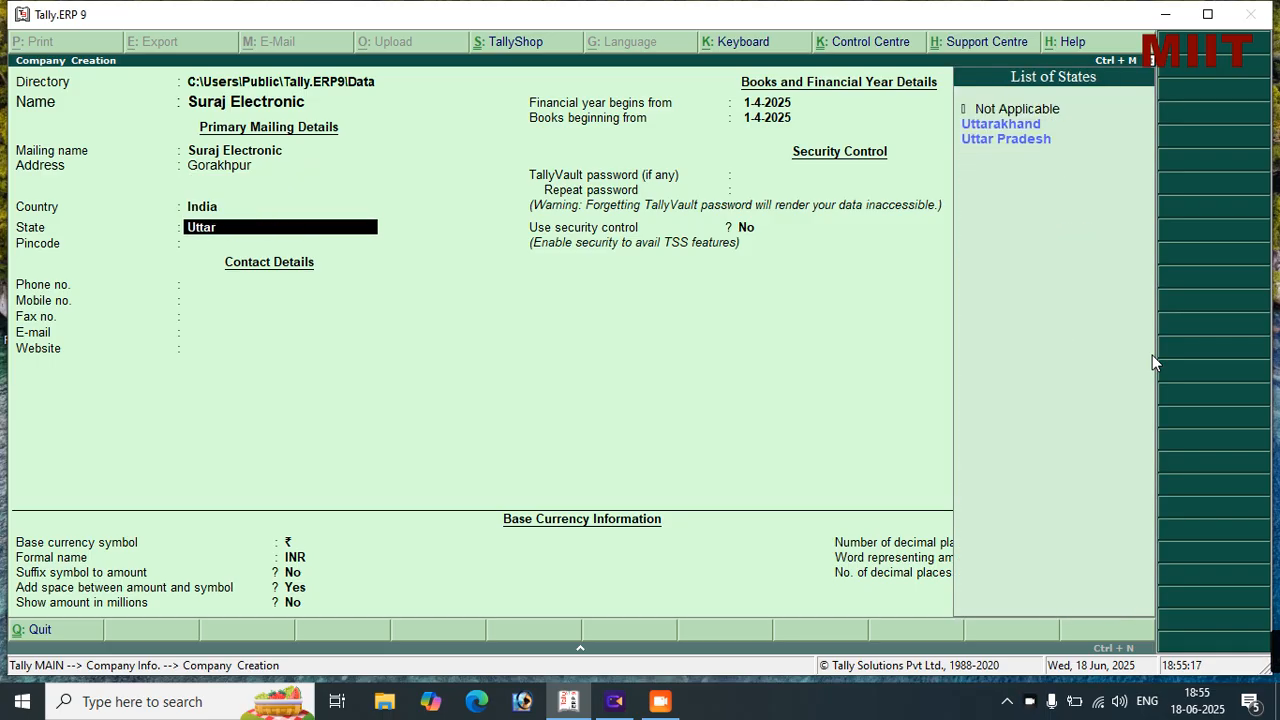
{"action": "key", "text": "Return"}
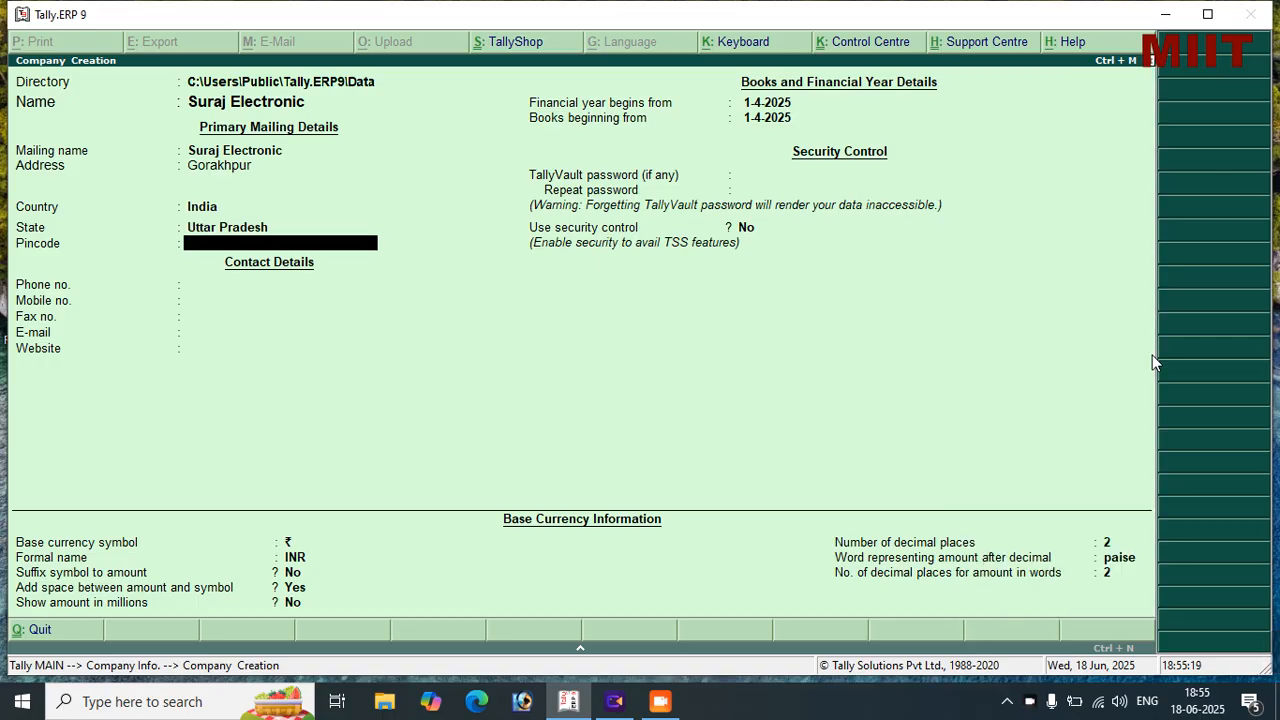
Enter the company's postal code, leave the contact details blank and accept the company creation
{"action": "type", "text": "273001"}
{"action": "key", "text": "Return"}
{"action": "key", "text": "Return"}
{"action": "key", "text": "Return"}
{"action": "key", "text": "Return"}
{"action": "key", "text": "Return"}
{"action": "key", "text": "Return"}
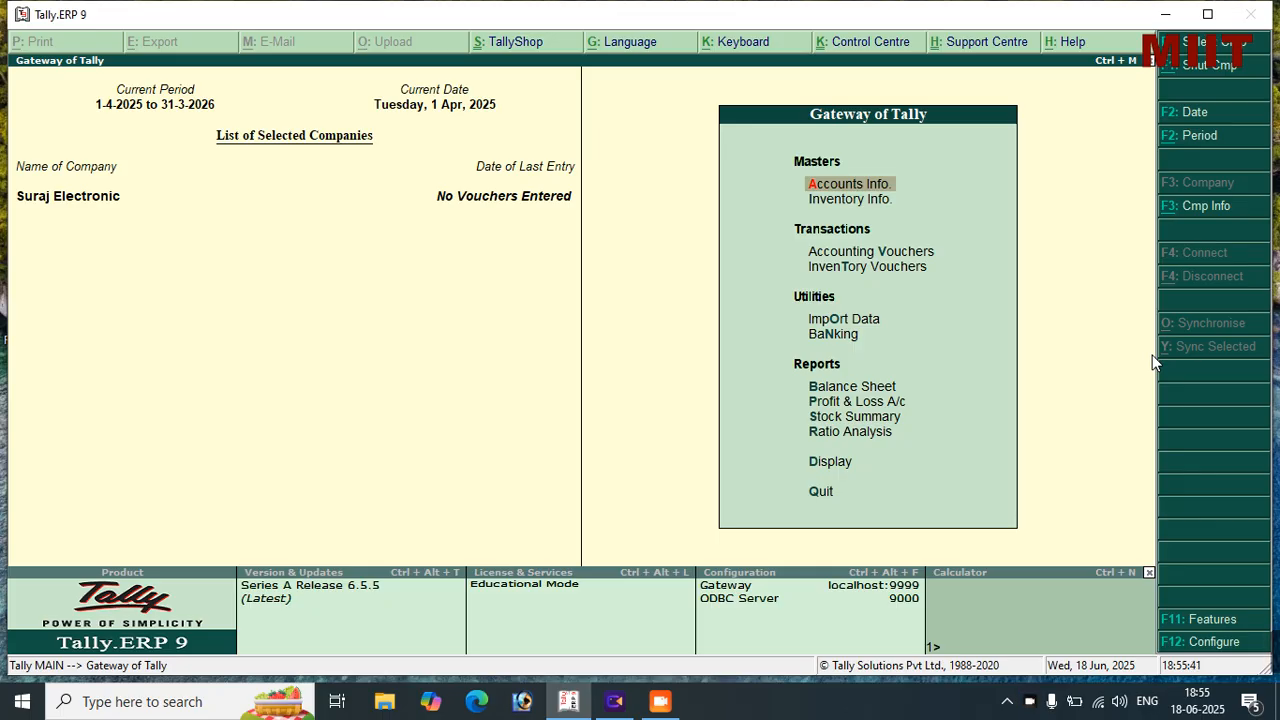
Enable Goods and Services Tax in the company's statutory and taxation features and open its GST details
{"action": "key", "text": "F11"}
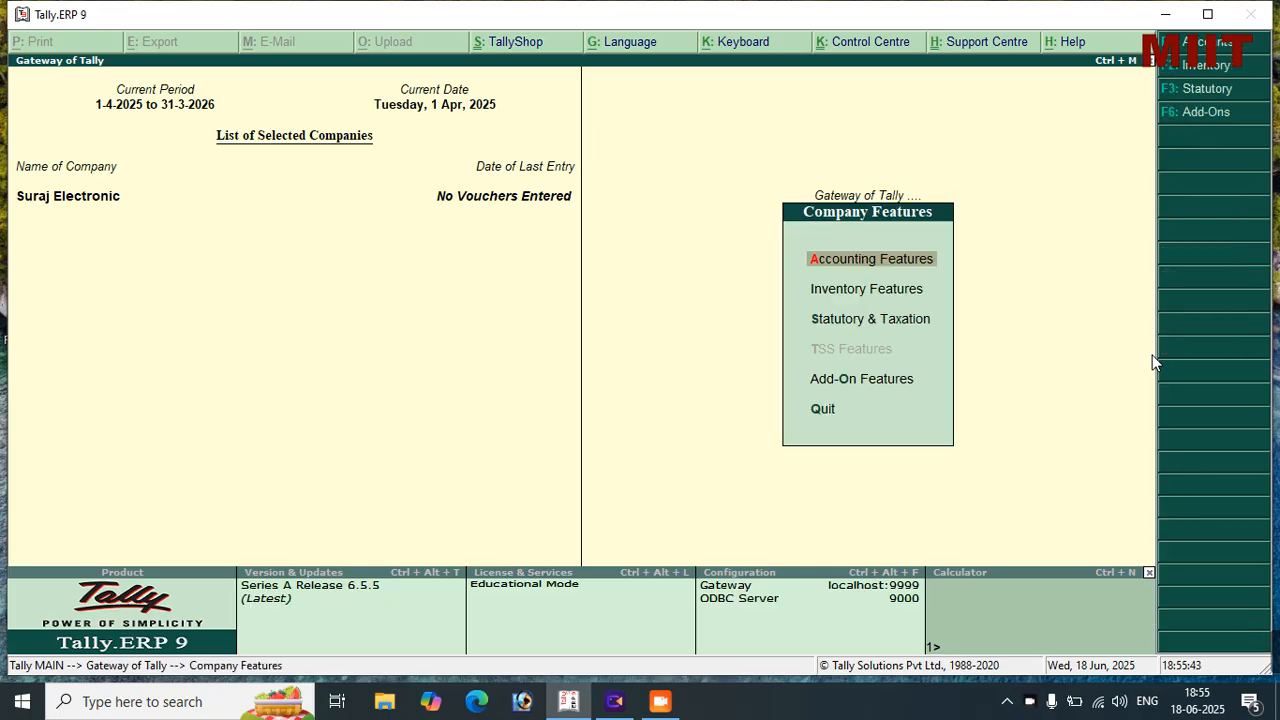
{"action": "key", "text": "s"}
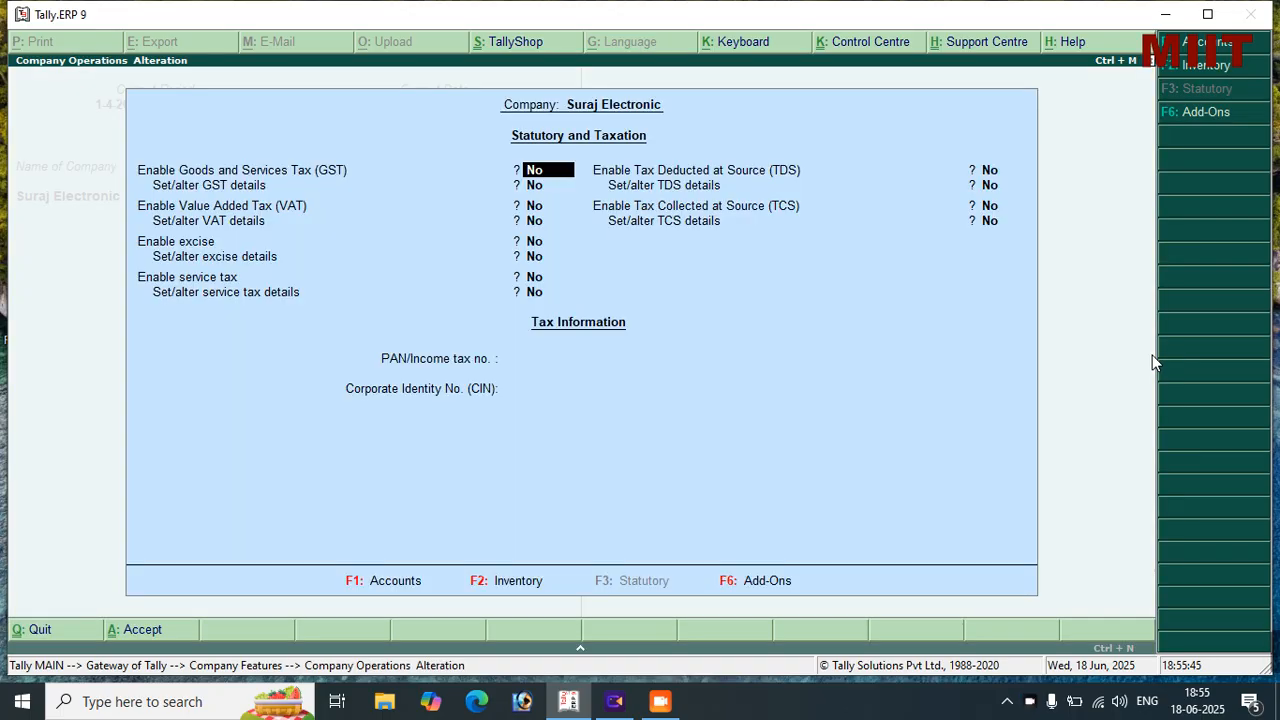
{"action": "type", "text": "ye"}
{"action": "key", "text": "Return"}
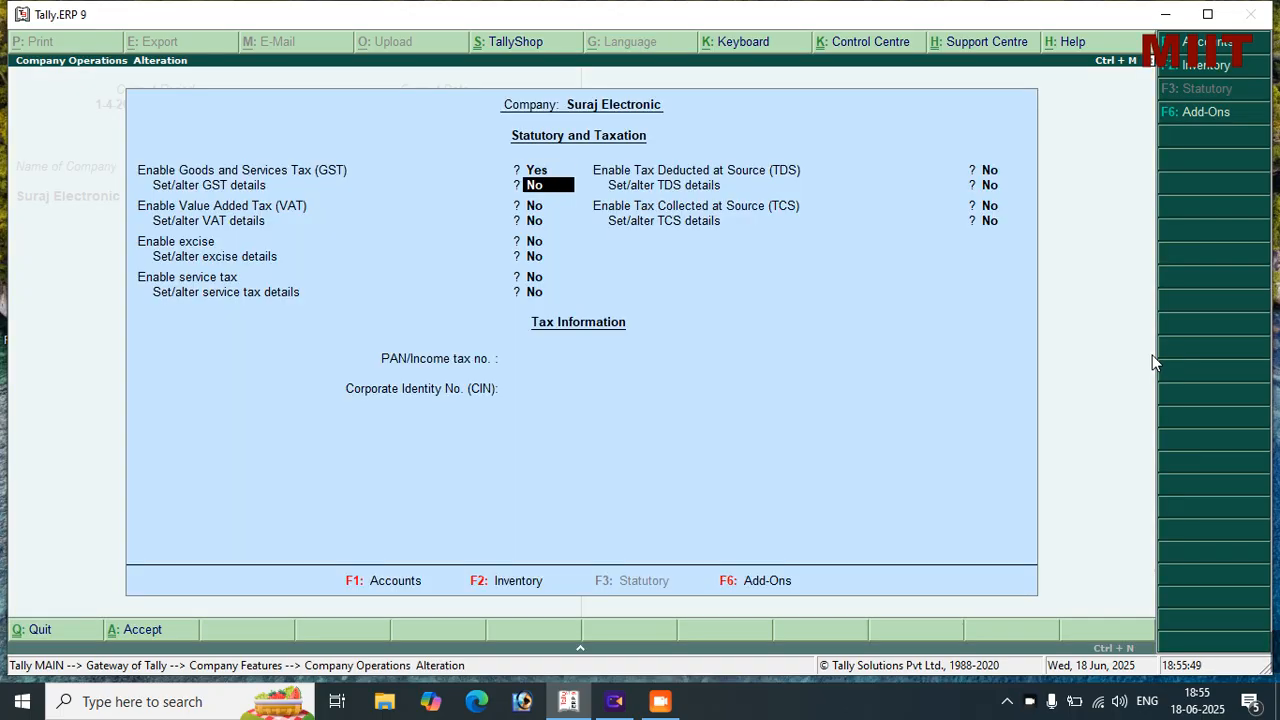
{"action": "type", "text": "ye"}
{"action": "key", "text": "Return"}
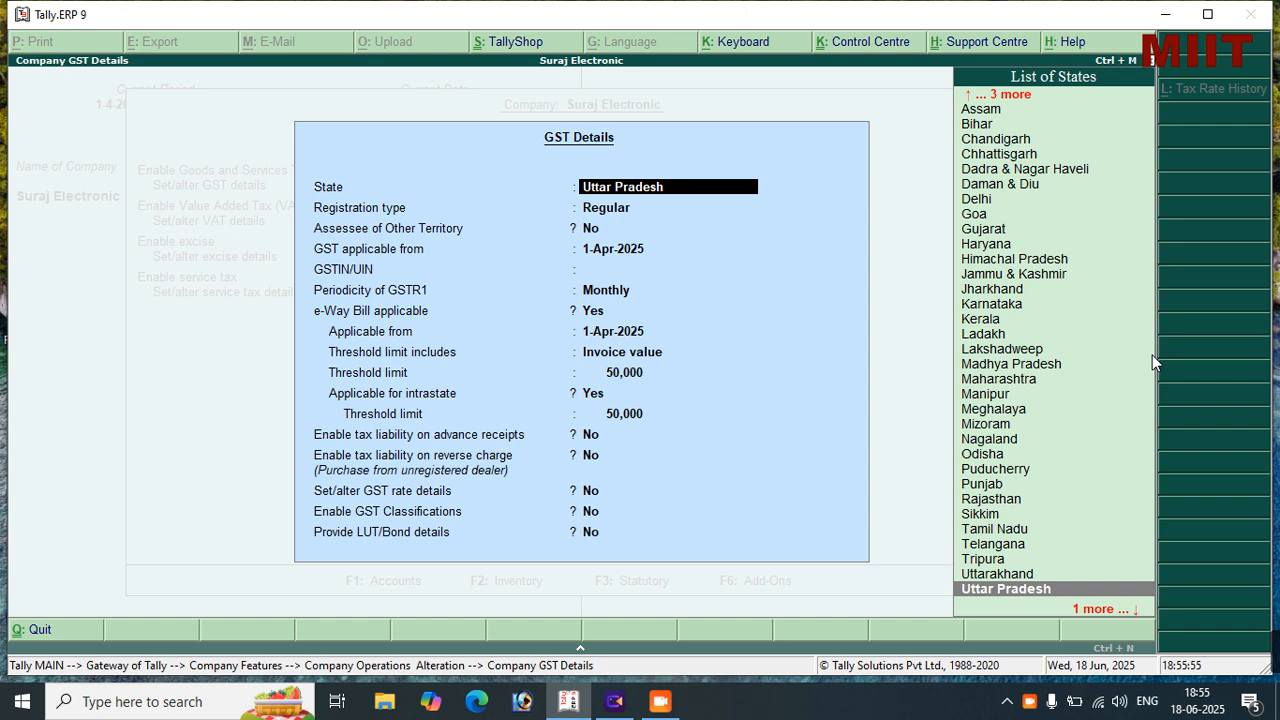
Keep the Regular registration type and 1-Apr-2025 applicability, leave the GSTIN blank and set the GSTR1 periodicity to Quarterly
{"action": "key", "text": "Return"}
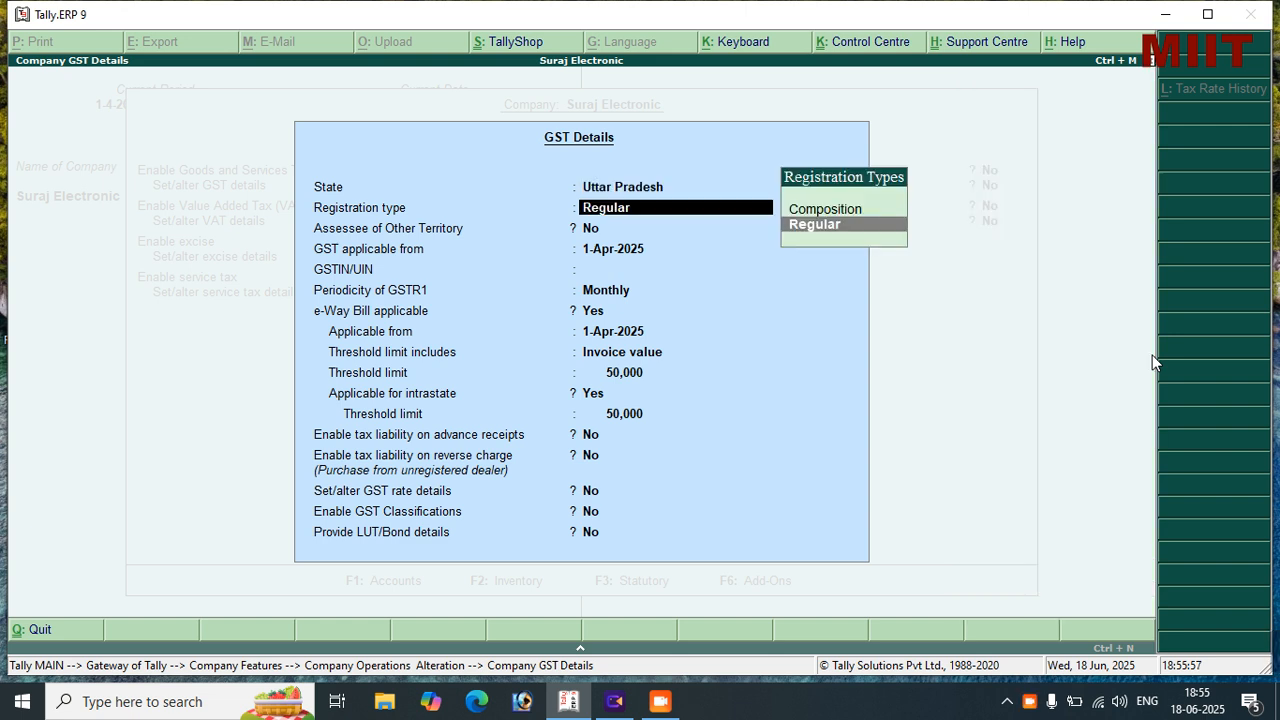
{"action": "key", "text": "Return"}
{"action": "key", "text": "Return"}
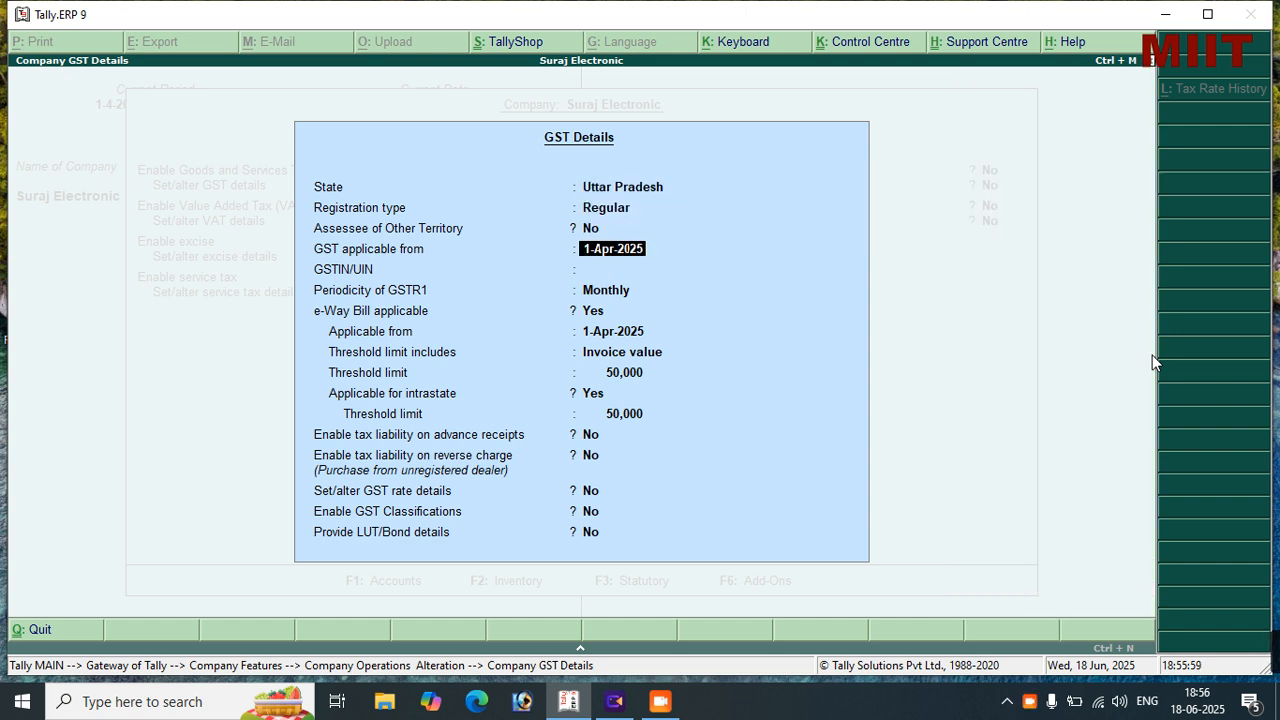
{"action": "key", "text": "Return"}
{"action": "key", "text": "Return"}
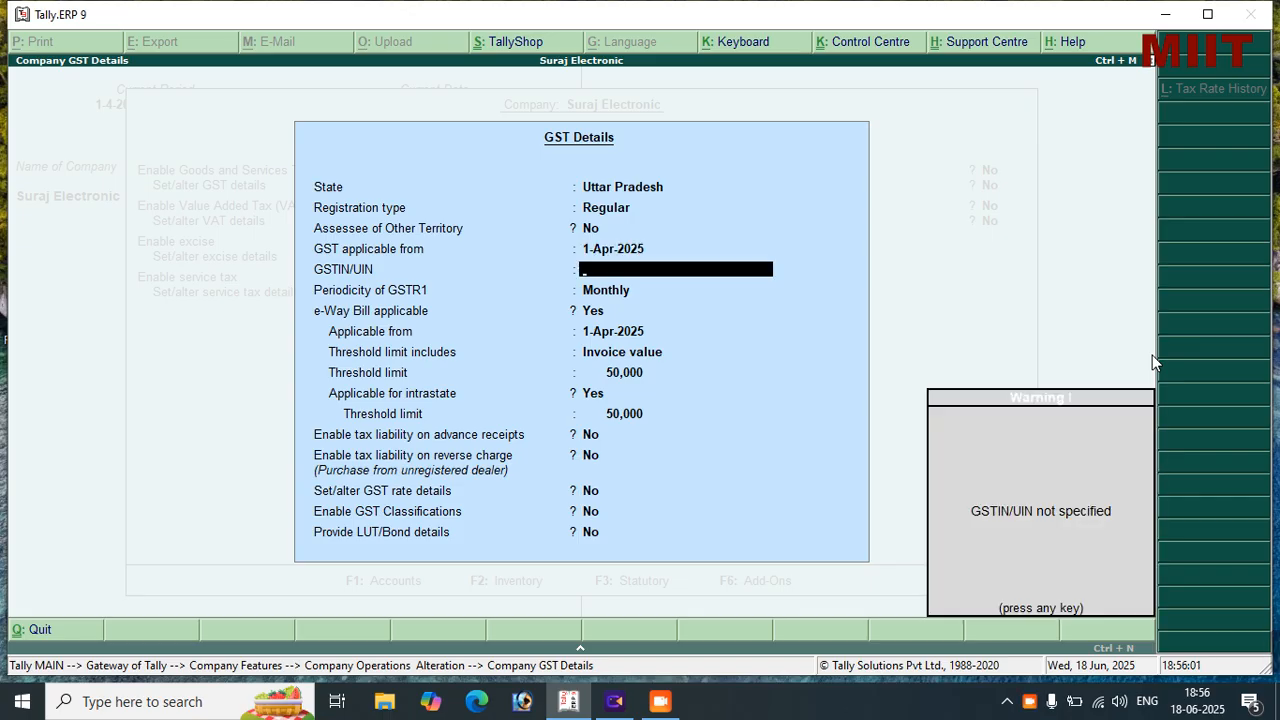
{"action": "key", "text": "Return"}
{"action": "key", "text": "Down"}
{"action": "key", "text": "Return"}
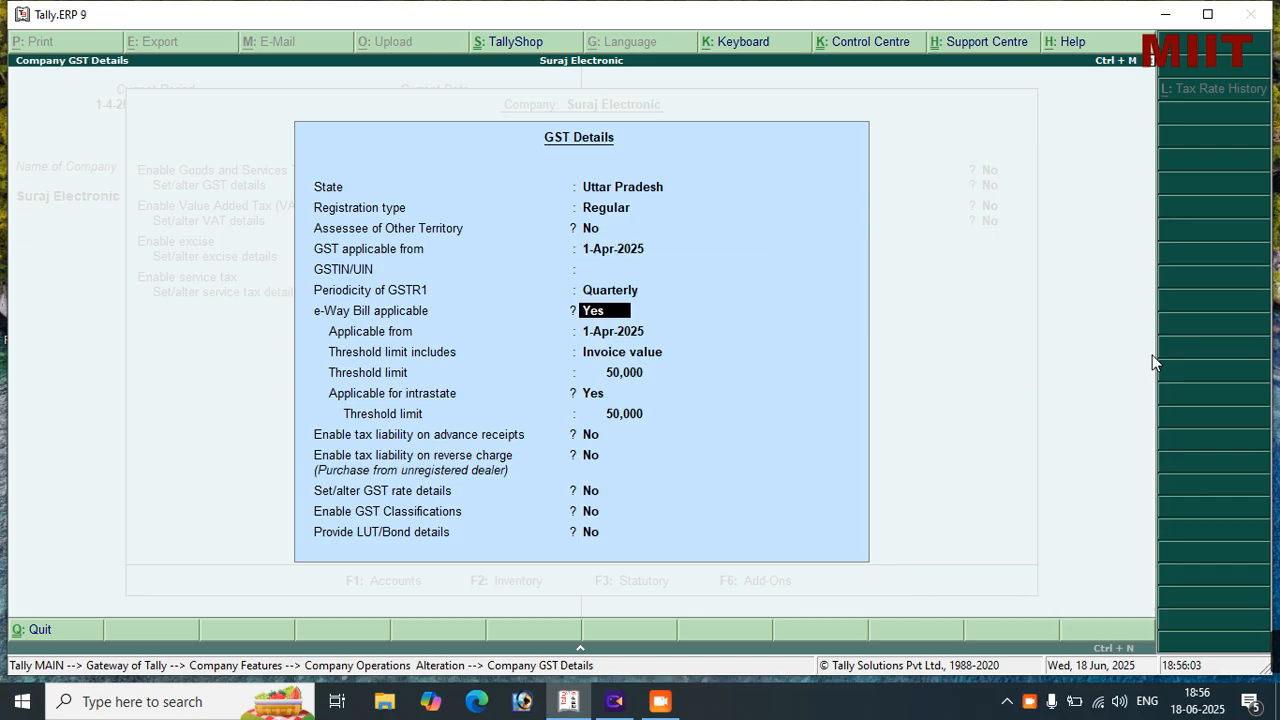
Keep the e-Way Bill defaults and enable tax liability on both advance receipts and reverse charge
{"action": "key", "text": "Return"}
{"action": "key", "text": "Return"}
{"action": "key", "text": "Return"}
{"action": "key", "text": "Return"}
{"action": "key", "text": "Return"}
{"action": "key", "text": "Return"}
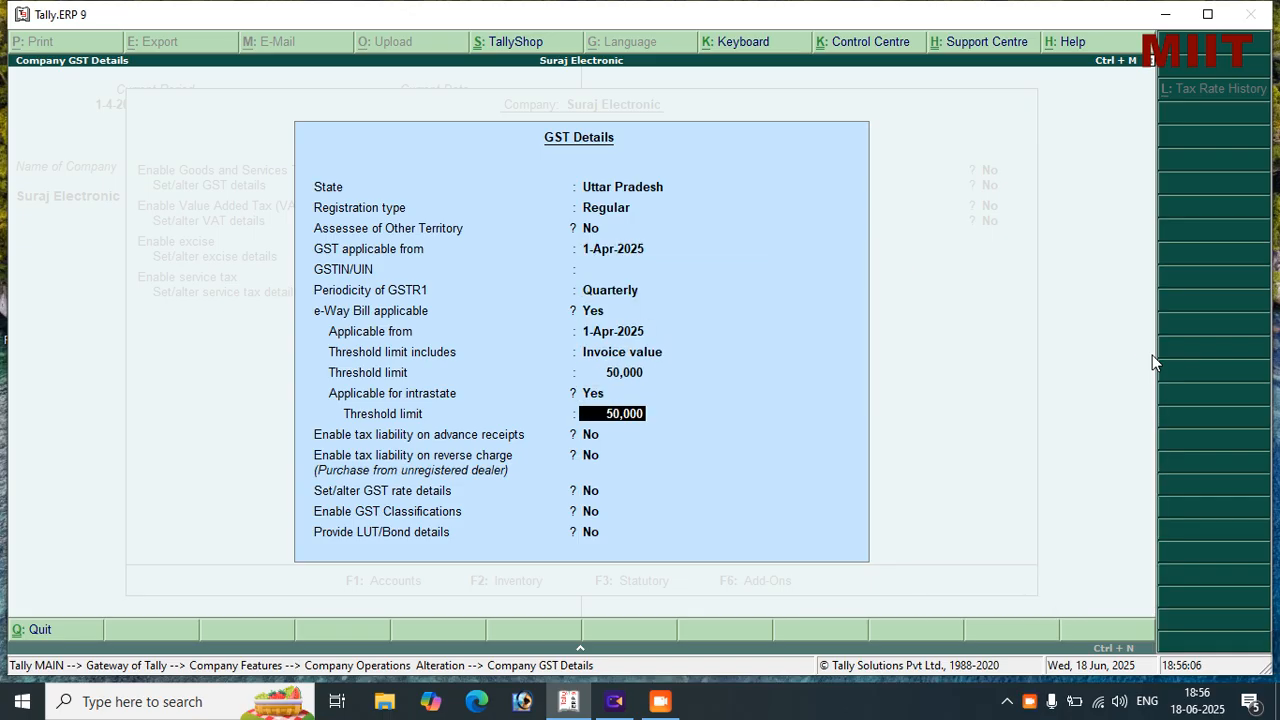
{"action": "key", "text": "backslash"}
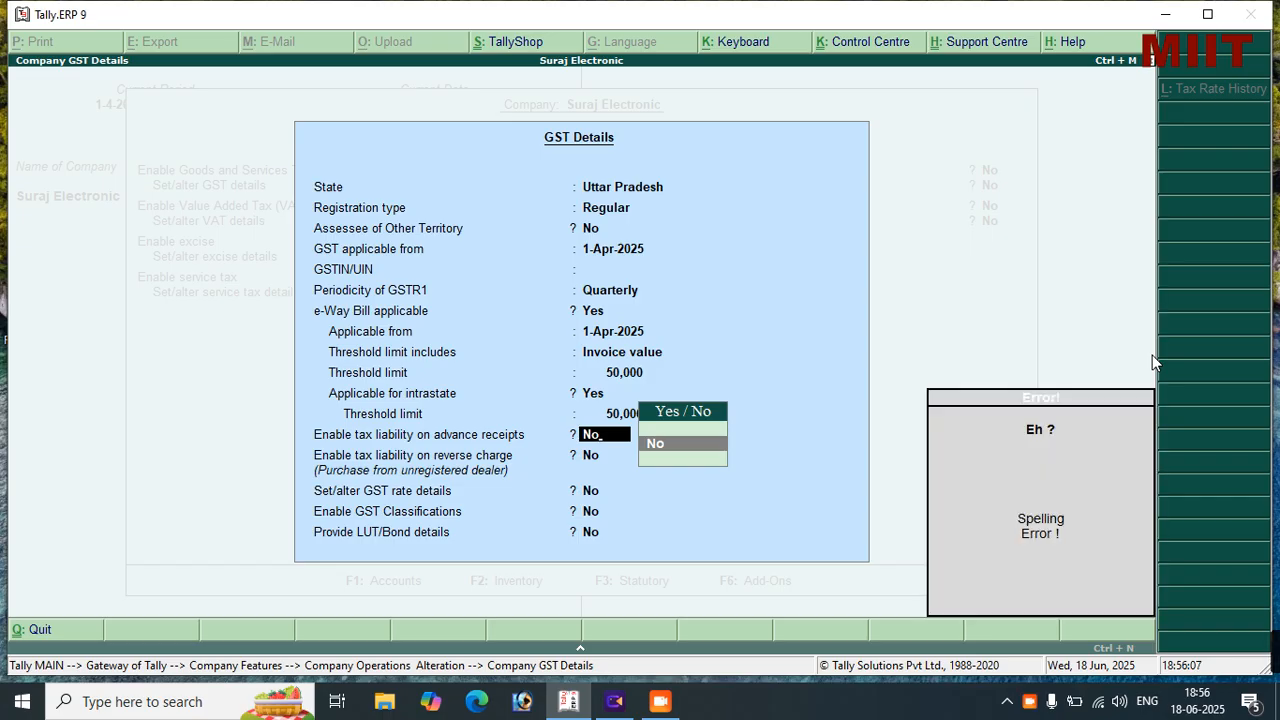
{"action": "key", "text": "BackSpace"}
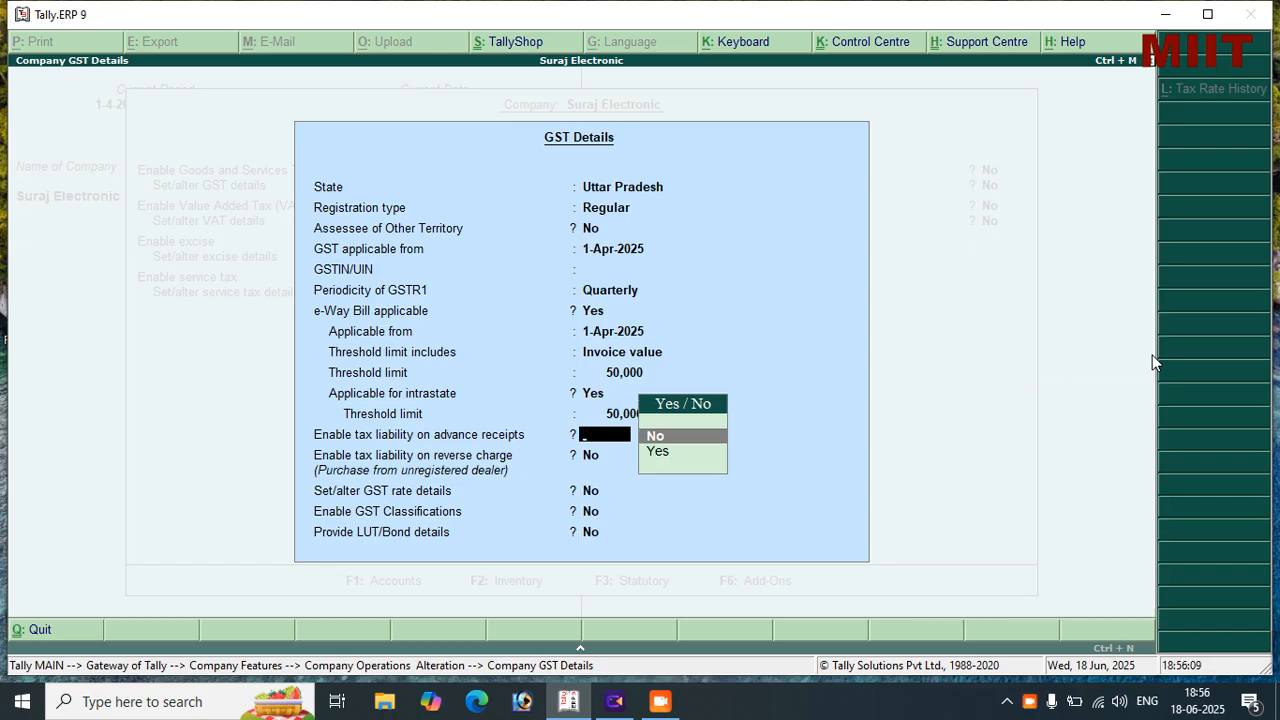
{"action": "type", "text": "y"}
{"action": "key", "text": "Return"}
{"action": "type", "text": "ye"}
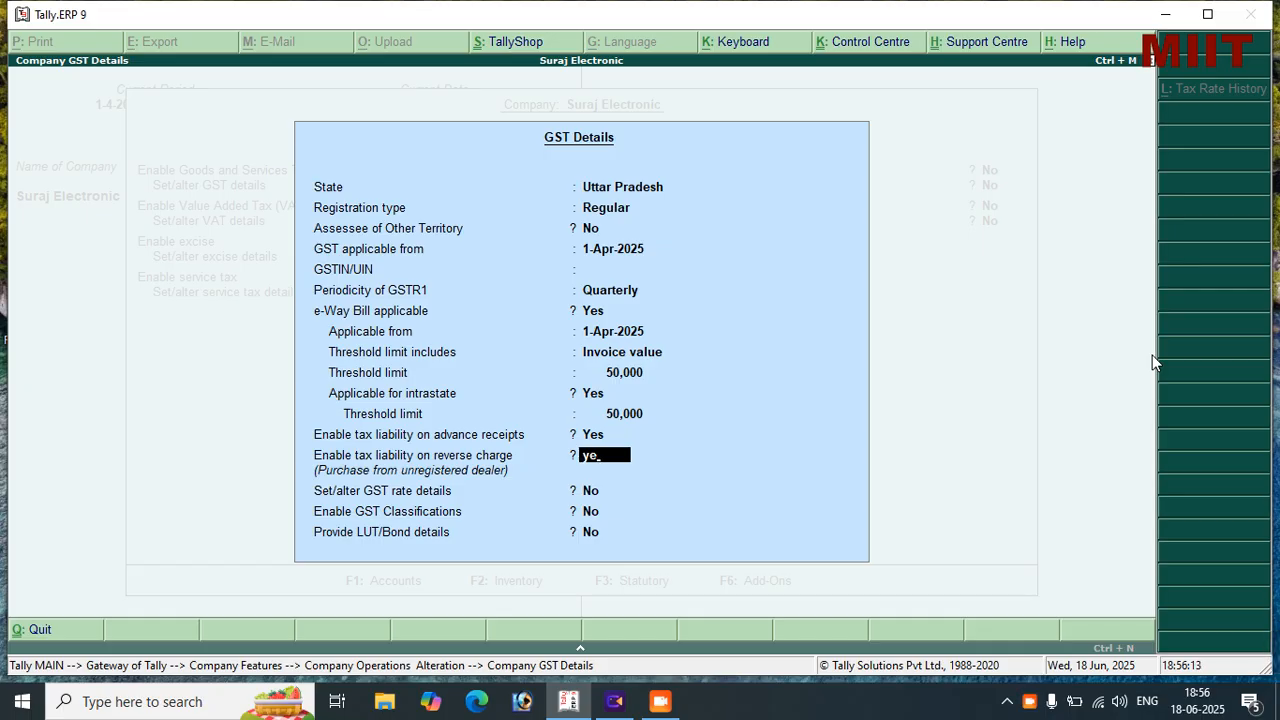
{"action": "key", "text": "Return"}
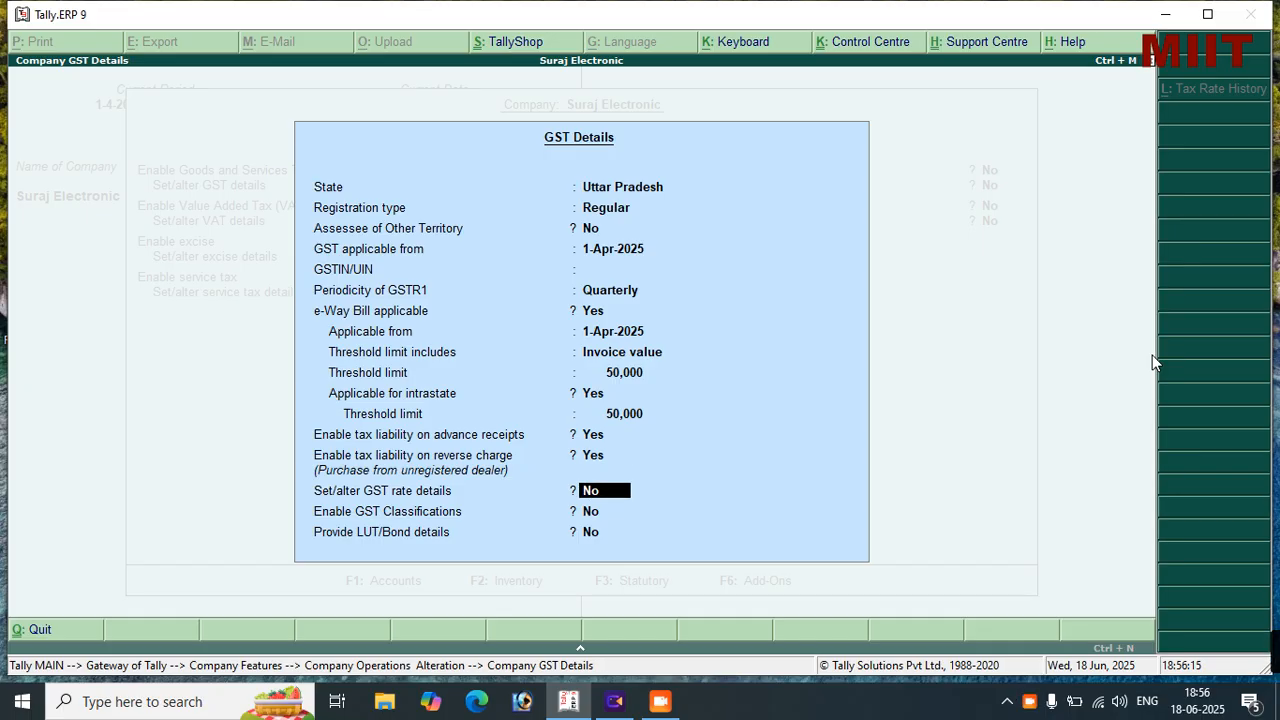
Enable setting the company's GST rate details and set the taxability to Taxable
{"action": "type", "text": "ye"}
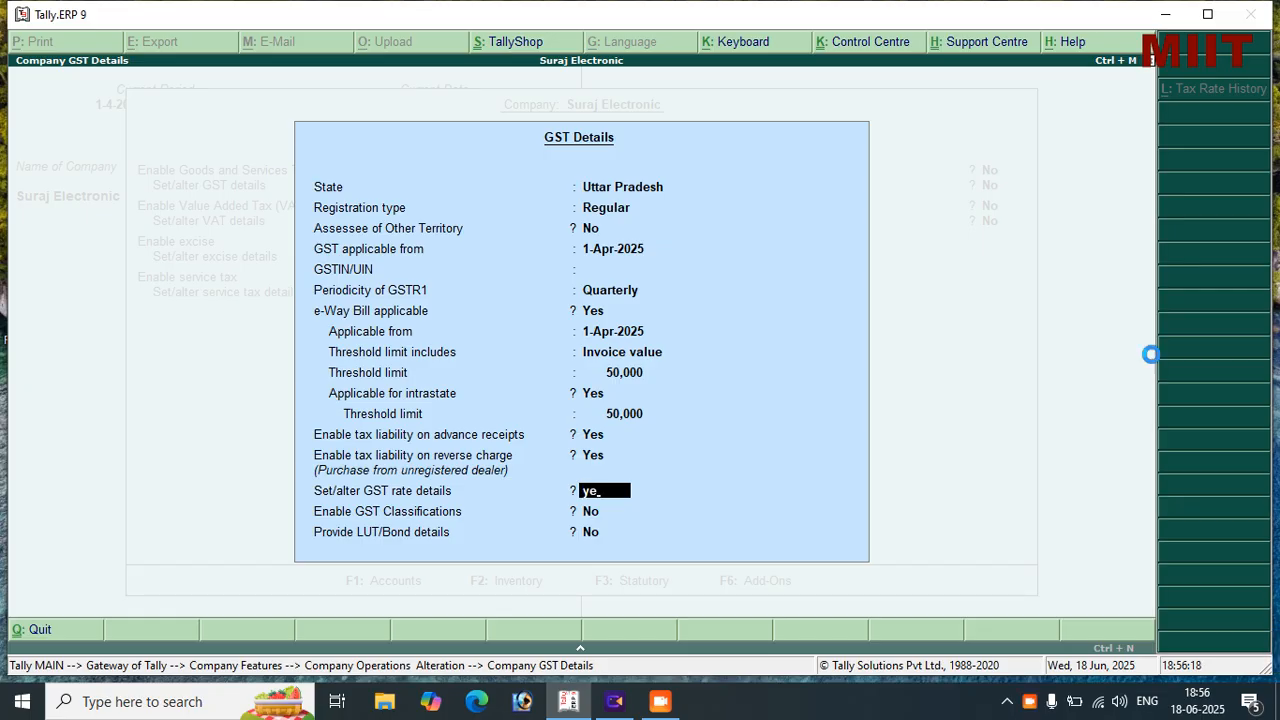
{"action": "key", "text": "Return"}
{"action": "key", "text": "Escape"}
{"action": "key", "text": "Up"}
{"action": "key", "text": "Return"}
{"action": "key", "text": "Down"}
{"action": "key", "text": "Down"}
{"action": "key", "text": "Down"}
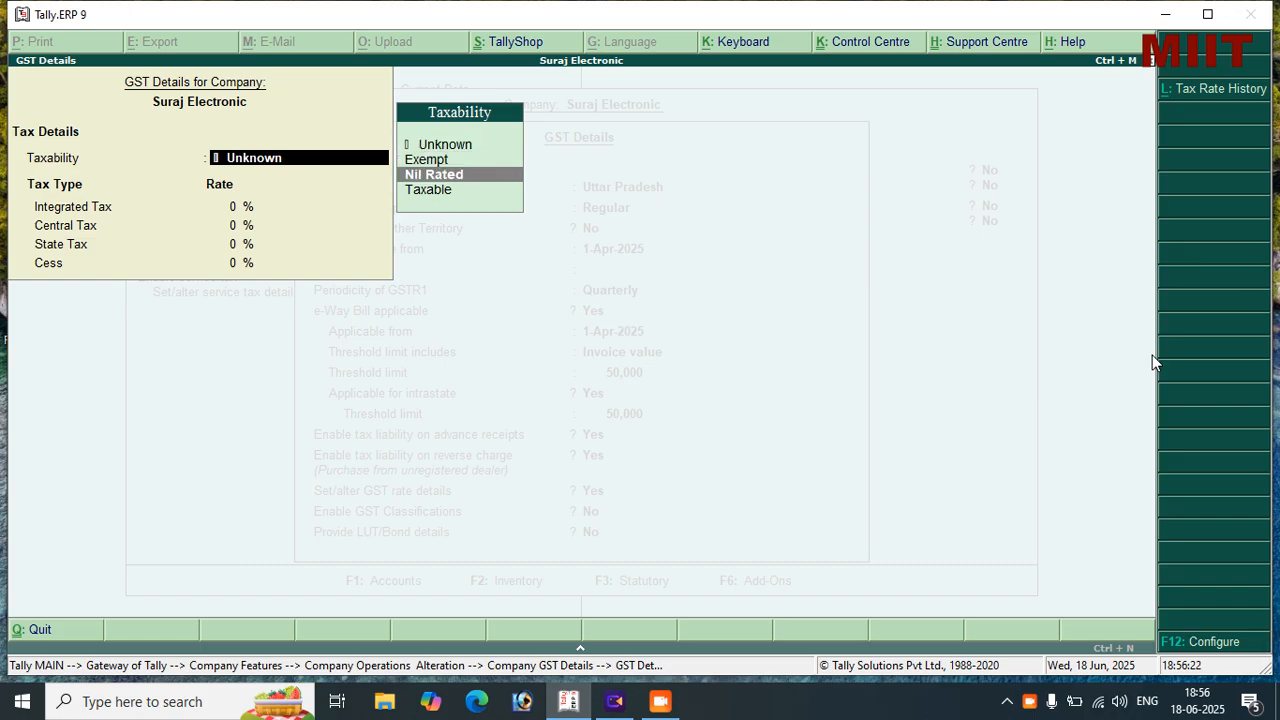
{"action": "key", "text": "backslash"}
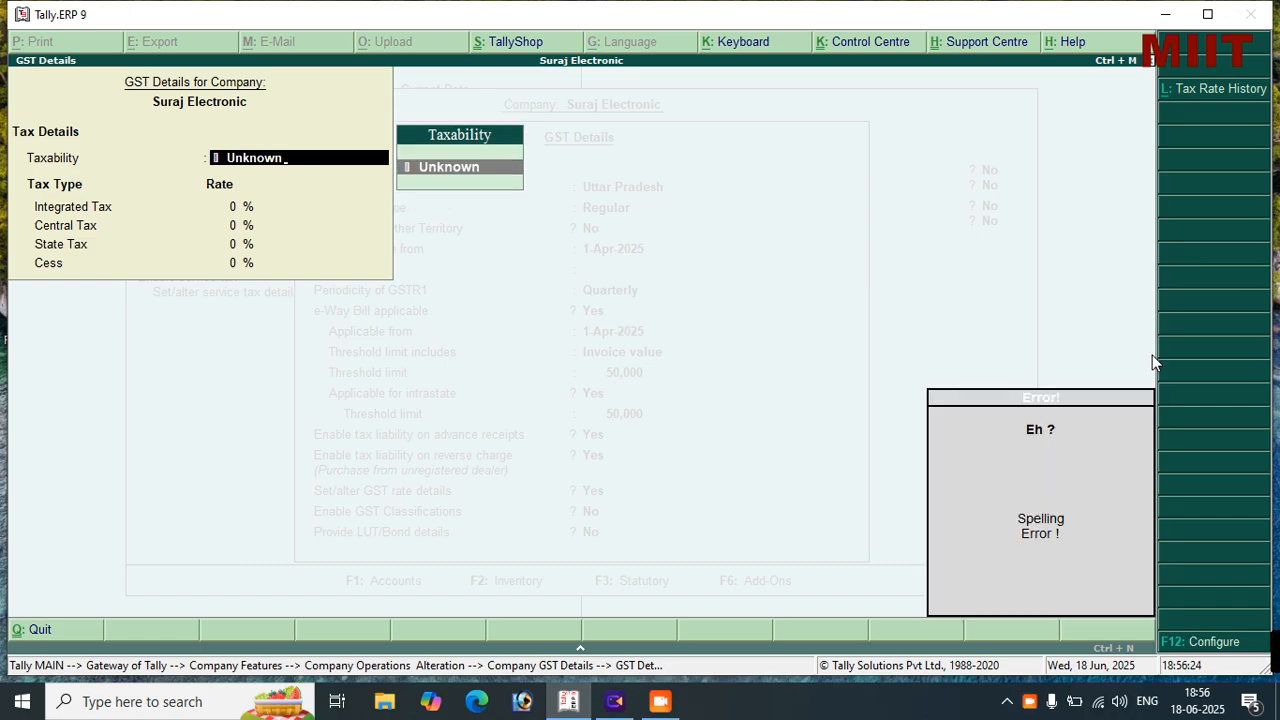
{"action": "key", "text": "BackSpace"}
{"action": "key", "text": "BackSpace"}
{"action": "key", "text": "BackSpace"}
{"action": "key", "text": "BackSpace"}
{"action": "key", "text": "BackSpace"}
{"action": "key", "text": "BackSpace"}
{"action": "key", "text": "BackSpace"}
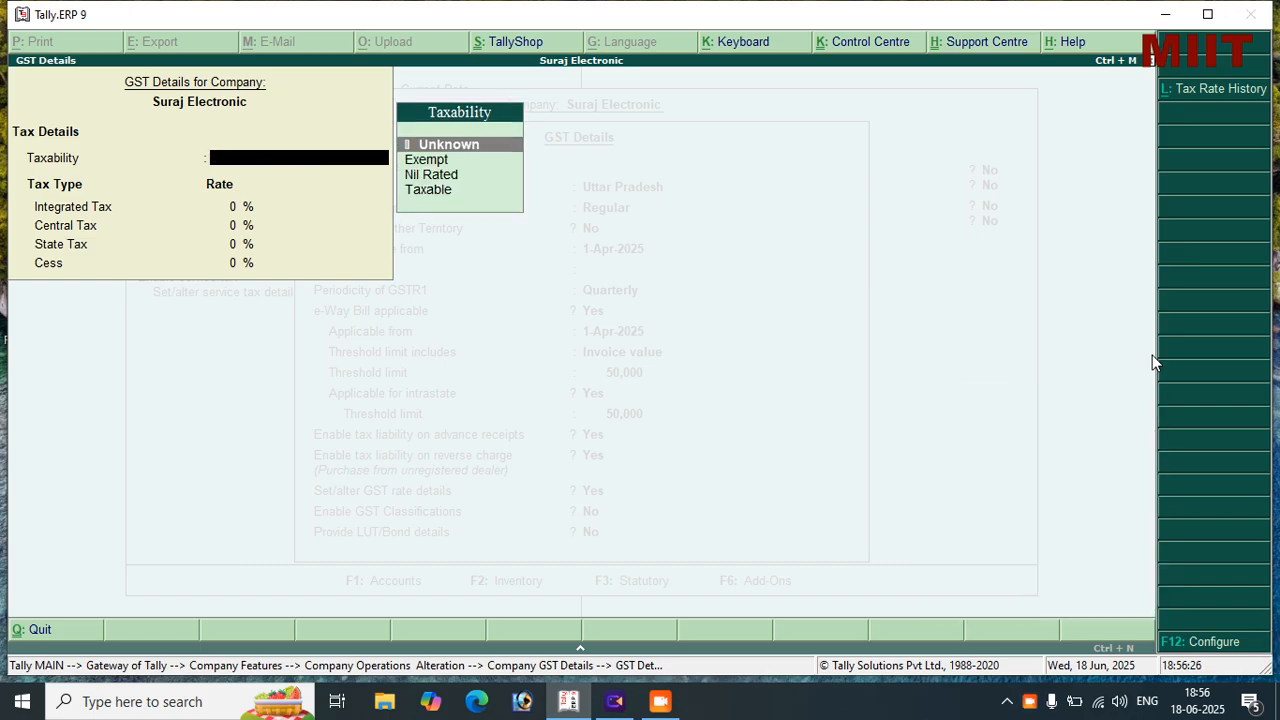
{"action": "key", "text": "Down"}
{"action": "key", "text": "Down"}
{"action": "key", "text": "Down"}
{"action": "key", "text": "Return"}
Set the integrated tax rate to 18%, leave cess at 0% and accept the GST rate details
{"action": "type", "text": "18"}
{"action": "key", "text": "Return"}
{"action": "key", "text": "Return"}
{"action": "key", "text": "Return"}
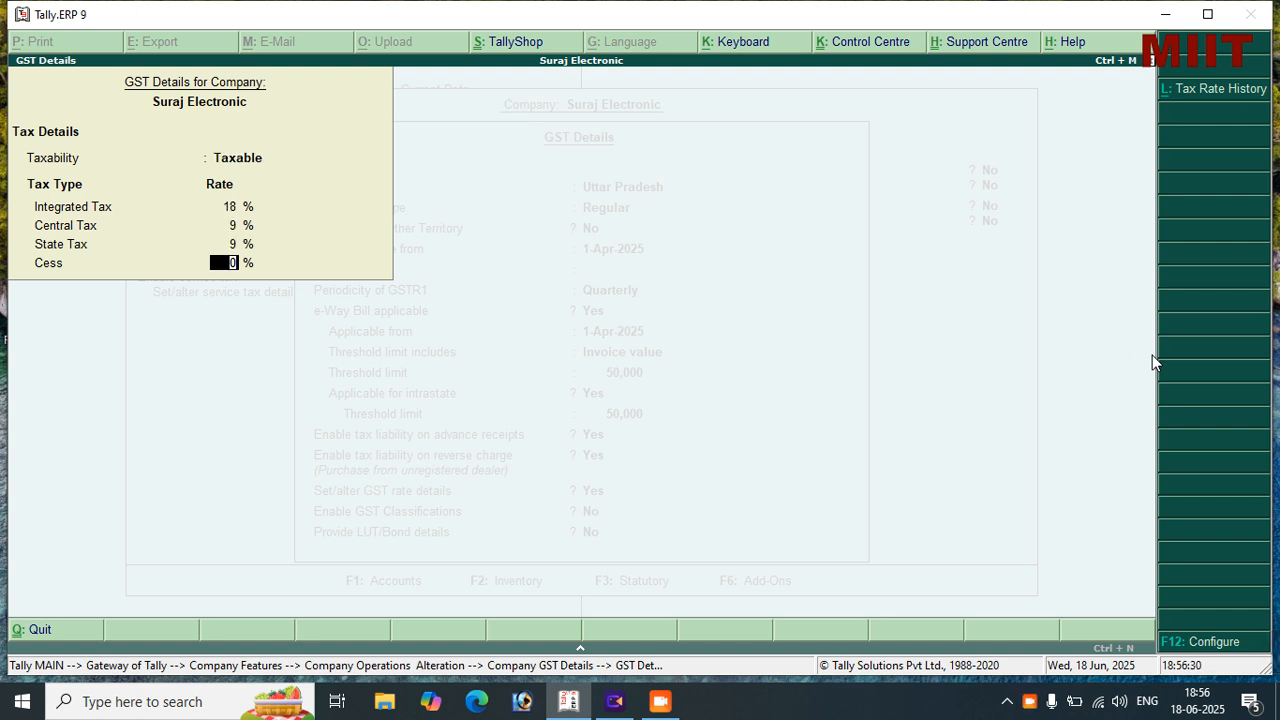
{"action": "key", "text": "Return"}
{"action": "key", "text": "Return"}
Enable GST classifications, keep LUT/Bond details at No, save the statutory features and return to the Gateway of Tally
{"action": "key", "text": "Up"}
{"action": "type", "text": "y"}
{"action": "key", "text": "Return"}
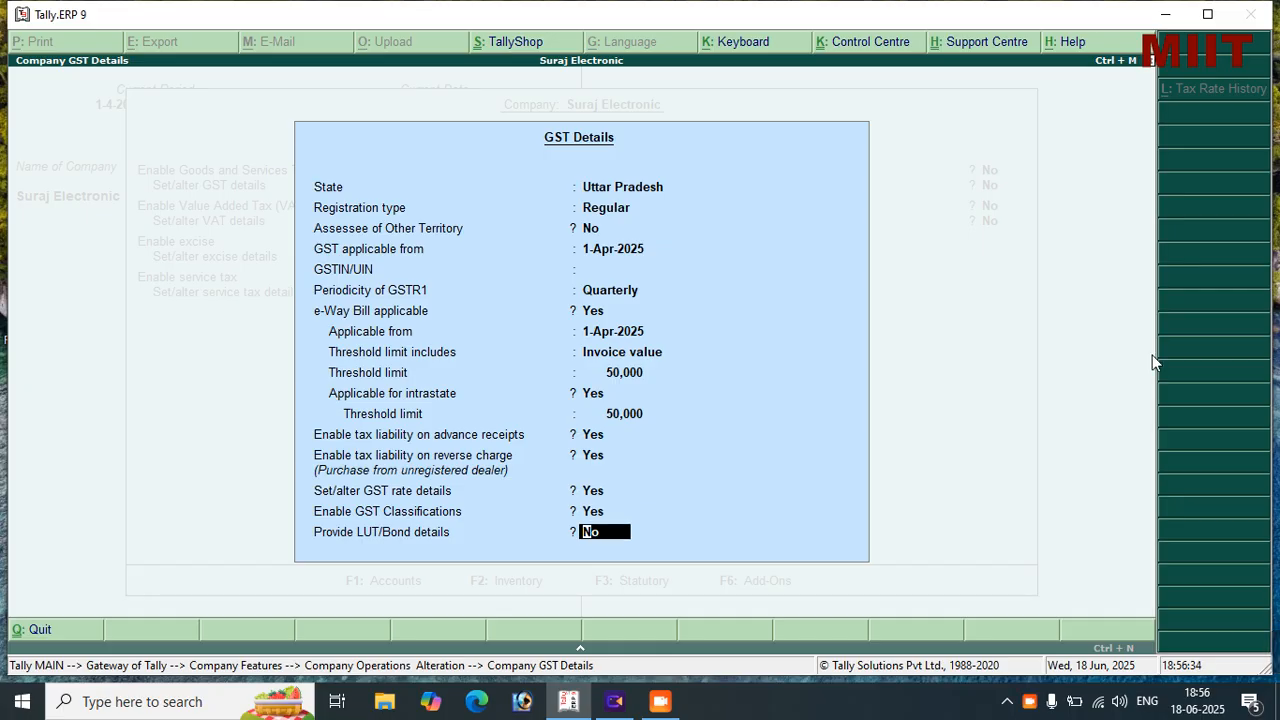
{"action": "key", "text": "Return"}
{"action": "key", "text": "ctrl+a"}
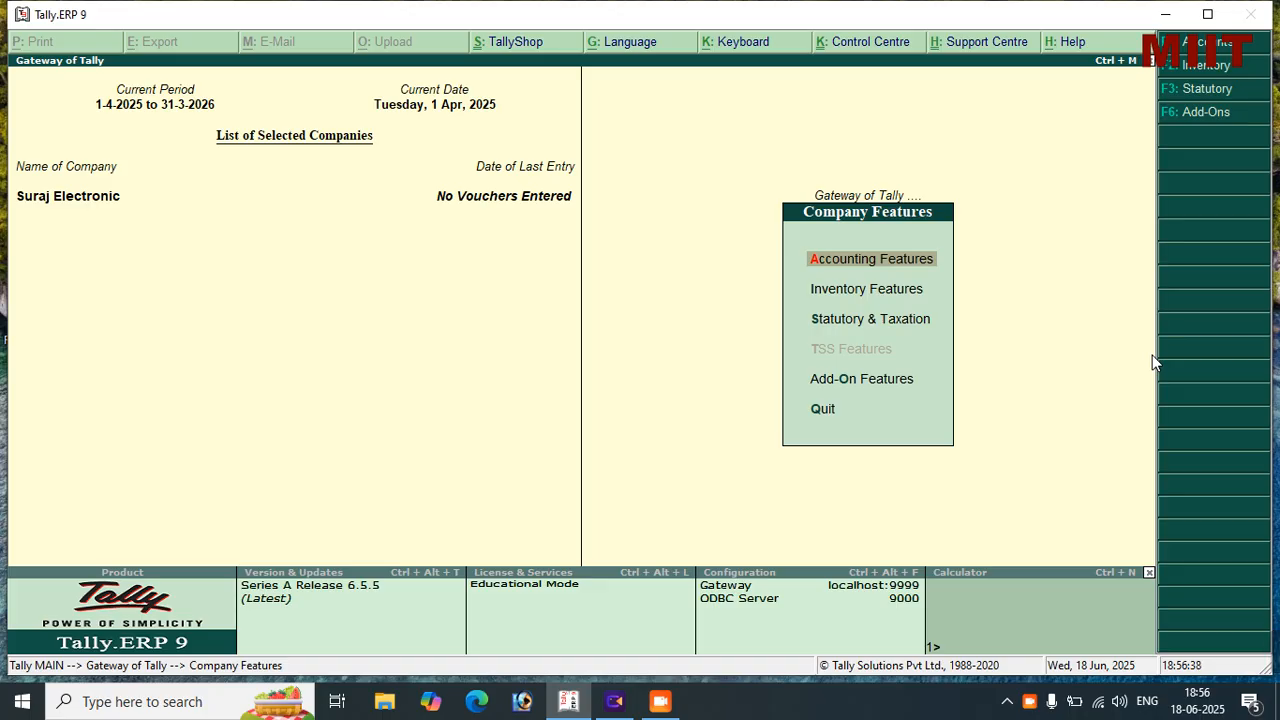
{"action": "key", "text": "Escape"}
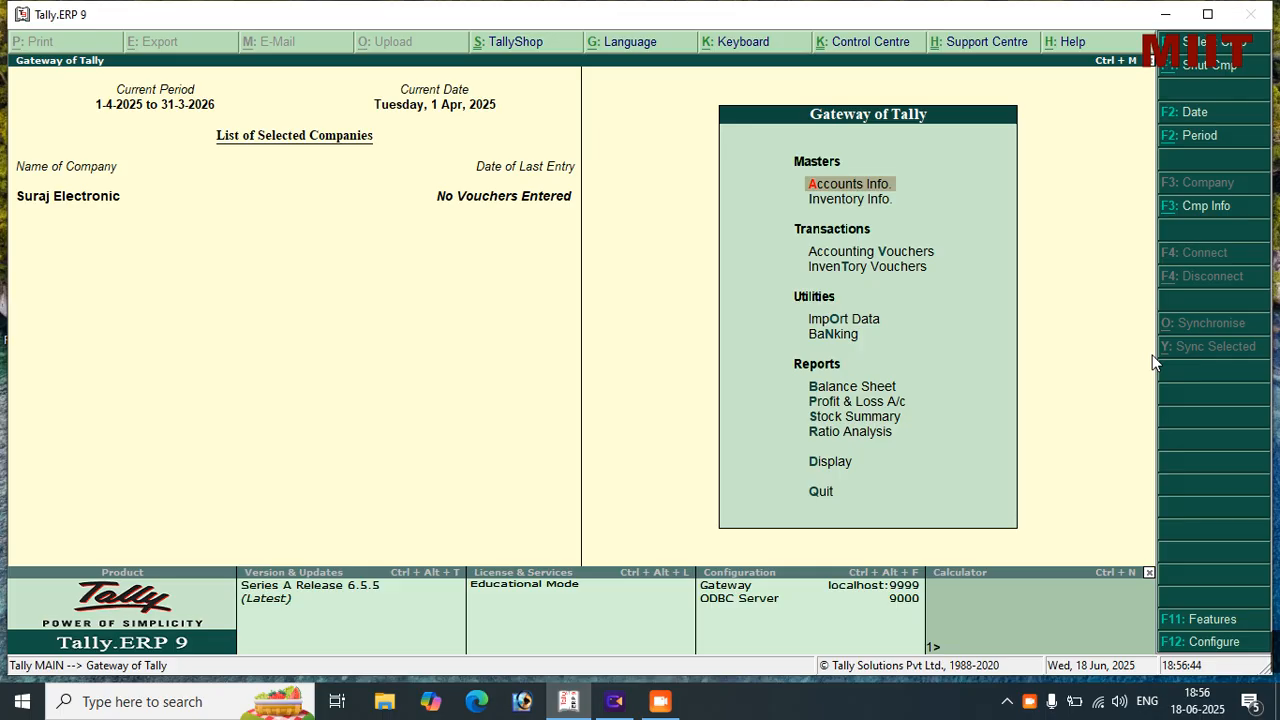
Start creating a single ledger for the company and name it CGST, without an alias
{"action": "key", "text": "Return"}
{"action": "key", "text": "Down"}
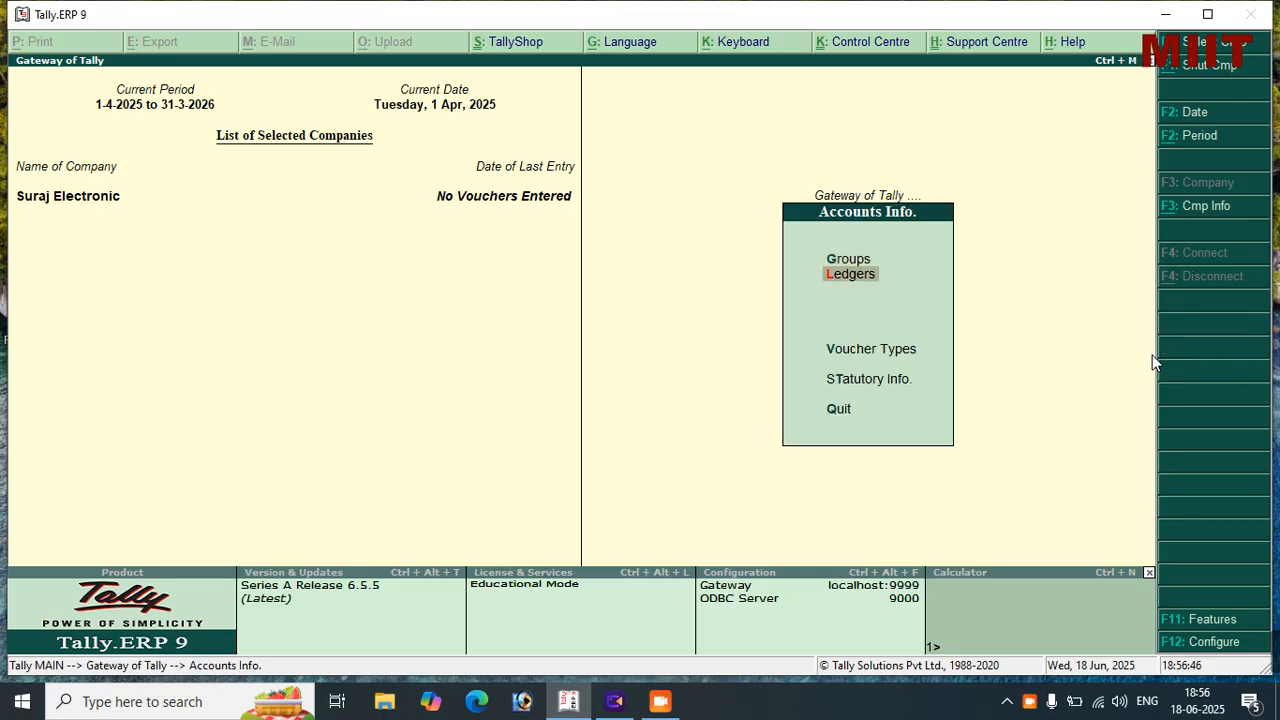
{"action": "key", "text": "Return"}
{"action": "key", "text": "Return"}
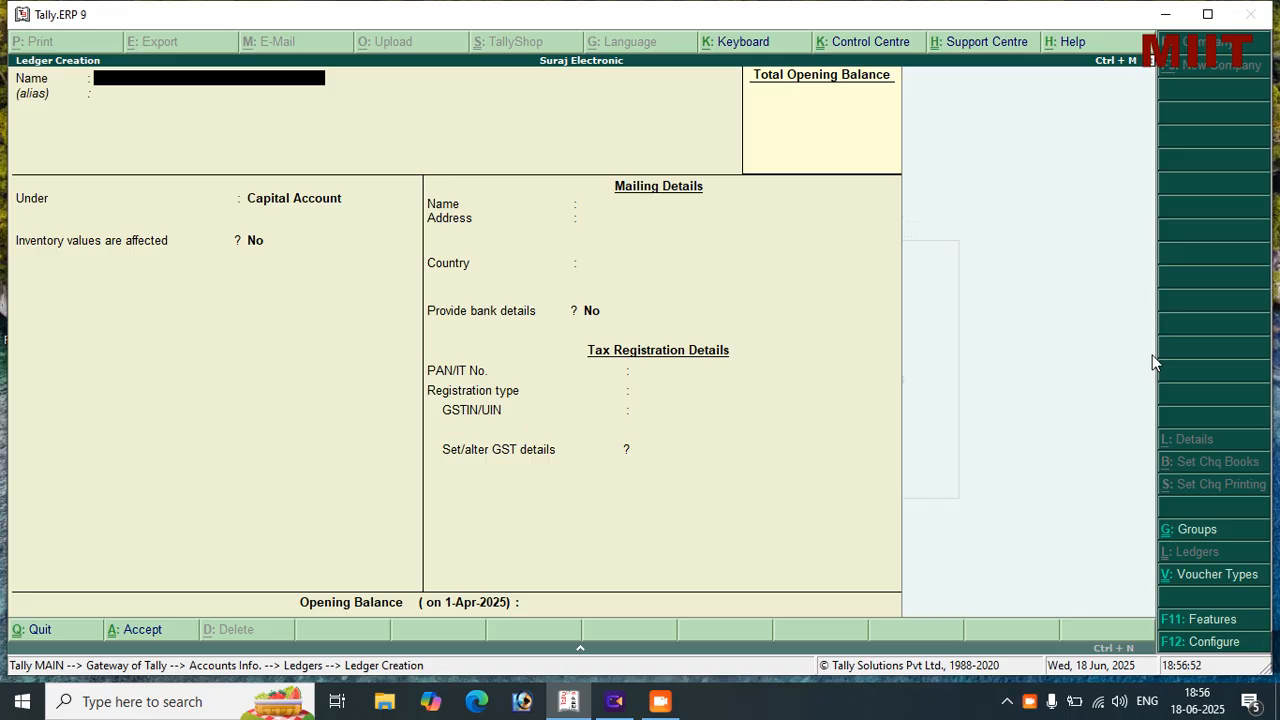
{"action": "type", "text": "CGST"}
{"action": "key", "text": "Return"}
{"action": "key", "text": "Return"}
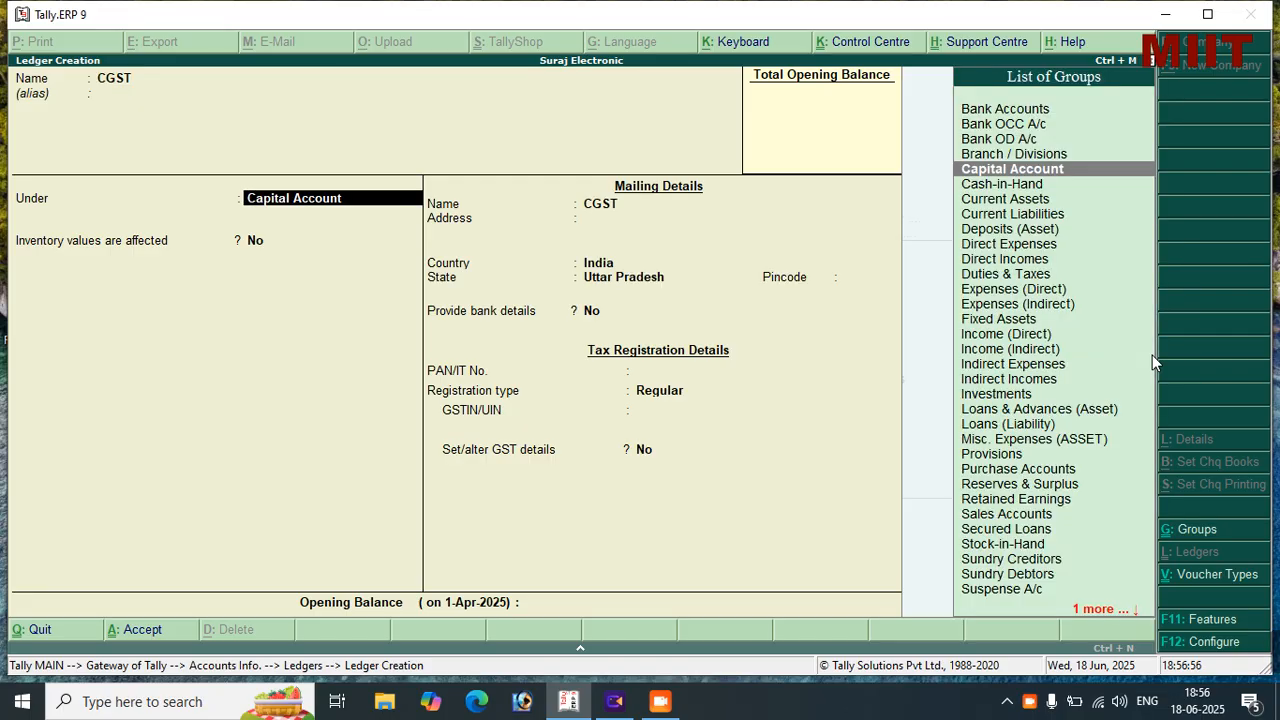
Put CGST under Duties & Taxes with duty type GST and tax type Central Tax, and save the ledger
{"action": "type", "text": "DU"}
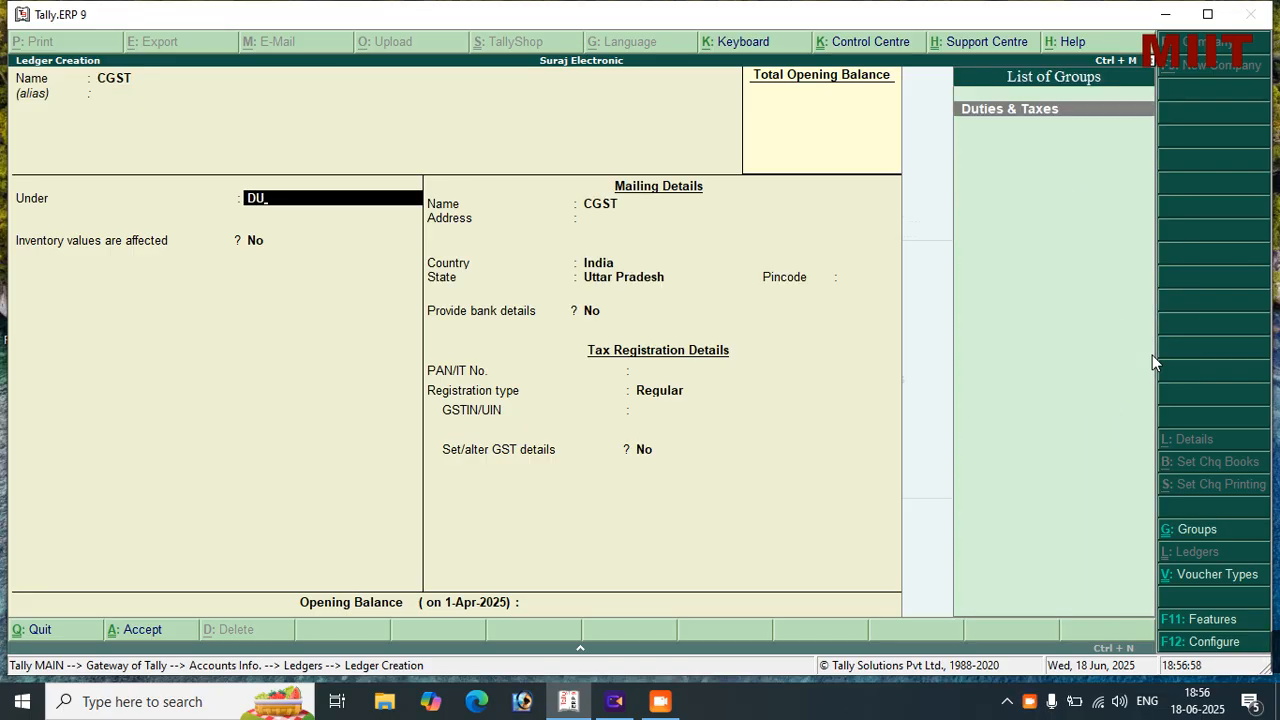
{"action": "key", "text": "Return"}
{"action": "key", "text": "Up"}
{"action": "key", "text": "Return"}
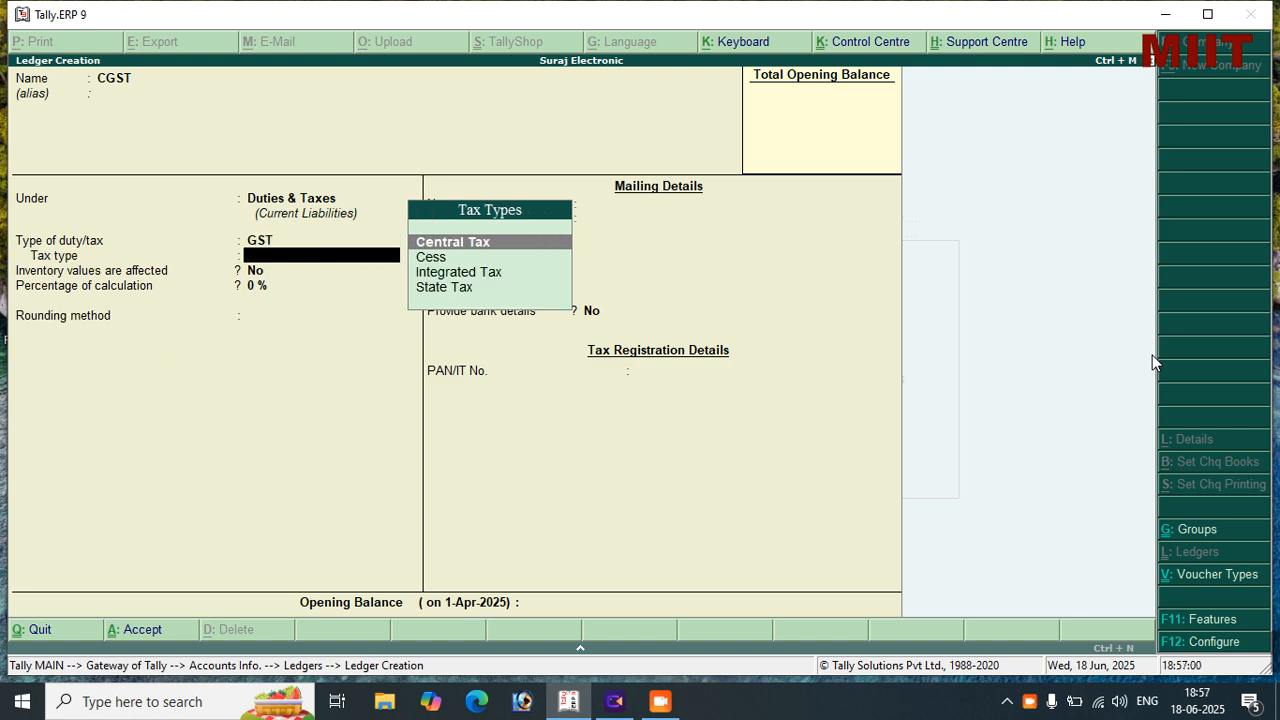
{"action": "key", "text": "Return"}
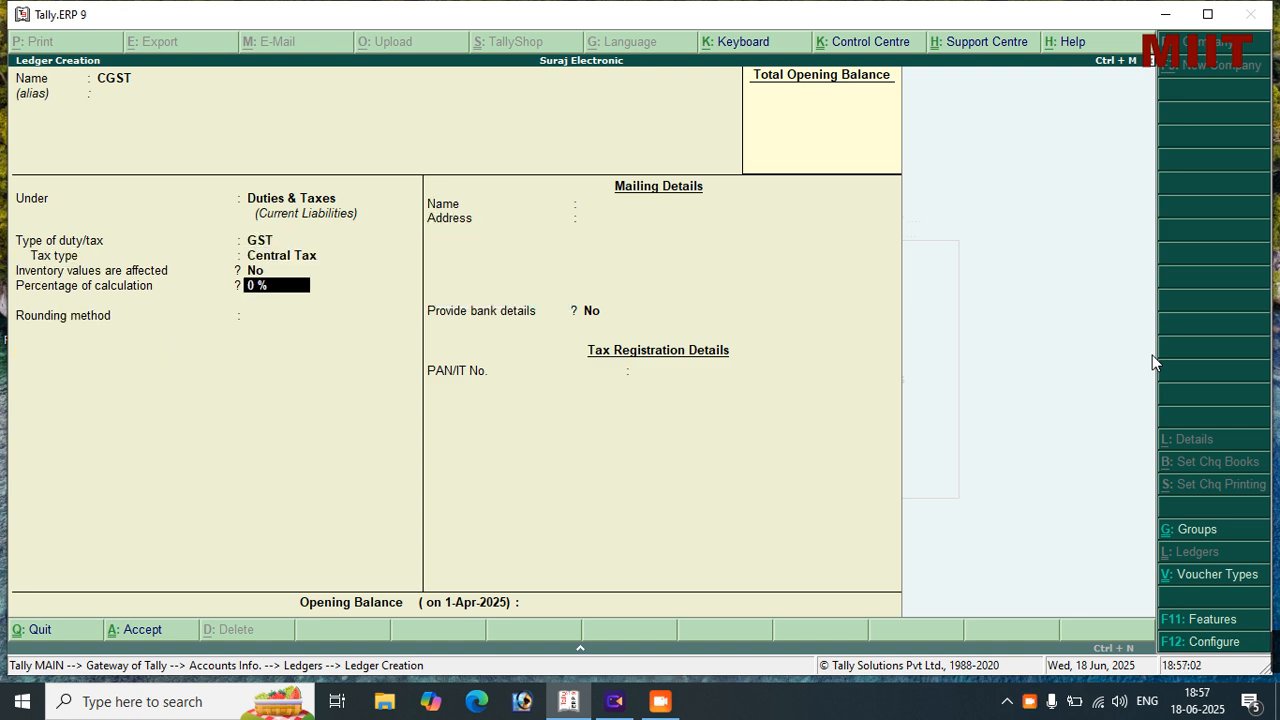
{"action": "key", "text": "ctrl+a"}
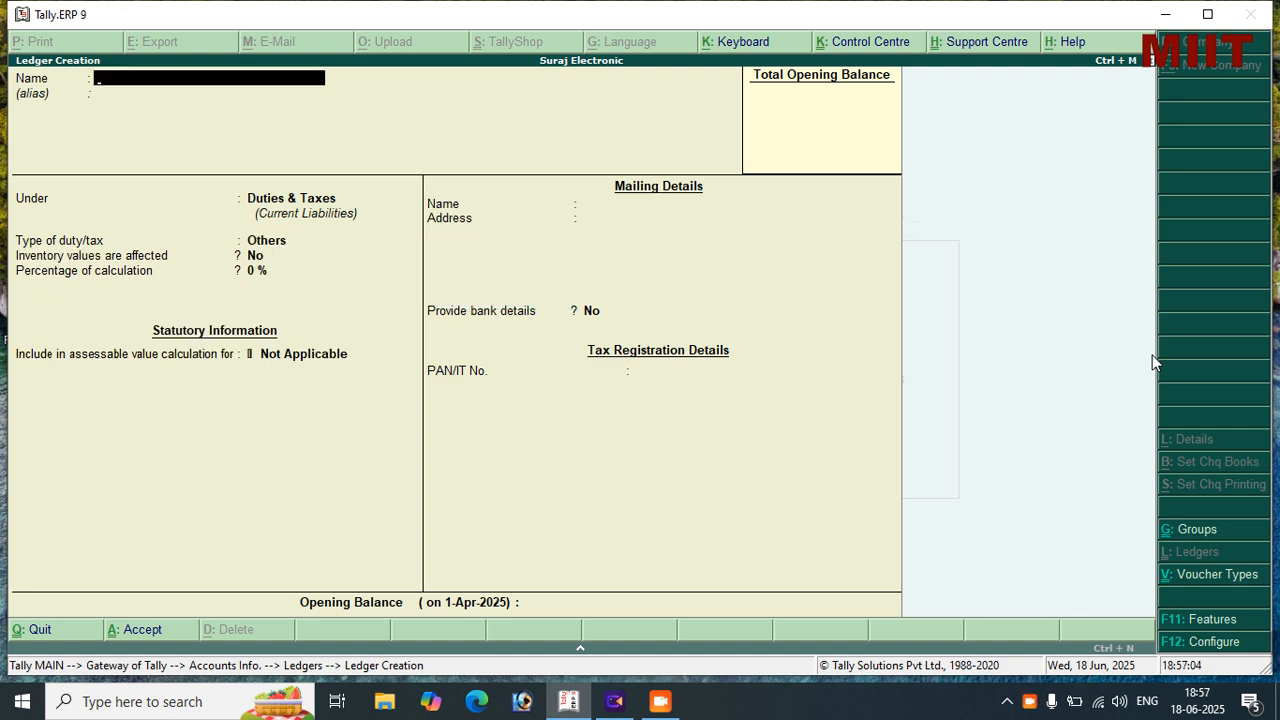
Create and save the SGST ledger under Duties & Taxes with duty type GST and tax type State Tax
{"action": "type", "text": "SGST"}
{"action": "key", "text": "Return"}
{"action": "key", "text": "Return"}
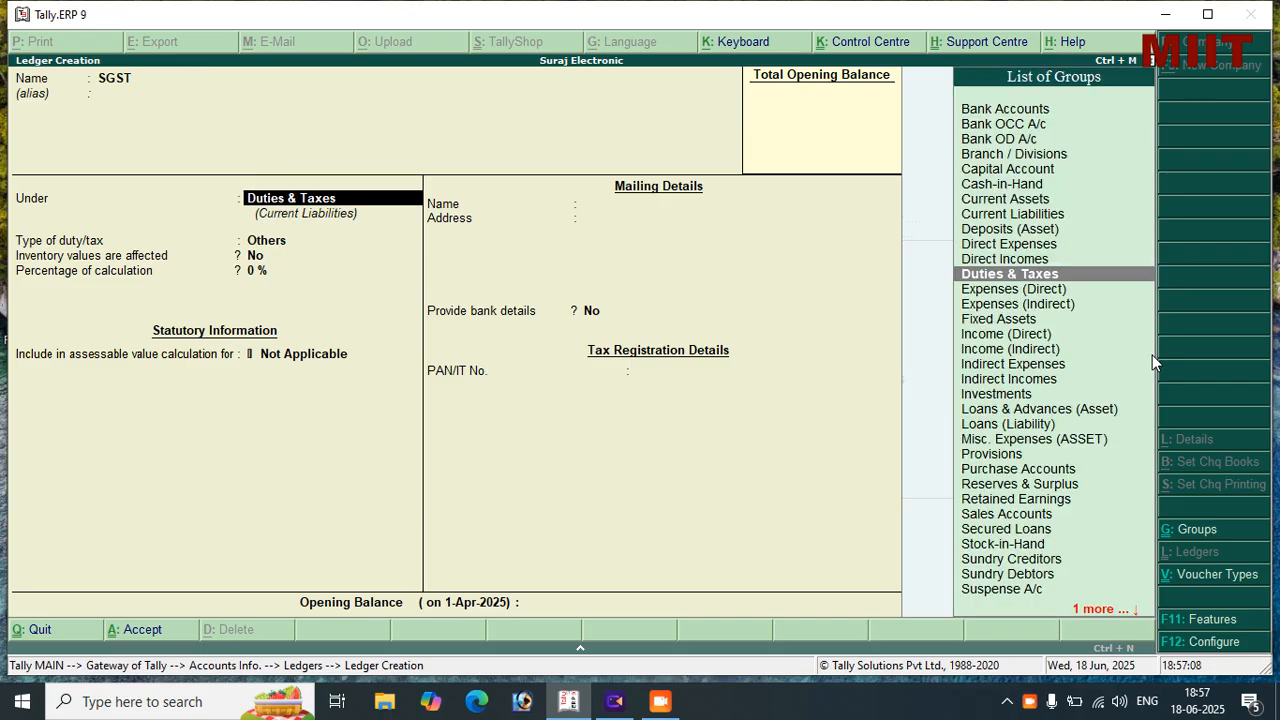
{"action": "key", "text": "Return"}
{"action": "key", "text": "Up"}
{"action": "key", "text": "Return"}
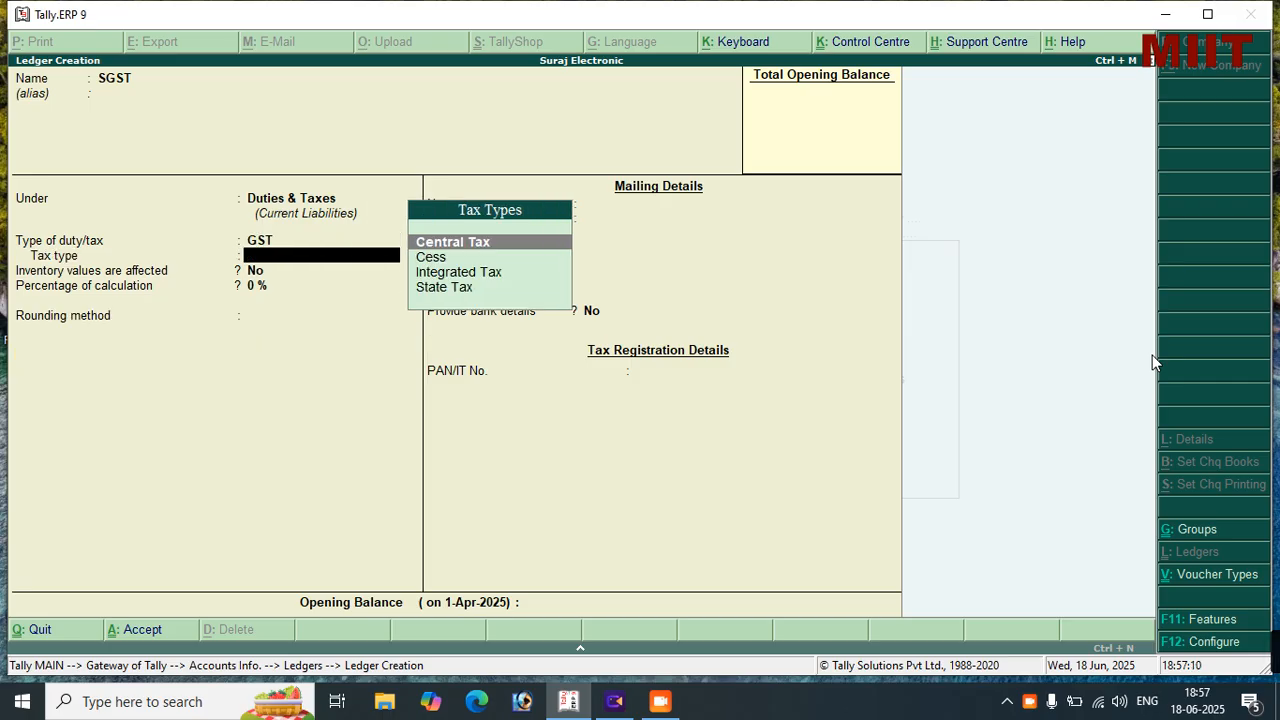
{"action": "type", "text": "S"}
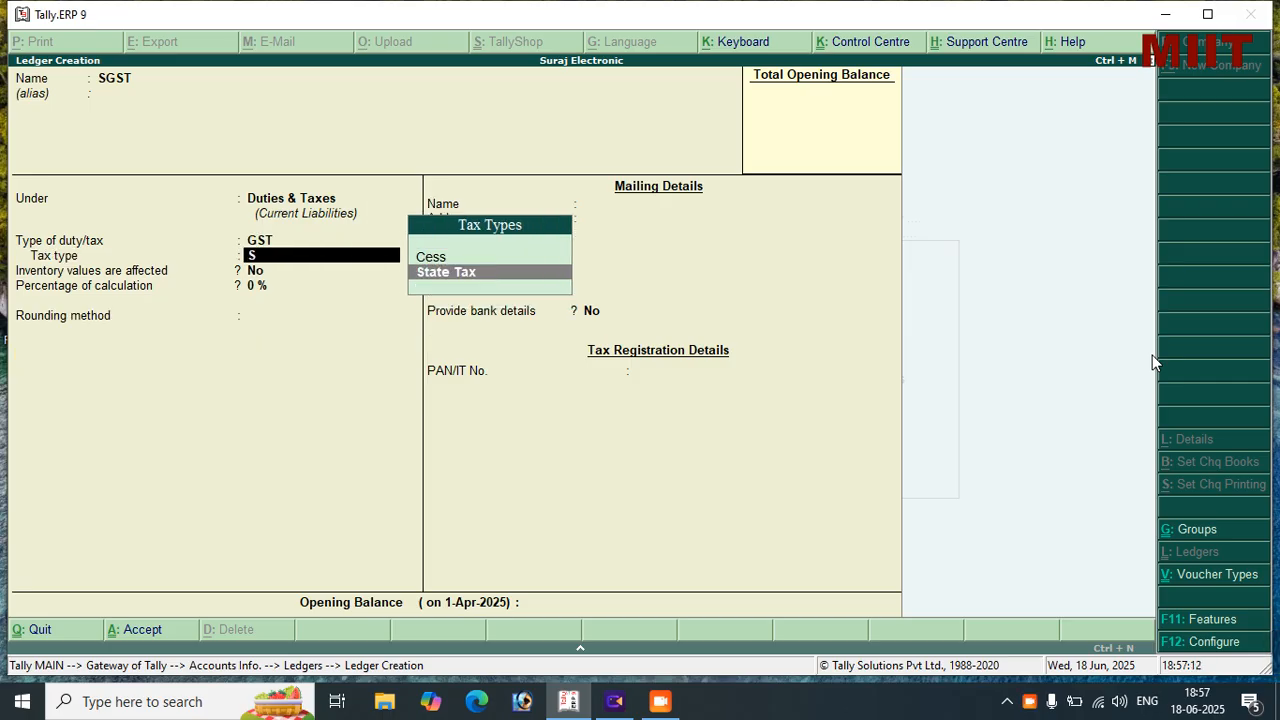
{"action": "key", "text": "Return"}
{"action": "key", "text": "ctrl+a"}
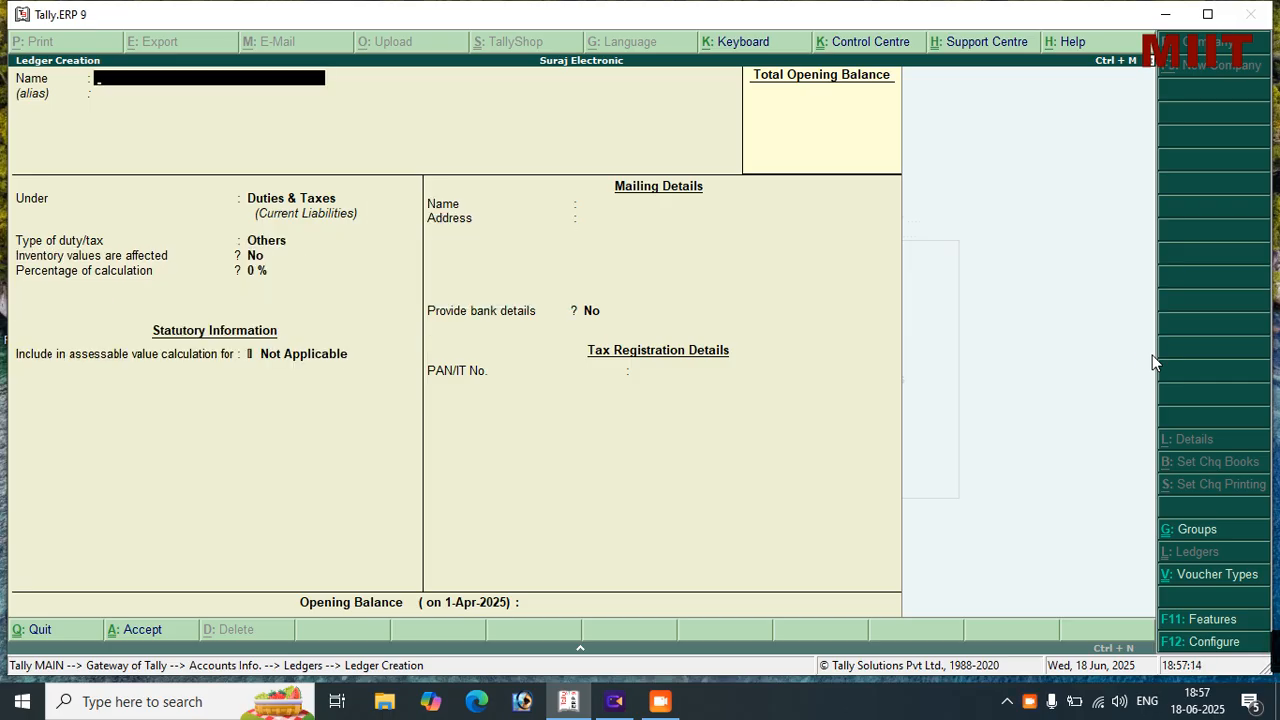
Create and save the IGST ledger under Duties & Taxes with duty type GST and tax type Integrated Tax
{"action": "type", "text": "IGST"}
{"action": "key", "text": "Return"}
{"action": "key", "text": "Return"}
{"action": "key", "text": "Return"}
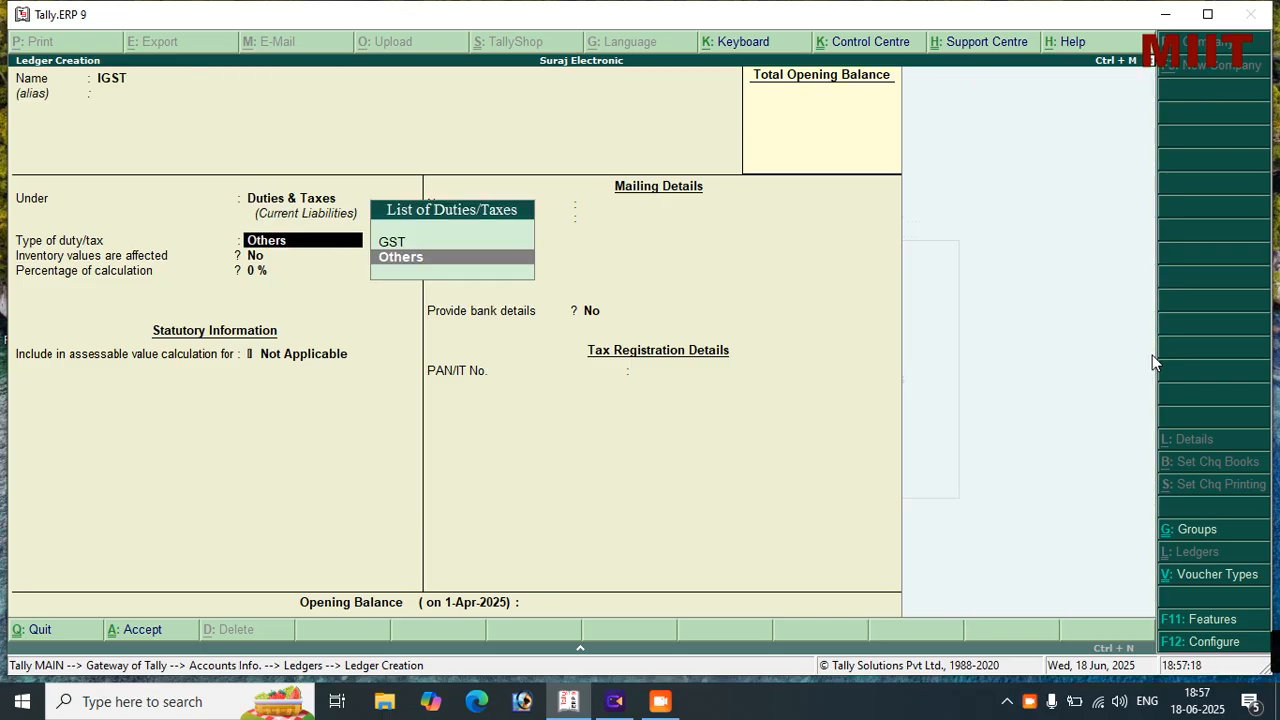
{"action": "key", "text": "Up"}
{"action": "key", "text": "Return"}
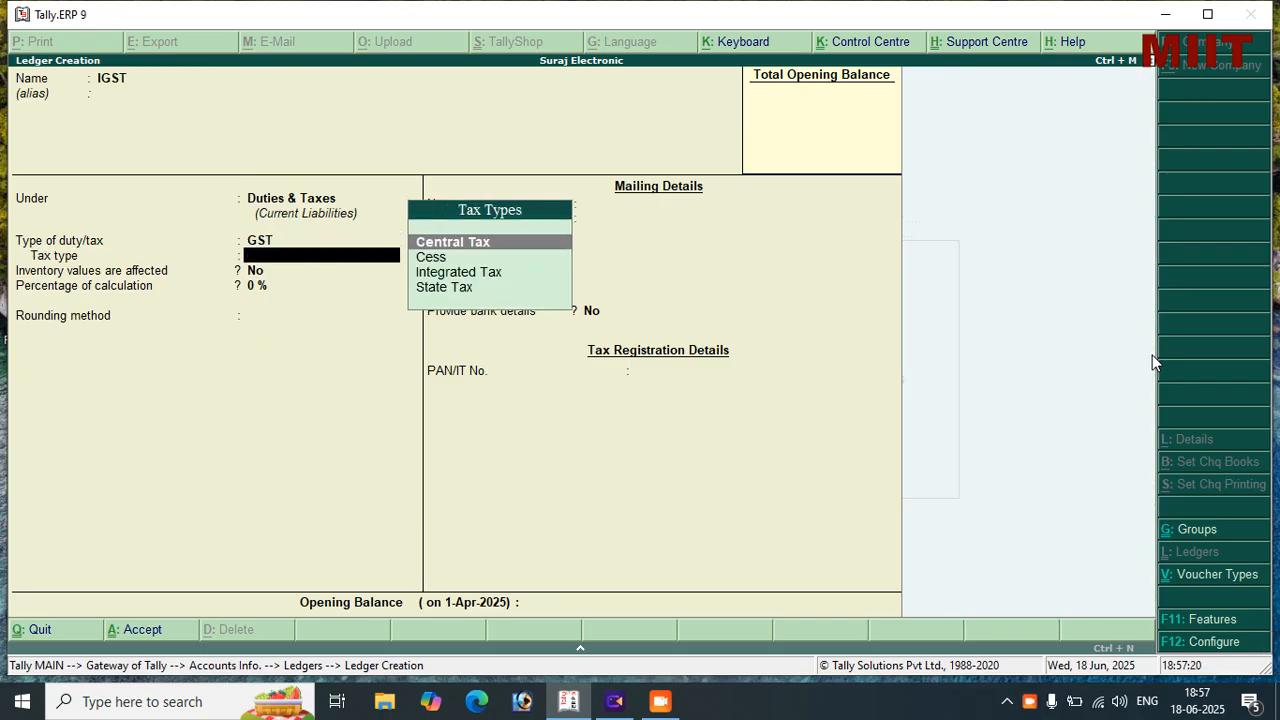
{"action": "type", "text": "I"}
{"action": "key", "text": "Return"}
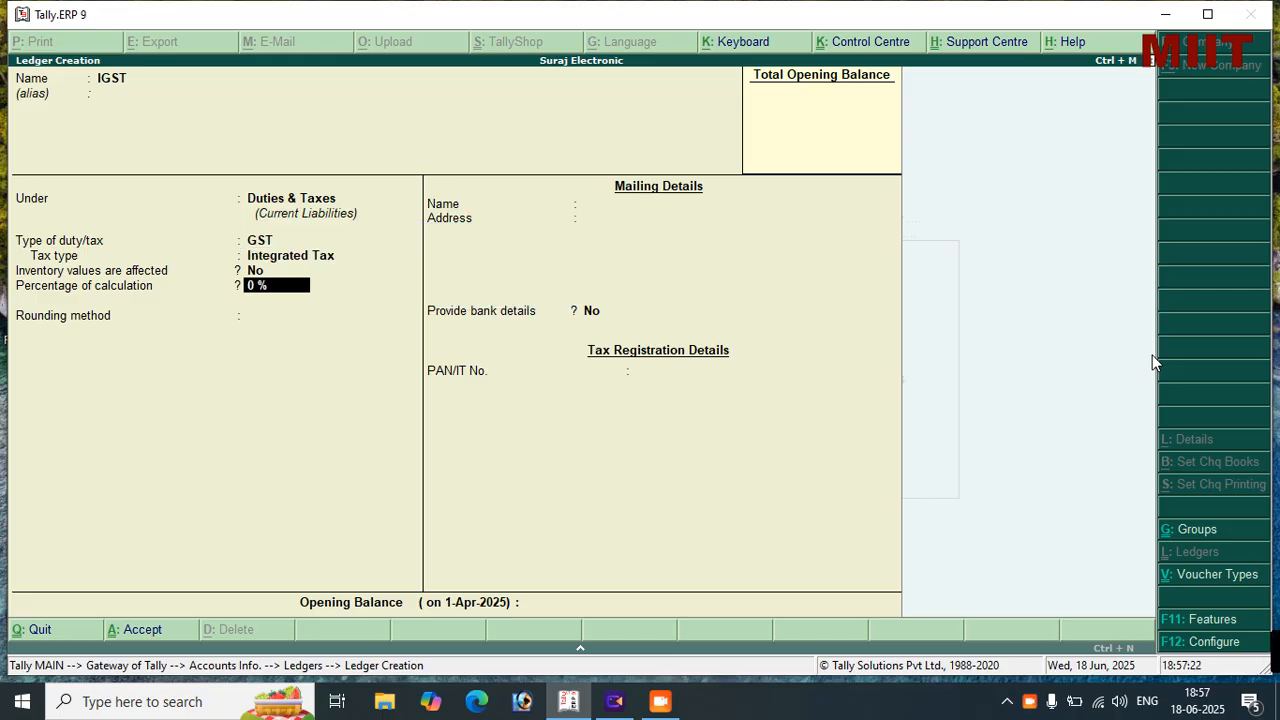
{"action": "key", "text": "ctrl+a"}
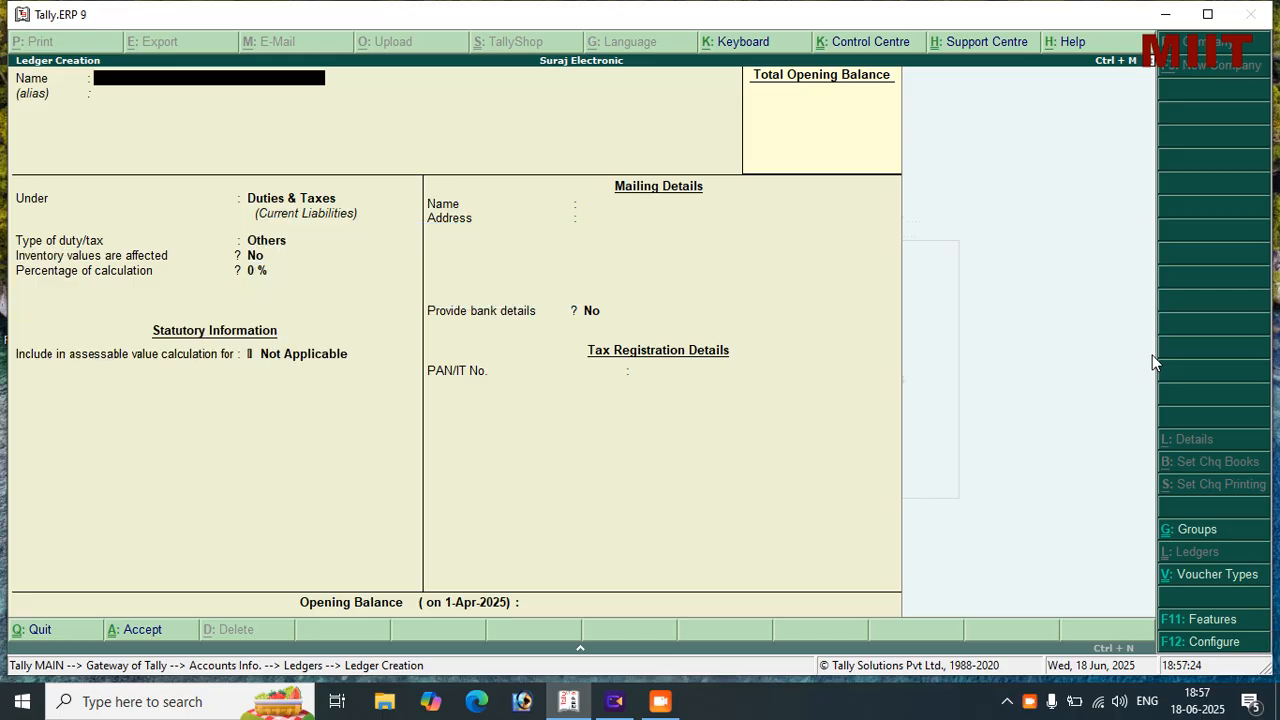
Set up a SALE A/C ledger under Sales Accounts, keeping inventory values affected at Yes, ledger type Not Applicable and GST Applicable
{"action": "type", "text": "SALE A/C"}
{"action": "key", "text": "Return"}
{"action": "key", "text": "Return"}
{"action": "type", "text": "SAL"}
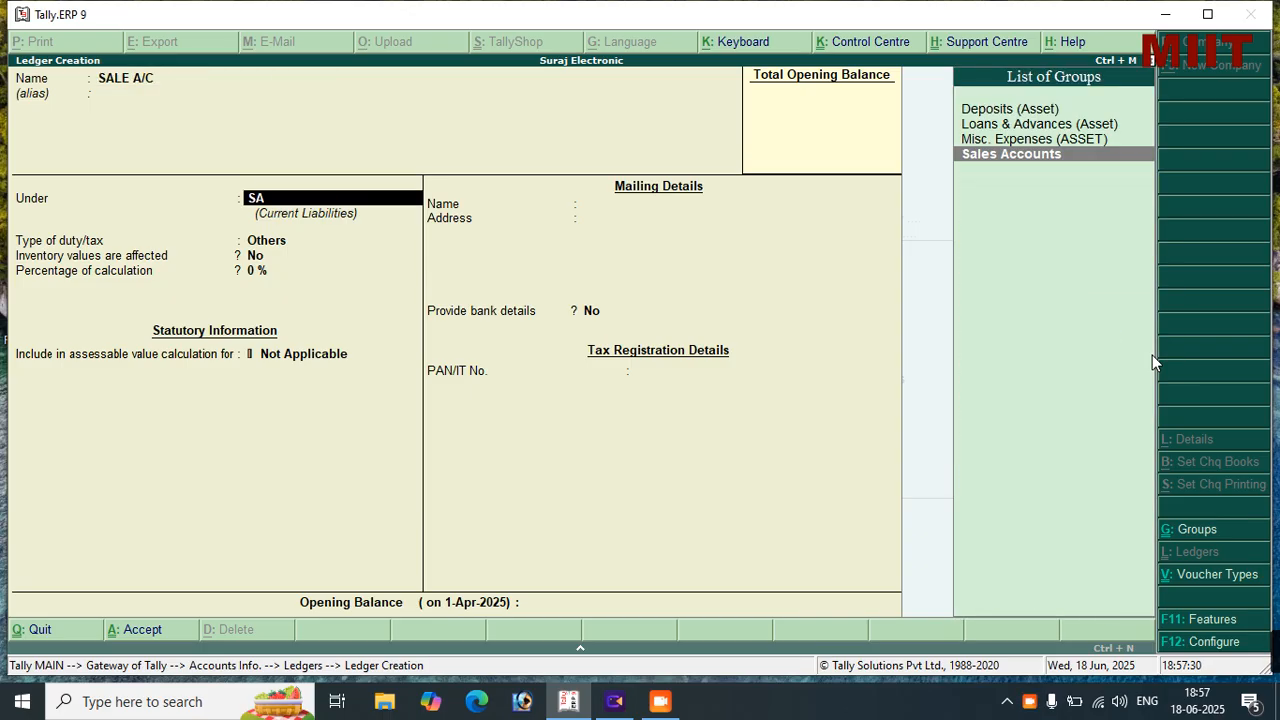
{"action": "key", "text": "Return"}
{"action": "key", "text": "Return"}
{"action": "key", "text": "Return"}
{"action": "key", "text": "Return"}
Enable GST details for SALE A/C with taxability Taxable and an 18% rate, keep the supply type Services and save the ledger
{"action": "type", "text": "ye"}
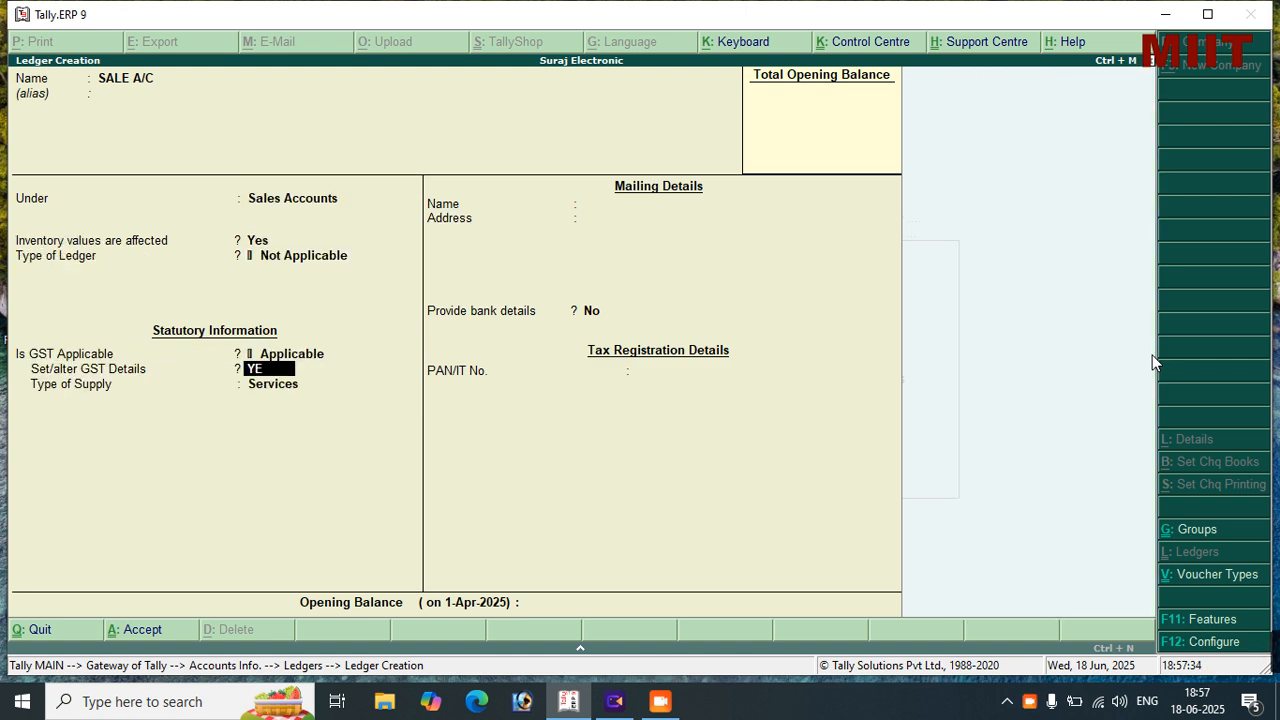
{"action": "key", "text": "Return"}
{"action": "key", "text": "Return"}
{"action": "key", "text": "Return"}
{"action": "type", "text": "T"}
{"action": "key", "text": "Return"}
{"action": "type", "text": "18"}
{"action": "key", "text": "Return"}
{"action": "key", "text": "ctrl+a"}
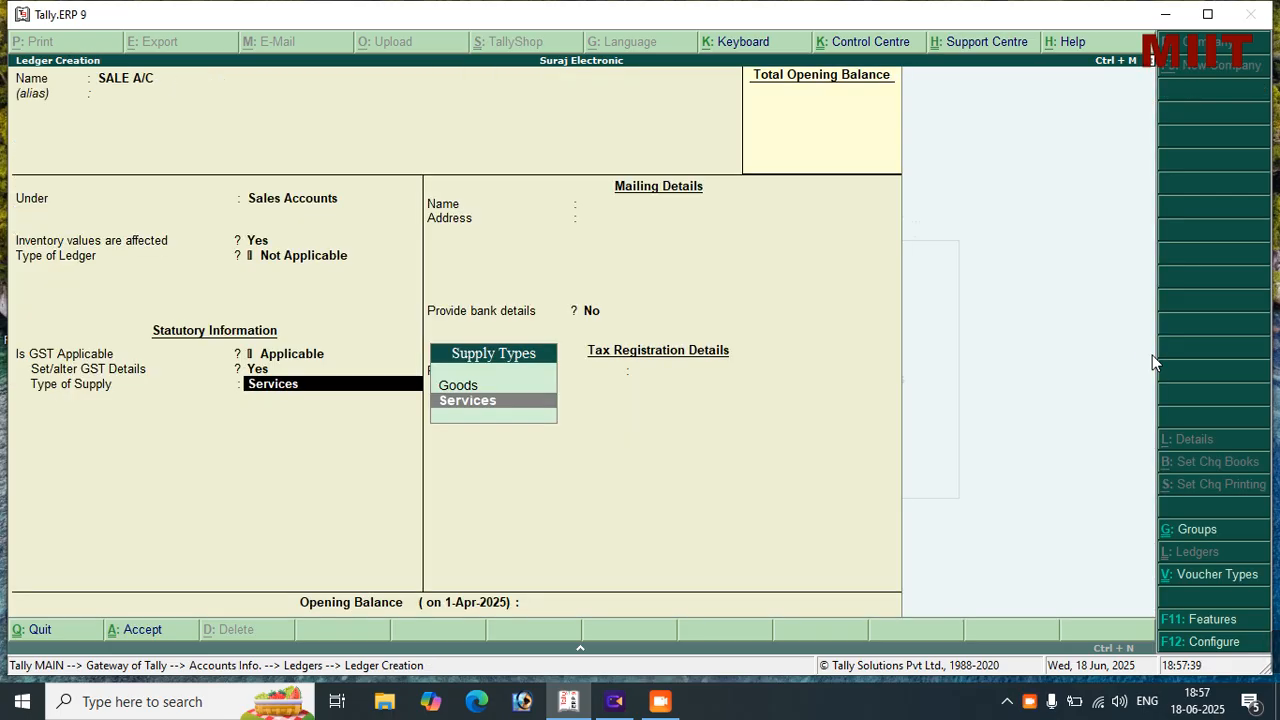
{"action": "key", "text": "ctrl+a"}
Name the next ledger PURCHASE A/C and place it under Purchase Accounts
{"action": "type", "text": "PURCHA"}
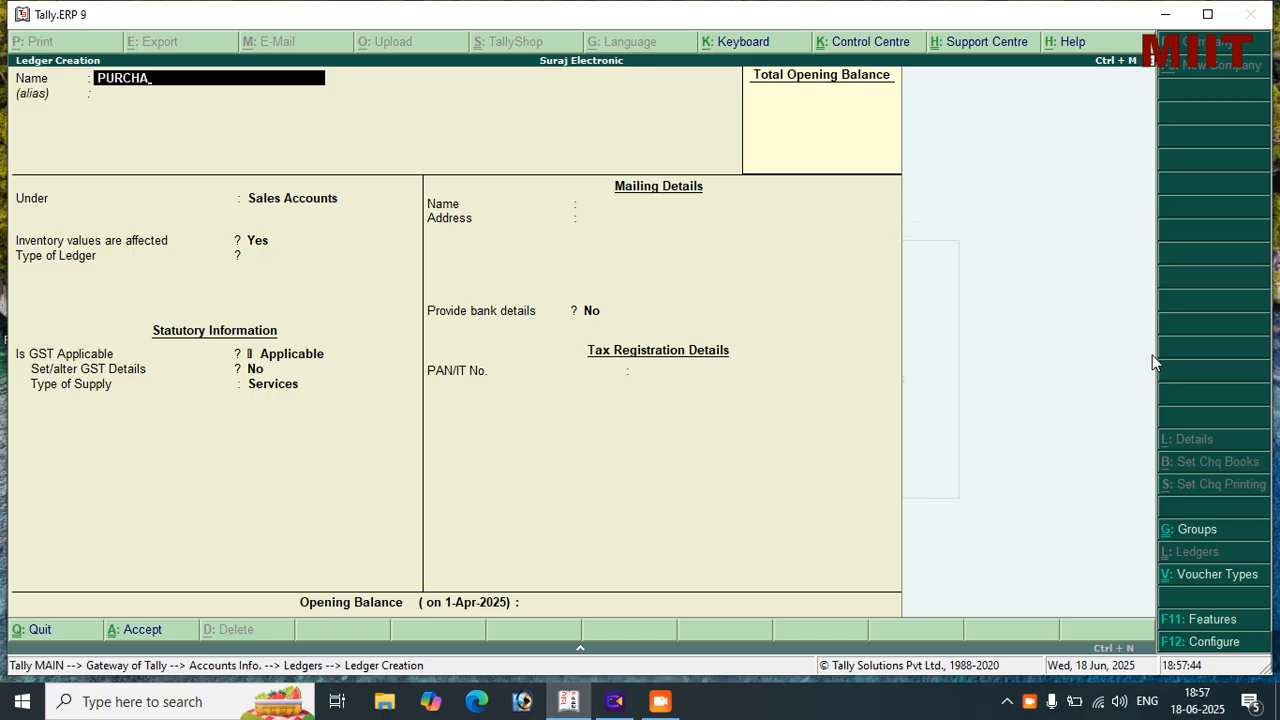
{"action": "type", "text": "SE A/C"}
{"action": "key", "text": "Return"}
{"action": "key", "text": "Return"}
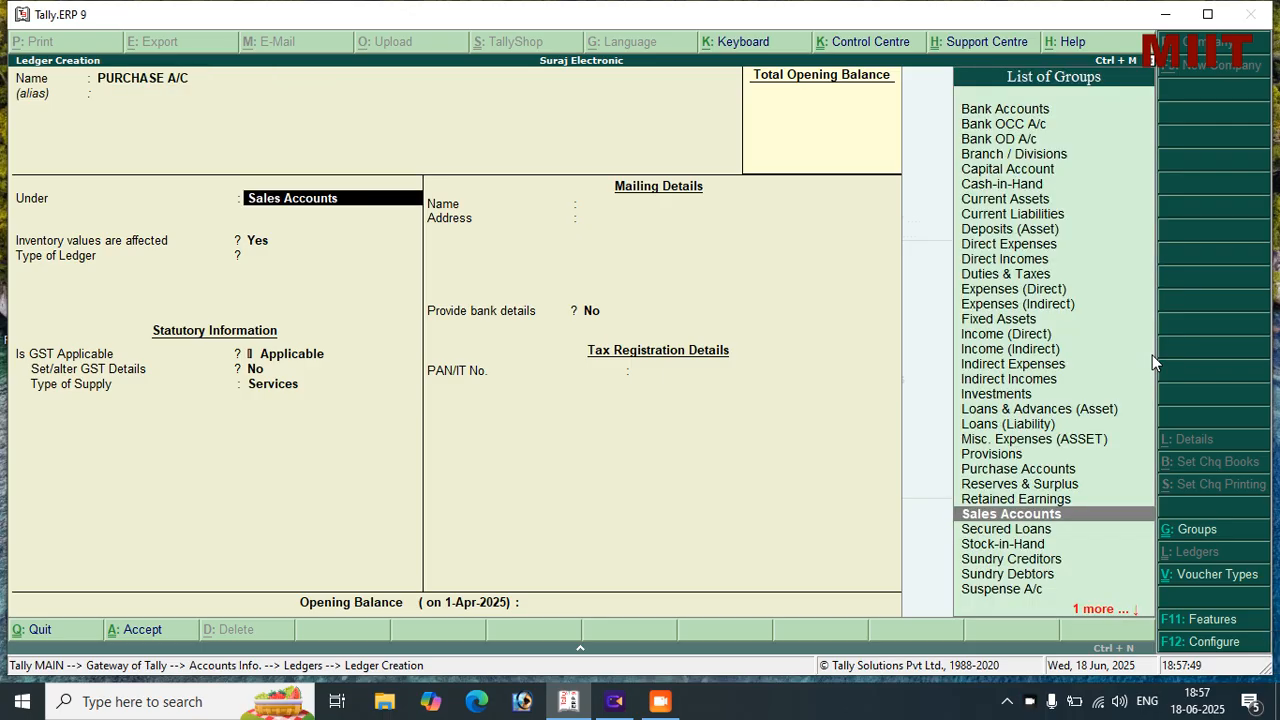
{"action": "type", "text": "PUR"}
{"action": "key", "text": "Return"}
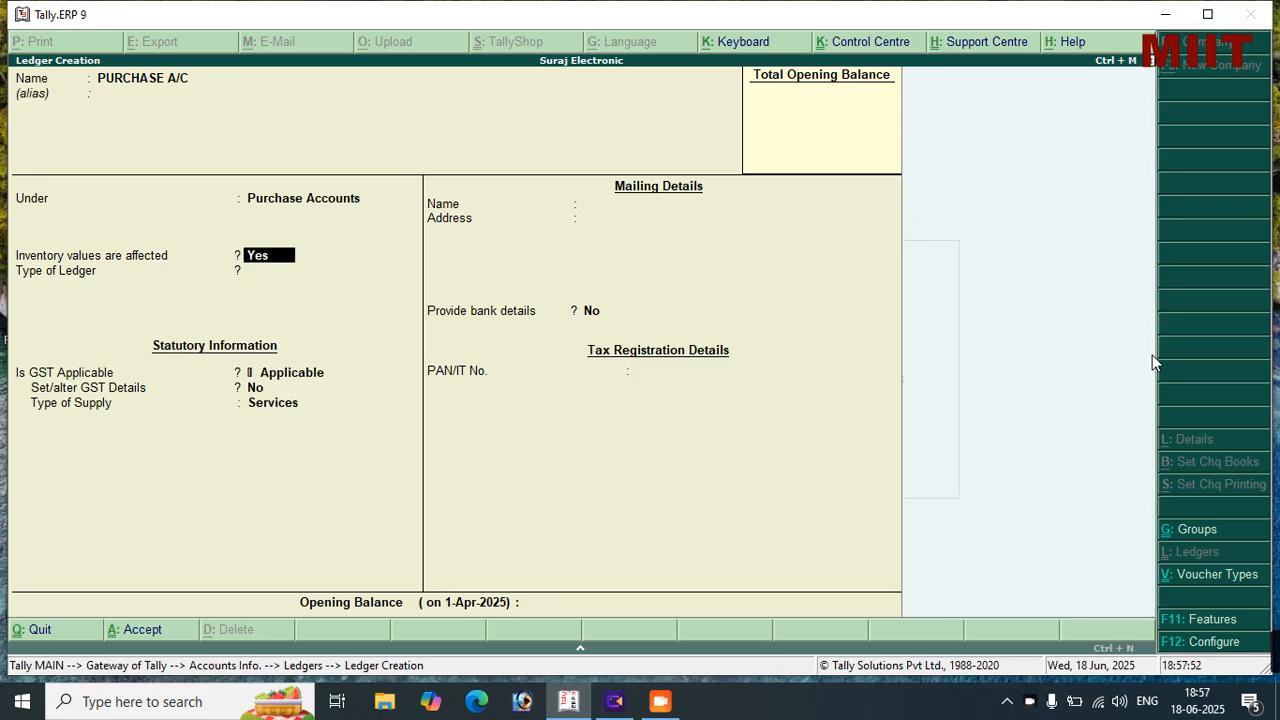
Keep the purchase ledger's inventory and GST applicability defaults and enable its GST details, leaving classification Undefined and nature of transaction Not Applicable
{"action": "key", "text": "Return"}
{"action": "key", "text": "Return"}
{"action": "key", "text": "Return"}
{"action": "type", "text": "y"}
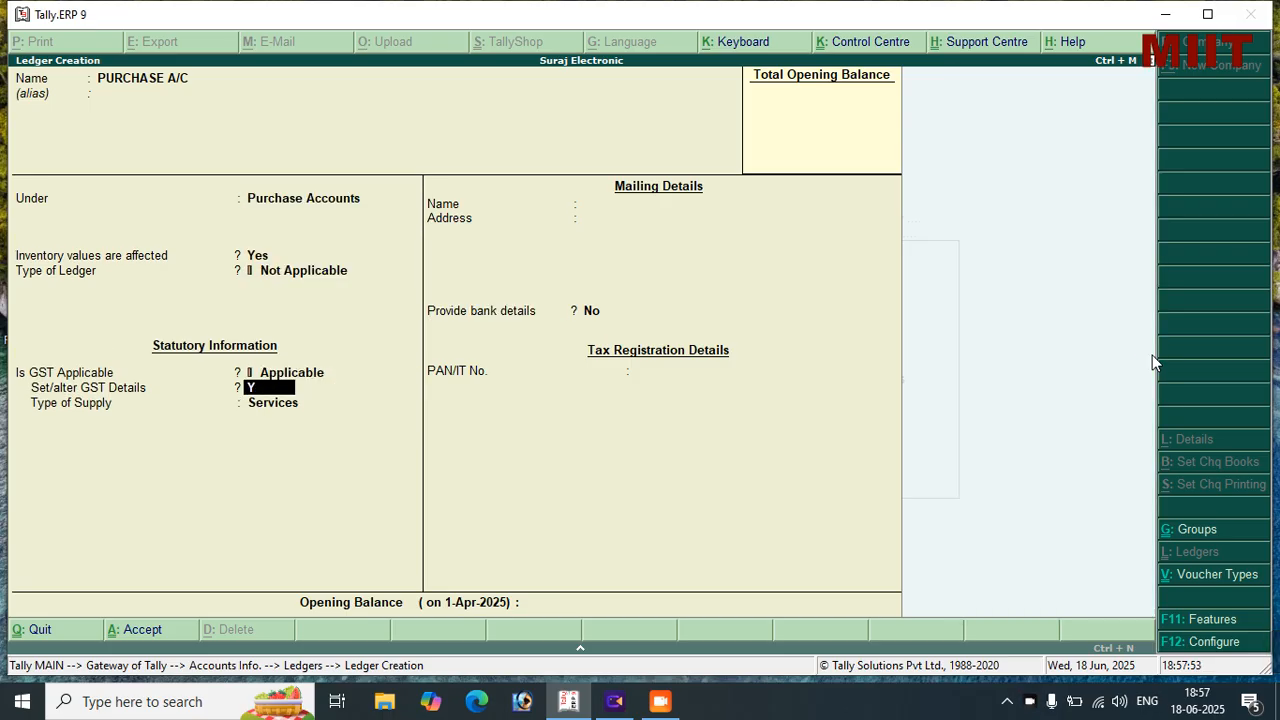
{"action": "key", "text": "Return"}
{"action": "key", "text": "Return"}
{"action": "key", "text": "Return"}
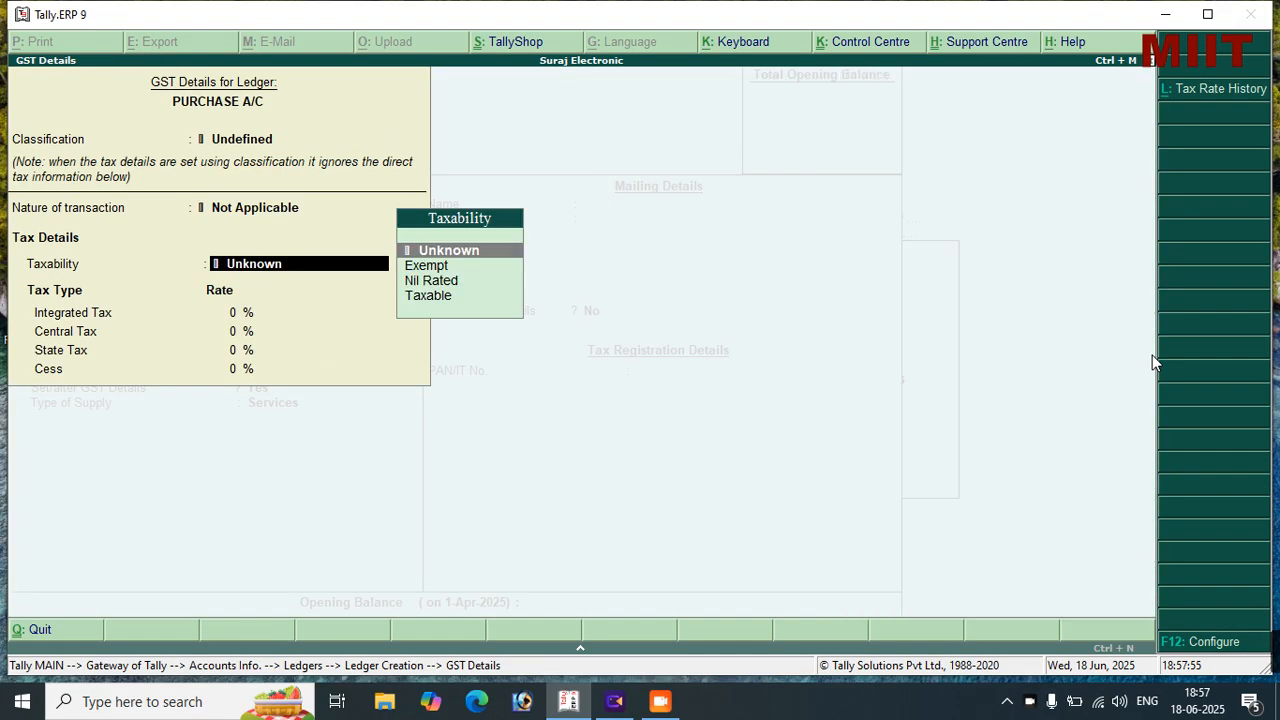
{"action": "type", "text": "y"}
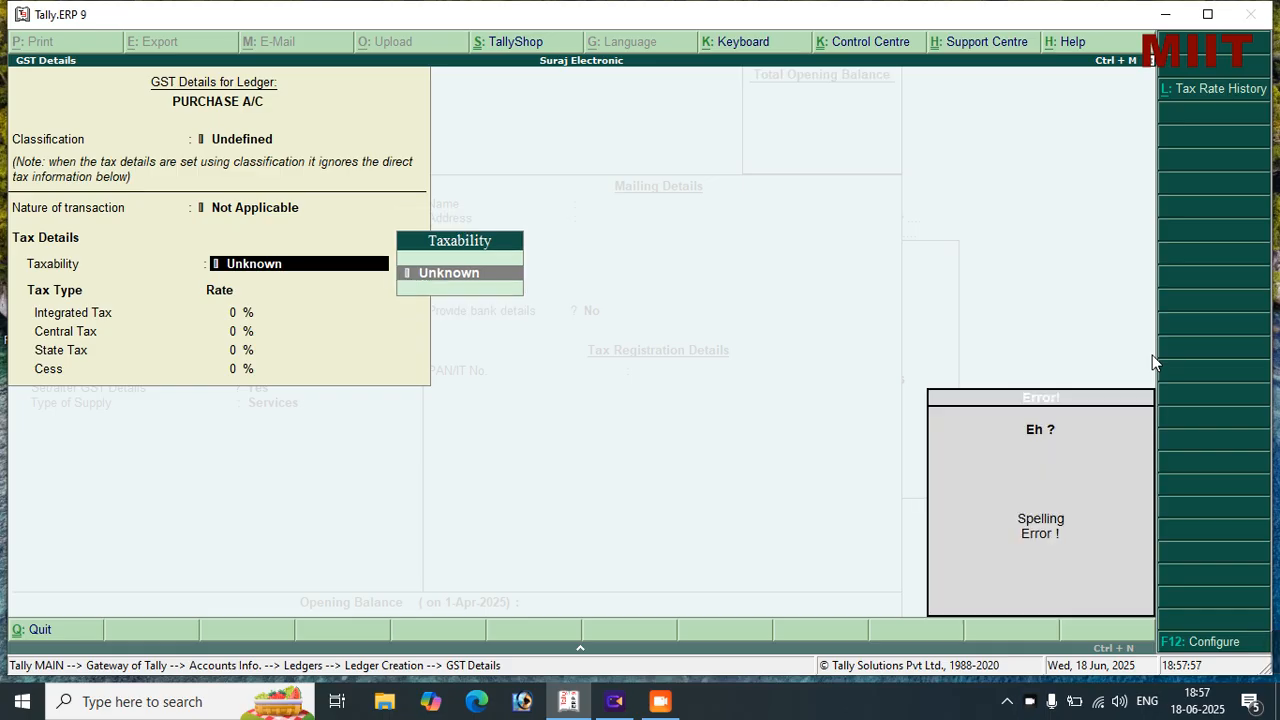
{"action": "key", "text": "BackSpace"}
{"action": "key", "text": "BackSpace"}
{"action": "key", "text": "BackSpace"}
{"action": "key", "text": "BackSpace"}
{"action": "key", "text": "BackSpace"}
{"action": "key", "text": "BackSpace"}
{"action": "key", "text": "BackSpace"}
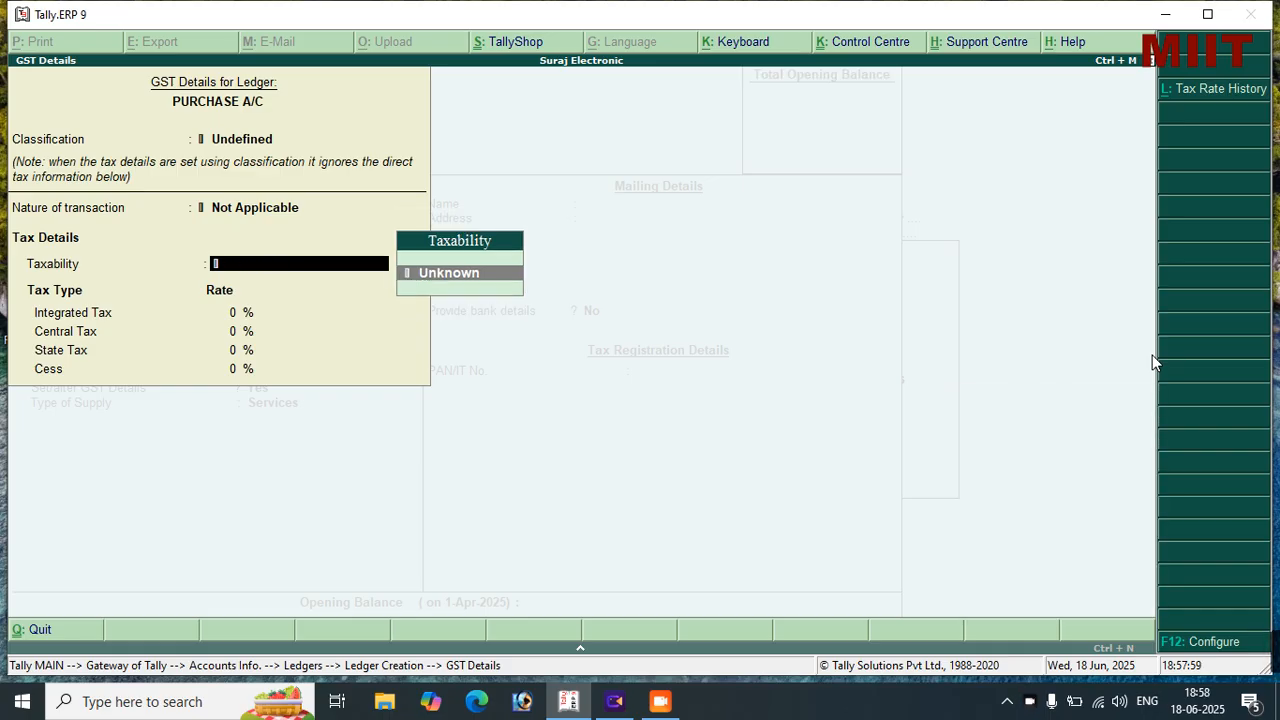
{"action": "key", "text": "BackSpace"}
Set the purchase ledger's taxability to Taxable, enter its integrated tax rate, keep the supply type Services and save the ledger
{"action": "key", "text": "Down"}
{"action": "key", "text": "Down"}
{"action": "key", "text": "Down"}
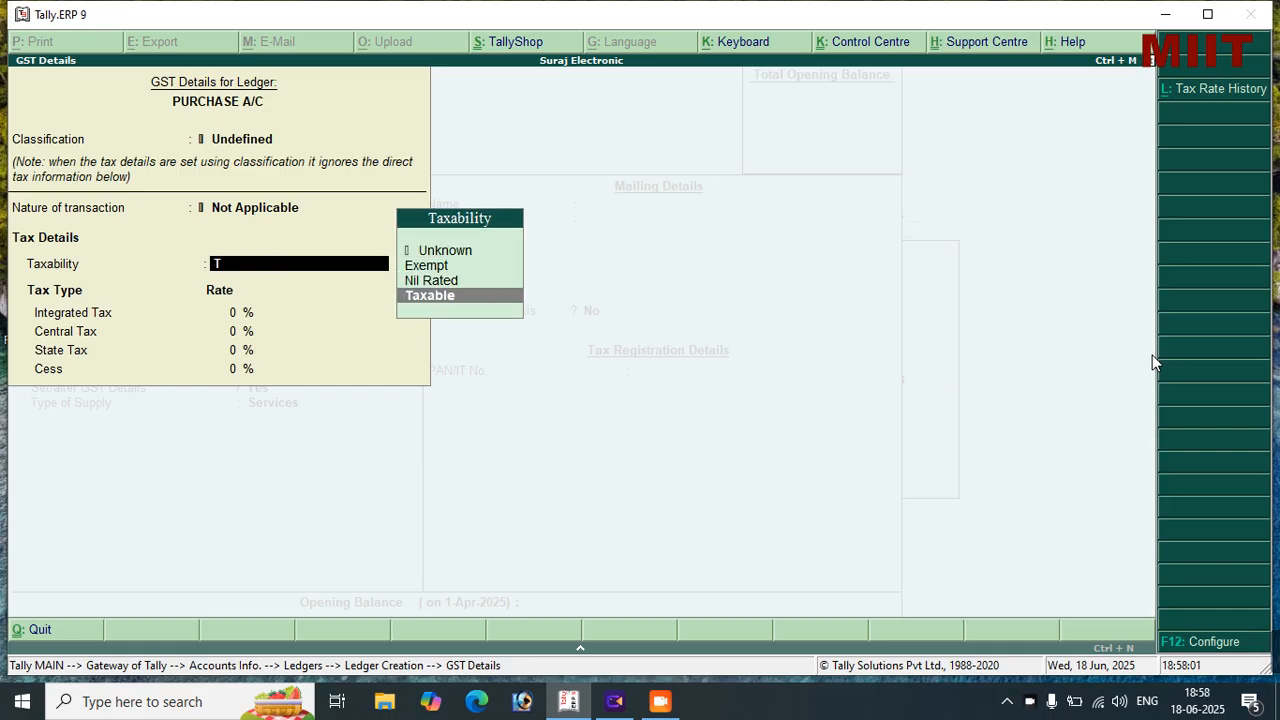
{"action": "key", "text": "Return"}
{"action": "type", "text": "1"}
{"action": "key", "text": "Return"}
{"action": "key", "text": "Return"}
{"action": "key", "text": "Return"}
{"action": "key", "text": "Return"}
{"action": "key", "text": "Return"}
{"action": "key", "text": "Return"}
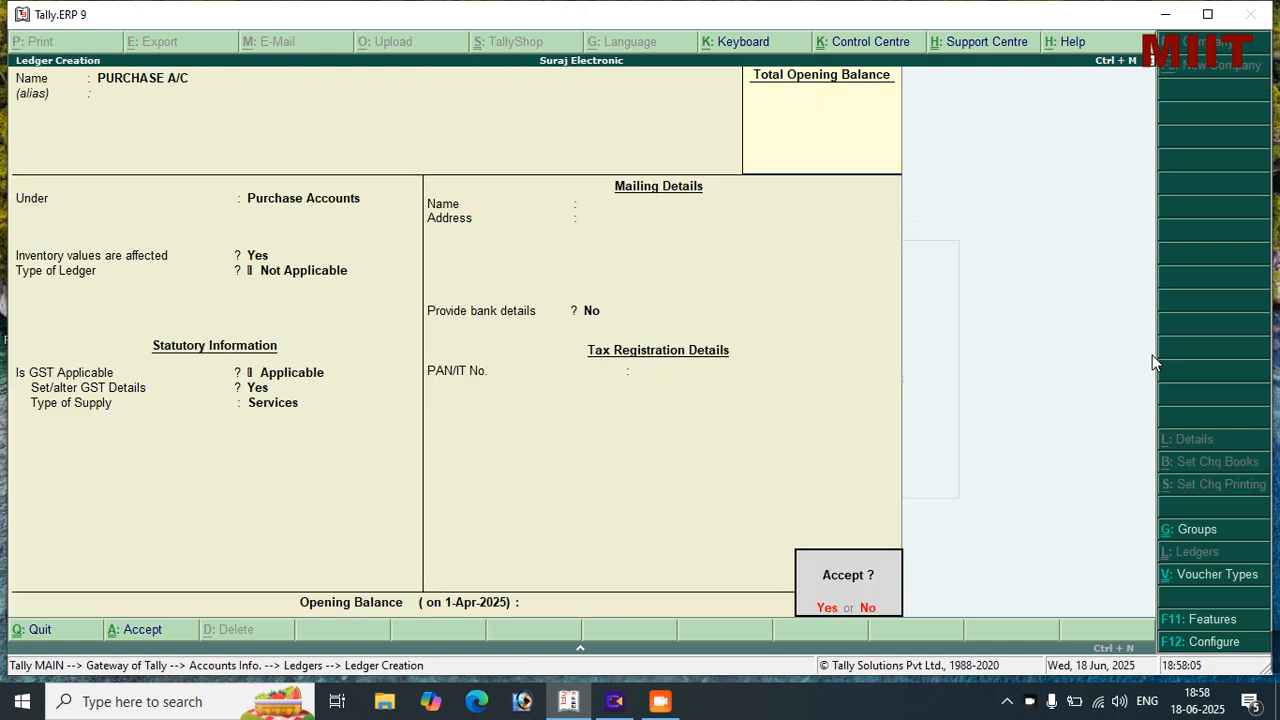
{"action": "key", "text": "Return"}
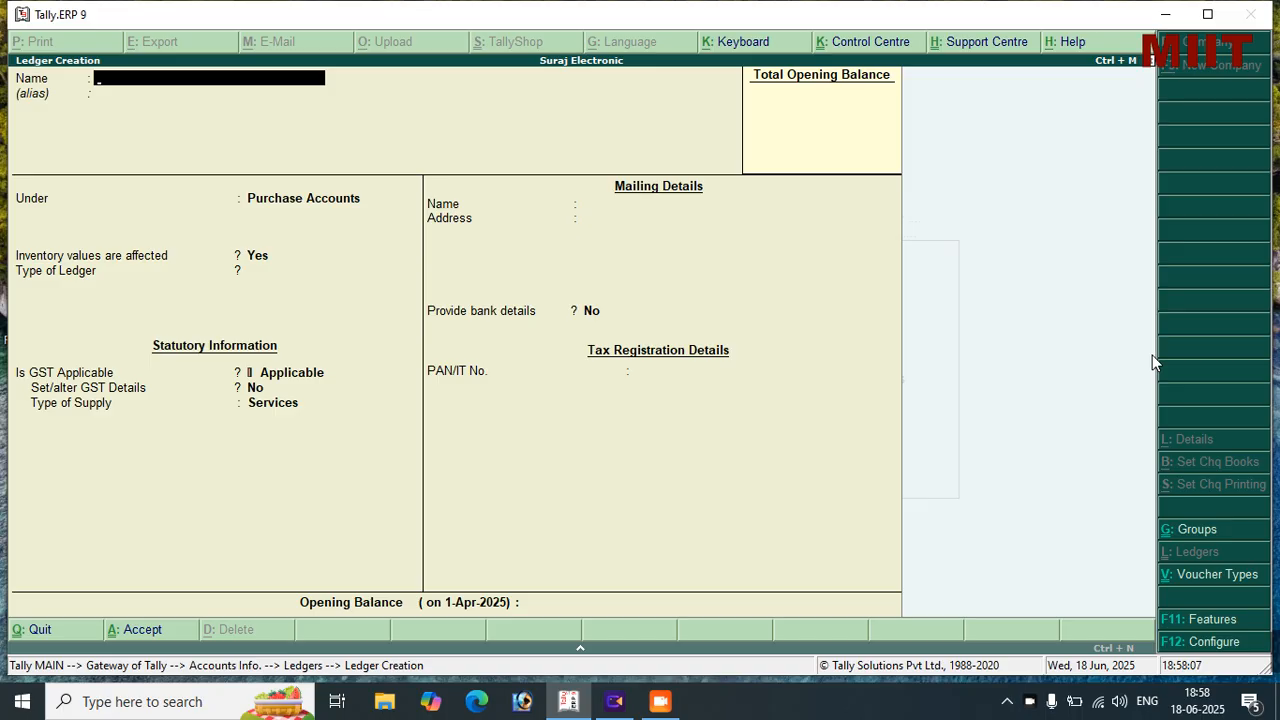
Leave and restart single ledger creation, name the new ledger RAJ TRADERS and place it under Sundry Creditors
{"action": "key", "text": "Escape"}
{"action": "key", "text": "Return"}
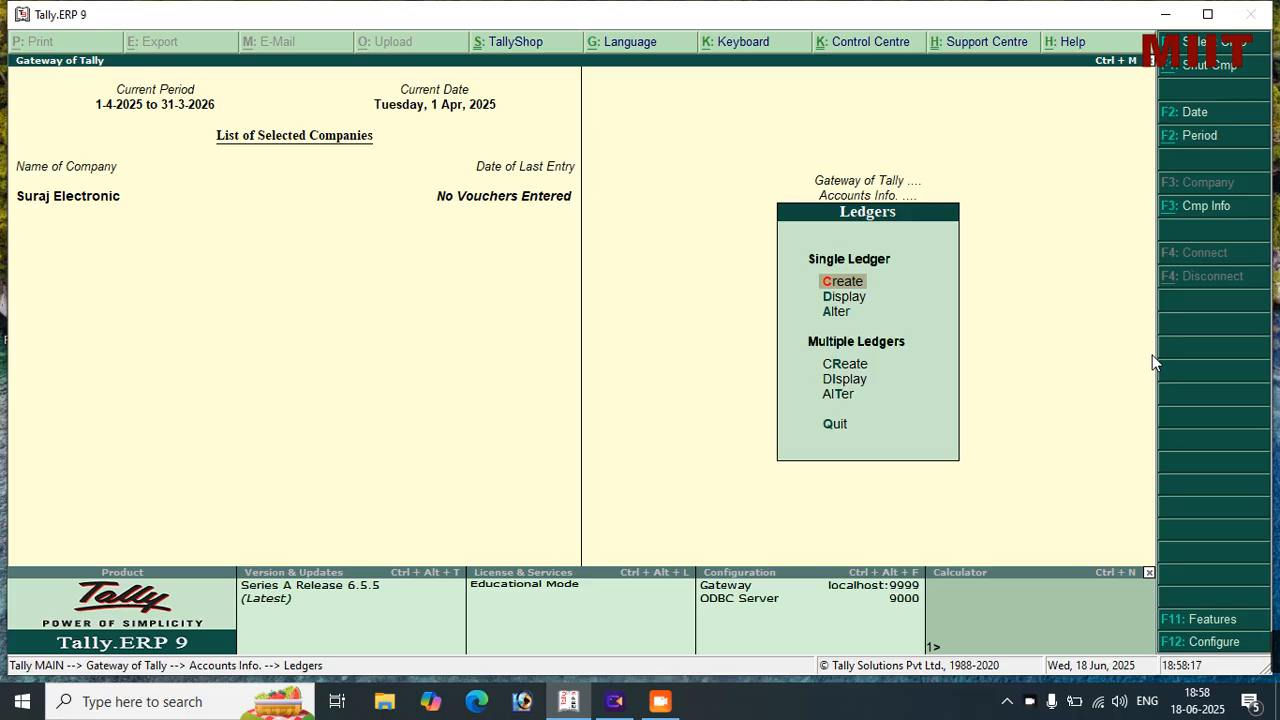
{"action": "key", "text": "Return"}
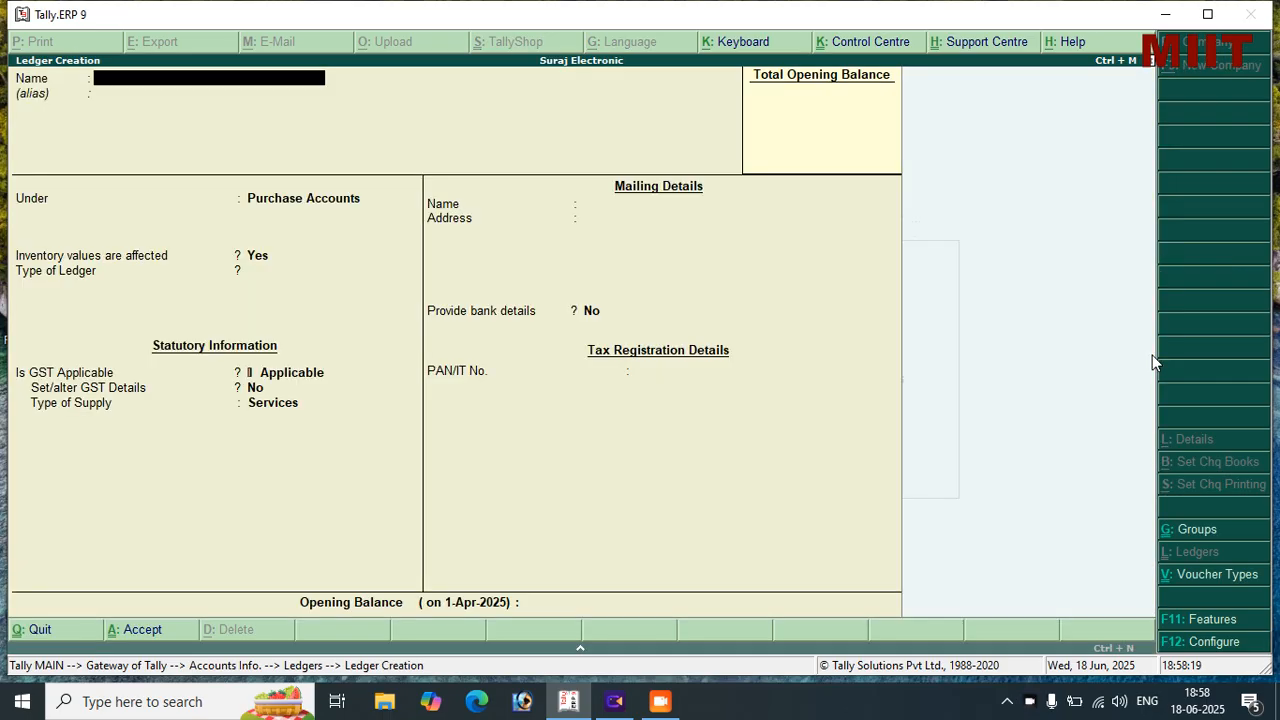
{"action": "type", "text": "RAJ TRADERS"}
{"action": "key", "text": "Return"}
{"action": "key", "text": "Return"}
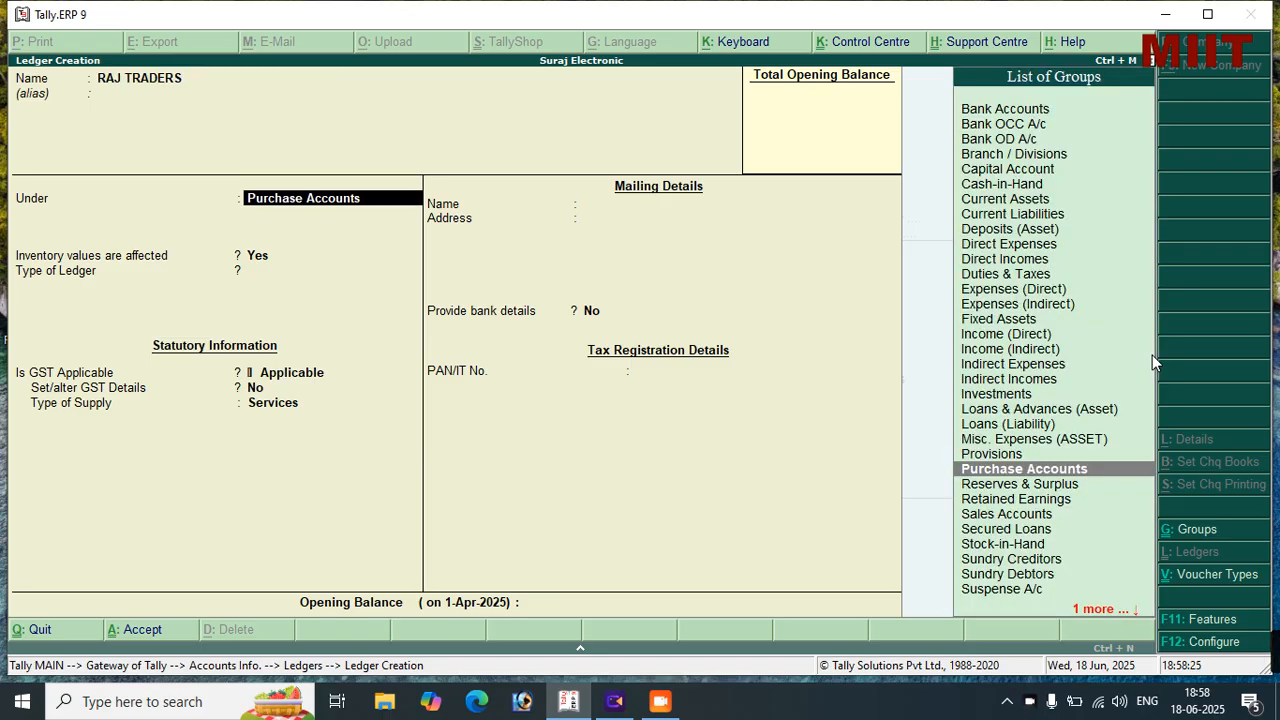
{"action": "type", "text": "SUN"}
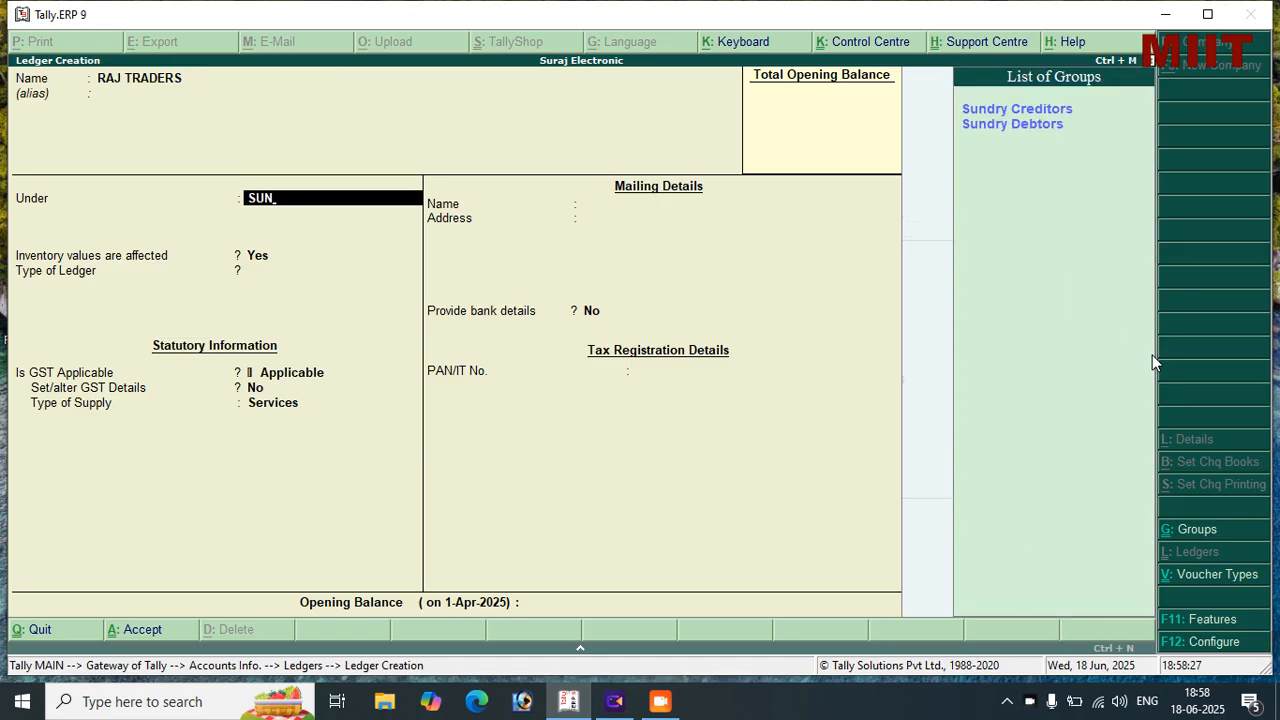
{"action": "key", "text": "Return"}
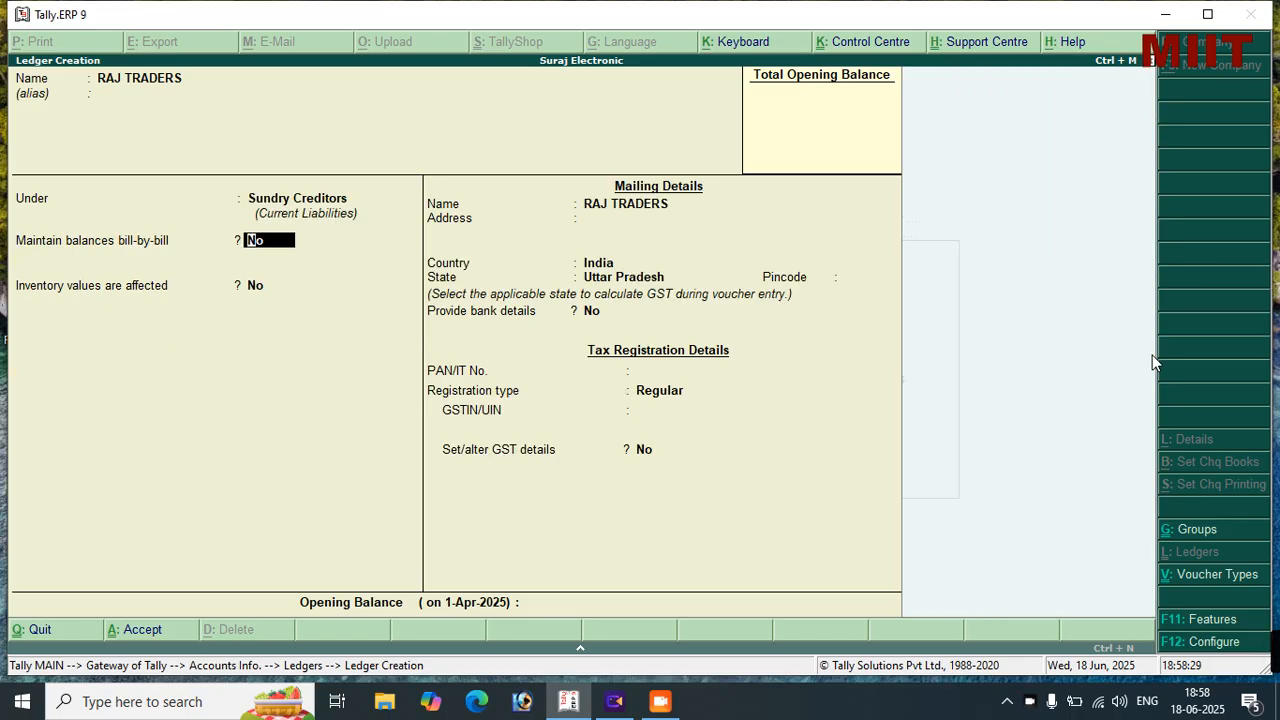
Enable bill-by-bill balances for RAJ TRADERS with a 10-day default credit period and credit-day checking, leaving inventory values unaffected
{"action": "key", "text": "y"}
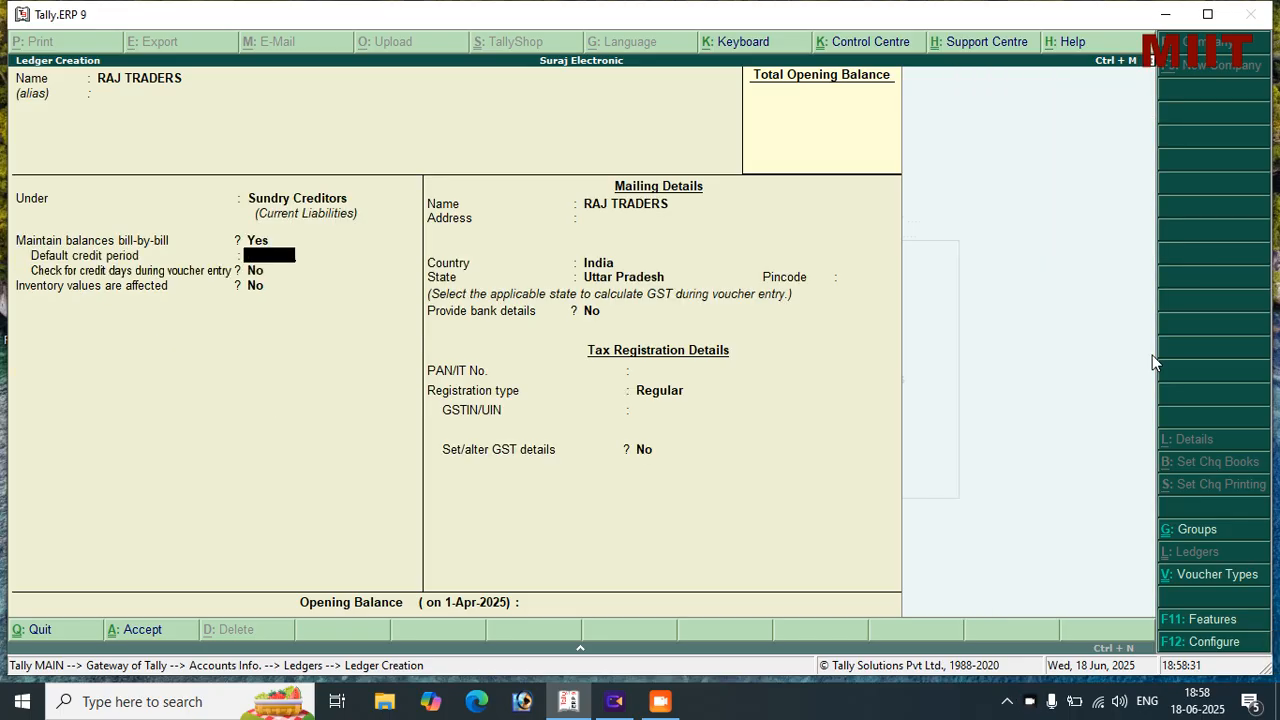
{"action": "type", "text": "10"}
{"action": "key", "text": "Return"}
{"action": "type", "text": "y"}
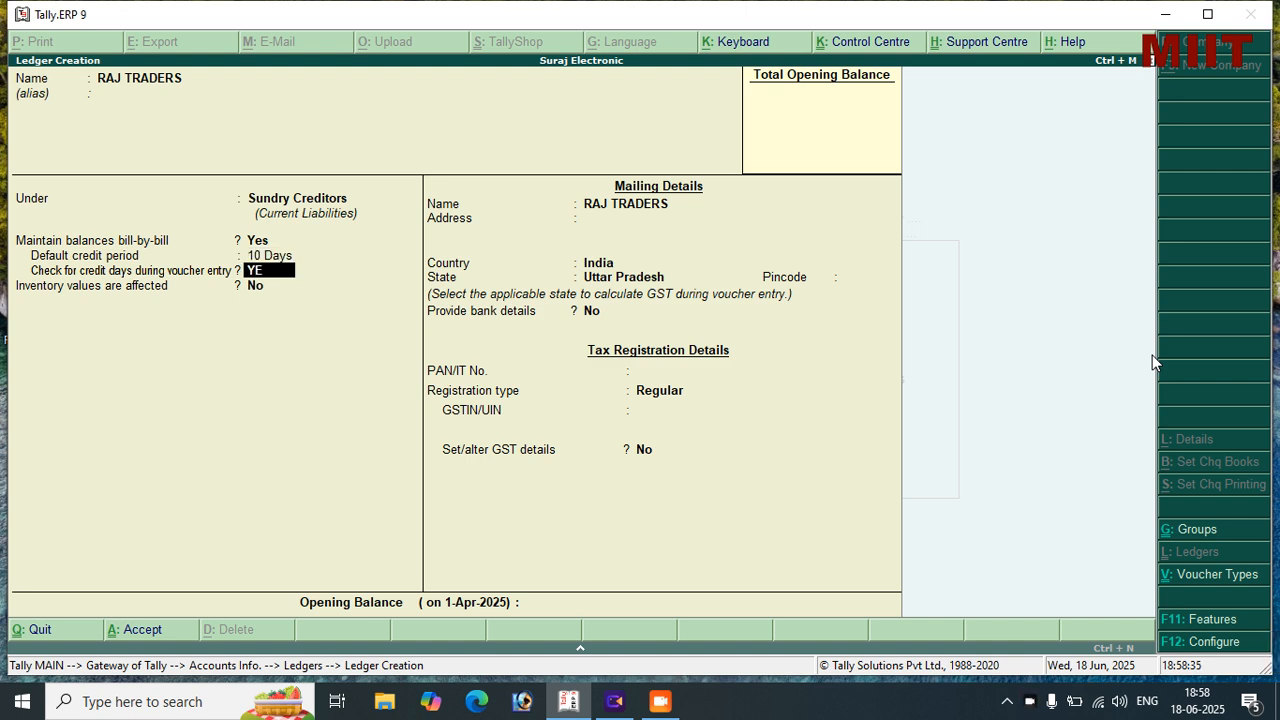
{"action": "key", "text": "Return"}
{"action": "key", "text": "Return"}
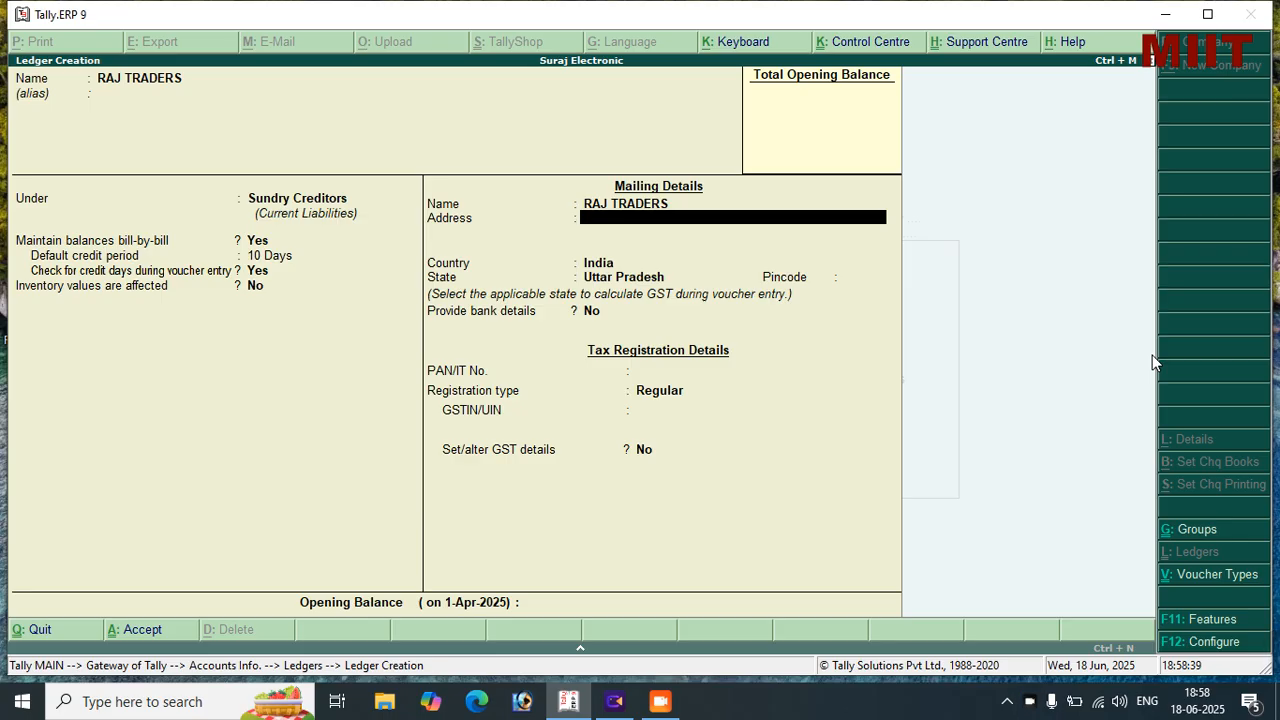
Enter the creditor's two-line mailing address, keep the default country and state, save the ledger and leave ledger creation
{"action": "type", "text": "DHANGHATA"}
{"action": "key", "text": "Return"}
{"action": "type", "text": "SK NAGAR"}
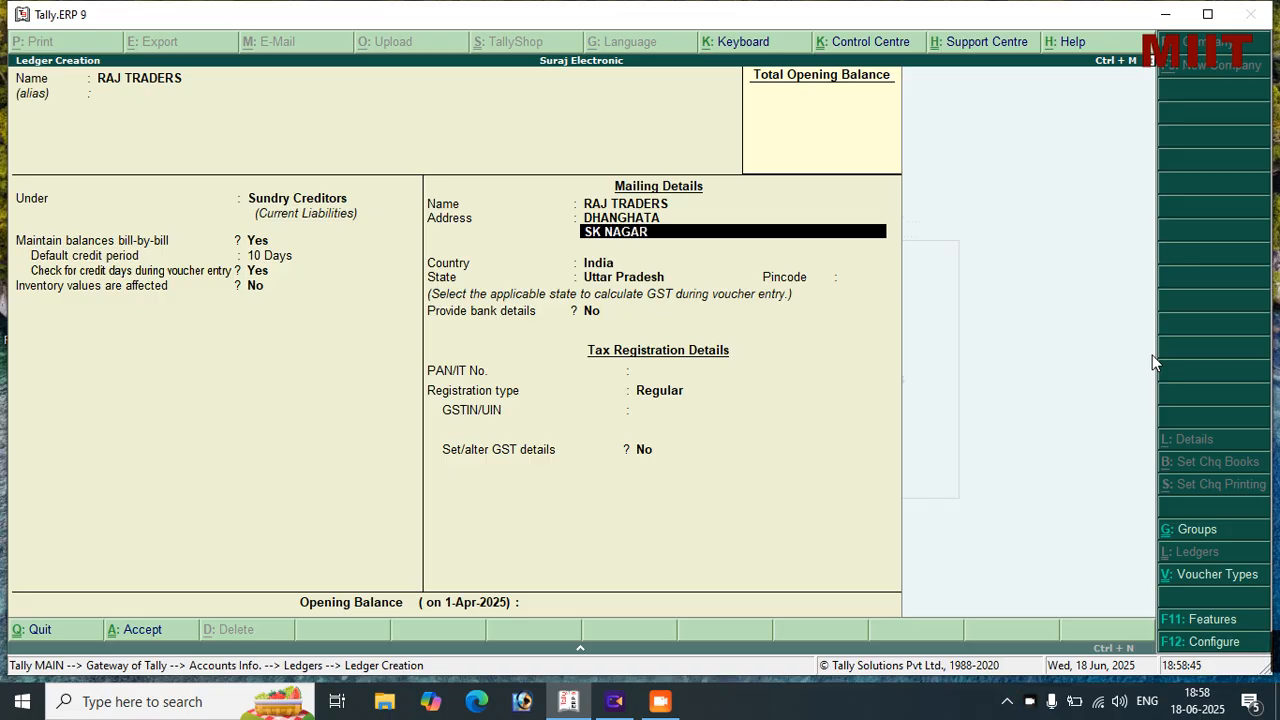
{"action": "key", "text": "Return"}
{"action": "key", "text": "Return"}
{"action": "key", "text": "Return"}
{"action": "key", "text": "Return"}
{"action": "key", "text": "Return"}
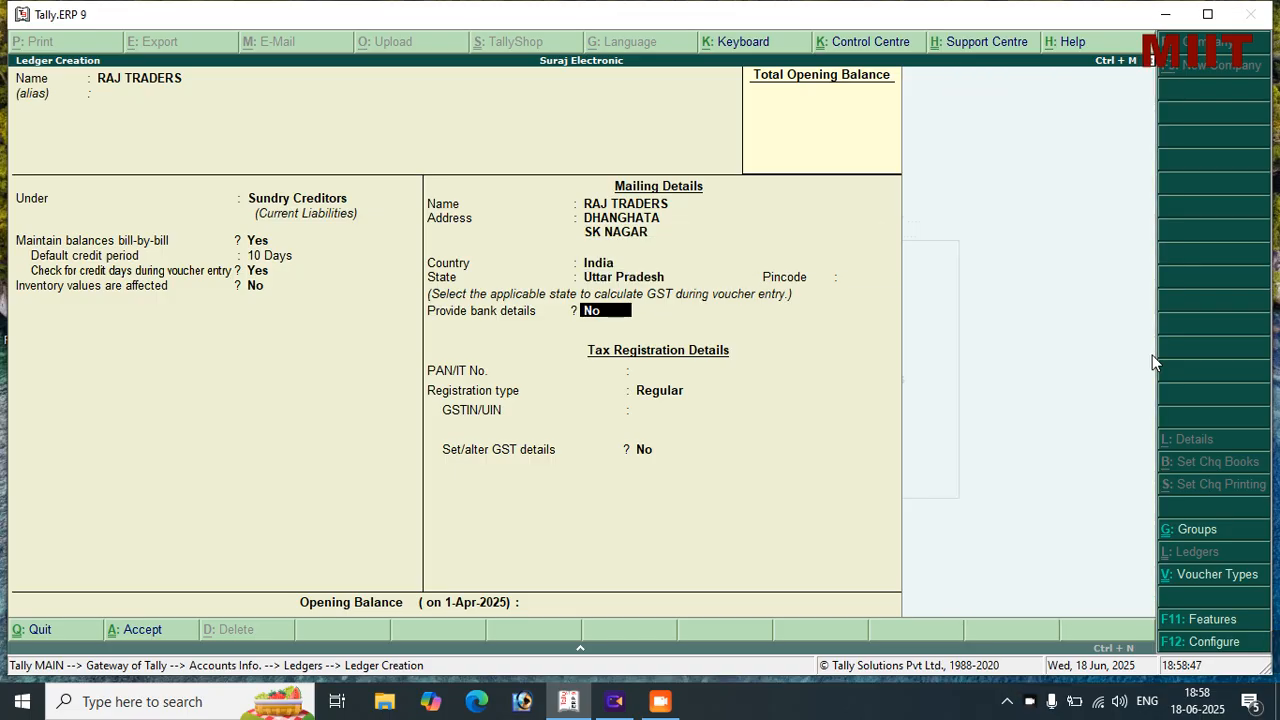
{"action": "key", "text": "ctrl+a"}
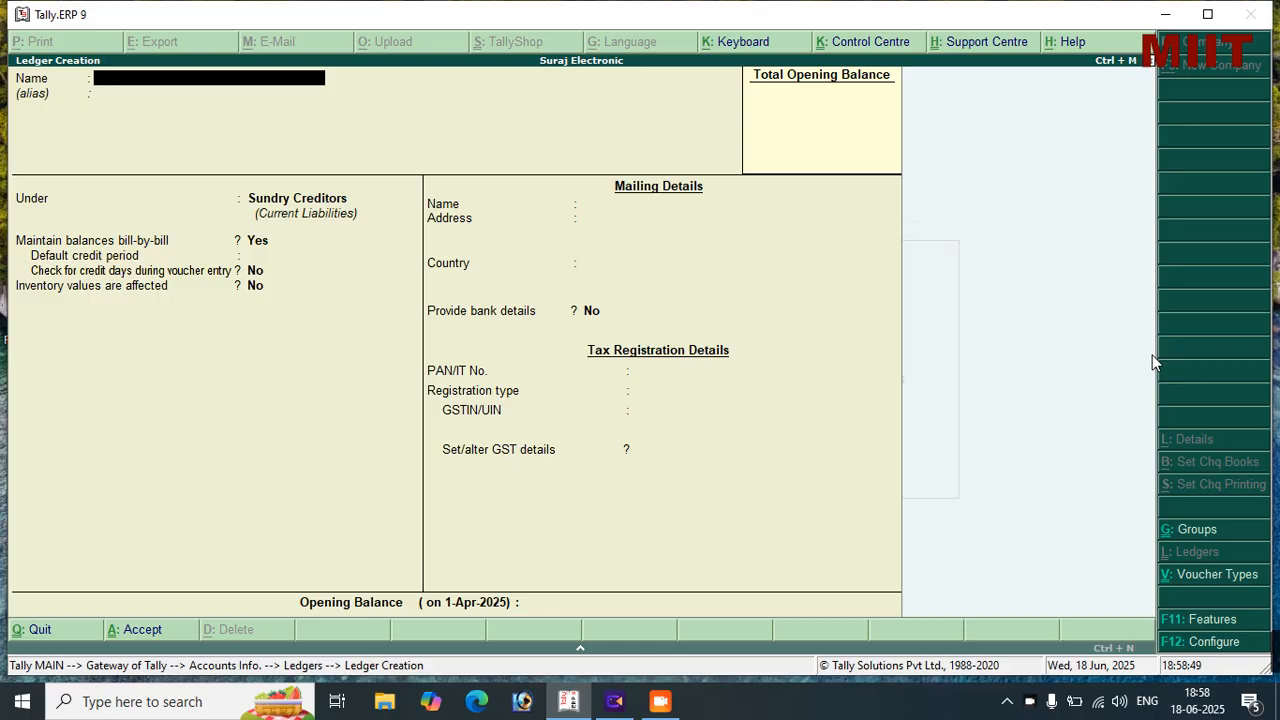
{"action": "key", "text": "Escape"}
{"action": "key", "text": "y"}
{"action": "key", "text": "Escape"}
Start a new single stock group in the inventory masters and name it ELECTRONICS ITEM
{"action": "key", "text": "Down"}
{"action": "key", "text": "Return"}
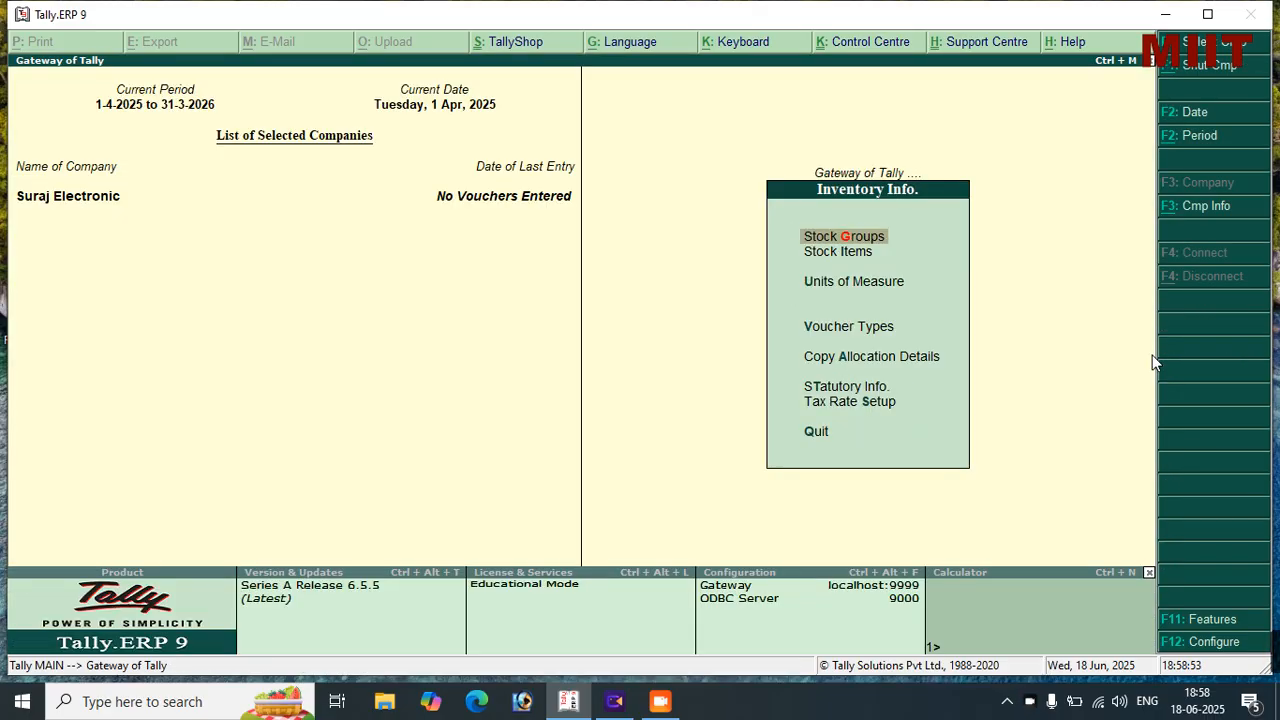
{"action": "key", "text": "Return"}
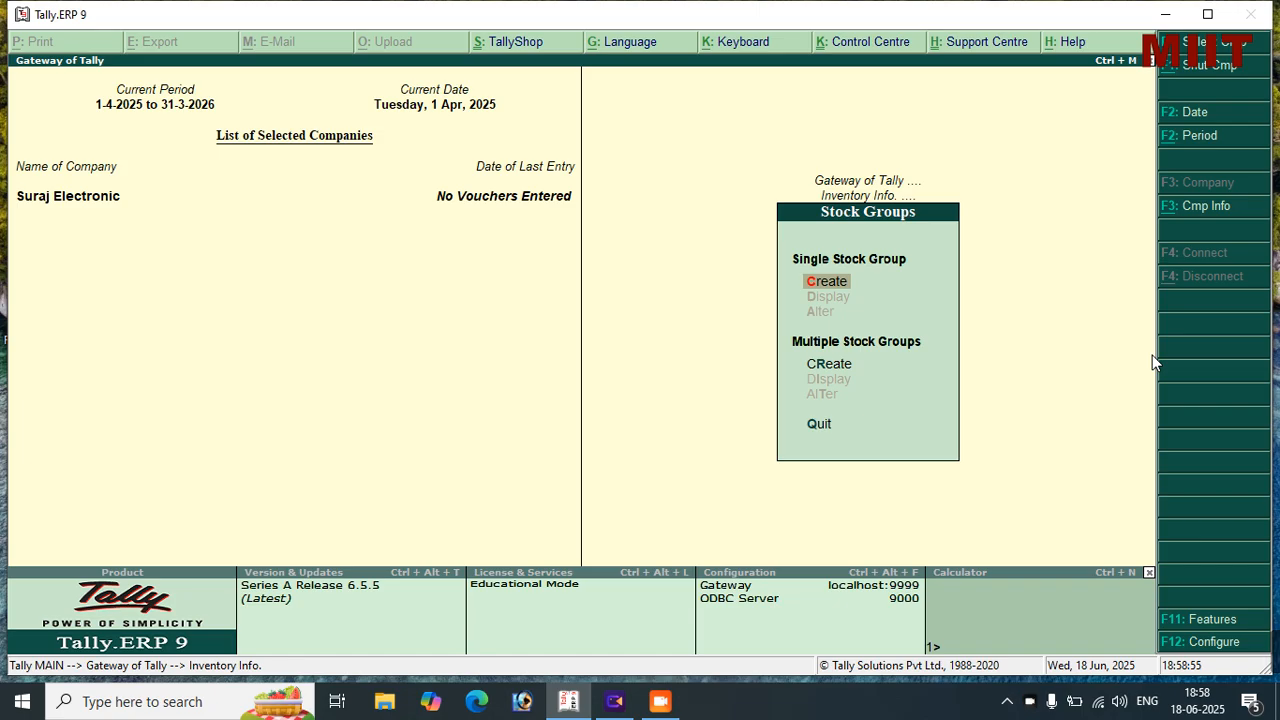
{"action": "key", "text": "Return"}
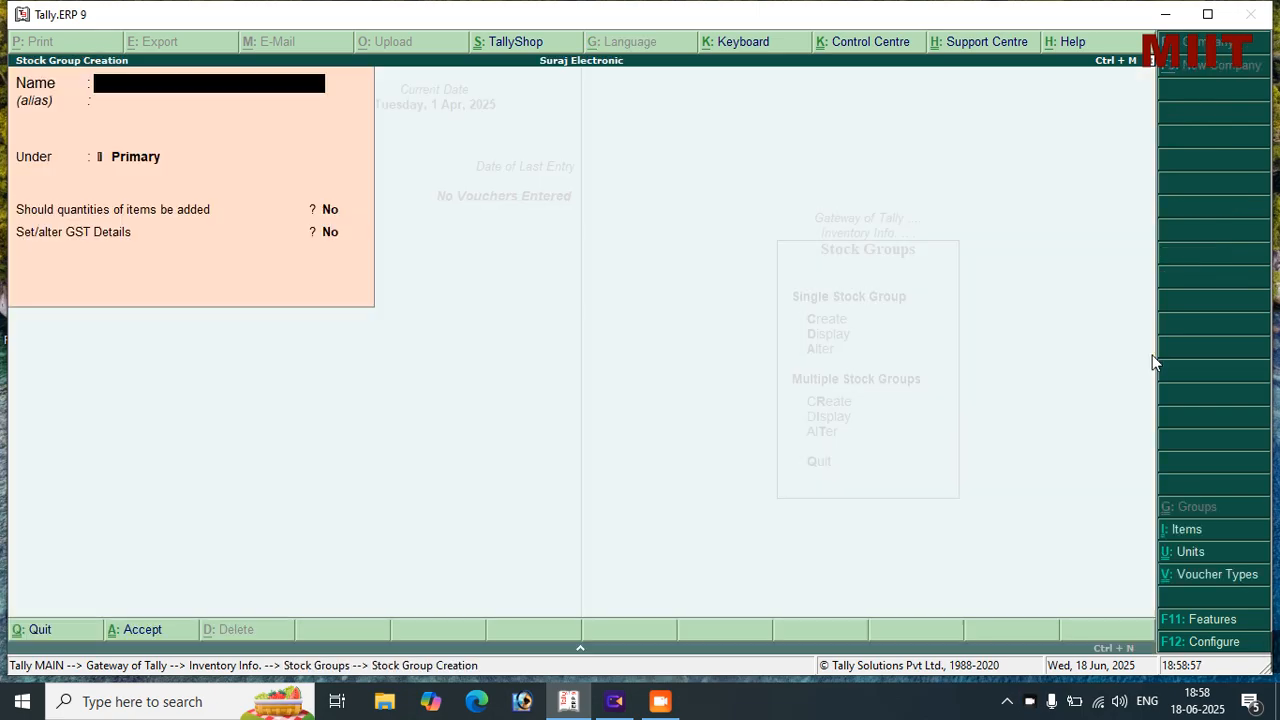
{"action": "type", "text": "ELECTRON"}
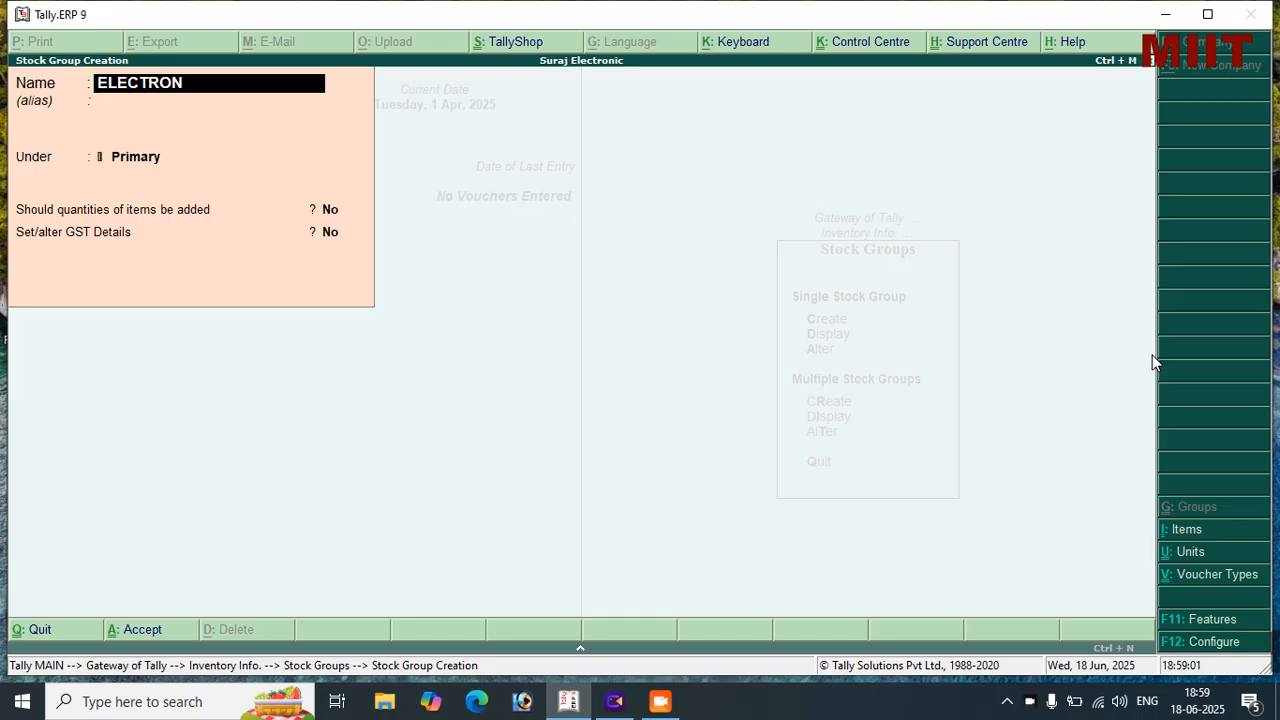
{"action": "type", "text": "ICS ITEM"}
Keep the stock group under Primary, enable adding item quantities without GST details, save it and leave stock group creation
{"action": "key", "text": "Return"}
{"action": "key", "text": "Return"}
{"action": "type", "text": "y"}
{"action": "key", "text": "Return"}
{"action": "key", "text": "Return"}
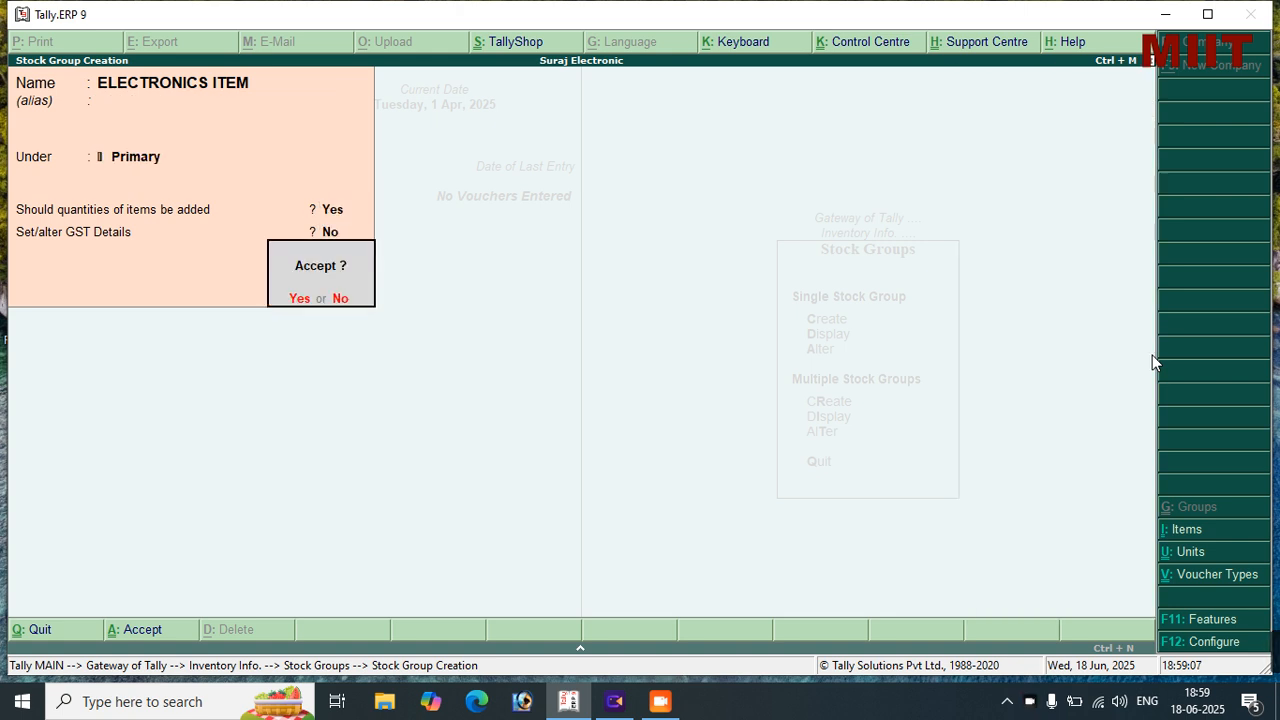
{"action": "key", "text": "Return"}
{"action": "key", "text": "Escape"}
{"action": "key", "text": "Return"}
{"action": "key", "text": "Escape"}
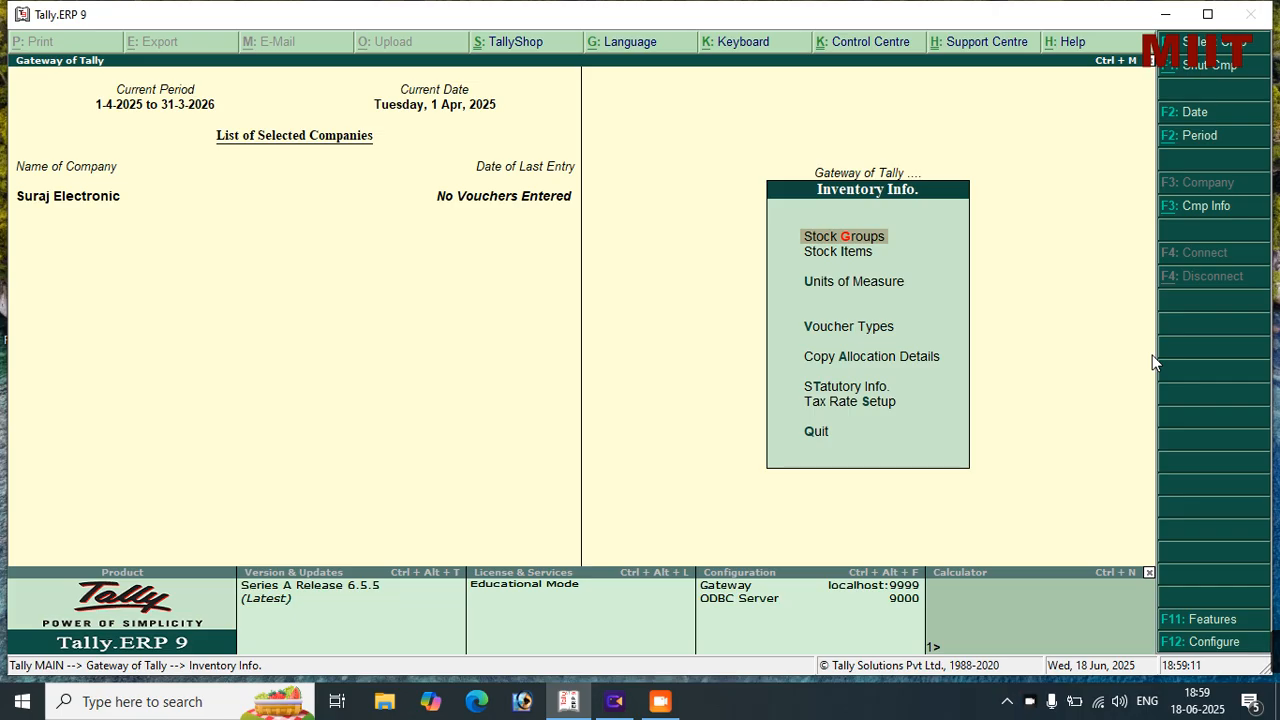
Enable maintaining stock categories in the company's inventory features and save the settings
{"action": "key", "text": "F11"}
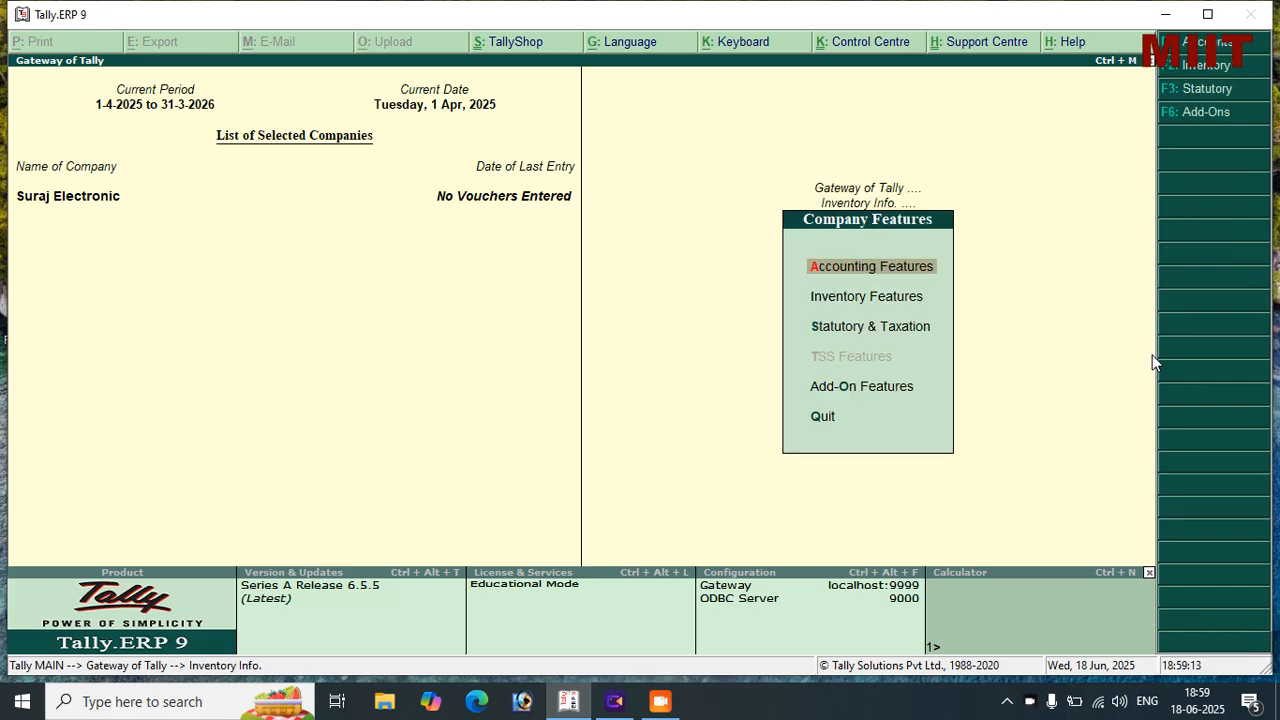
{"action": "key", "text": "i"}
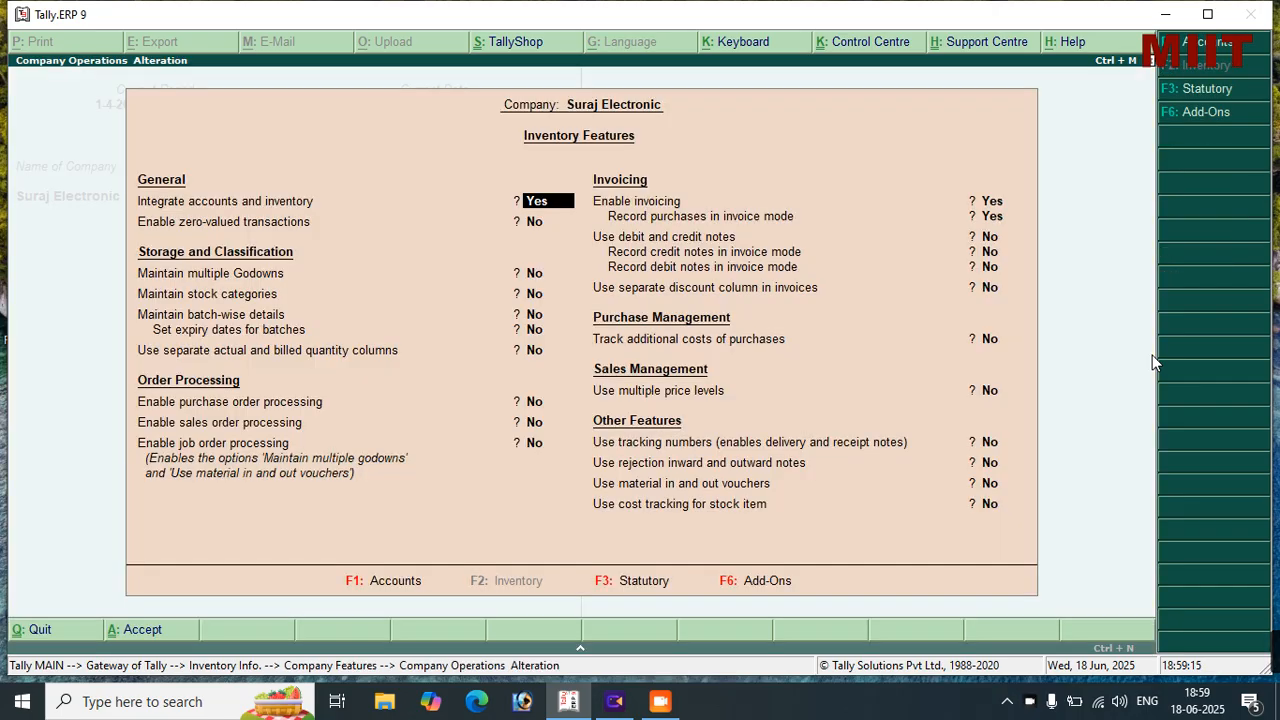
{"action": "key", "text": "Return"}
{"action": "key", "text": "Return"}
{"action": "key", "text": "Return"}
{"action": "type", "text": "Y"}
{"action": "key", "text": "Return"}
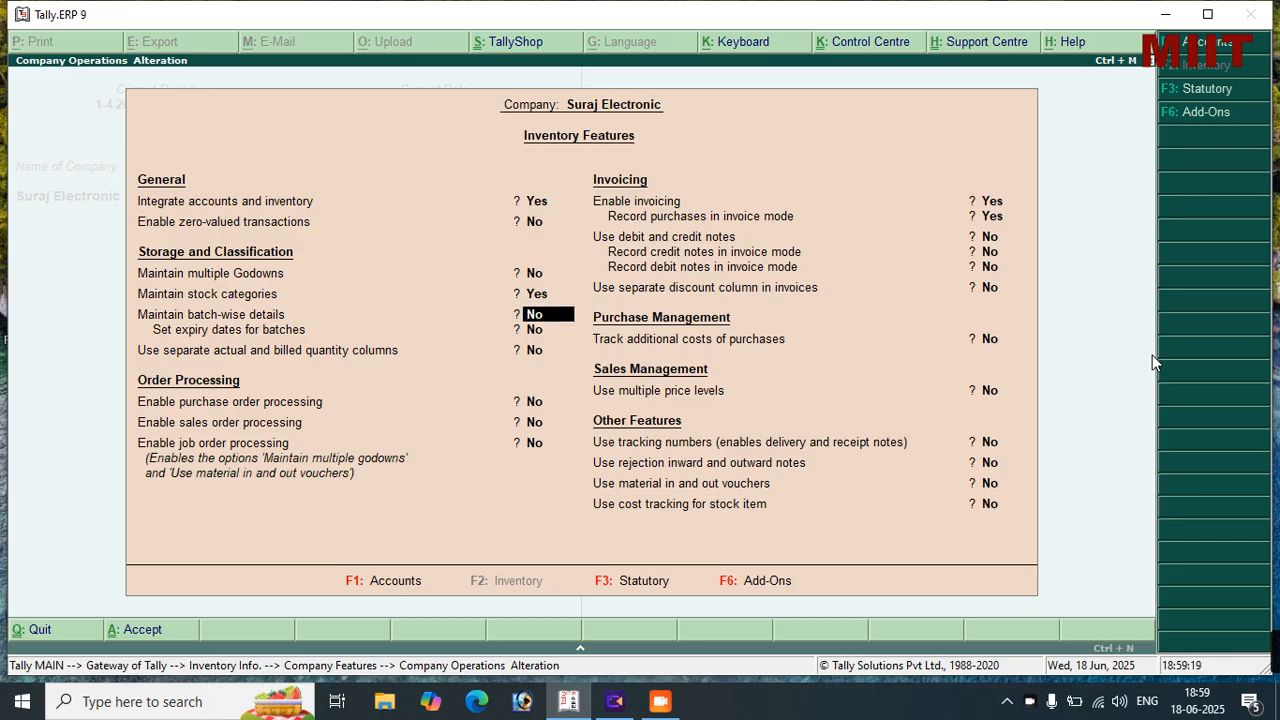
{"action": "key", "text": "ctrl+a"}
{"action": "key", "text": "Escape"}
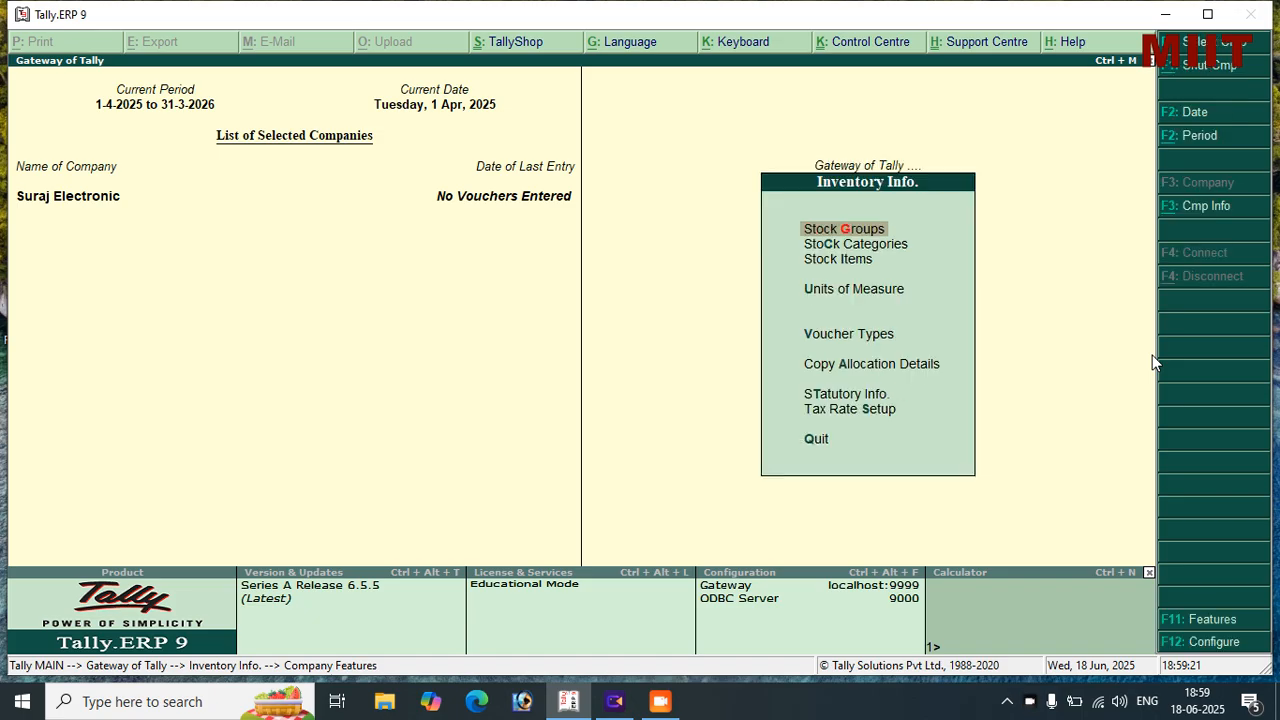
Create a single stock category named LED TV under Primary
{"action": "key", "text": "Down"}
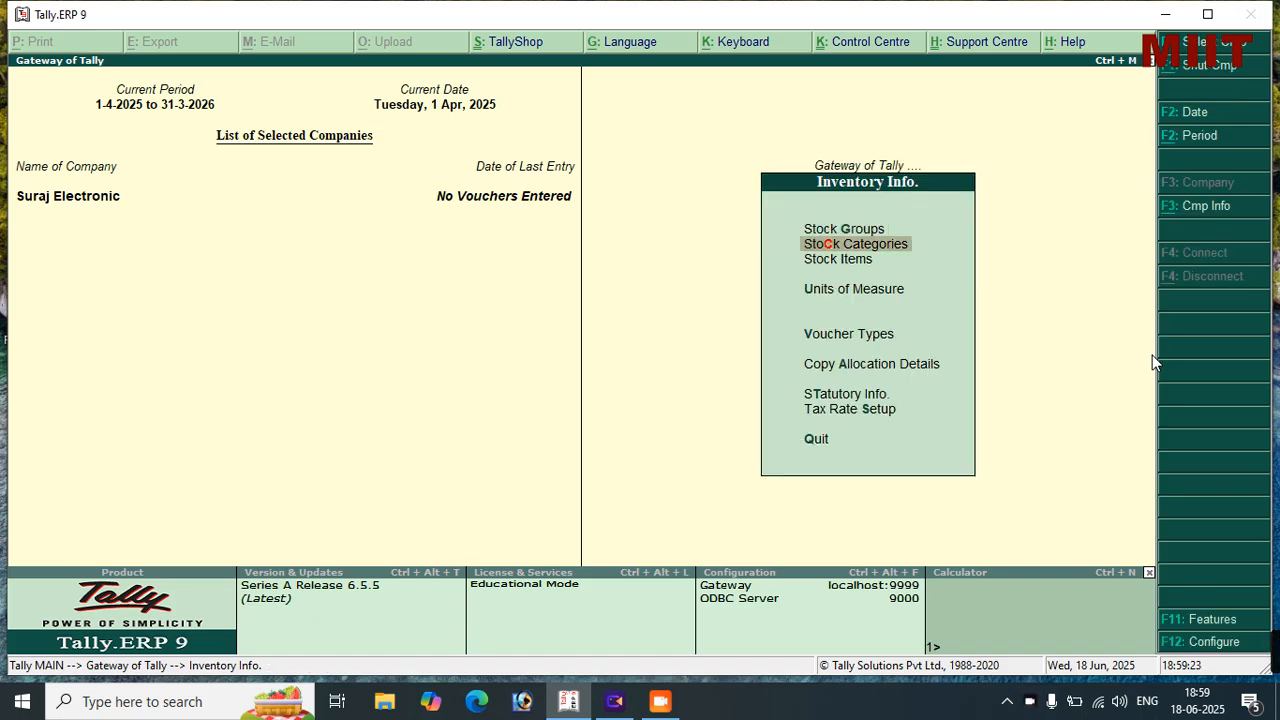
{"action": "key", "text": "Return"}
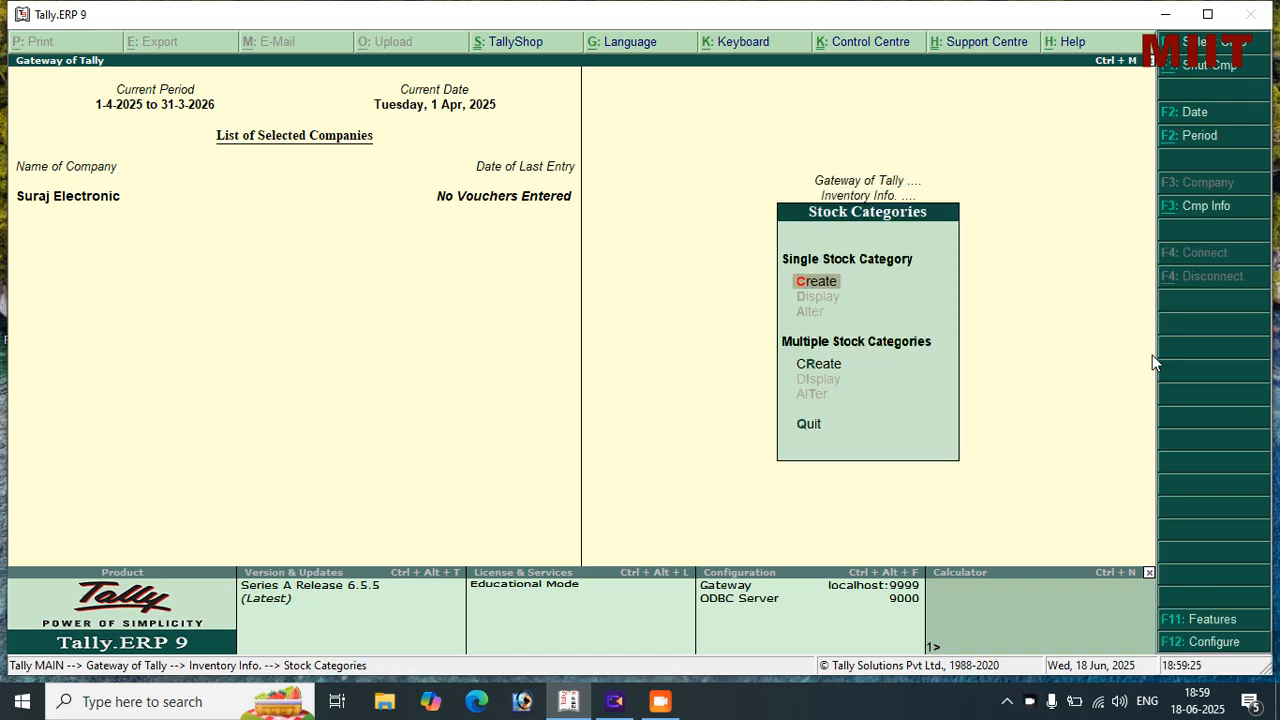
{"action": "key", "text": "Return"}
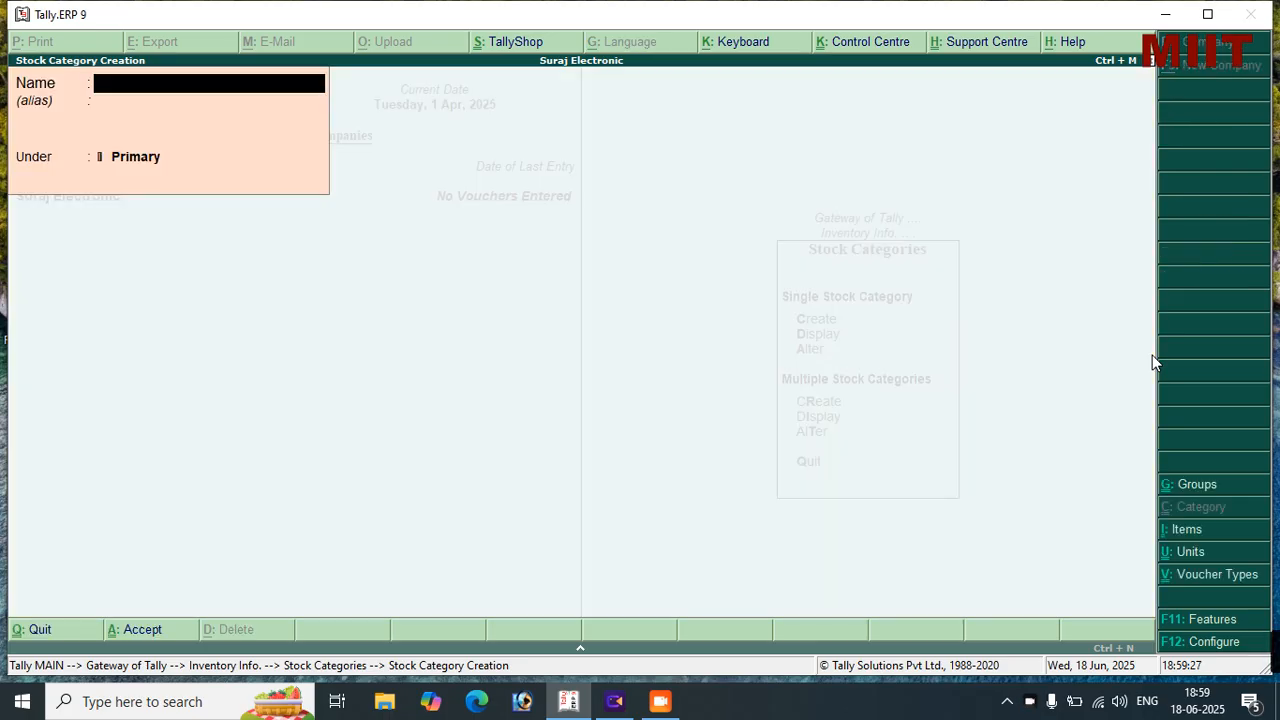
{"action": "type", "text": "LED TV"}
{"action": "key", "text": "Return"}
{"action": "key", "text": "Return"}
{"action": "key", "text": "Return"}
{"action": "key", "text": "Return"}
Create a second stock category named COOLER under Primary and leave stock category creation
{"action": "type", "text": "COOLER"}
{"action": "key", "text": "Return"}
{"action": "key", "text": "Return"}
{"action": "key", "text": "Return"}
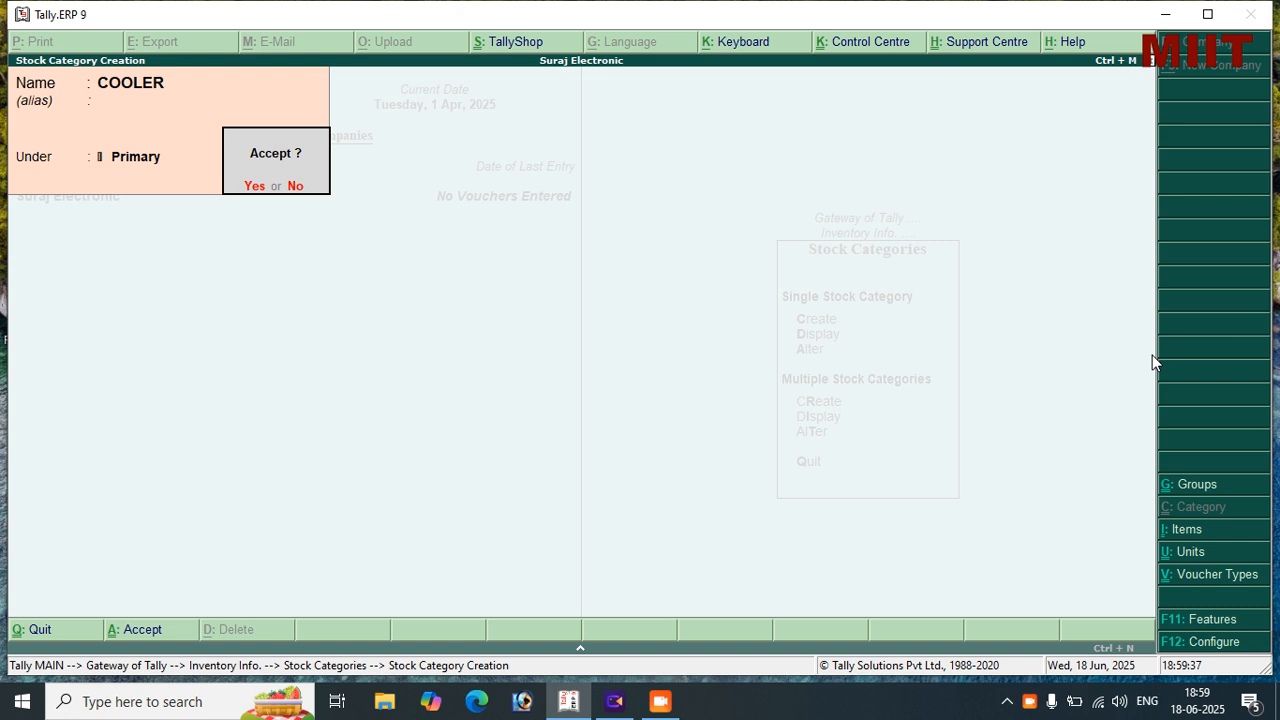
{"action": "key", "text": "Return"}
{"action": "key", "text": "Escape"}
{"action": "key", "text": "Return"}
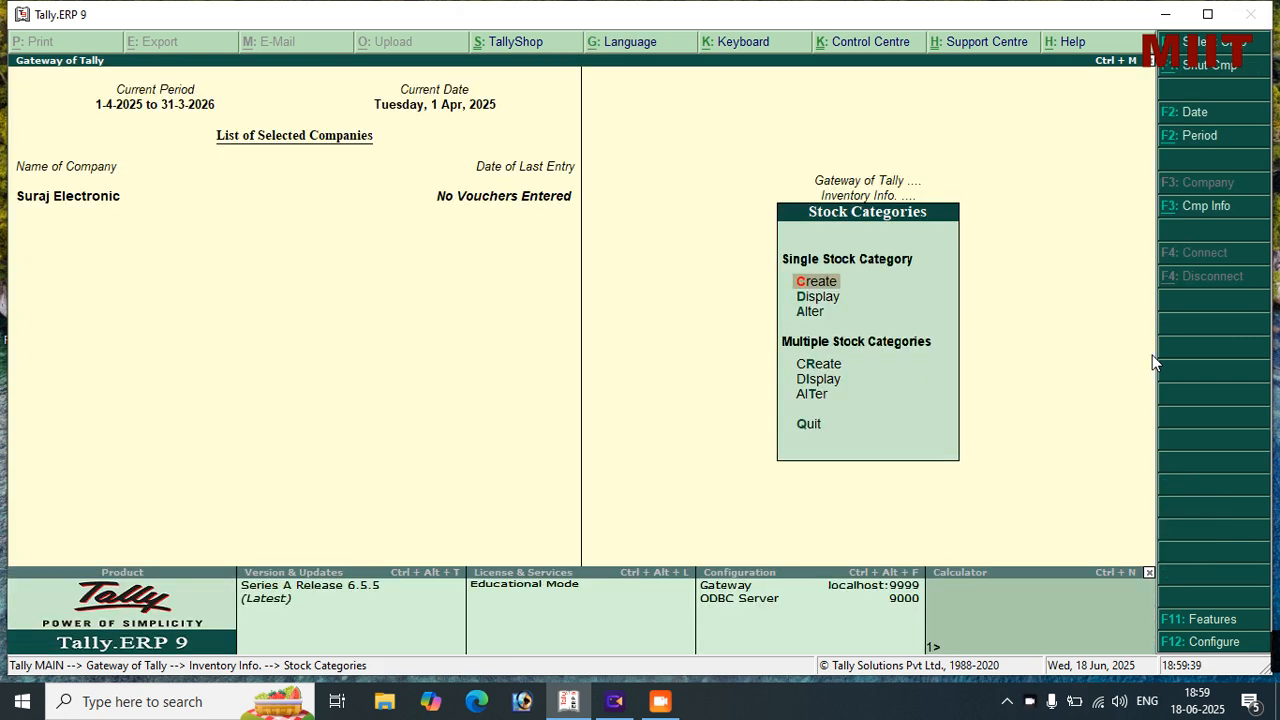
{"action": "key", "text": "Escape"}
Start a new simple unit of measure with the symbol pcs and the formal name Pieces
{"action": "key", "text": "Down"}
{"action": "key", "text": "Down"}
{"action": "key", "text": "Return"}
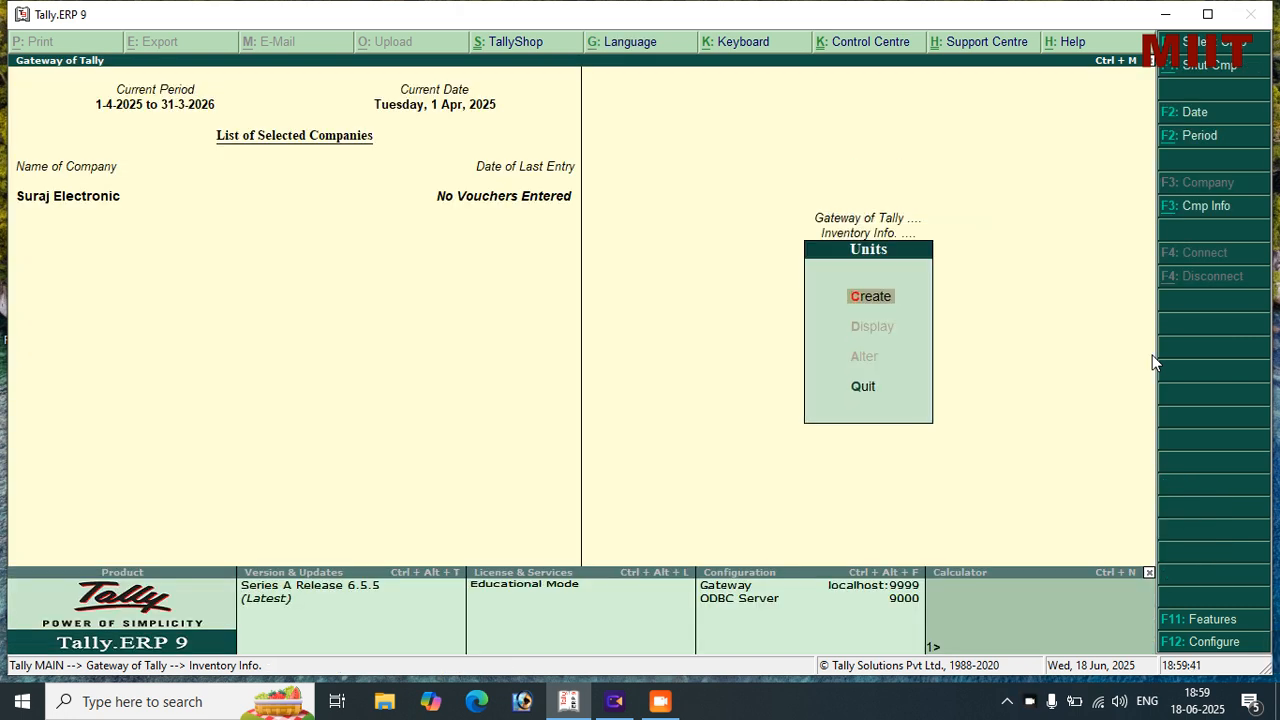
{"action": "key", "text": "Return"}
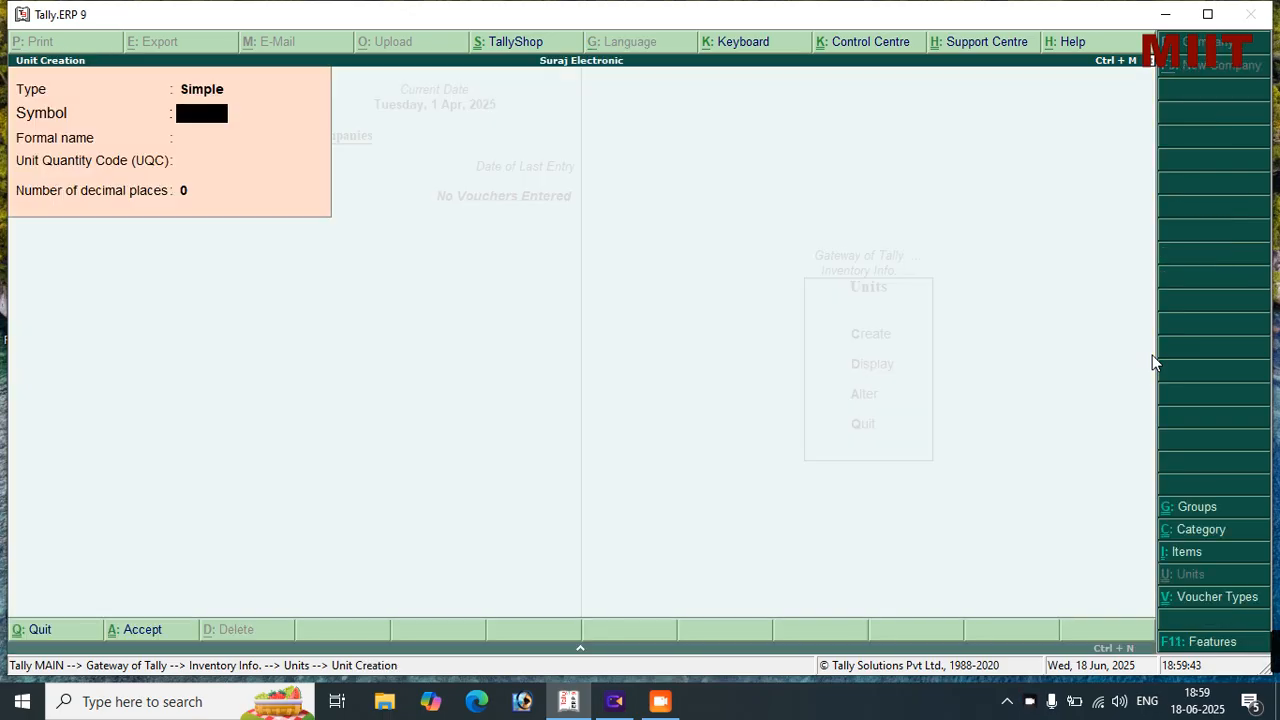
{"action": "type", "text": "pcs"}
{"action": "key", "text": "Return"}
{"action": "type", "text": "Pieces"}
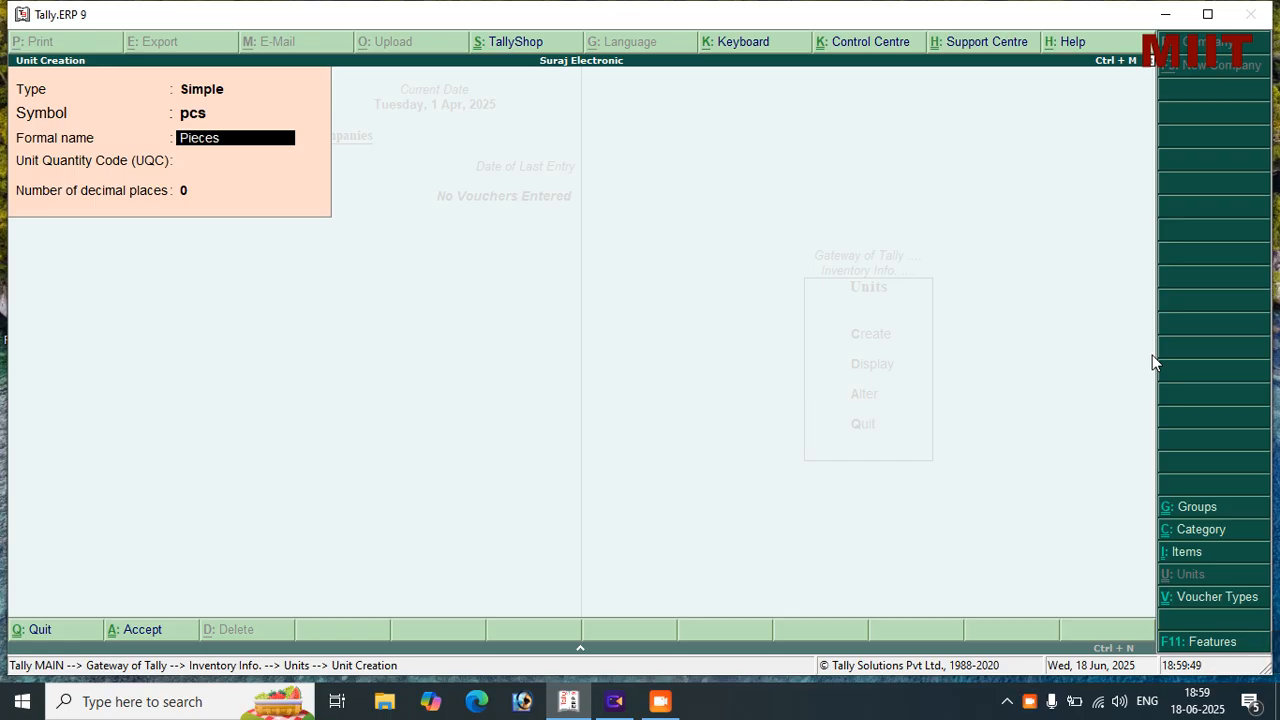
Set the unit's quantity code to PCS-PIECES with 0 decimal places, save it and leave unit creation
{"action": "key", "text": "Return"}
{"action": "type", "text": "p"}
{"action": "key", "text": "Return"}
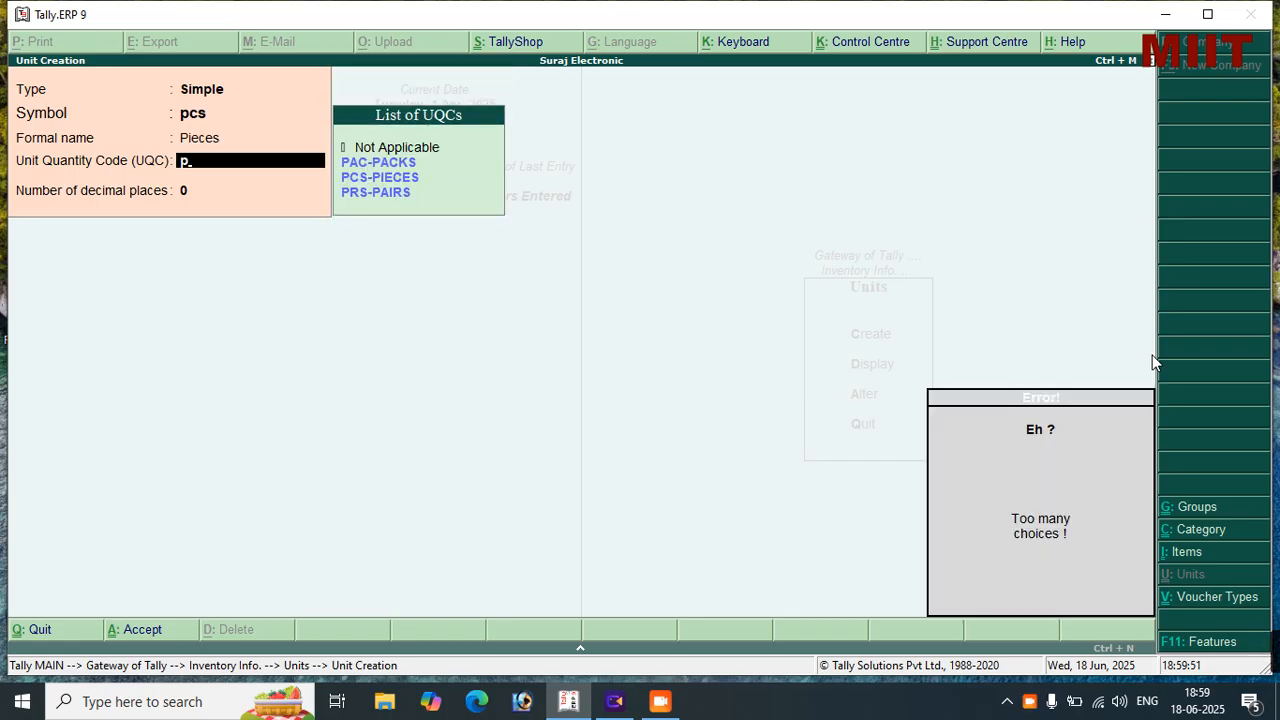
{"action": "key", "text": "BackSpace"}
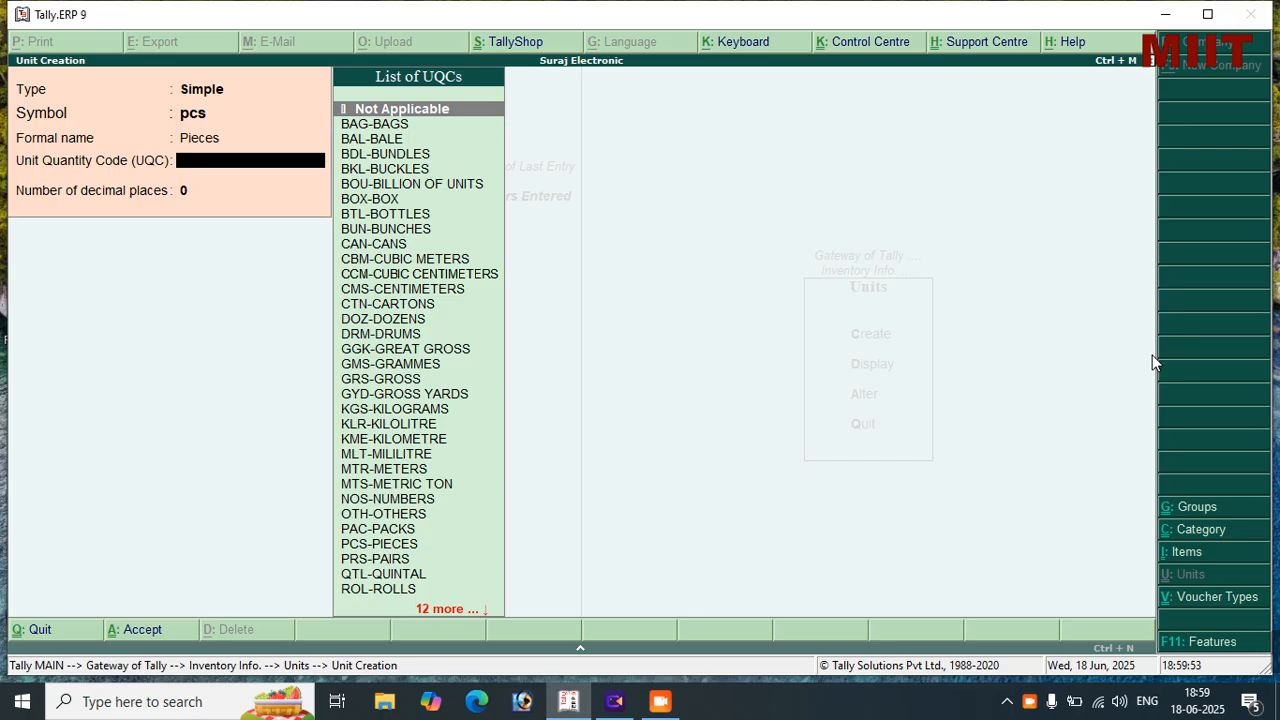
{"action": "type", "text": "p"}
{"action": "key", "text": "Down"}
{"action": "key", "text": "Down"}
{"action": "key", "text": "Return"}
{"action": "key", "text": "Return"}
{"action": "key", "text": "Return"}
{"action": "key", "text": "Escape"}
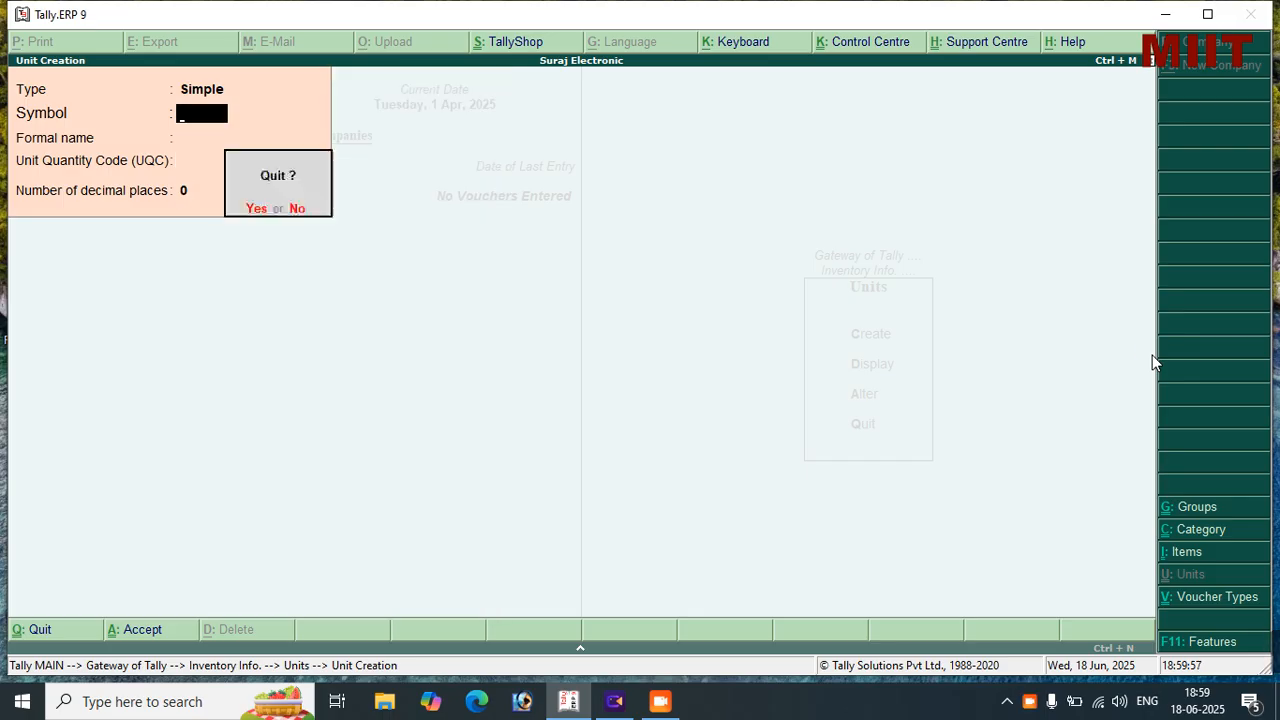
{"action": "key", "text": "Return"}
{"action": "key", "text": "Escape"}
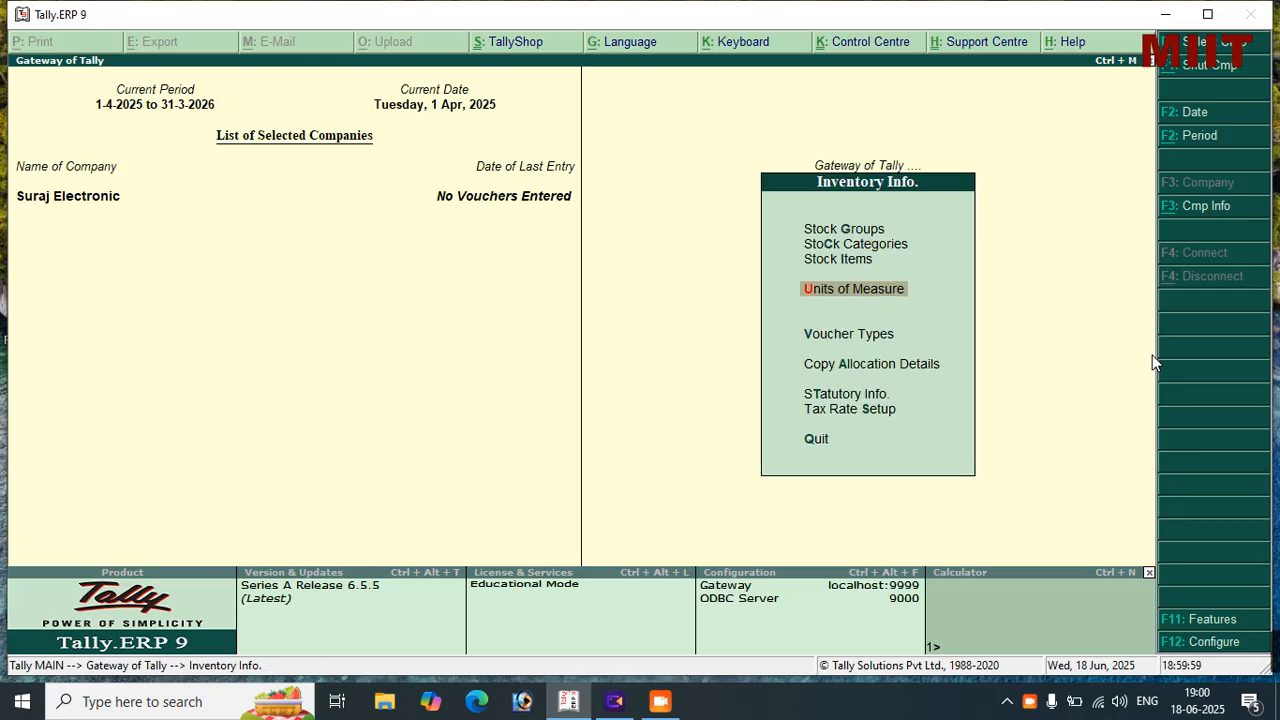
Start a single stock item named SA,SUNG LED TV 32 INCH and place it under the ELECTRONICS ITEM group
{"action": "key", "text": "Up"}
{"action": "key", "text": "Return"}
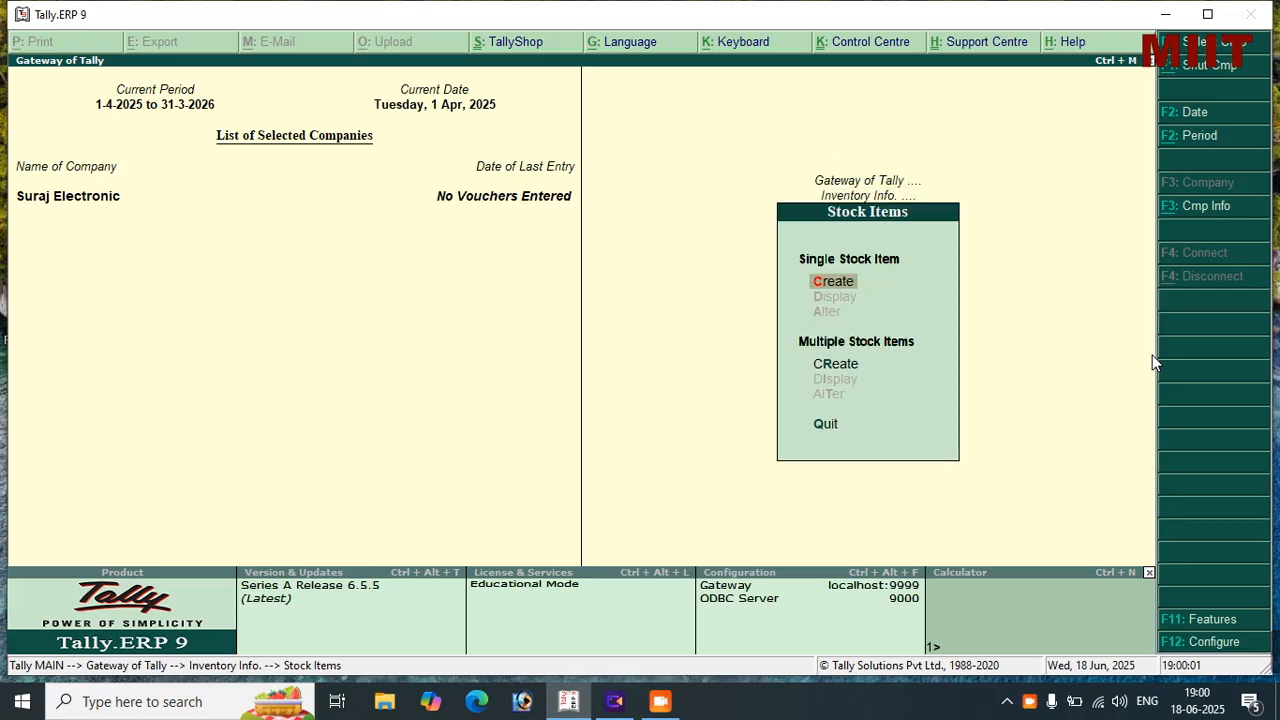
{"action": "key", "text": "Return"}
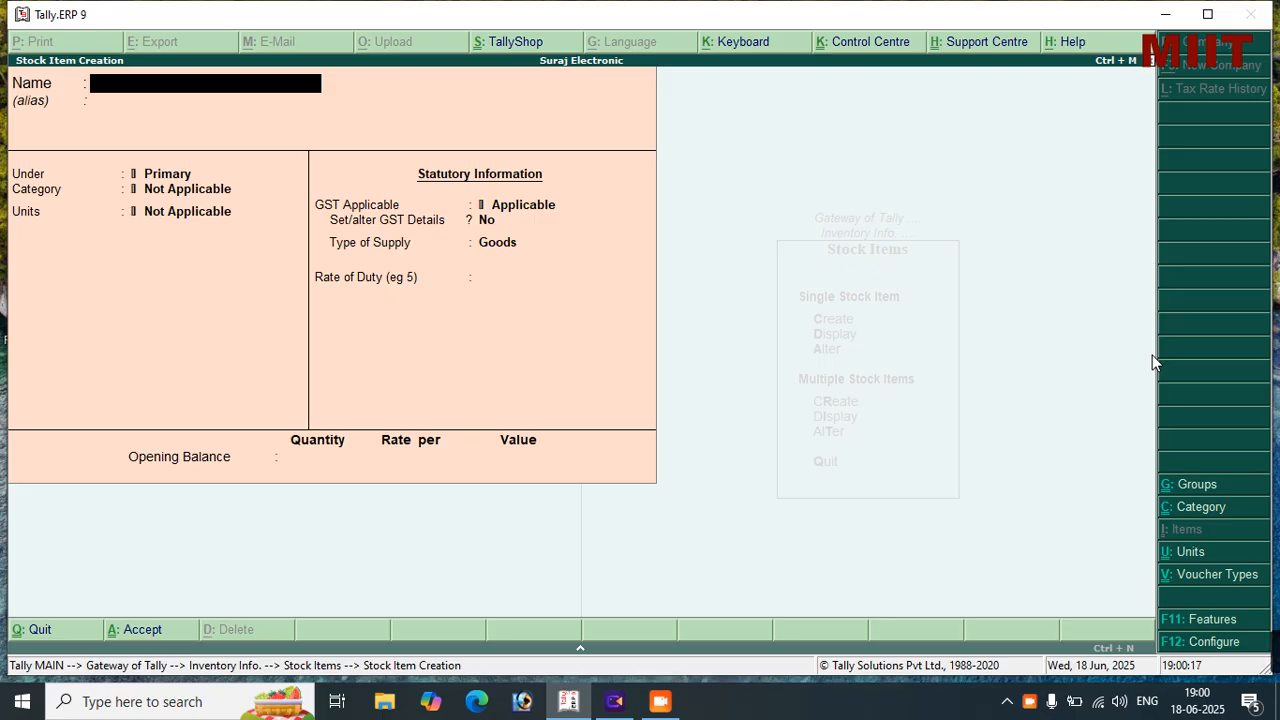
{"action": "type", "text": "SA,SUNG LED TV"}
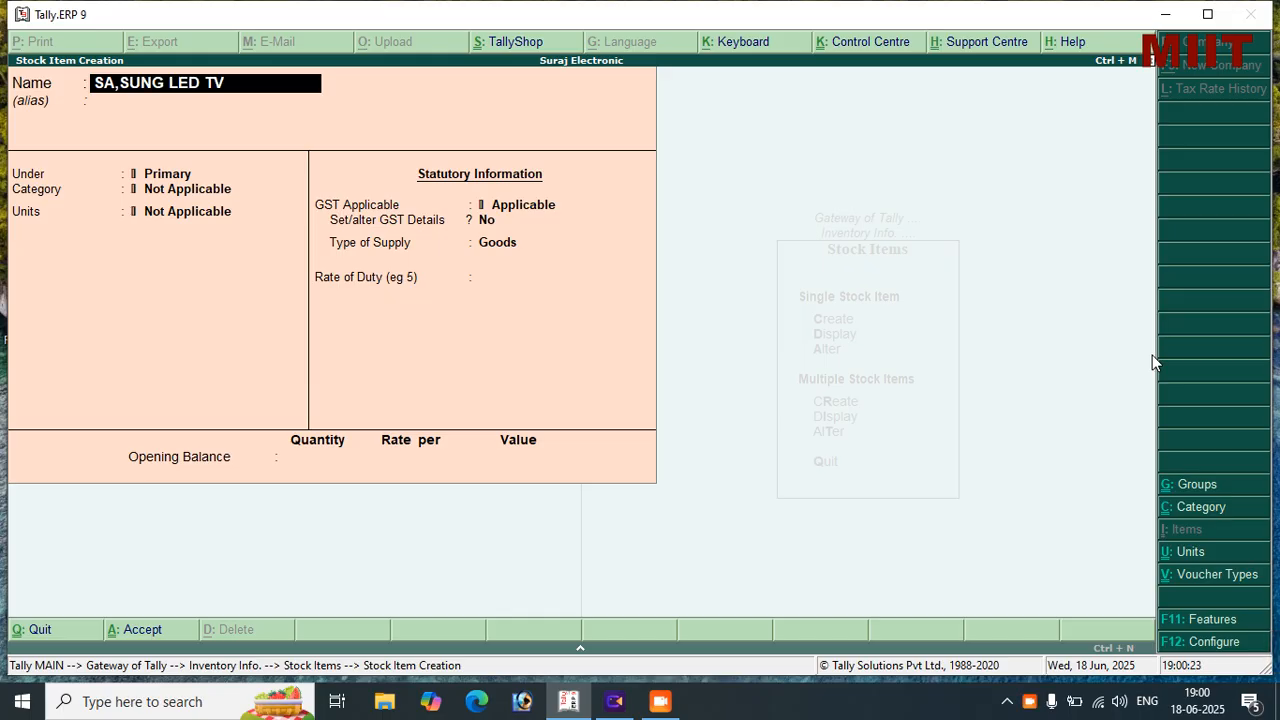
{"action": "type", "text": " 32 INCH"}
{"action": "key", "text": "Return"}
{"action": "key", "text": "Down"}
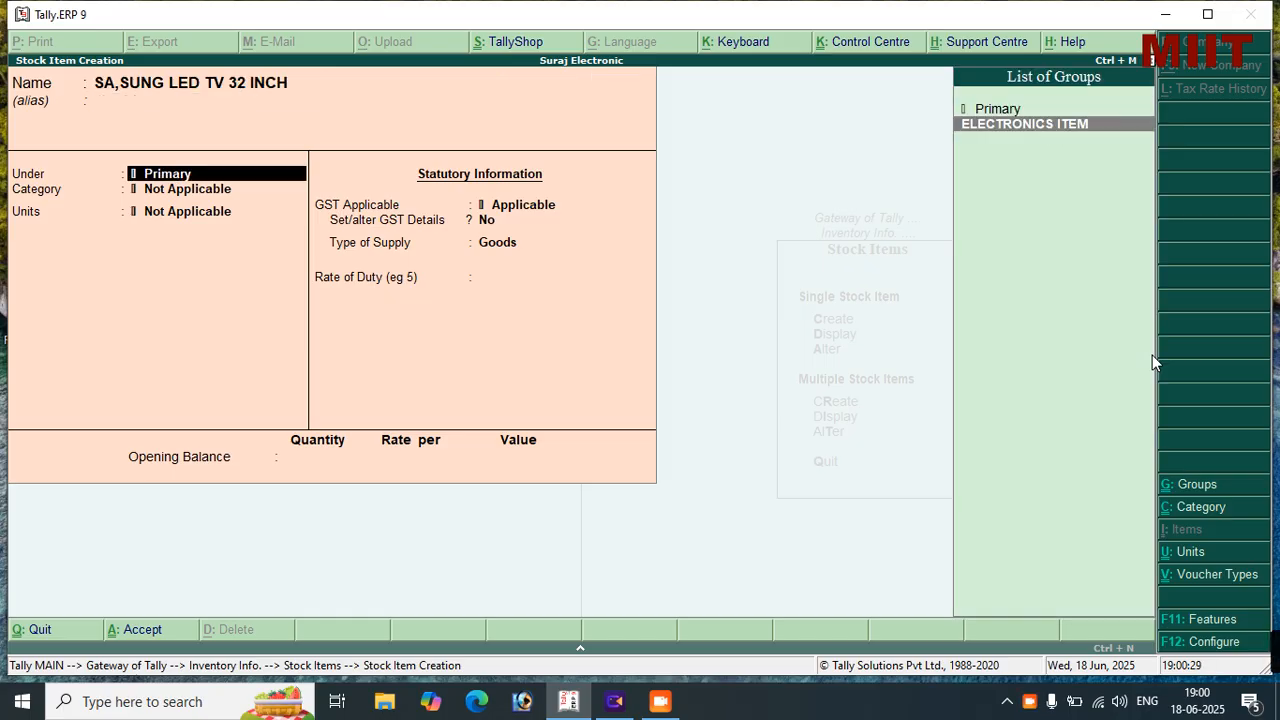
{"action": "key", "text": "Return"}
Assign the stock item the LED TV category and the pcs unit
{"action": "key", "text": "Down"}
{"action": "key", "text": "Down"}
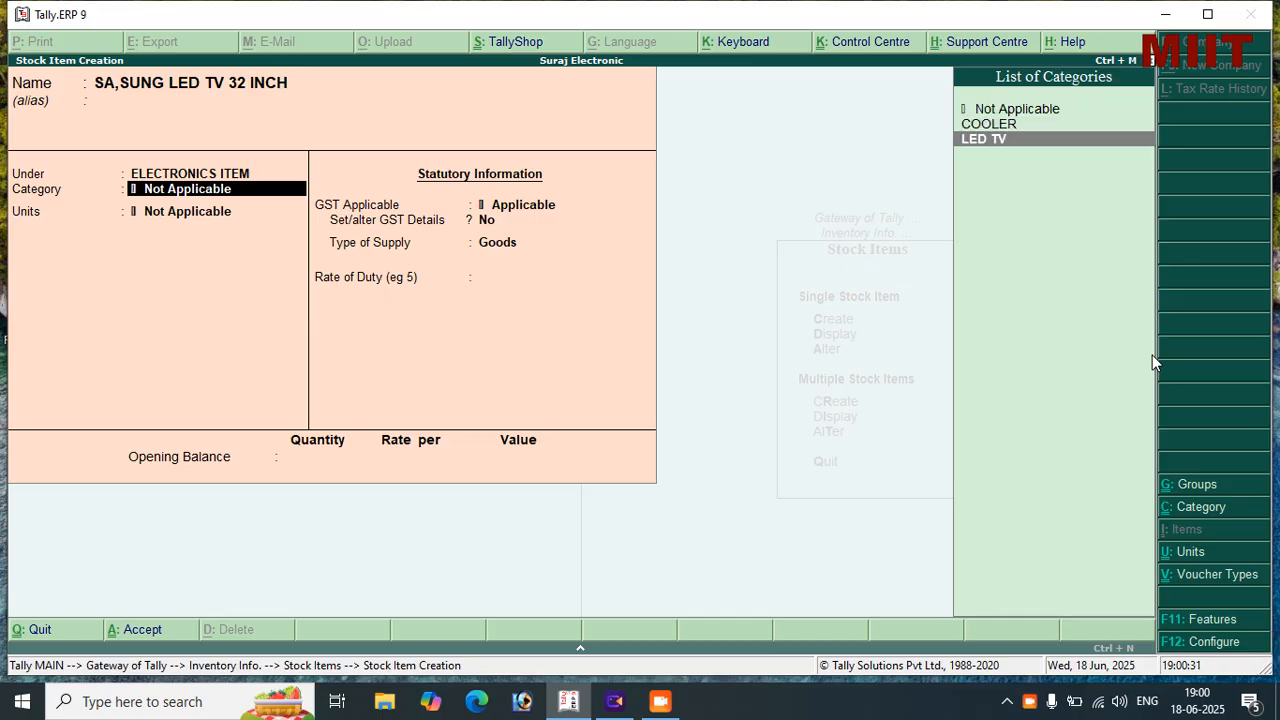
{"action": "key", "text": "Return"}
{"action": "key", "text": "Down"}
{"action": "key", "text": "Return"}
Enable the item's GST details, keep classification Undefined and calculation On Value, and make it Taxable at 18% integrated tax
{"action": "key", "text": "Return"}
{"action": "key", "text": "y"}
{"action": "key", "text": "Return"}
{"action": "key", "text": "Return"}
{"action": "key", "text": "Return"}
{"action": "type", "text": "t"}
{"action": "key", "text": "Return"}
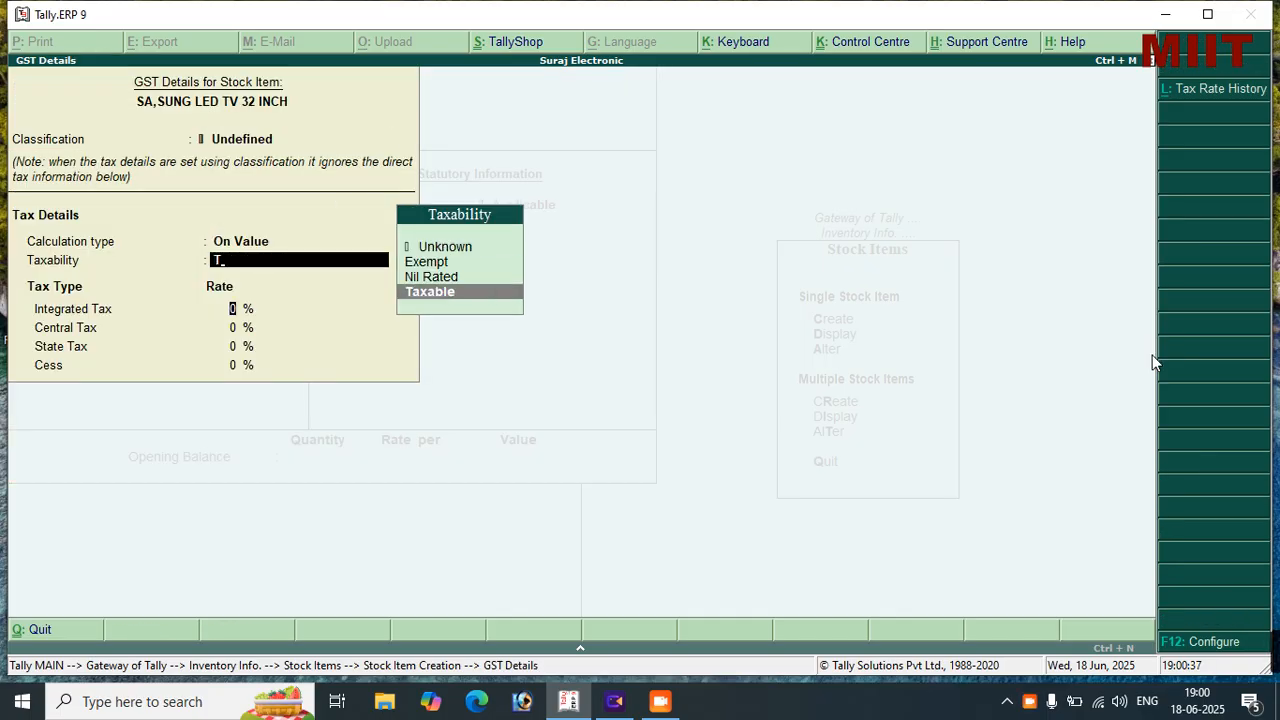
{"action": "type", "text": "18"}
{"action": "key", "text": "Return"}
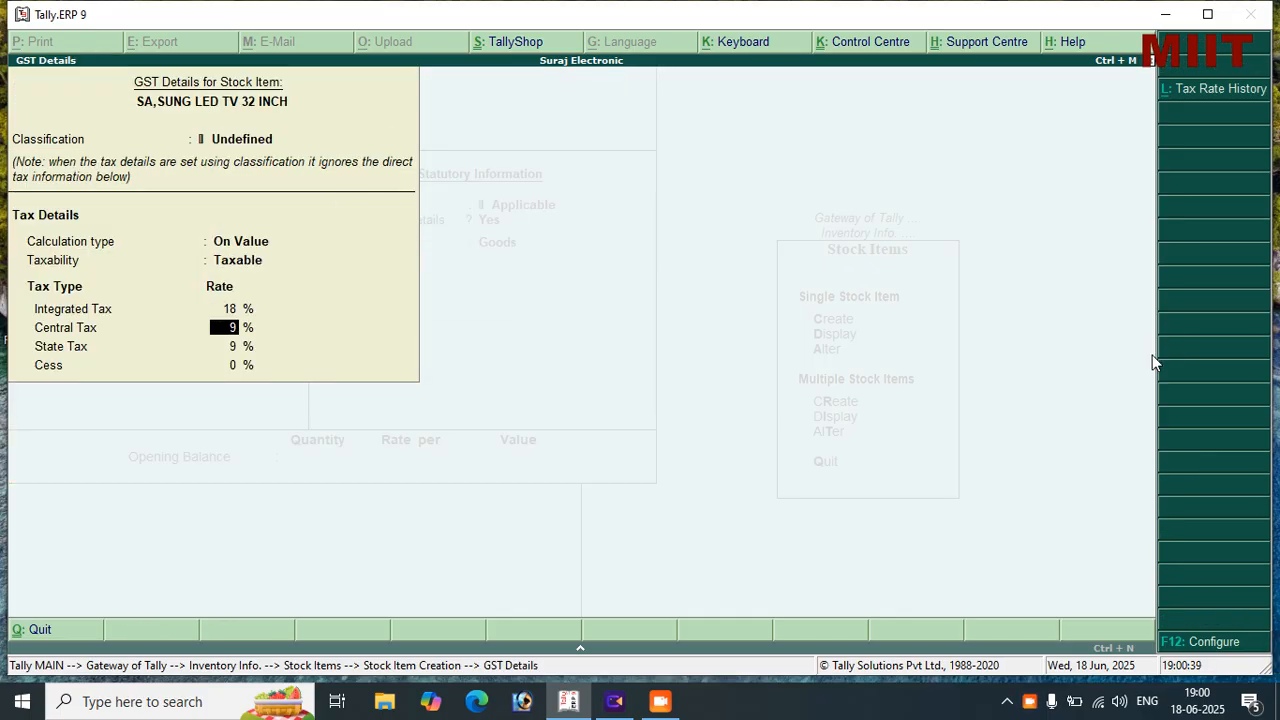
Save the 32-inch TV stock item with its GST details and start another item named SAMSUNG LED TV 64 INCH
{"action": "key", "text": "ctrl+a"}
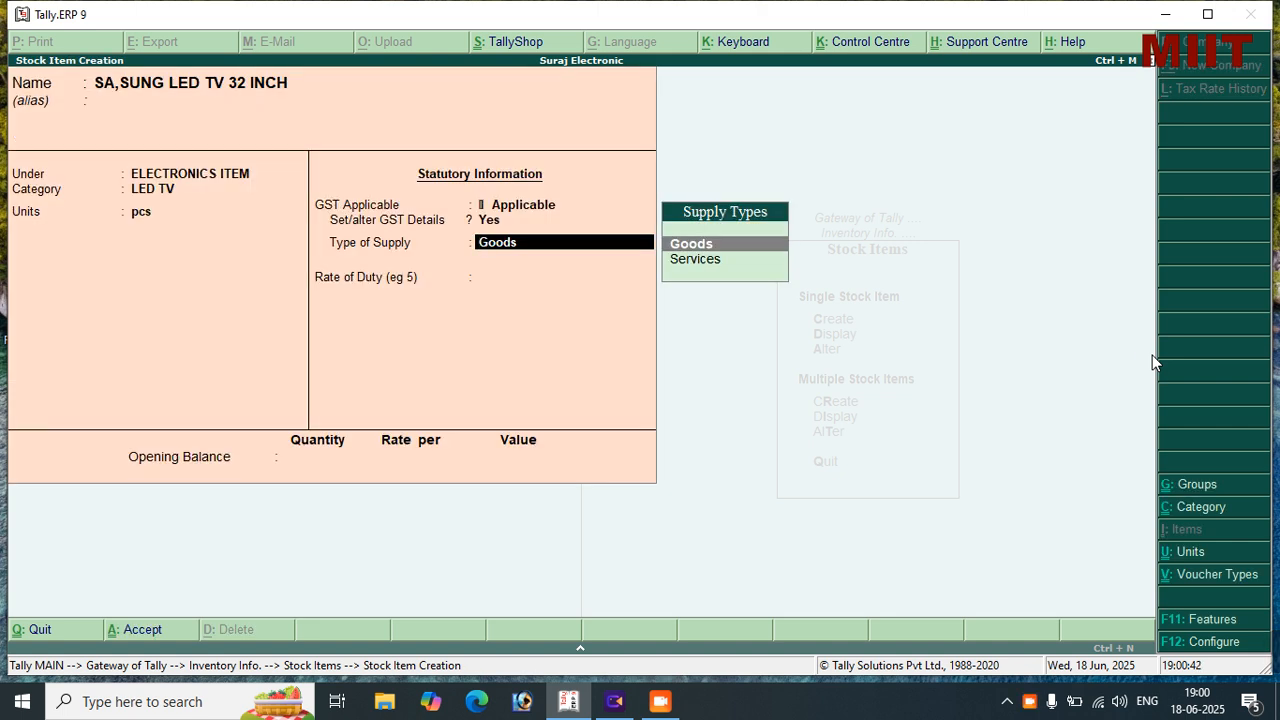
{"action": "key", "text": "ctrl+a"}
{"action": "type", "text": "SAMS"}
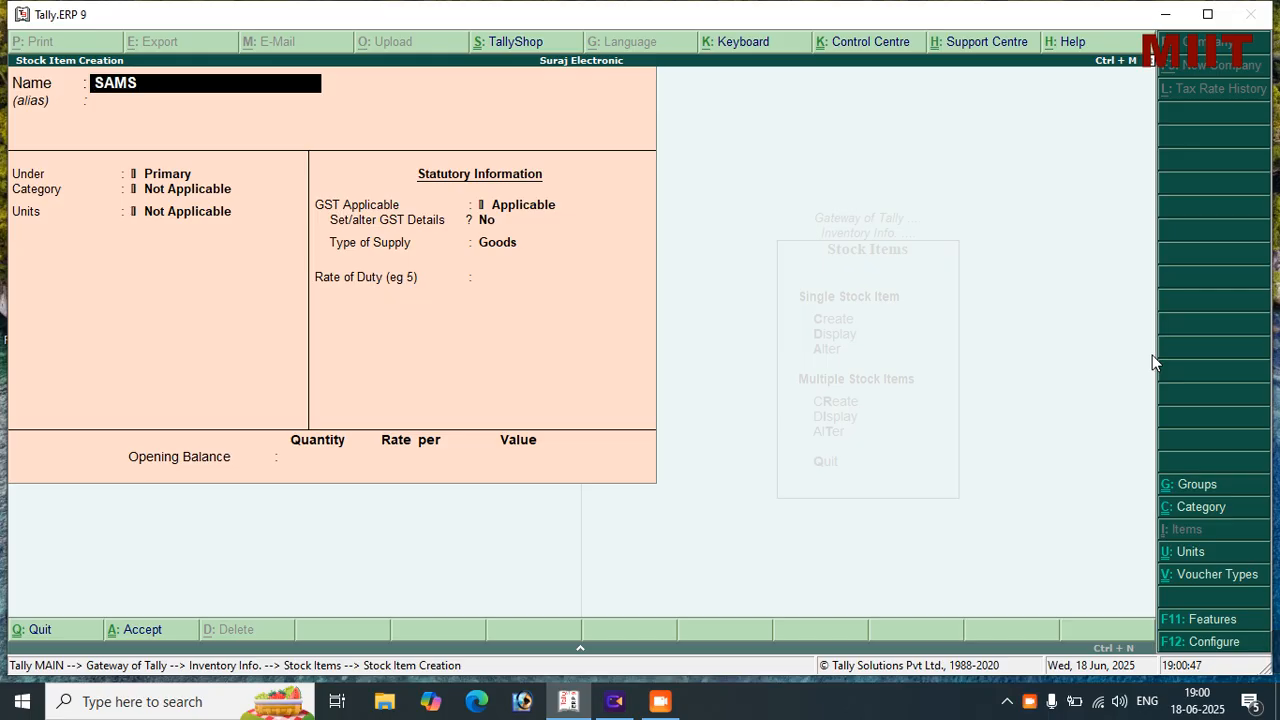
{"action": "type", "text": "UNG LED T"}
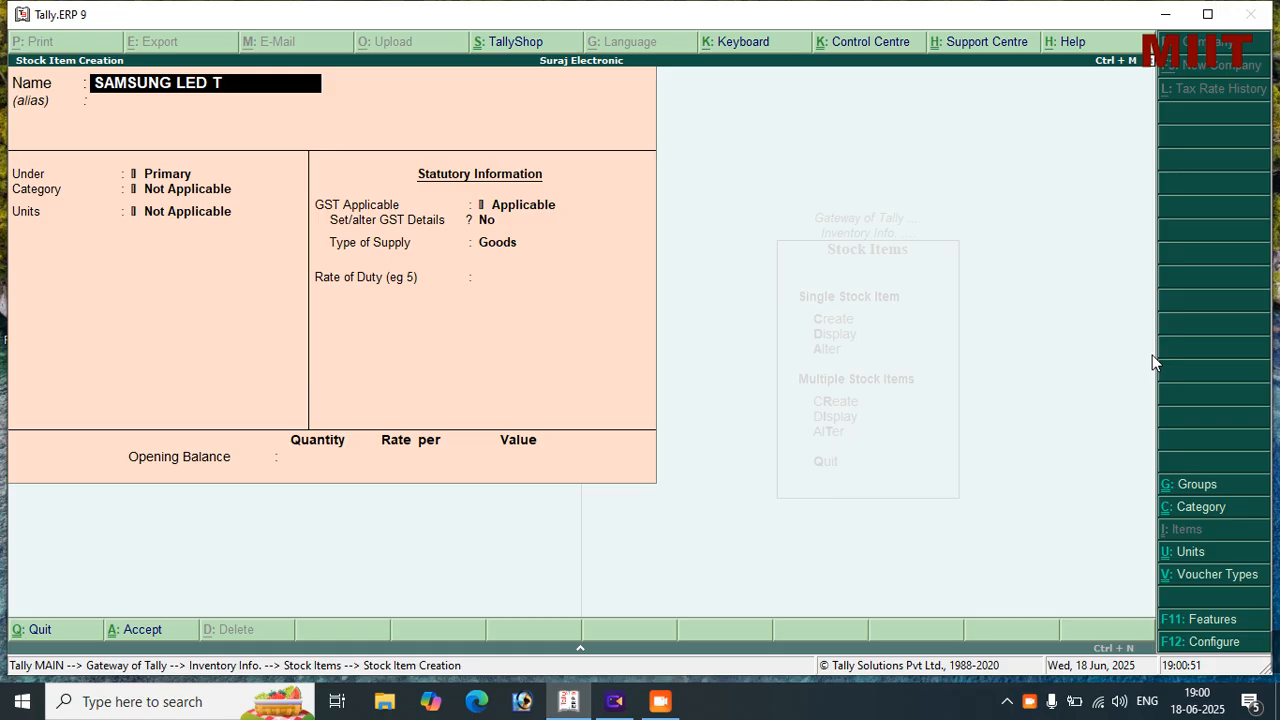
{"action": "type", "text": "V 64 INCH"}
{"action": "key", "text": "Return"}
{"action": "key", "text": "Return"}
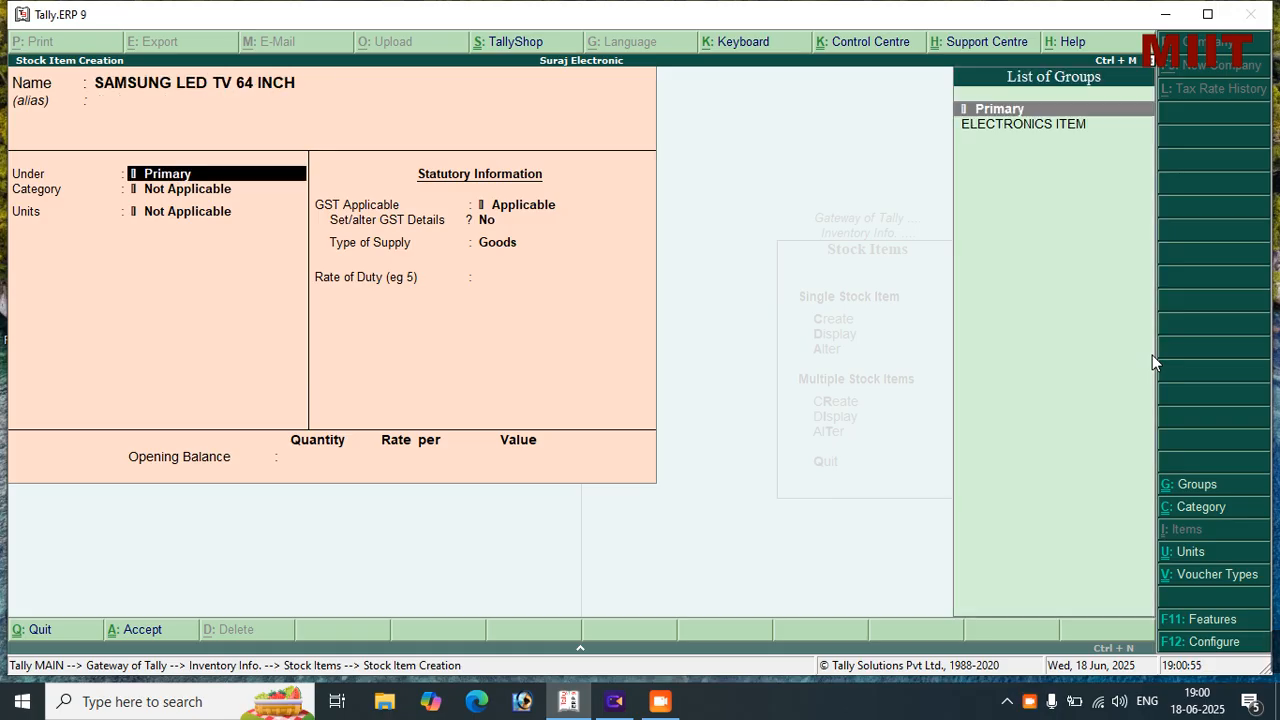
Place the 64-inch TV under the ELECTRONICS ITEM group with the LED TV category and the pcs unit
{"action": "type", "text": "E"}
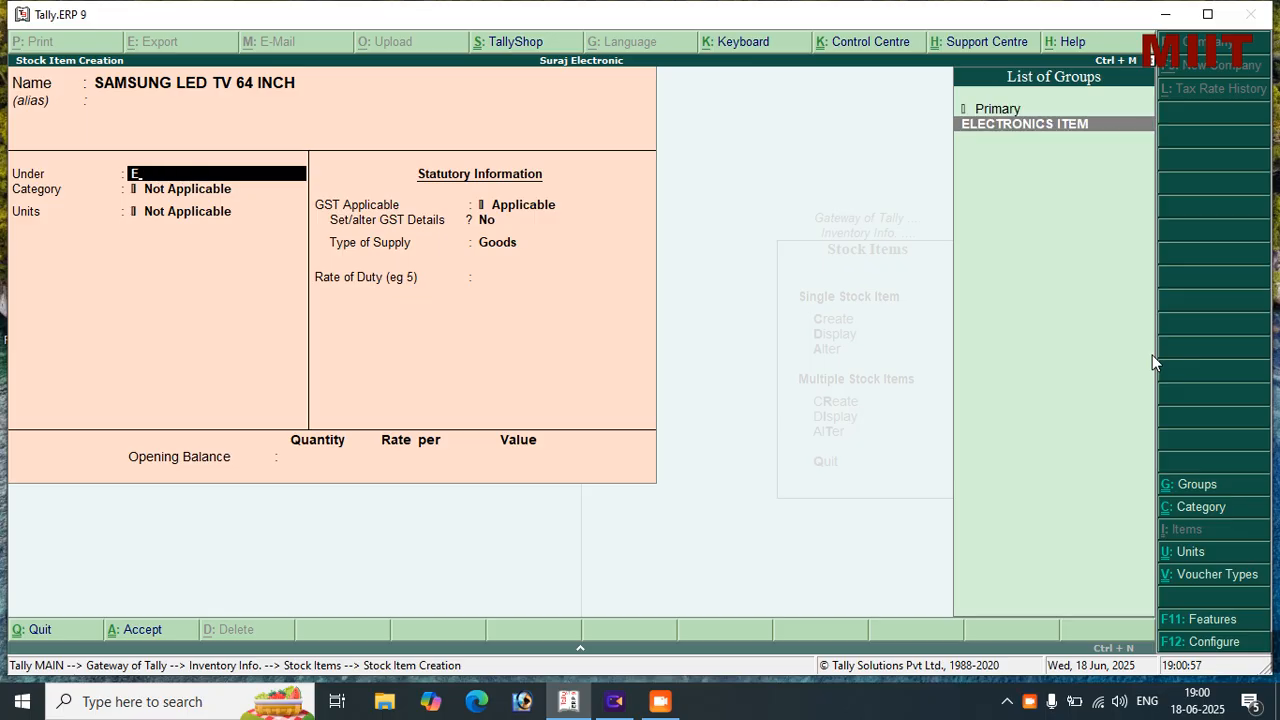
{"action": "key", "text": "Return"}
{"action": "type", "text": "L"}
{"action": "key", "text": "Return"}
{"action": "type", "text": "P"}
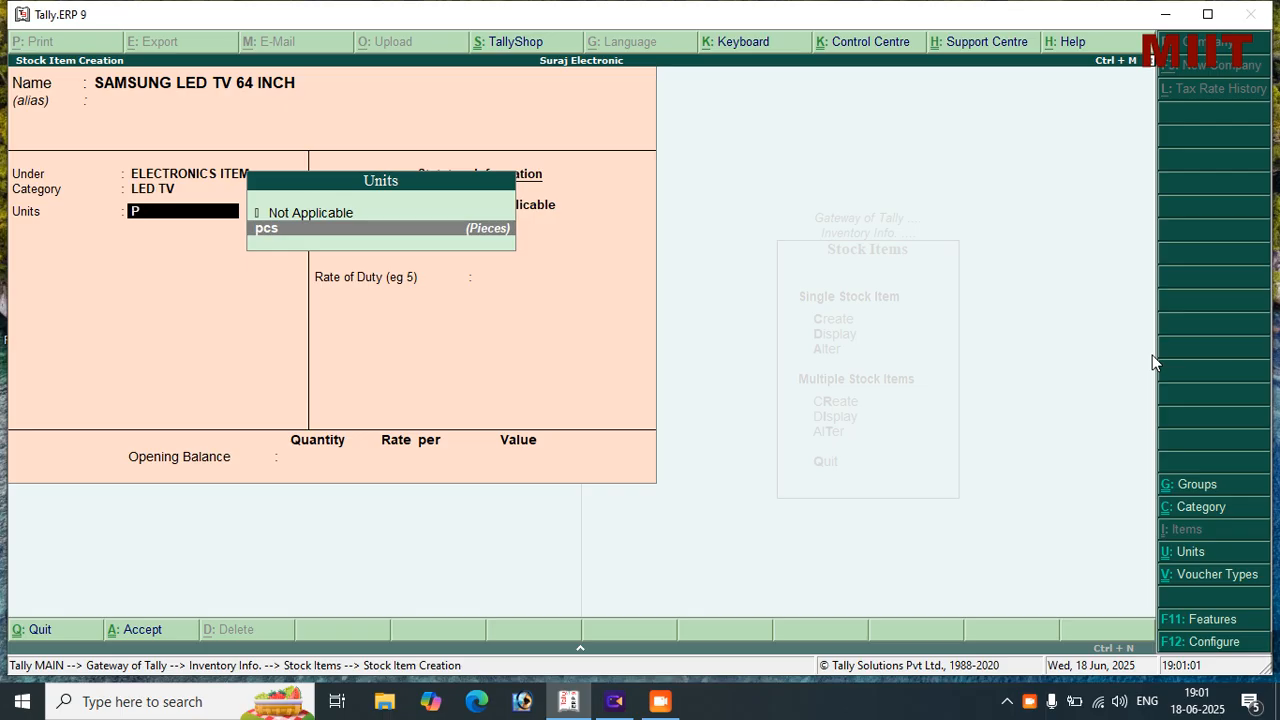
{"action": "key", "text": "Return"}
Enable GST details for the 64-inch TV, keeping classification Undefined and calculation On Value, and make it Taxable at 18% integrated tax
{"action": "key", "text": "Return"}
{"action": "type", "text": "Y"}
{"action": "key", "text": "Return"}
{"action": "key", "text": "Return"}
{"action": "key", "text": "Return"}
{"action": "type", "text": "T"}
{"action": "key", "text": "Return"}
{"action": "type", "text": "18"}
{"action": "key", "text": "Return"}
{"action": "key", "text": "Return"}
{"action": "key", "text": "Return"}
{"action": "key", "text": "Return"}
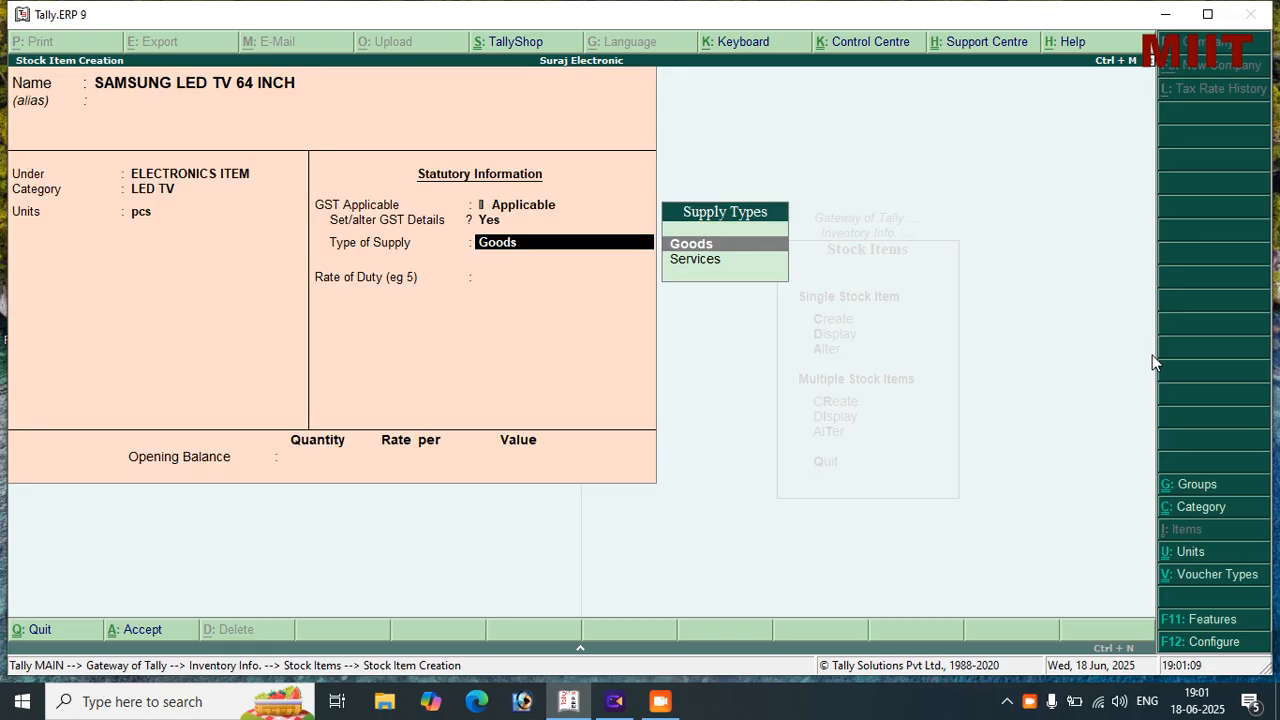
Save the 64-inch TV with supply type Goods and start another stock item named SUMMERCOOL COOLER
{"action": "key", "text": "Return"}
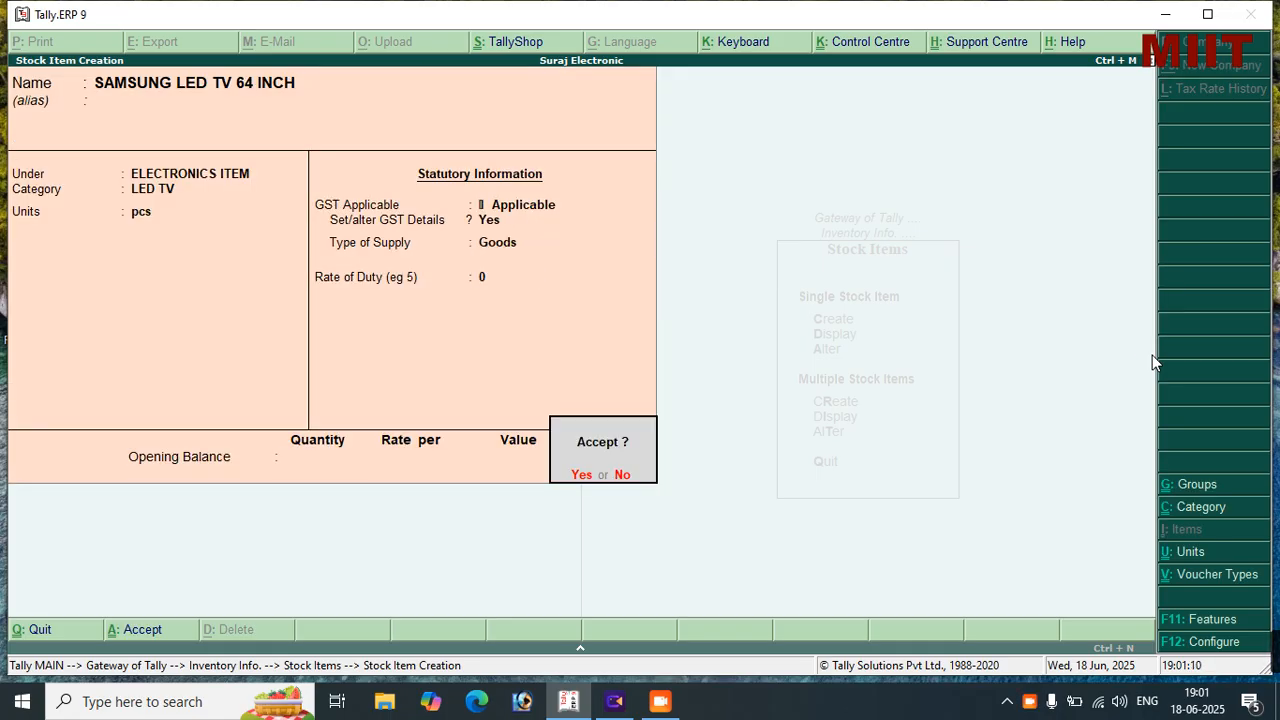
{"action": "key", "text": "Return"}
{"action": "type", "text": "SU"}
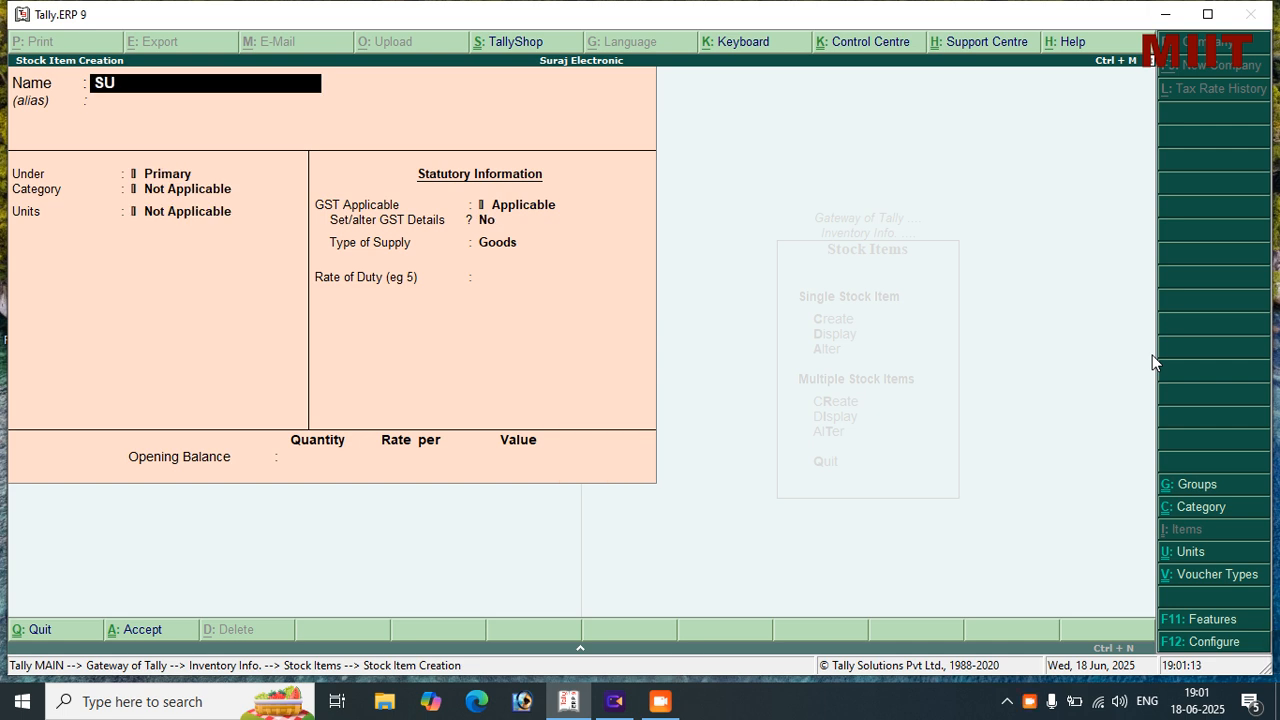
{"action": "type", "text": "MMERCOOL"}
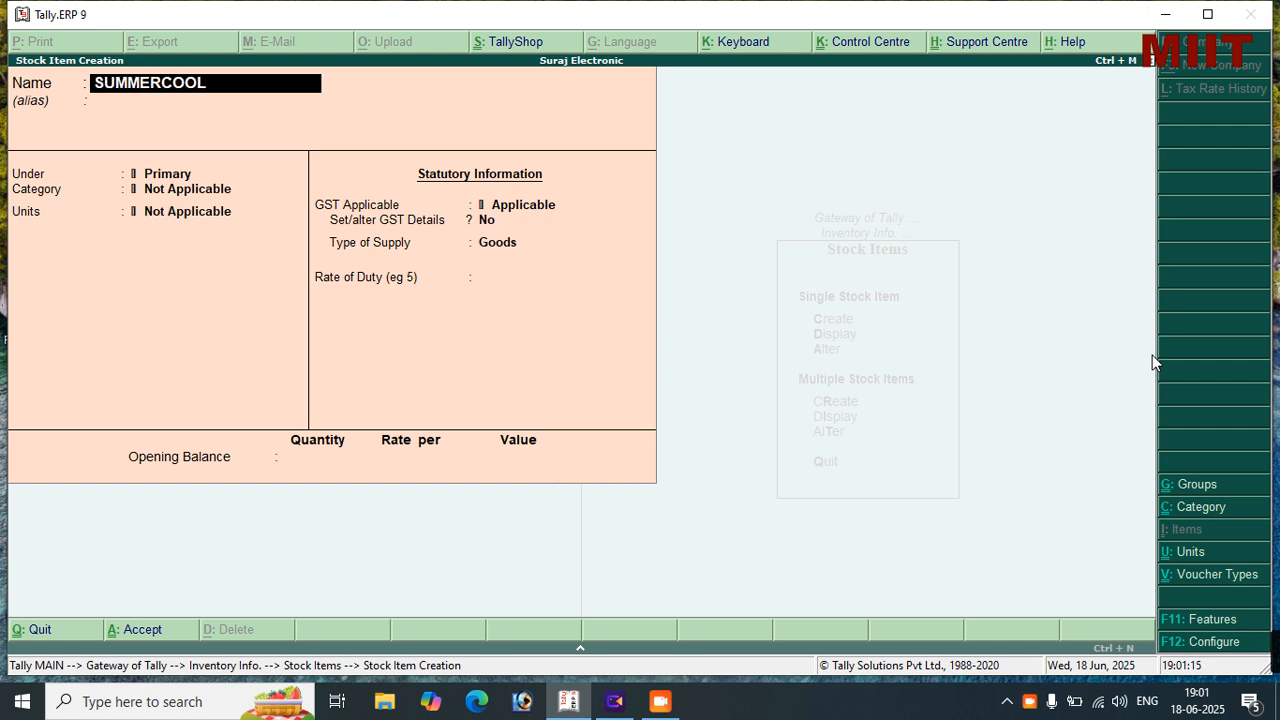
{"action": "type", "text": " COOLER"}
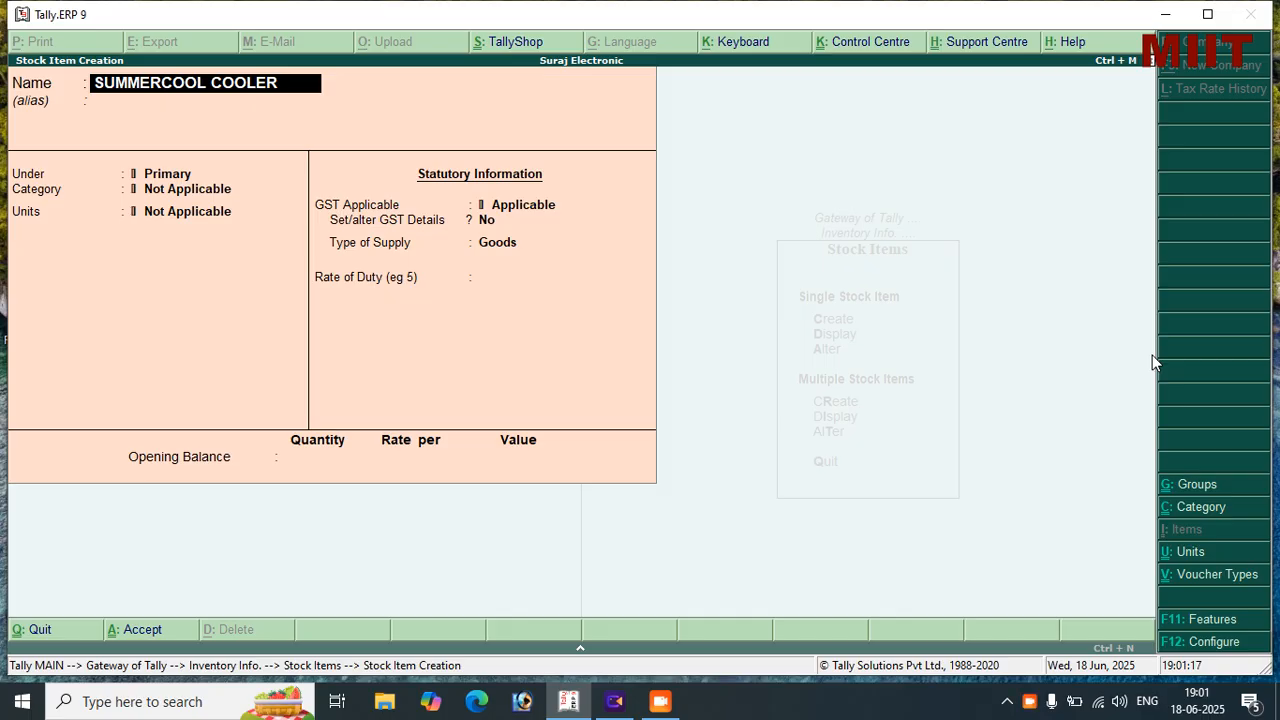
{"action": "key", "text": "Return"}
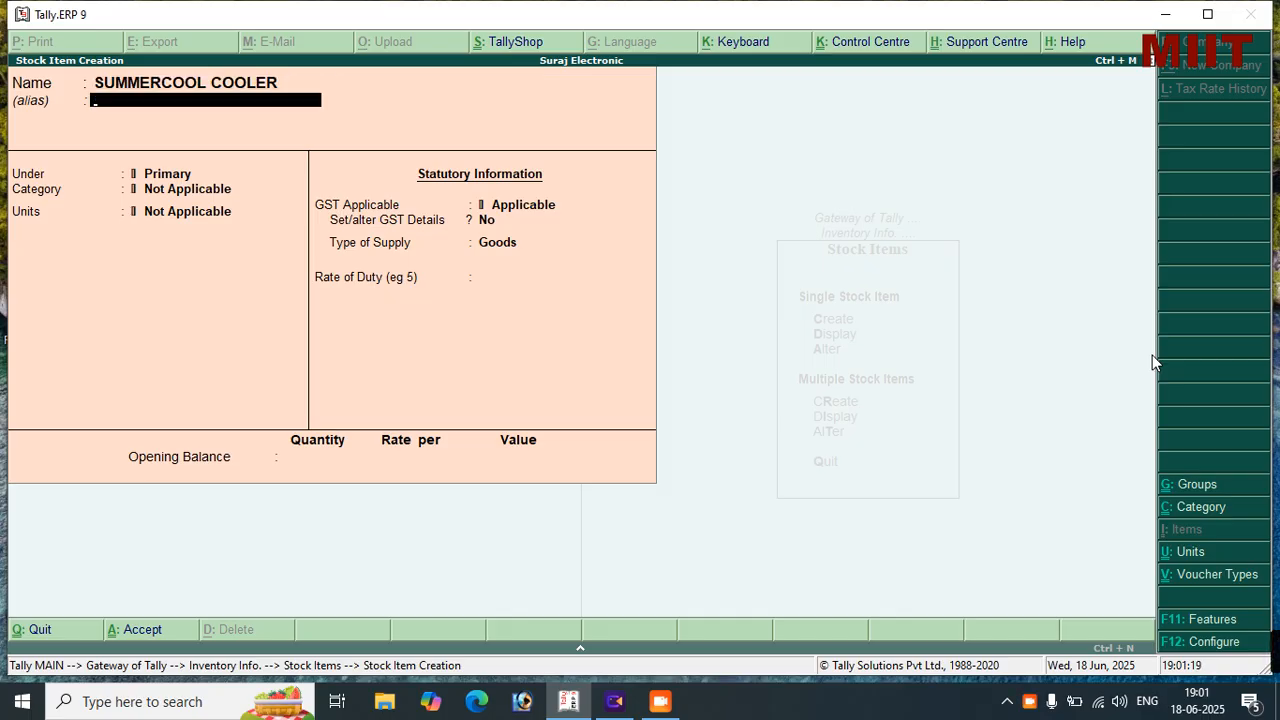
{"action": "key", "text": "Return"}
Assign SUMMERCOOL COOLER to the ELECTRONICS ITEM group, the COOLER category and the pcs unit
{"action": "type", "text": "E"}
{"action": "key", "text": "Return"}
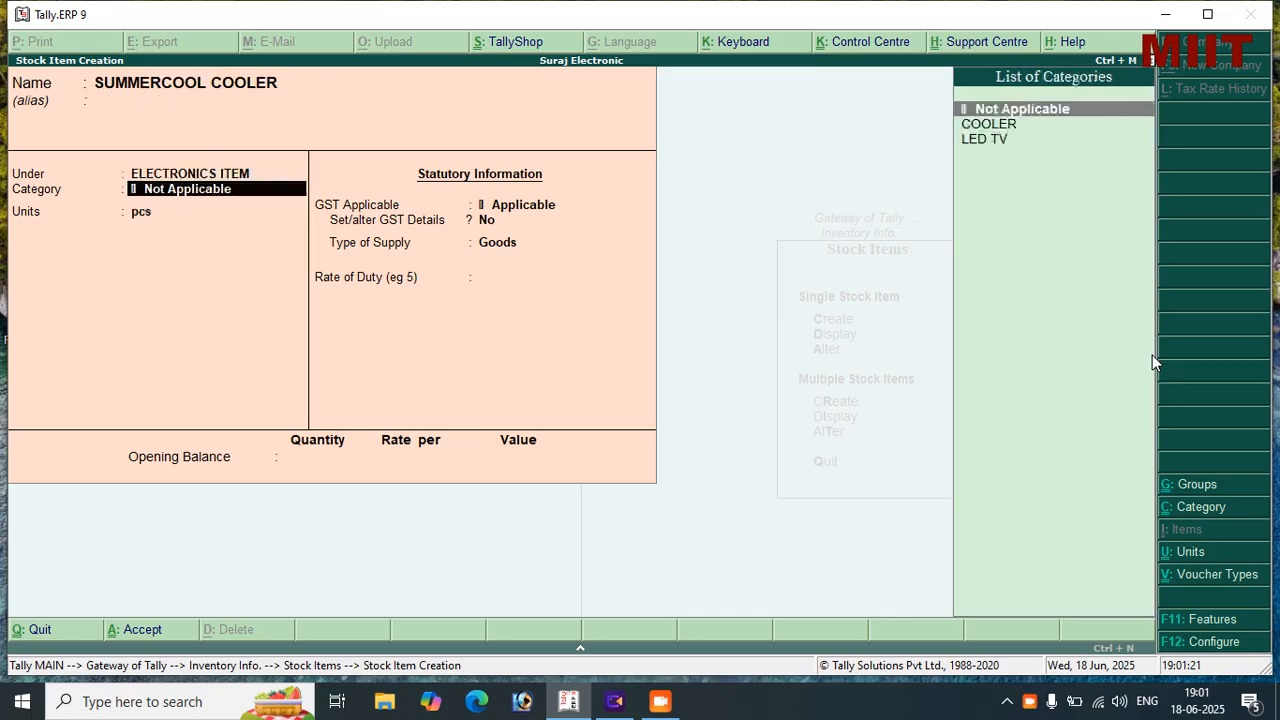
{"action": "type", "text": "C"}
{"action": "key", "text": "Return"}
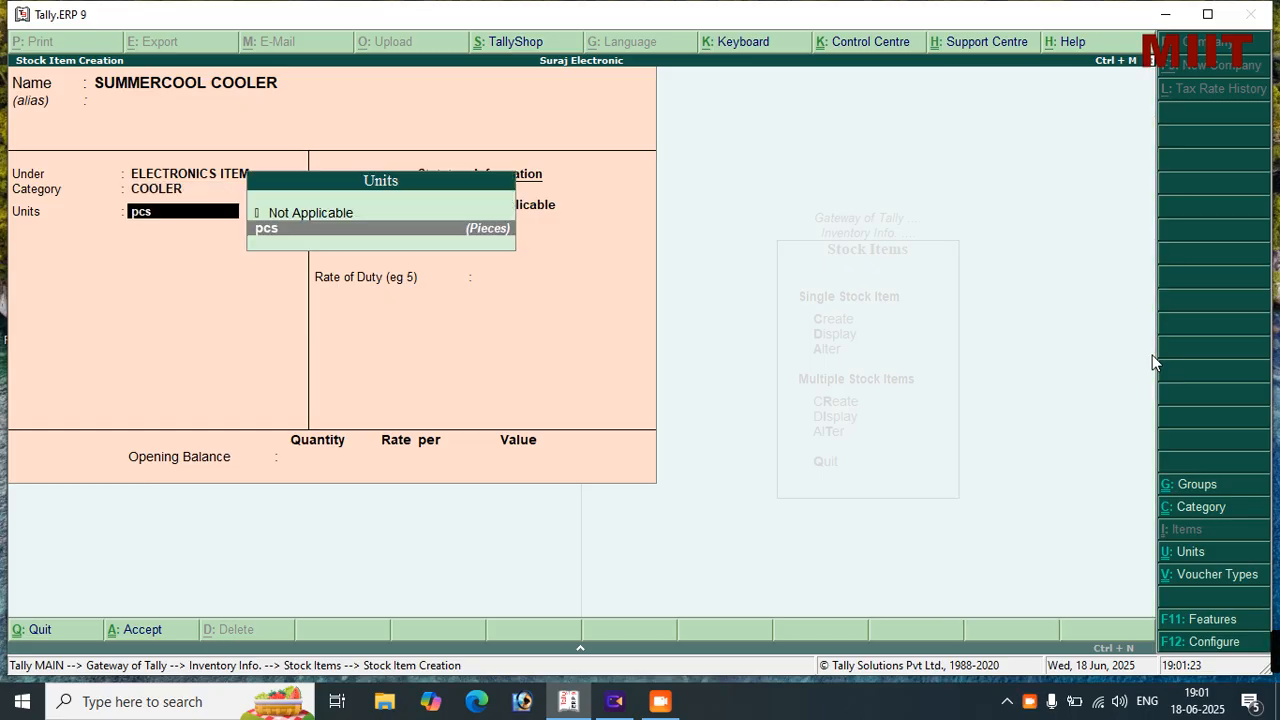
{"action": "key", "text": "Return"}
Enable GST details for SUMMERCOOL COOLER, keeping classification Undefined and calculation On Value, and make it Taxable at 18% integrated tax
{"action": "key", "text": "Return"}
{"action": "type", "text": "Y"}
{"action": "key", "text": "Return"}
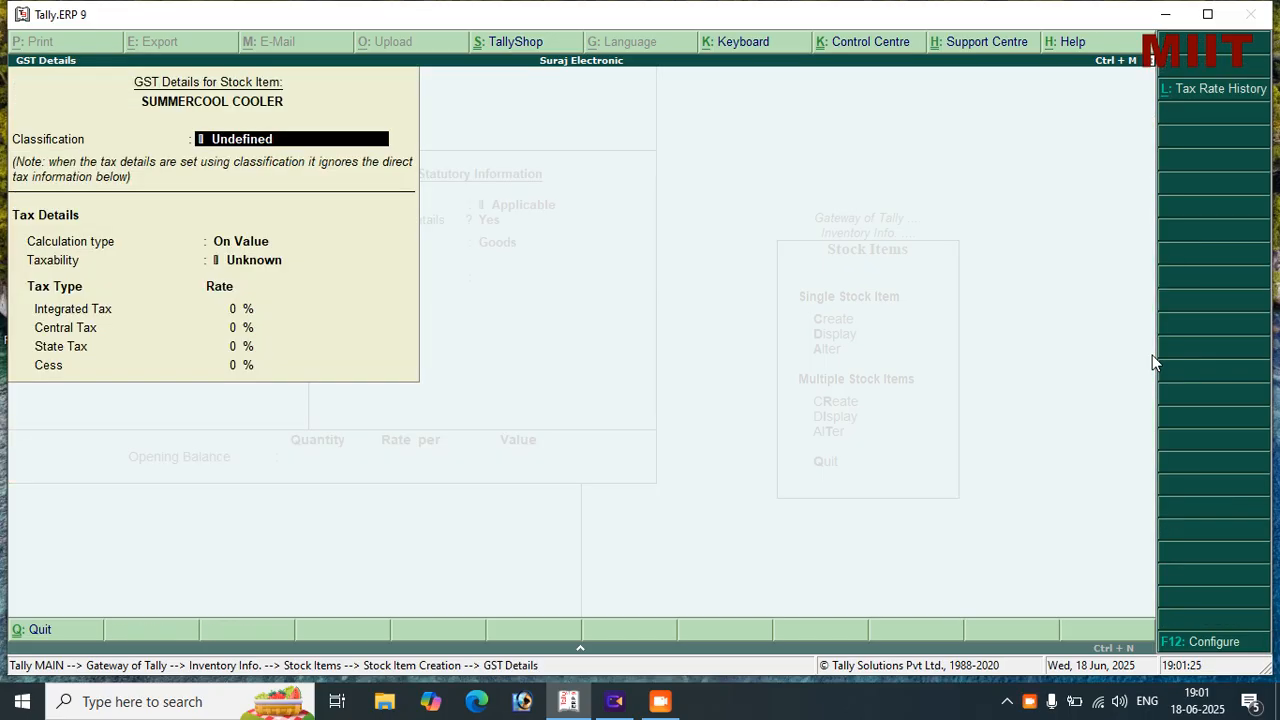
{"action": "key", "text": "Return"}
{"action": "key", "text": "Return"}
{"action": "type", "text": "T"}
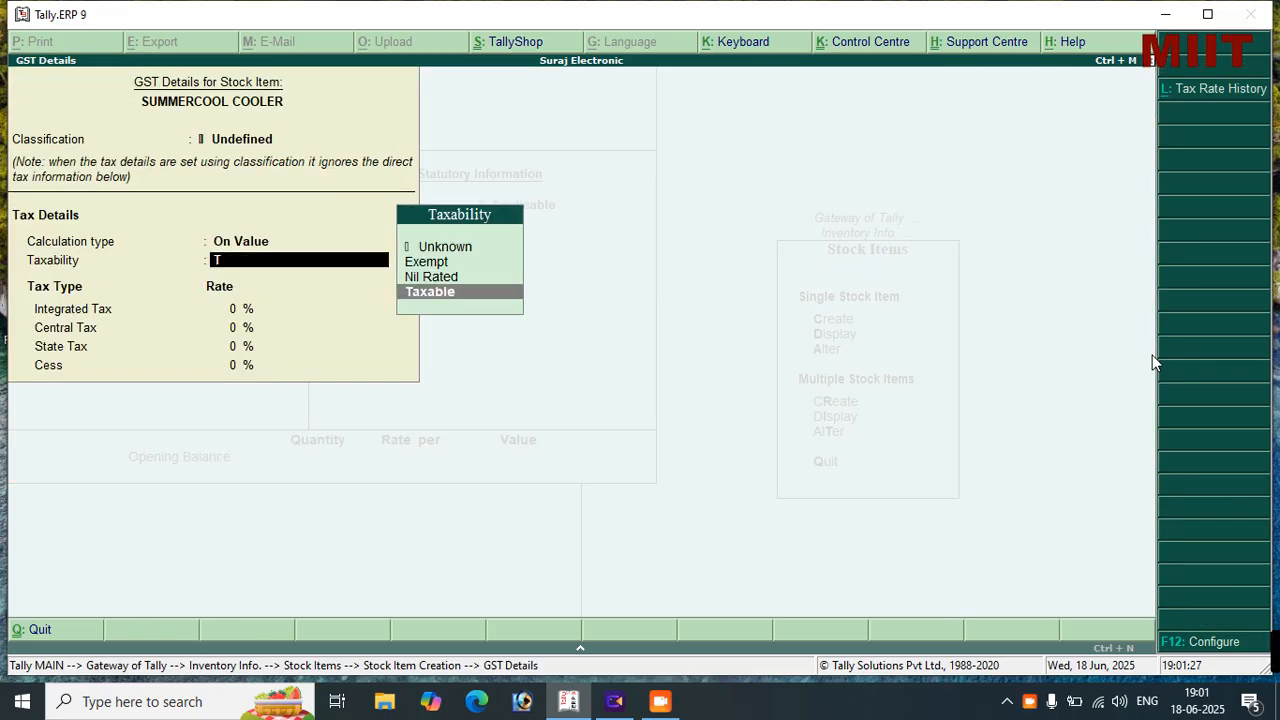
{"action": "key", "text": "Return"}
{"action": "type", "text": "18"}
{"action": "key", "text": "Return"}
{"action": "key", "text": "Return"}
{"action": "key", "text": "Return"}
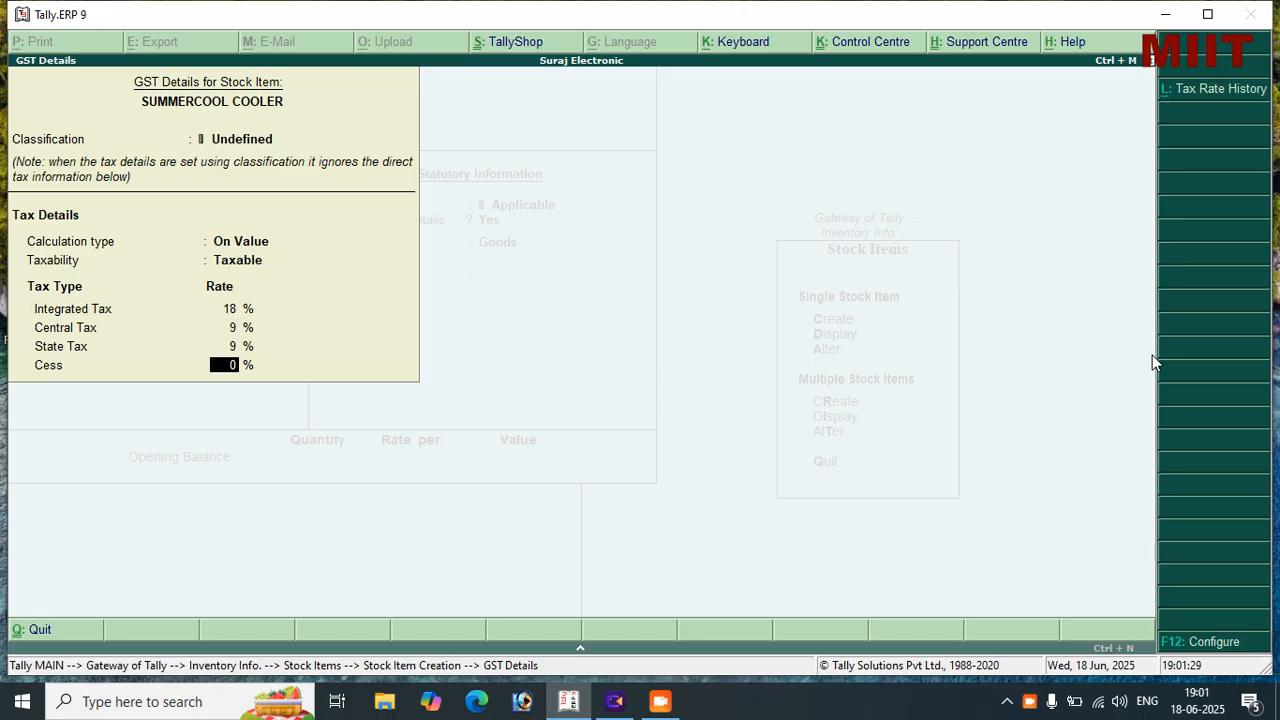
{"action": "key", "text": "Return"}
Save SUMMERCOOL COOLER with supply type Goods and start another stock item named SAHU COOLER
{"action": "key", "text": "Return"}
{"action": "key", "text": "Return"}
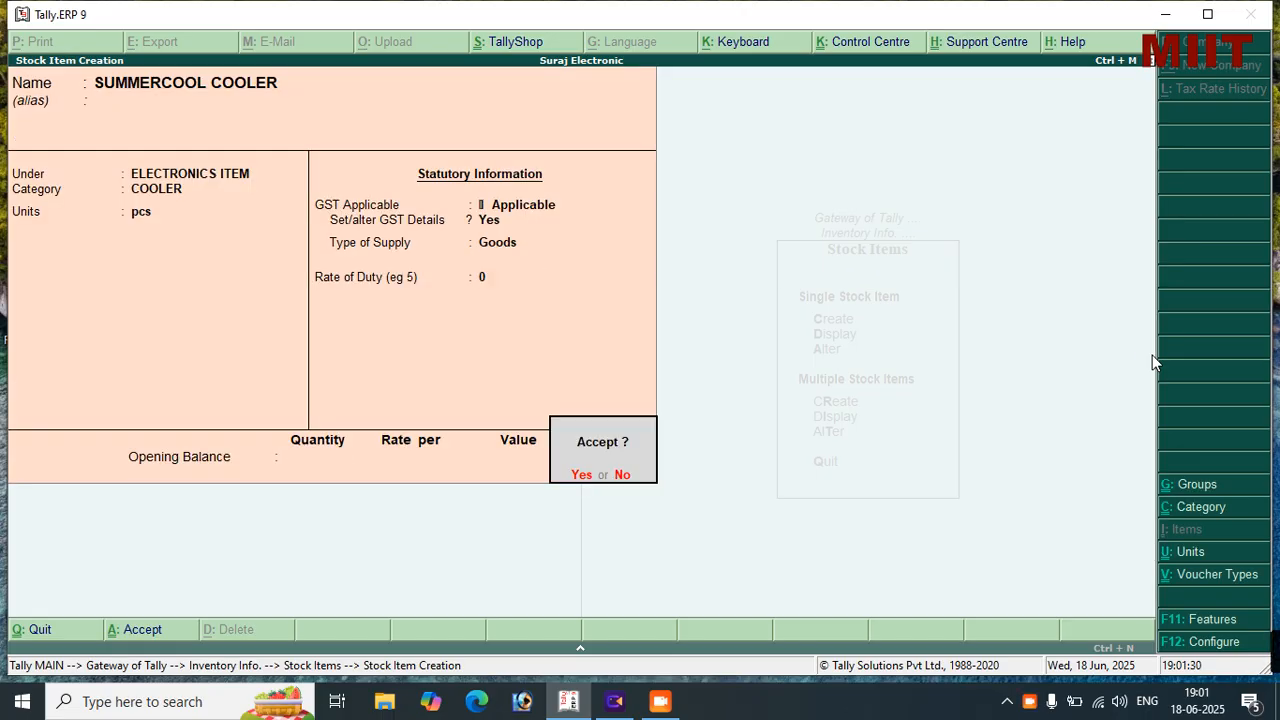
{"action": "key", "text": "Return"}
{"action": "type", "text": "SAHU COOLER"}
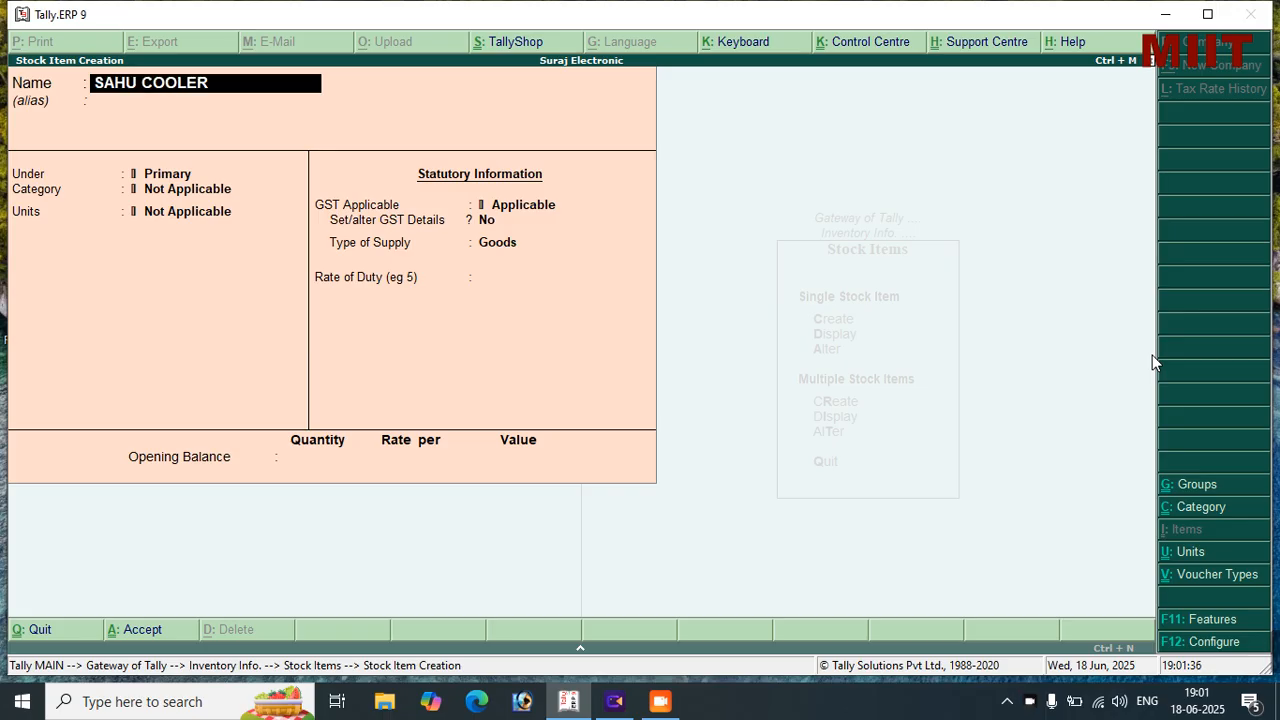
{"action": "key", "text": "Return"}
{"action": "key", "text": "Return"}
Put SAHU COOLER under the ELECTRONICS ITEM group with the COOLER category and the pcs unit
{"action": "key", "text": "Return"}
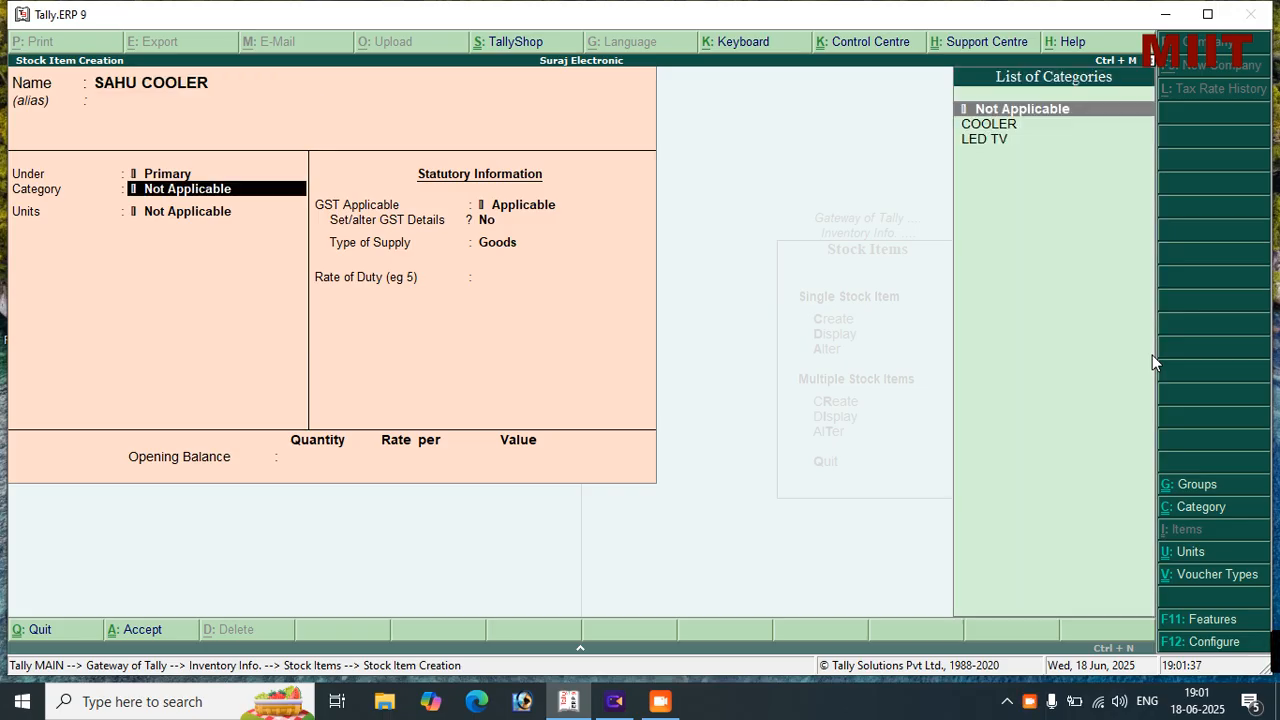
{"action": "key", "text": "BackSpace"}
{"action": "type", "text": "E"}
{"action": "key", "text": "Return"}
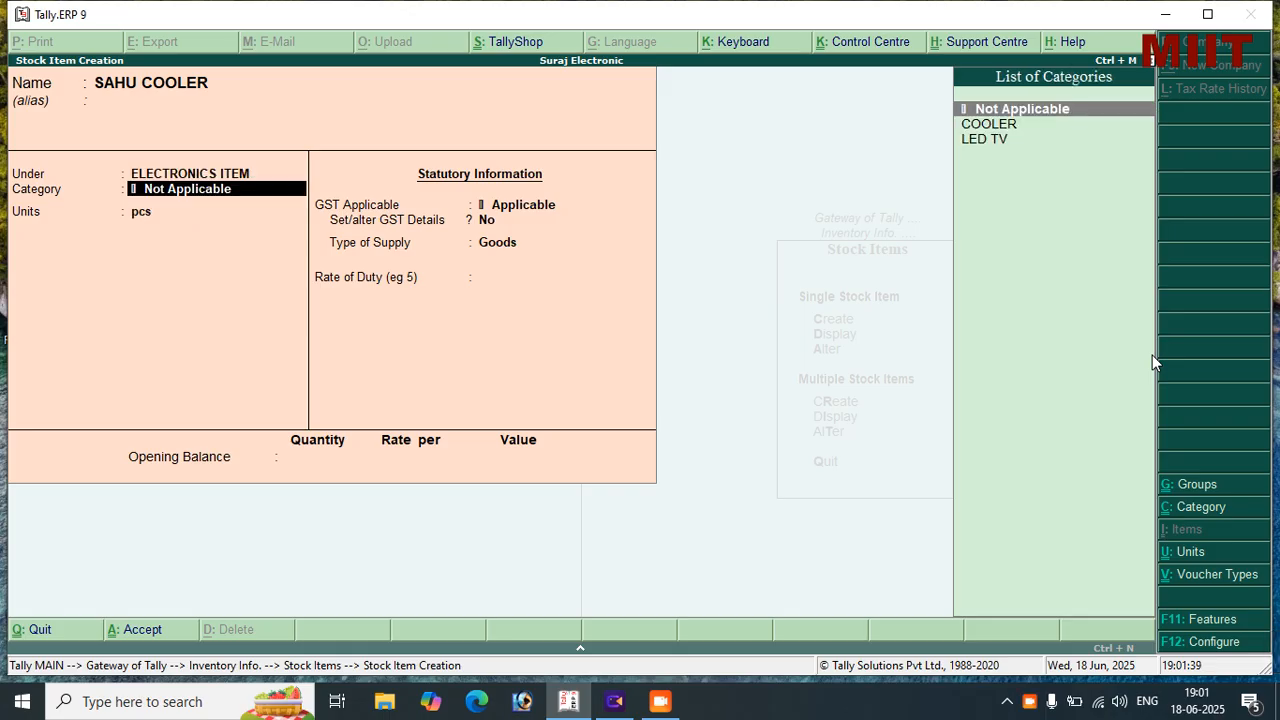
{"action": "key", "text": "Down"}
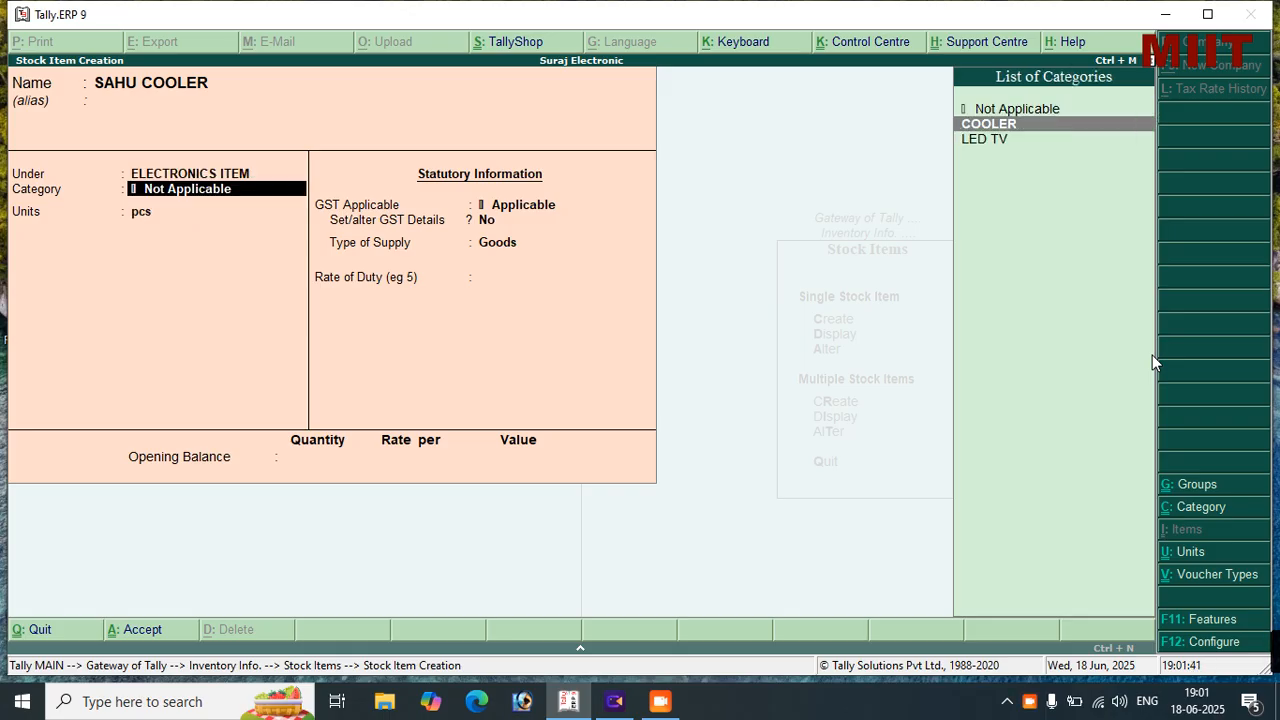
{"action": "key", "text": "Return"}
{"action": "key", "text": "Return"}
Enable GST details for SAHU COOLER, keeping classification Undefined and calculation On Value, and make it Taxable at 18% integrated tax
{"action": "key", "text": "Return"}
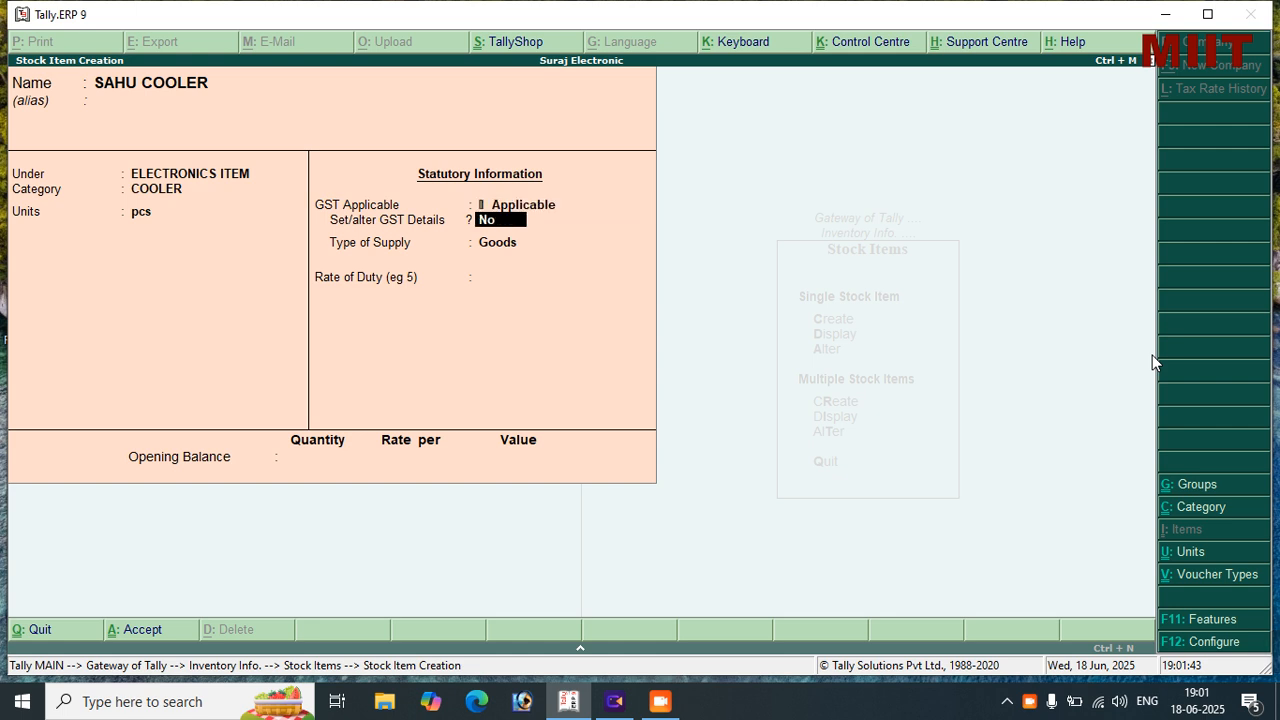
{"action": "type", "text": "y"}
{"action": "key", "text": "Return"}
{"action": "key", "text": "Return"}
{"action": "key", "text": "Return"}
{"action": "key", "text": "Down"}
{"action": "key", "text": "Down"}
{"action": "key", "text": "Down"}
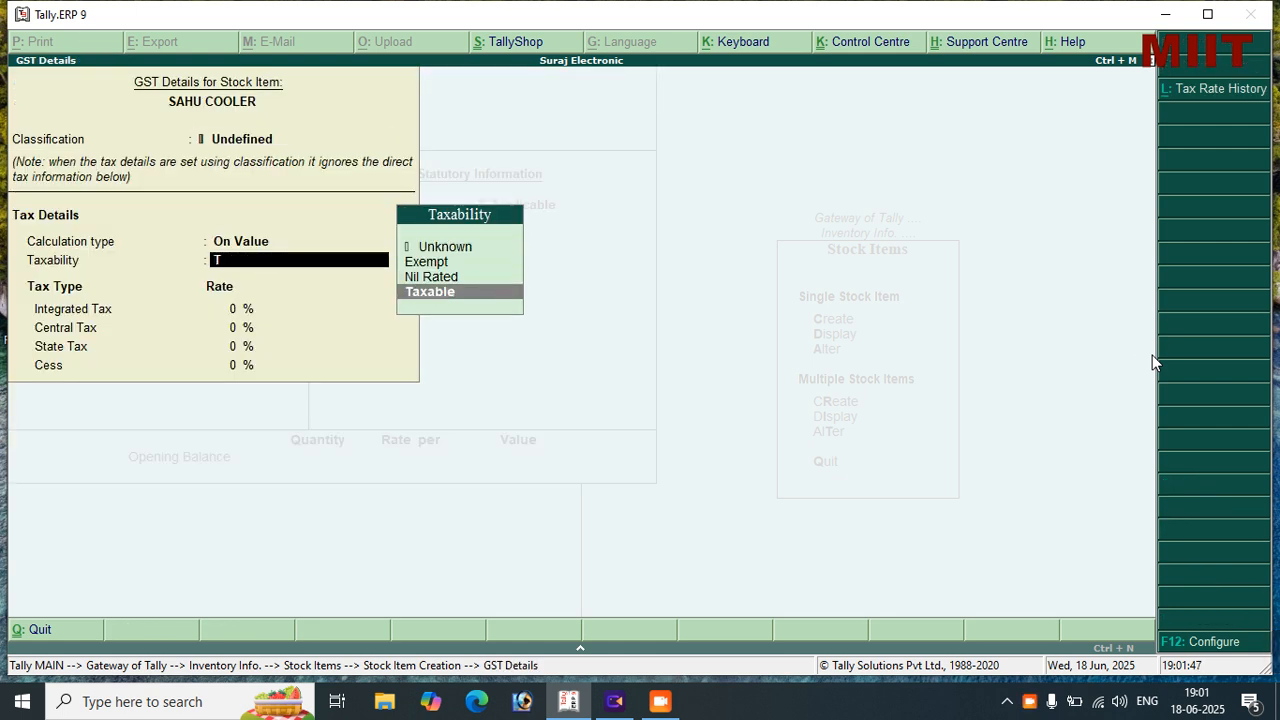
{"action": "key", "text": "Return"}
{"action": "type", "text": "18"}
{"action": "key", "text": "Return"}
{"action": "key", "text": "Return"}
{"action": "key", "text": "Return"}
{"action": "key", "text": "Return"}
Save SAHU COOLER with supply type Goods and leave stock item creation, returning to the Gateway of Tally
{"action": "key", "text": "Return"}
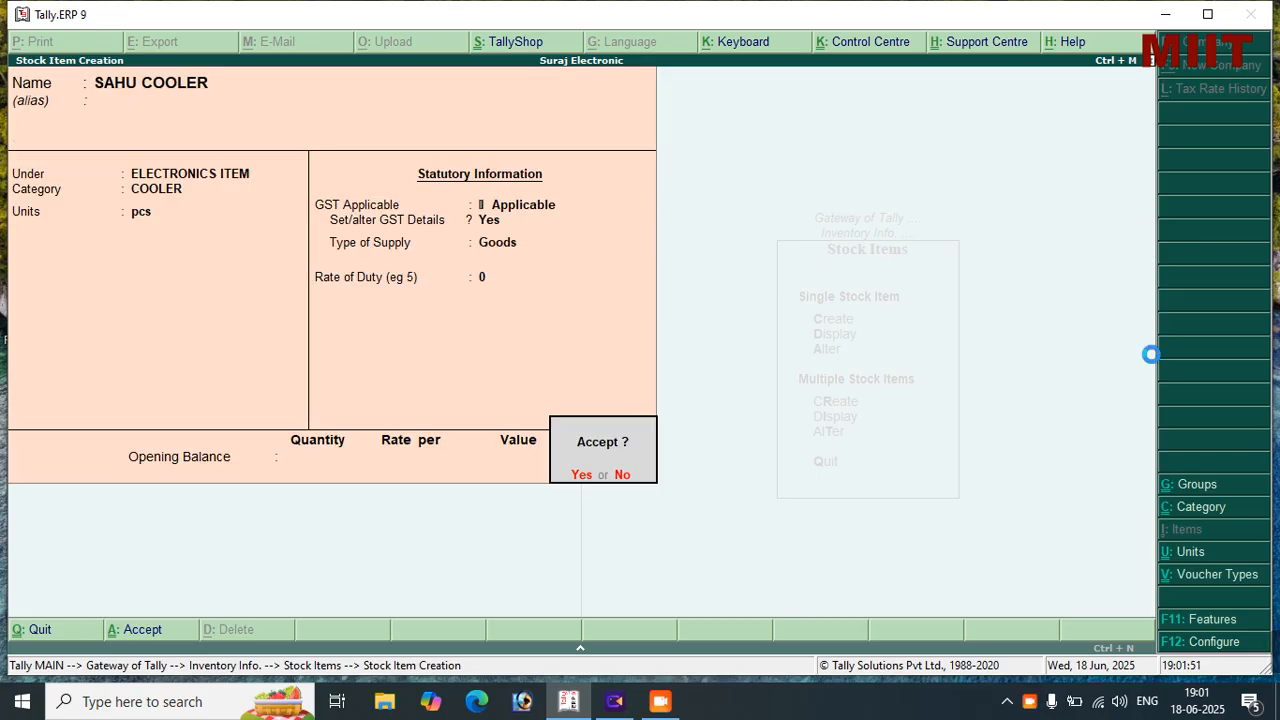
{"action": "key", "text": "Return"}
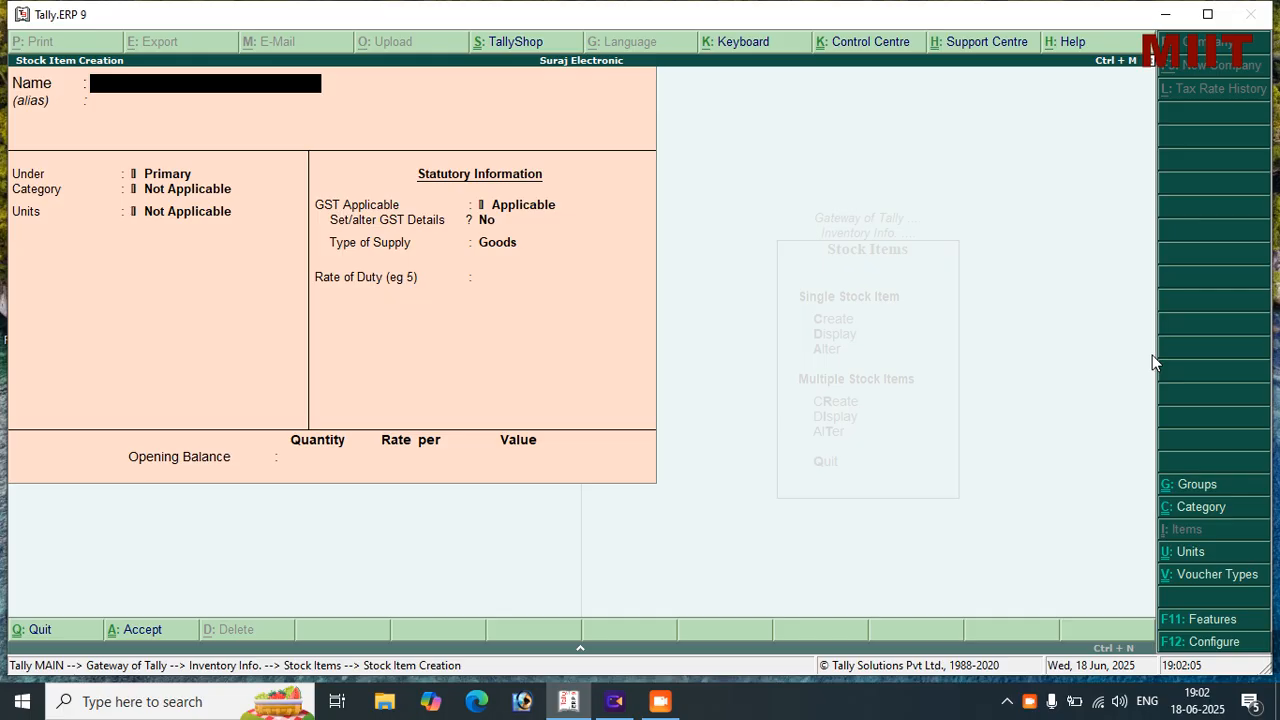
{"action": "key", "text": "Escape"}
{"action": "key", "text": "y"}
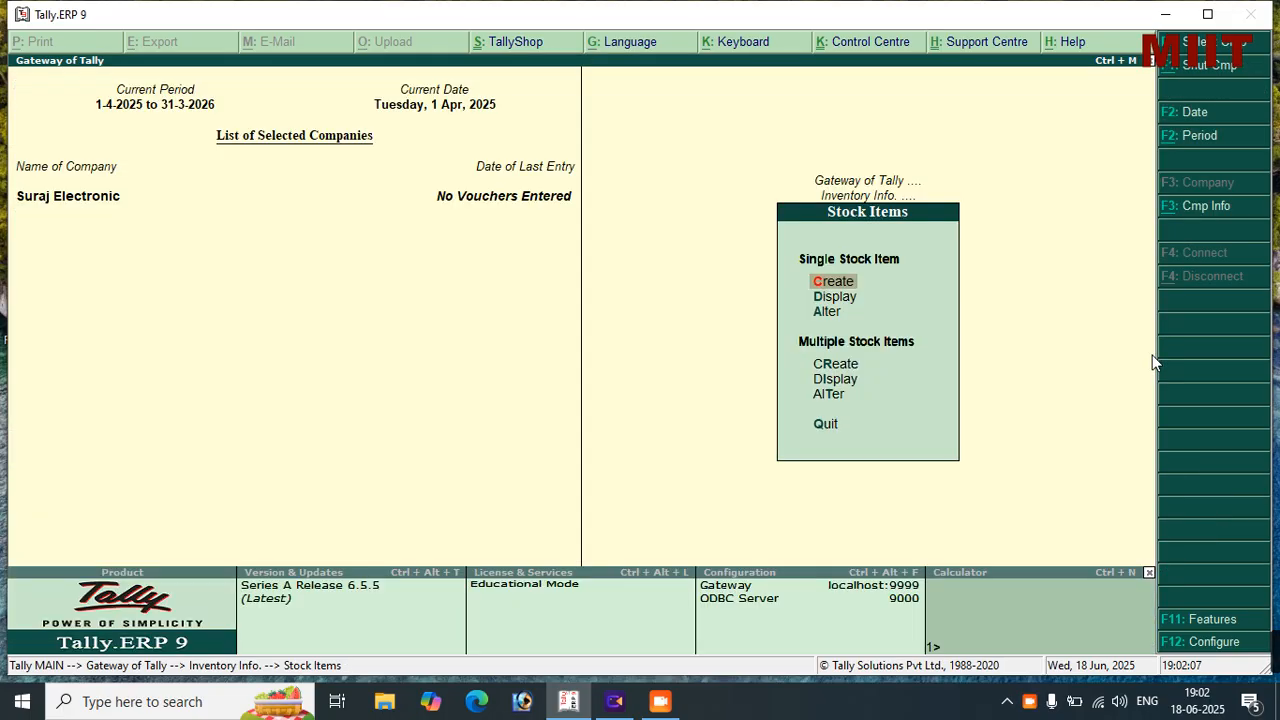
{"action": "key", "text": "Escape"}
{"action": "key", "text": "Escape"}
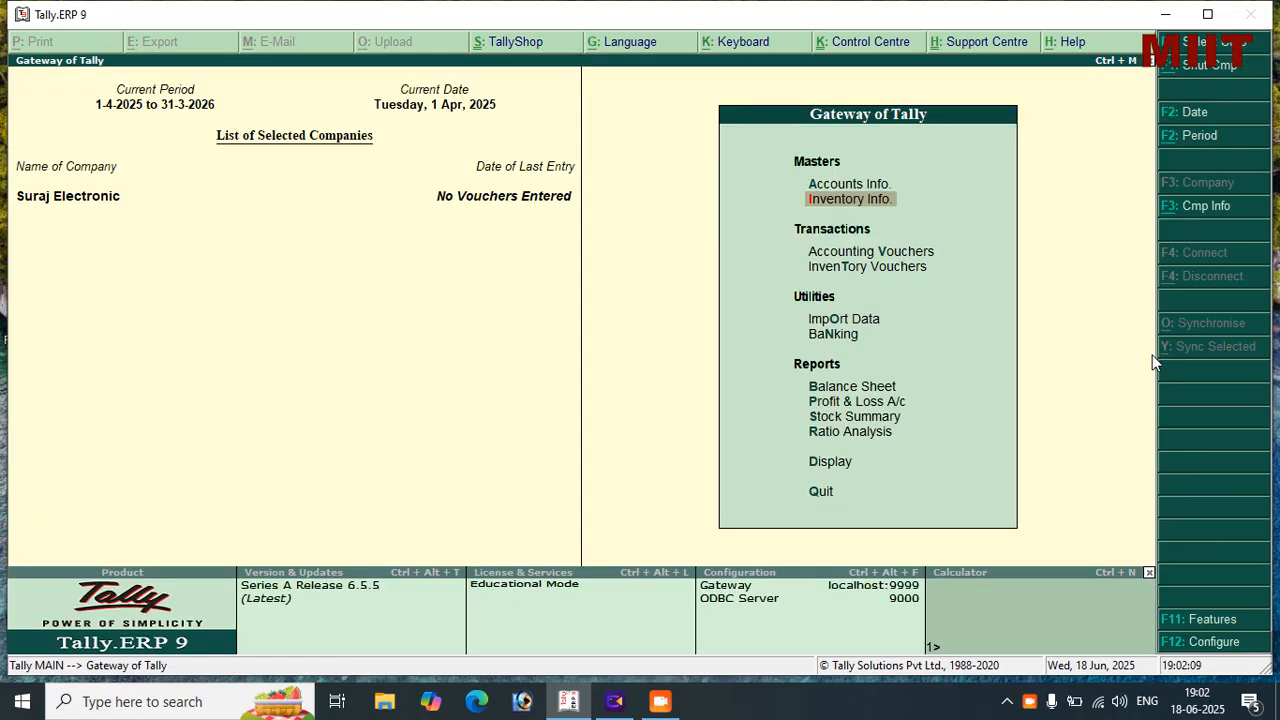
Start a purchase accounting voucher and enter supplier invoice number 14
{"action": "key", "text": "Down"}
{"action": "key", "text": "Down"}
{"action": "key", "text": "Up"}
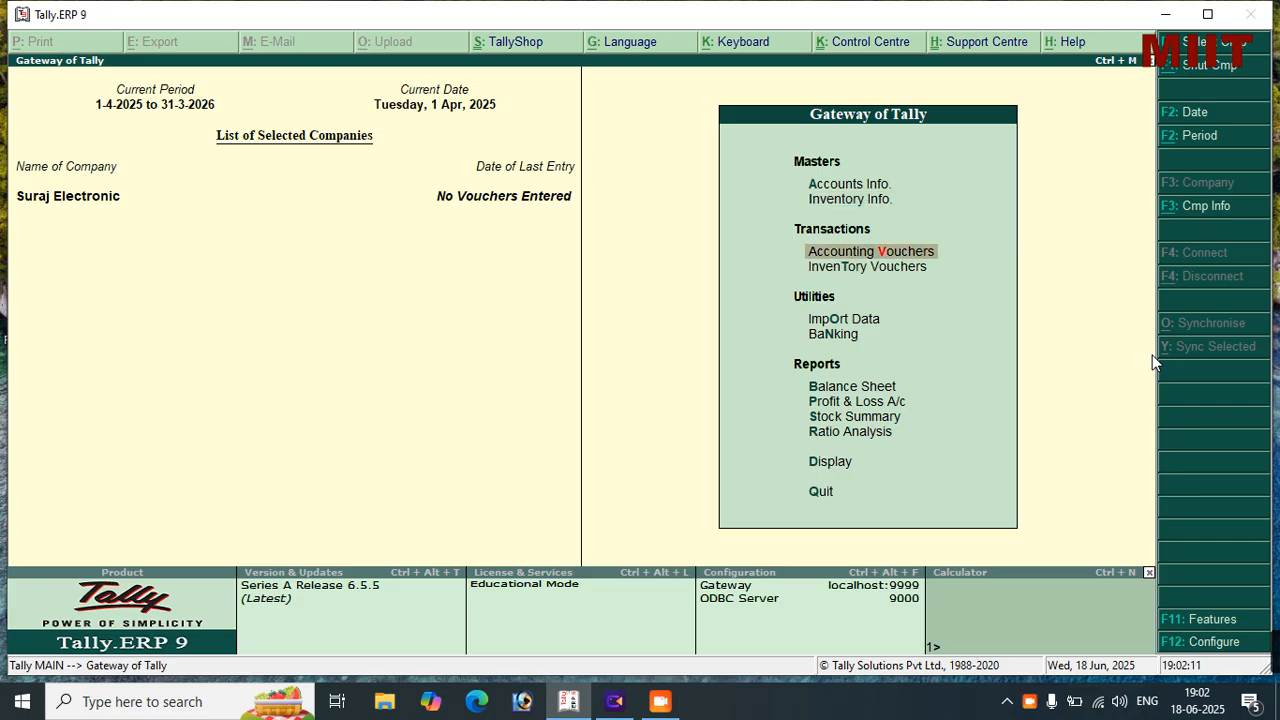
{"action": "key", "text": "Return"}
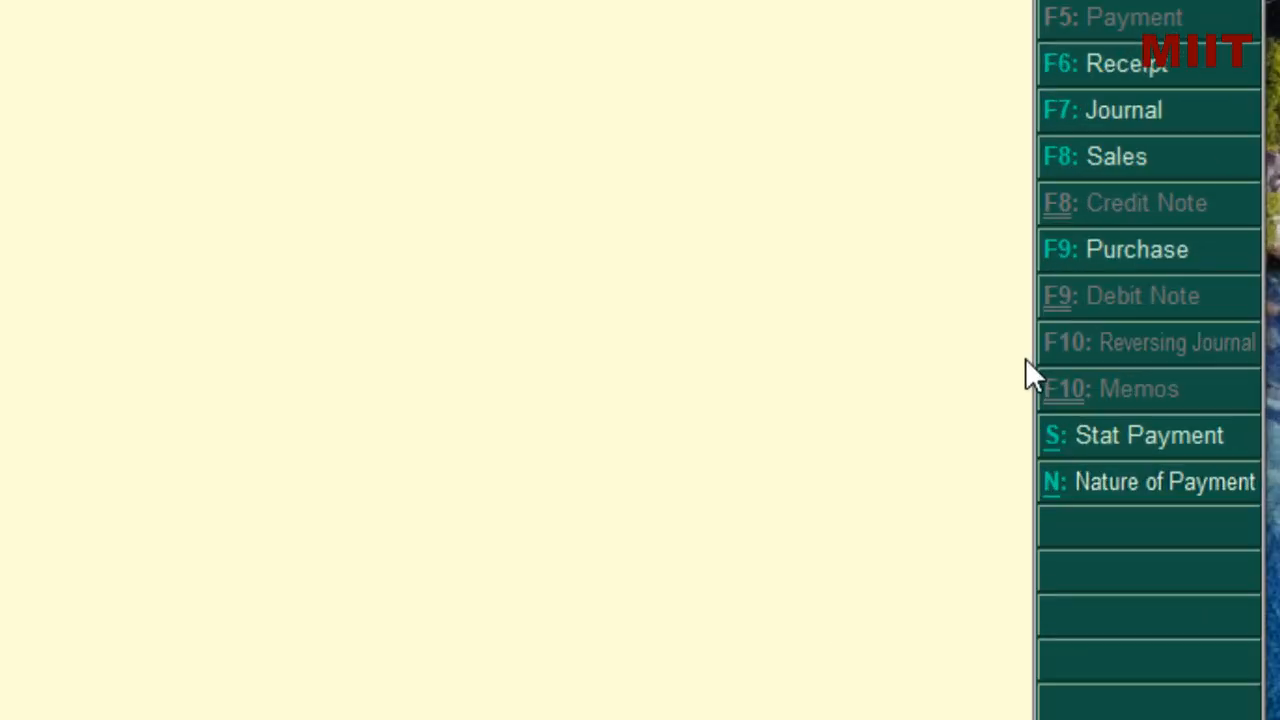
{"action": "key", "text": "F9"}
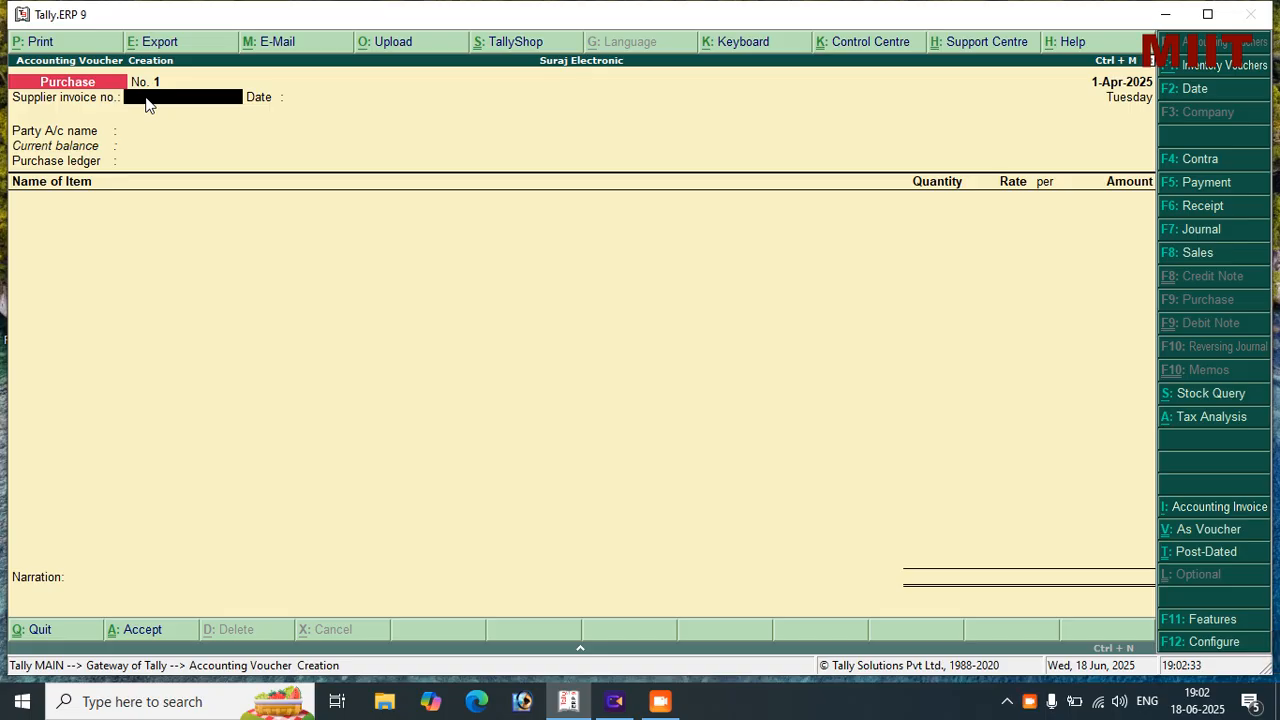
{"action": "type", "text": "14"}
{"action": "key", "text": "Return"}
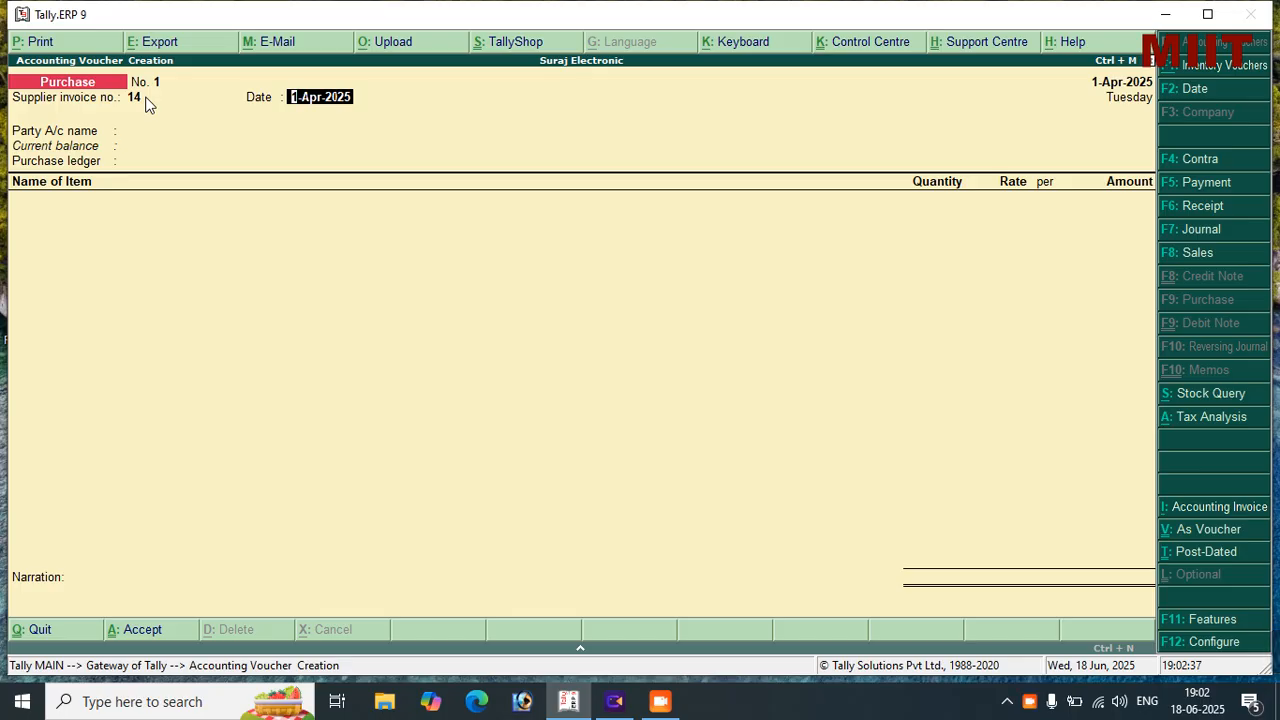
Set both the voucher date and the supplier invoice date to 2-4-2025
{"action": "key", "text": "F2"}
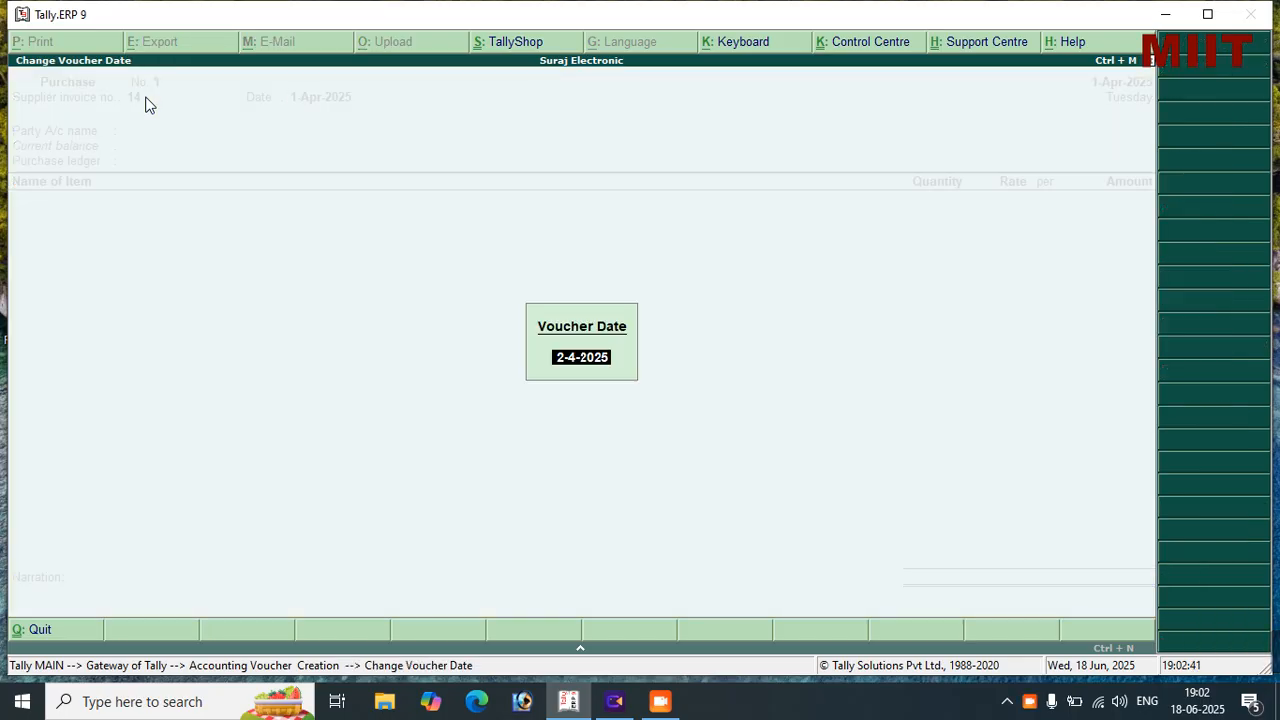
{"action": "key", "text": "Return"}
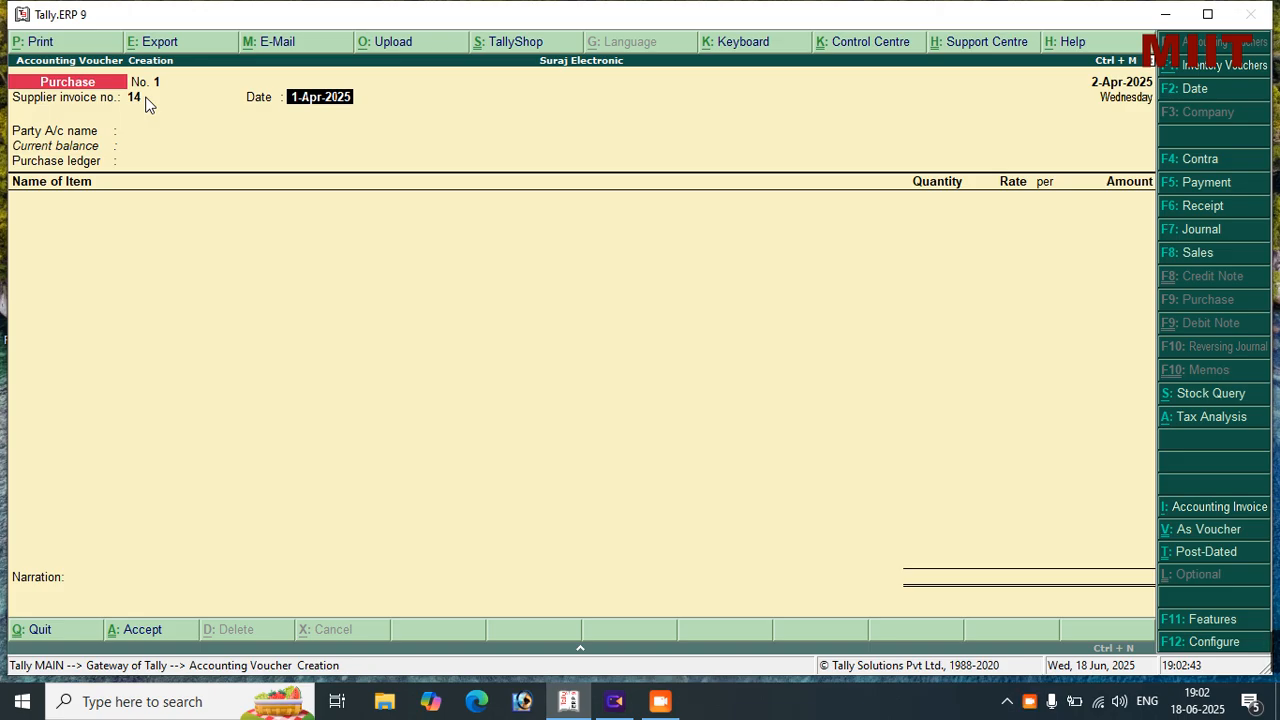
{"action": "type", "text": "02-04-2025"}
{"action": "key", "text": "Return"}
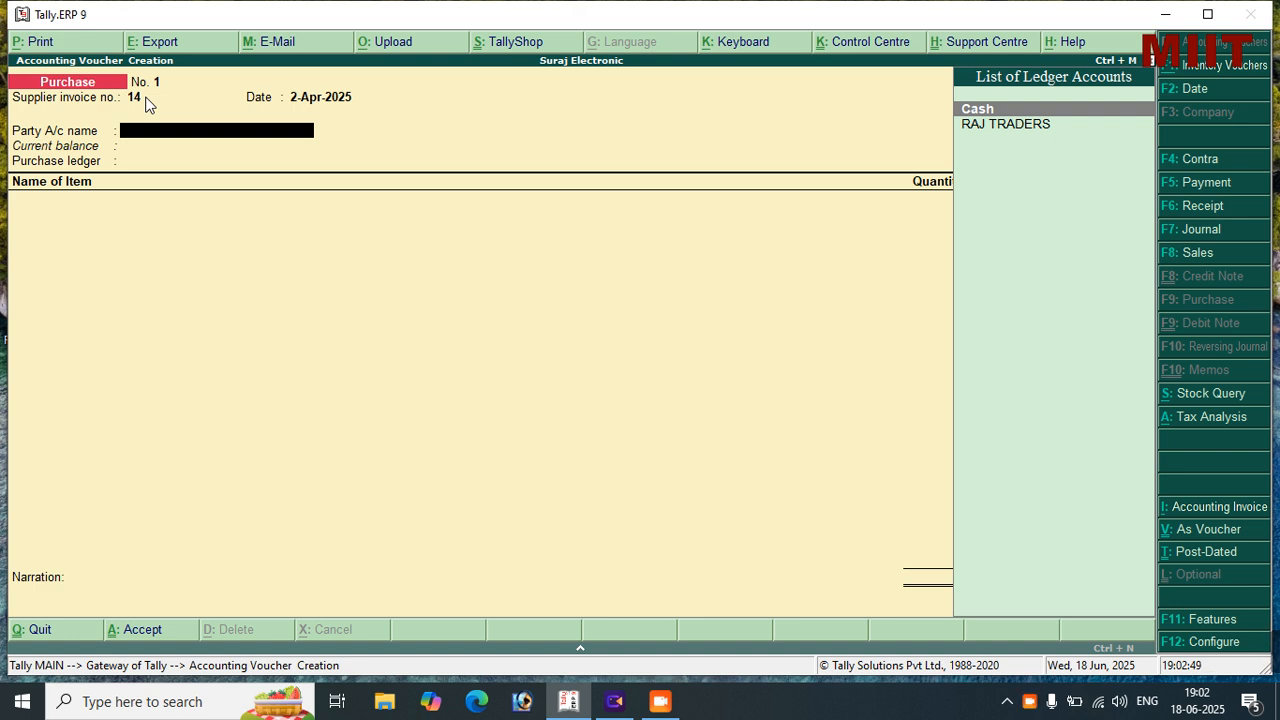
Choose RAJ TRADERS as the purchase voucher's party account and accept the supplier details as they stand
{"action": "key", "text": "Down"}
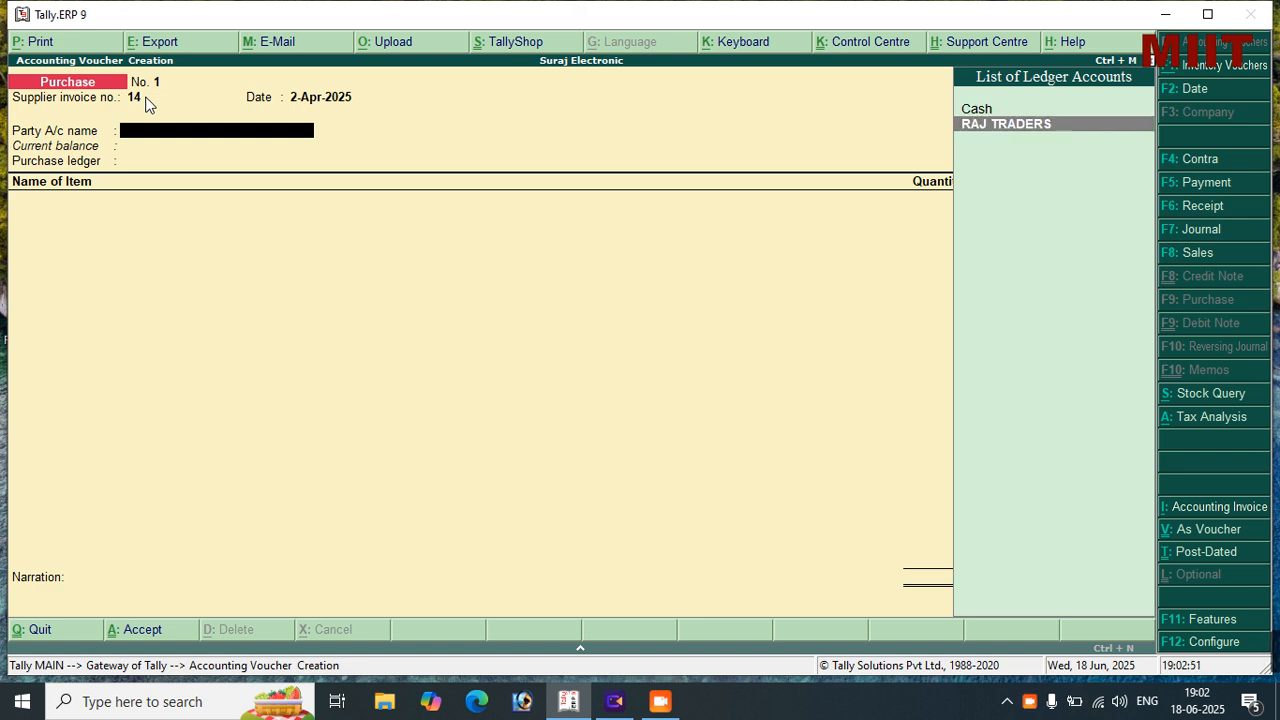
{"action": "key", "text": "Return"}
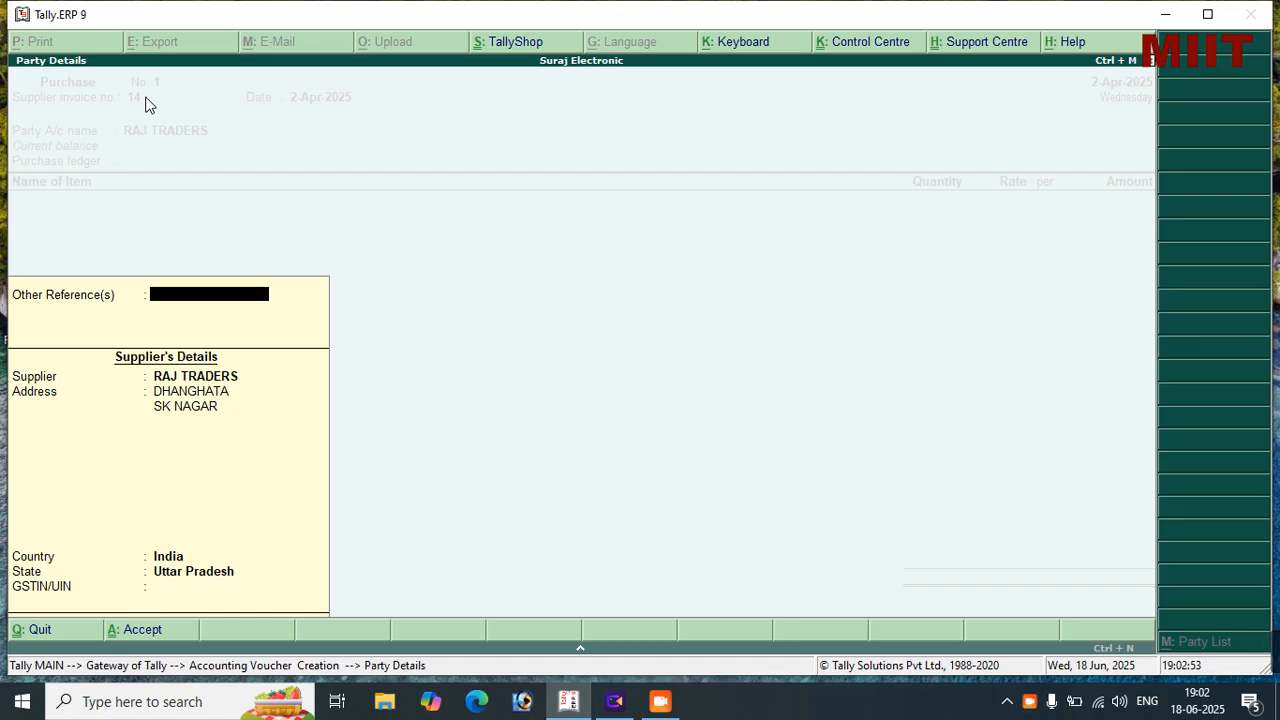
{"action": "key", "text": "Return"}
{"action": "key", "text": "Return"}
{"action": "key", "text": "Return"}
{"action": "key", "text": "Return"}
{"action": "key", "text": "Return"}
{"action": "key", "text": "Return"}
{"action": "key", "text": "Return"}
{"action": "key", "text": "Return"}
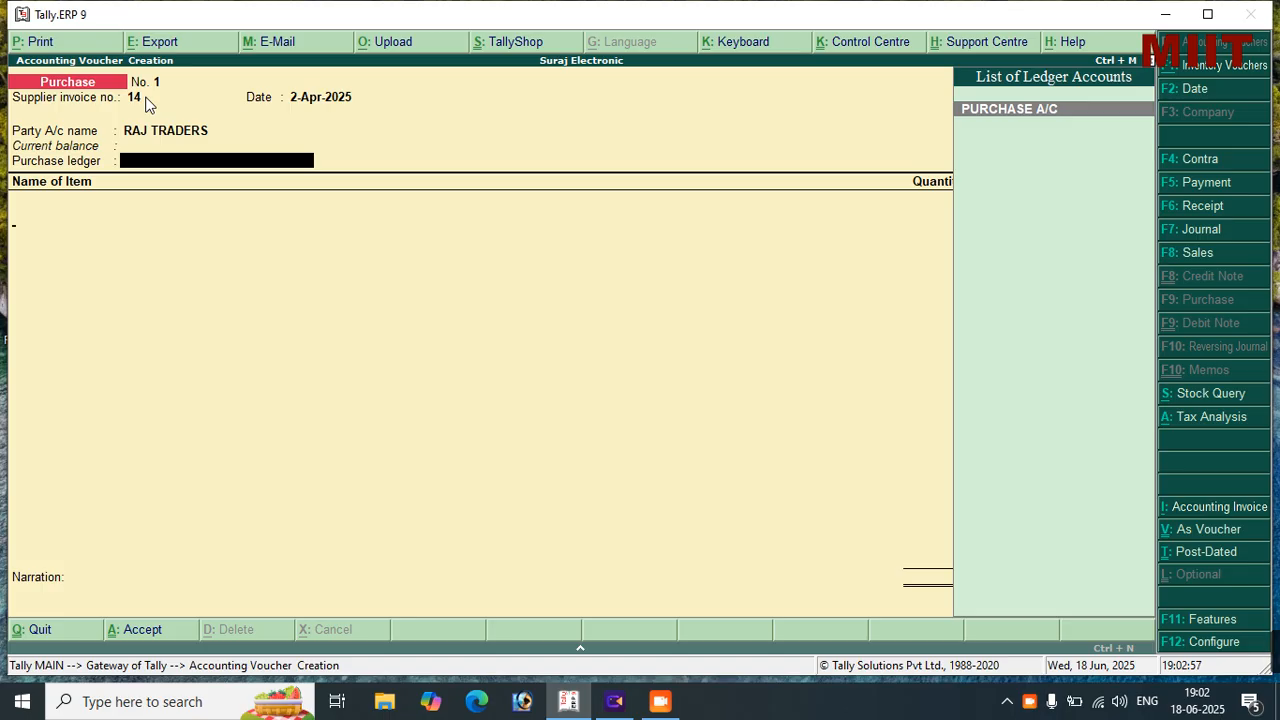
Set the voucher's purchase ledger to PURCHASE A/C and move on to the item lines
{"action": "key", "text": "Return"}
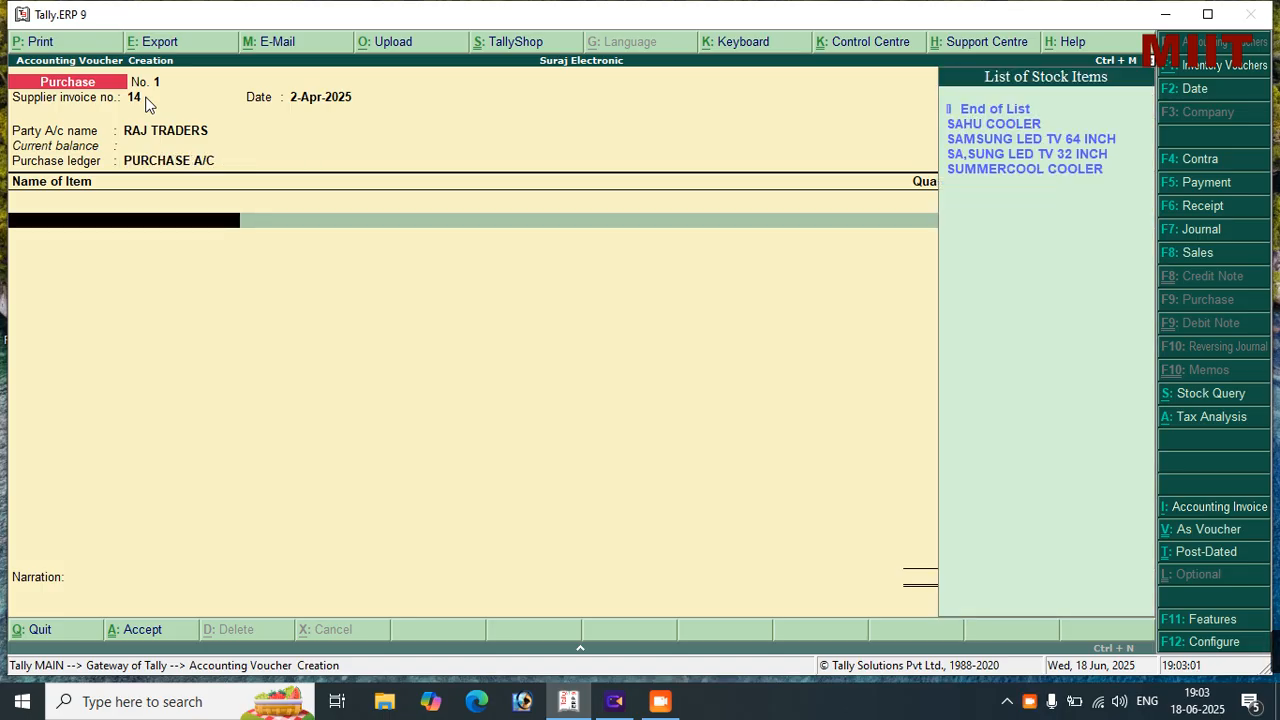
{"action": "key", "text": "Down"}
{"action": "key", "text": "Down"}
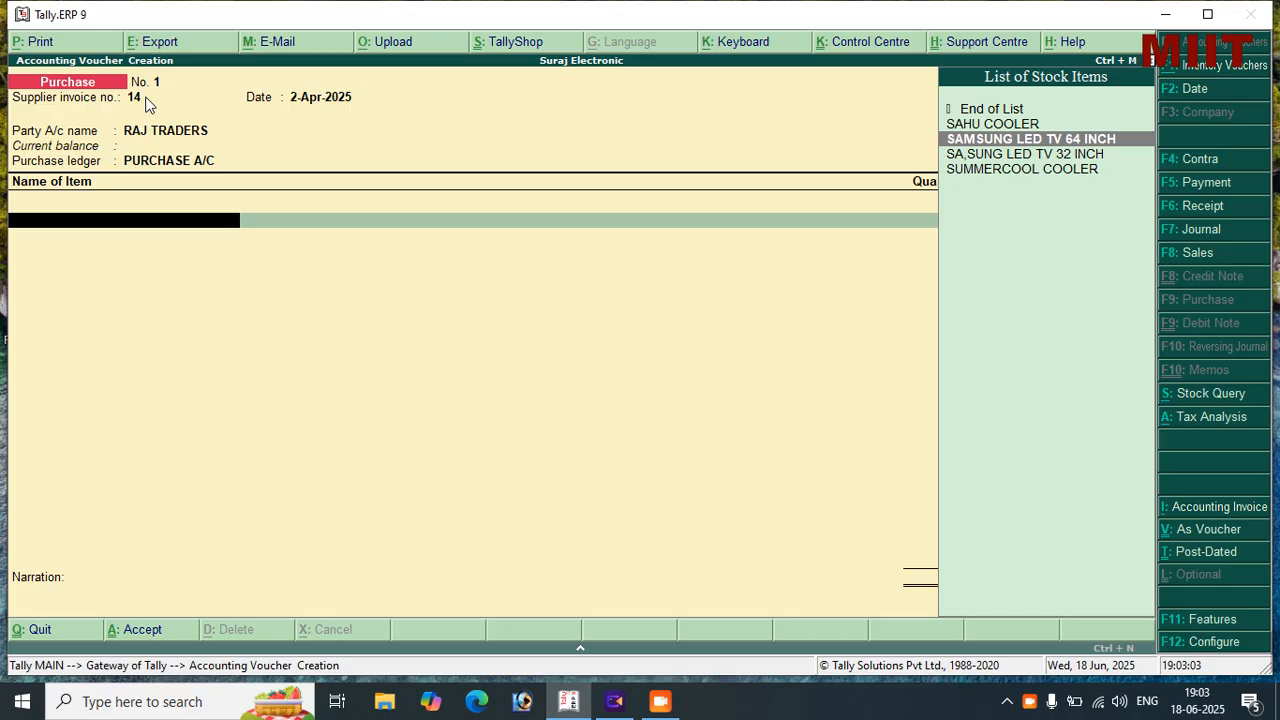
{"action": "key", "text": "BackSpace"}
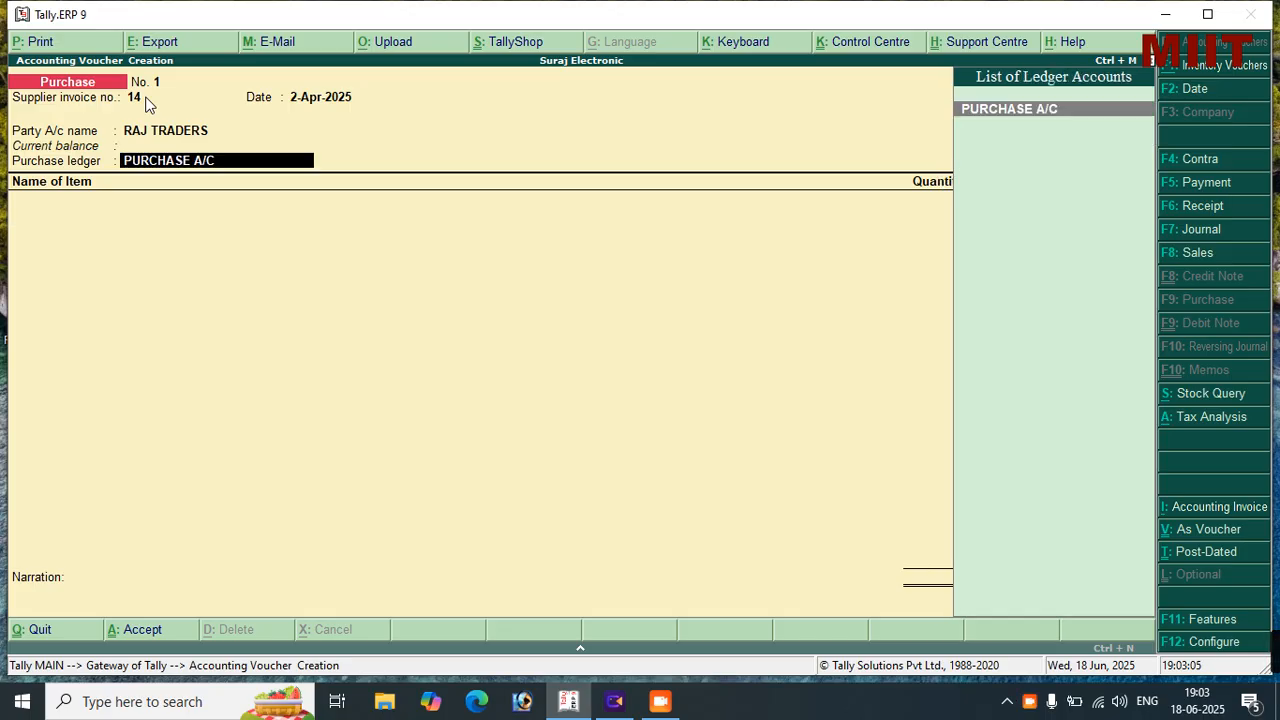
{"action": "key", "text": "Return"}
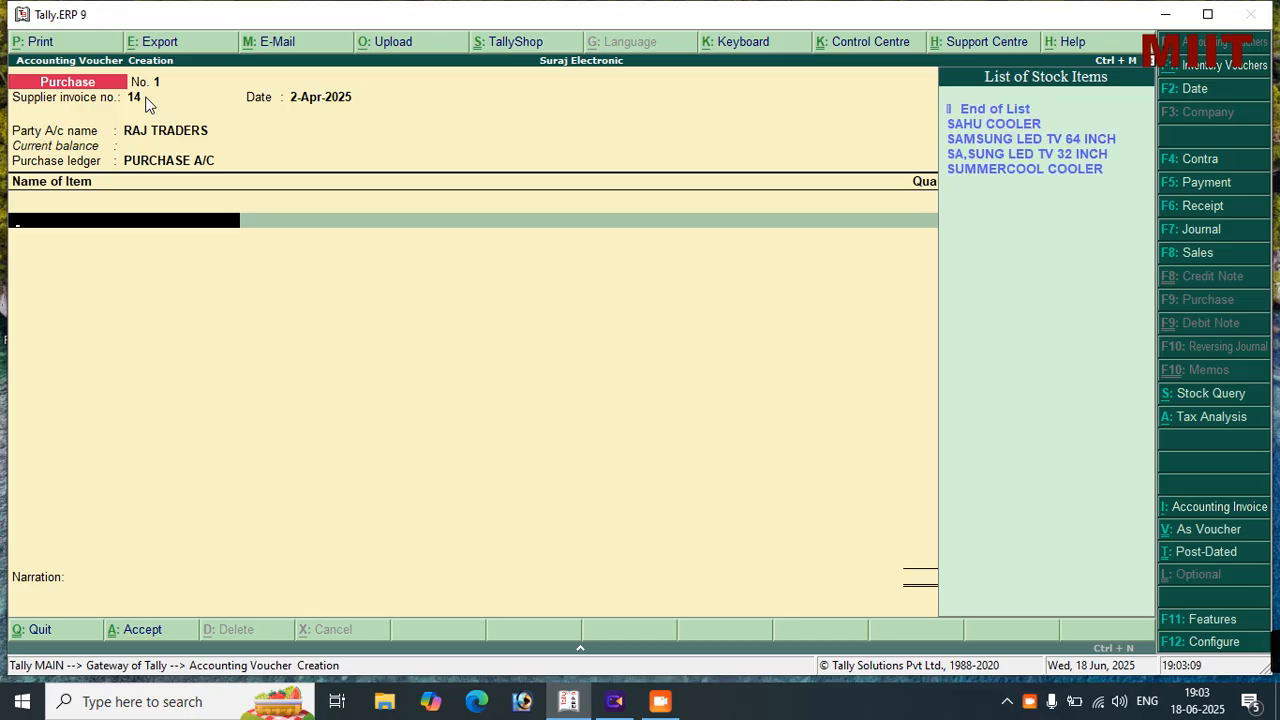
Add the item SA,SUNG LED TV 32 INCH with quantity 10 pcs at a rate of 16590 per piece
{"action": "key", "text": "Down"}
{"action": "key", "text": "Down"}
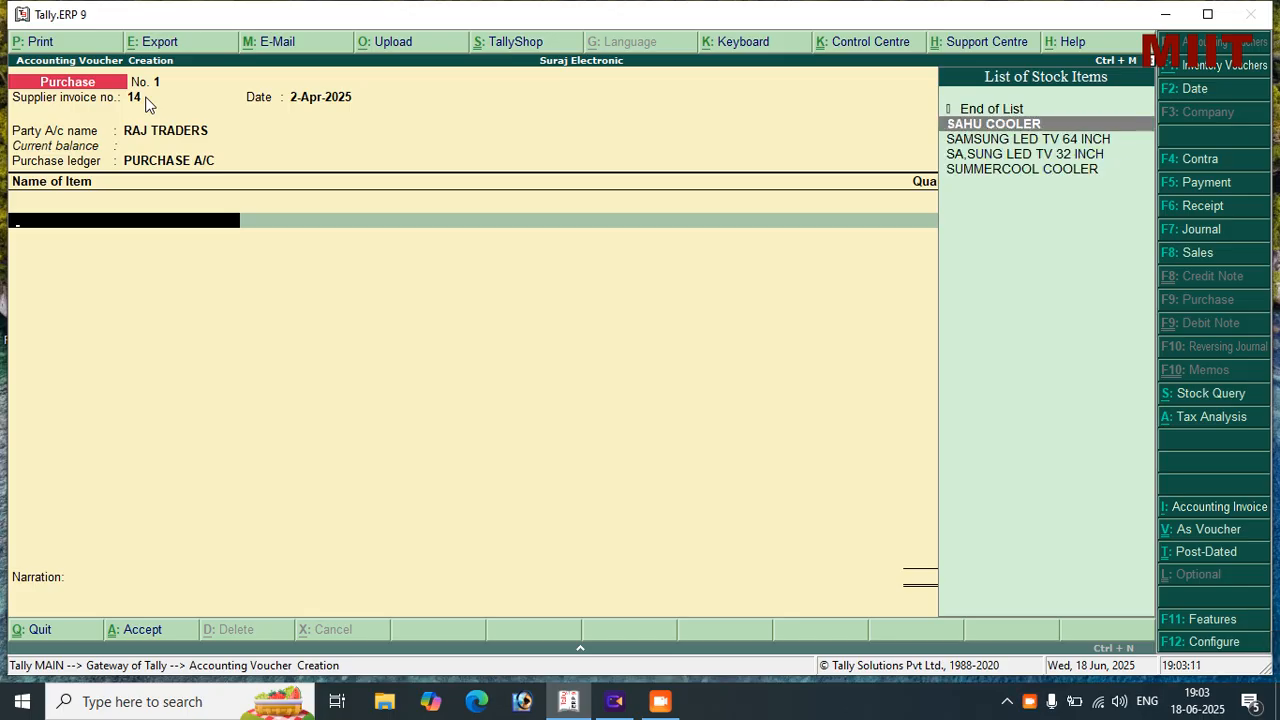
{"action": "key", "text": "Down"}
{"action": "key", "text": "Down"}
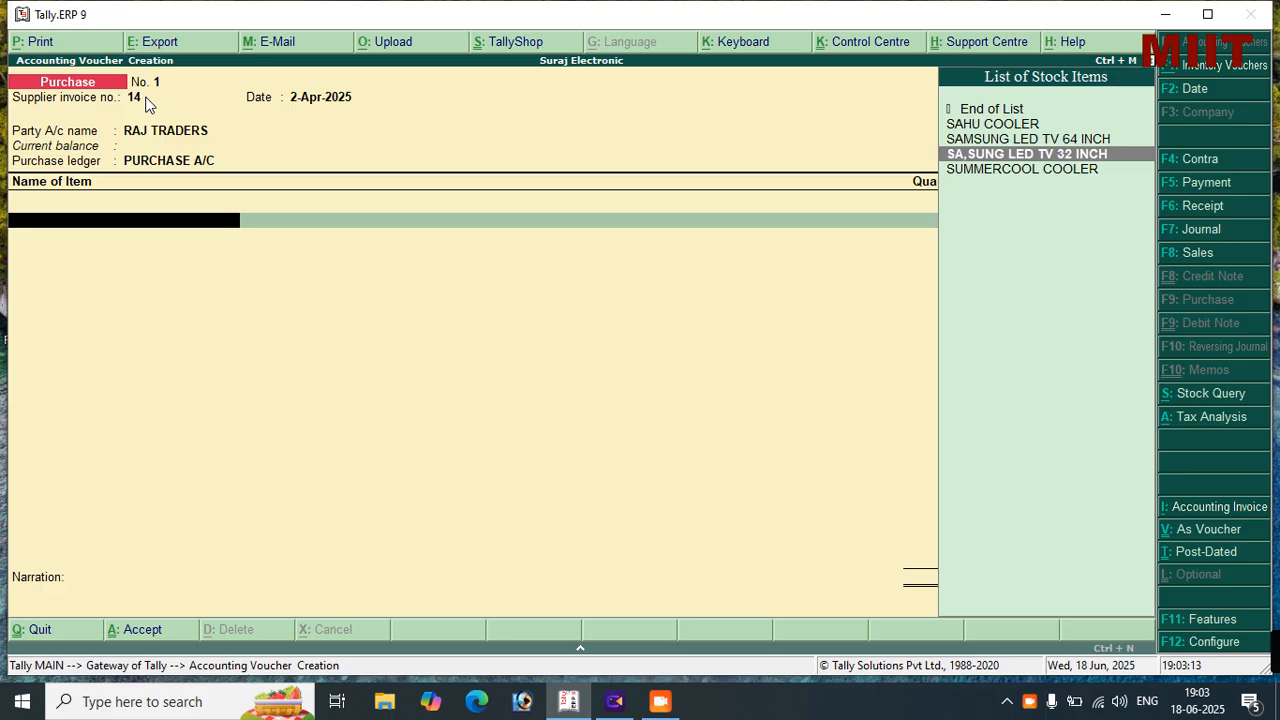
{"action": "key", "text": "Return"}
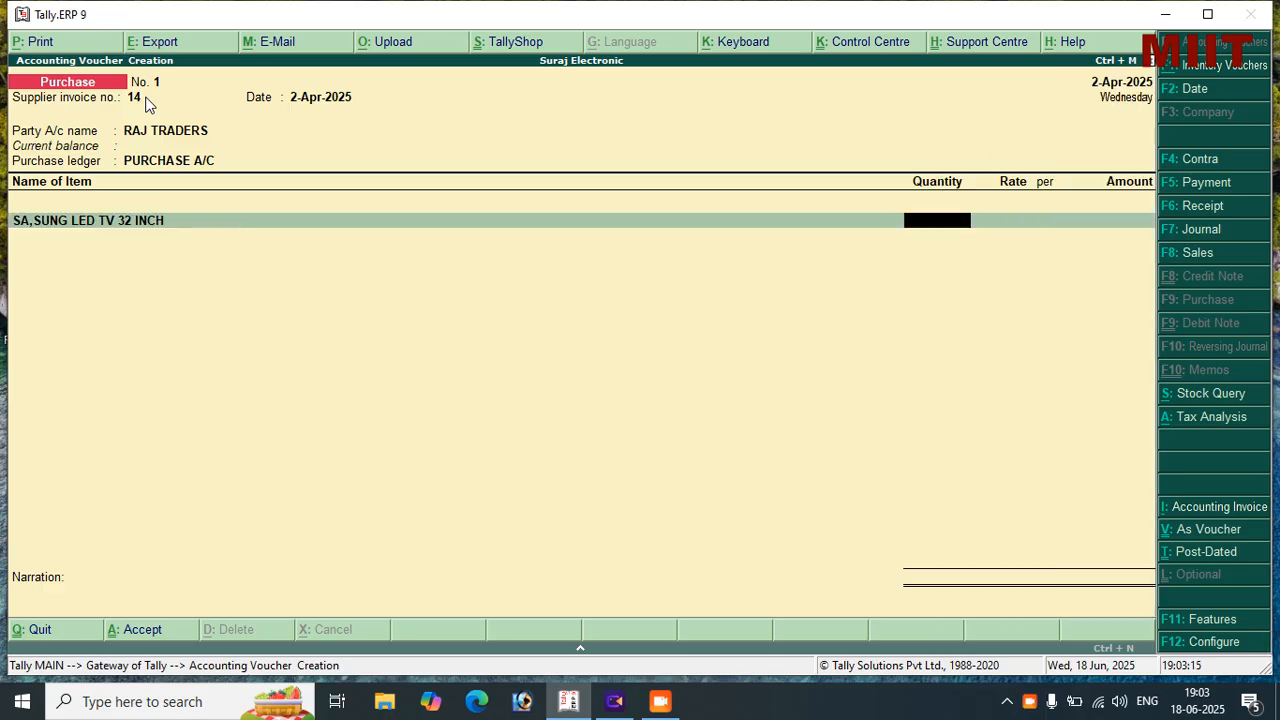
{"action": "type", "text": "10"}
{"action": "key", "text": "Return"}
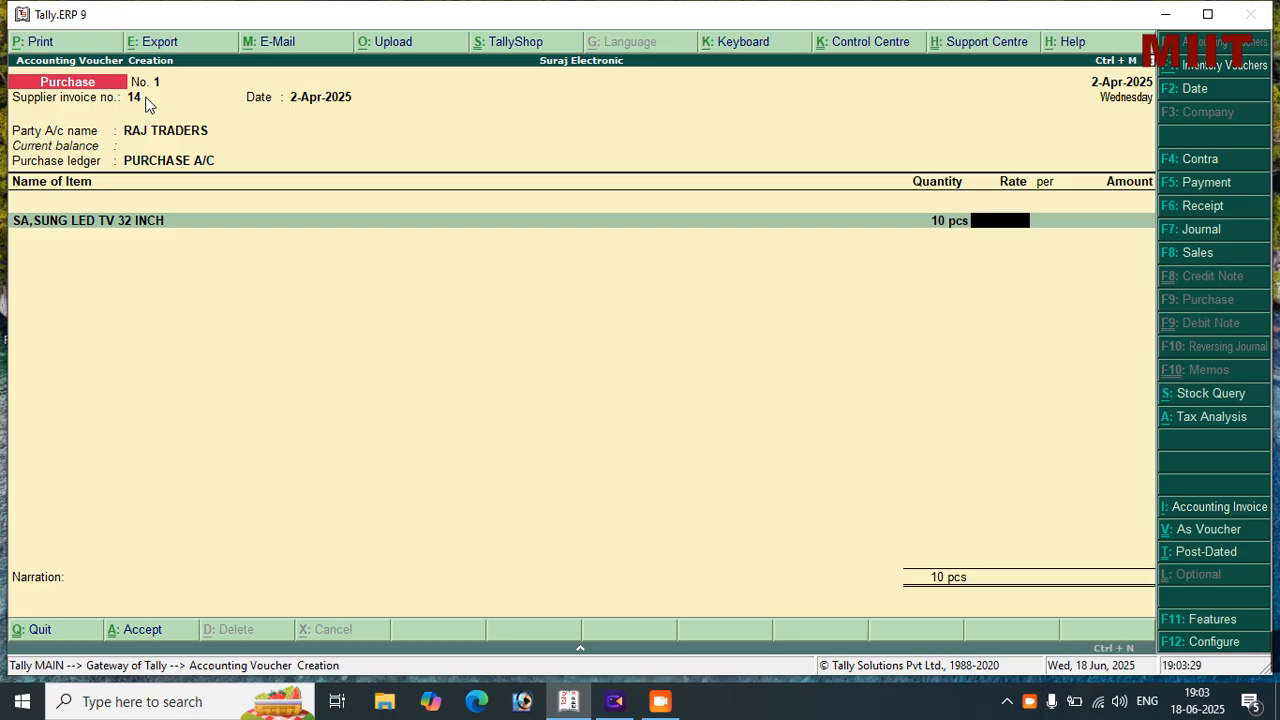
{"action": "type", "text": "16590"}
{"action": "key", "text": "Return"}
{"action": "key", "text": "Return"}
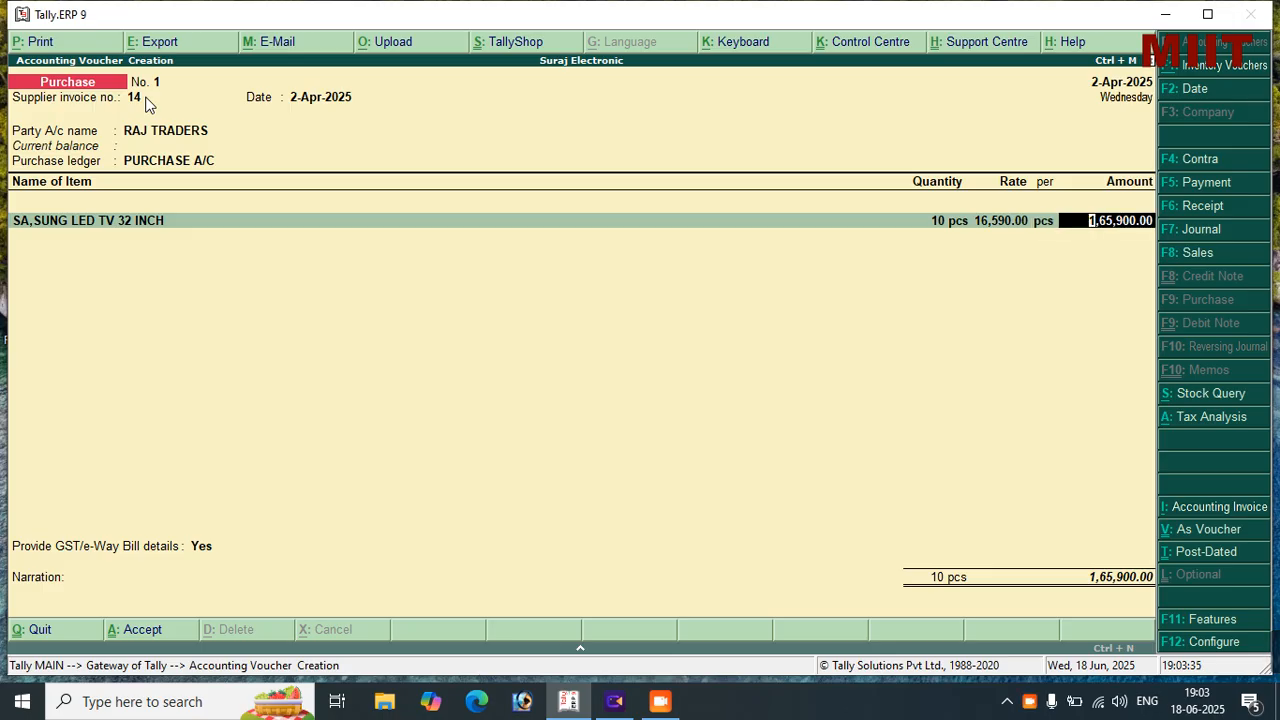
{"action": "key", "text": "Return"}
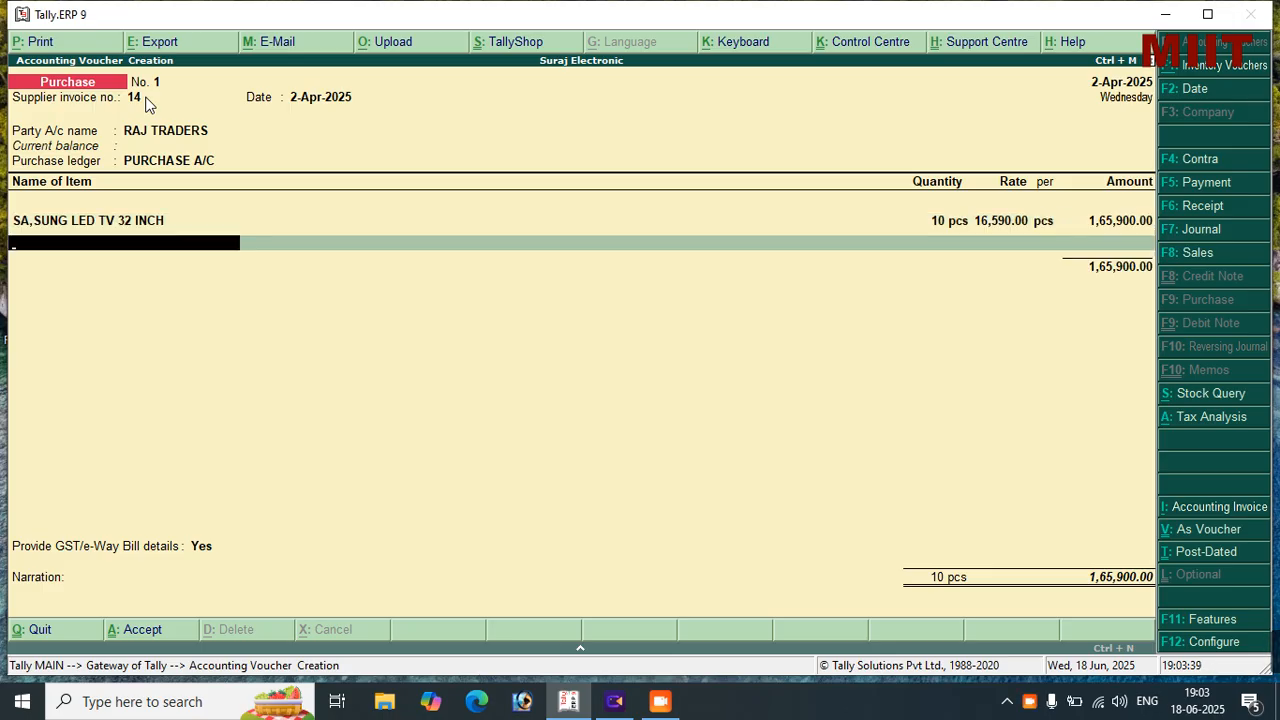
Add the item SAMSUNG LED TV 64 INCH with quantity 5 pcs at a rate of 20340 per piece
{"action": "key", "text": "space"}
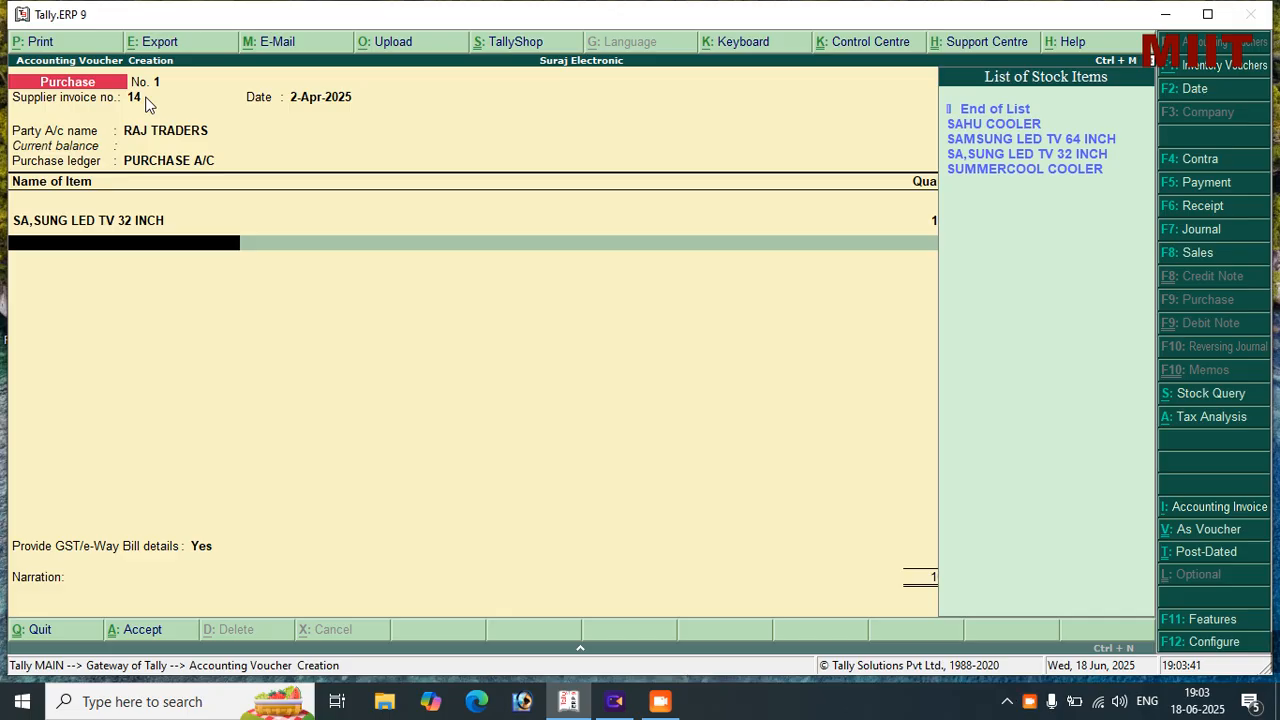
{"action": "key", "text": "Down"}
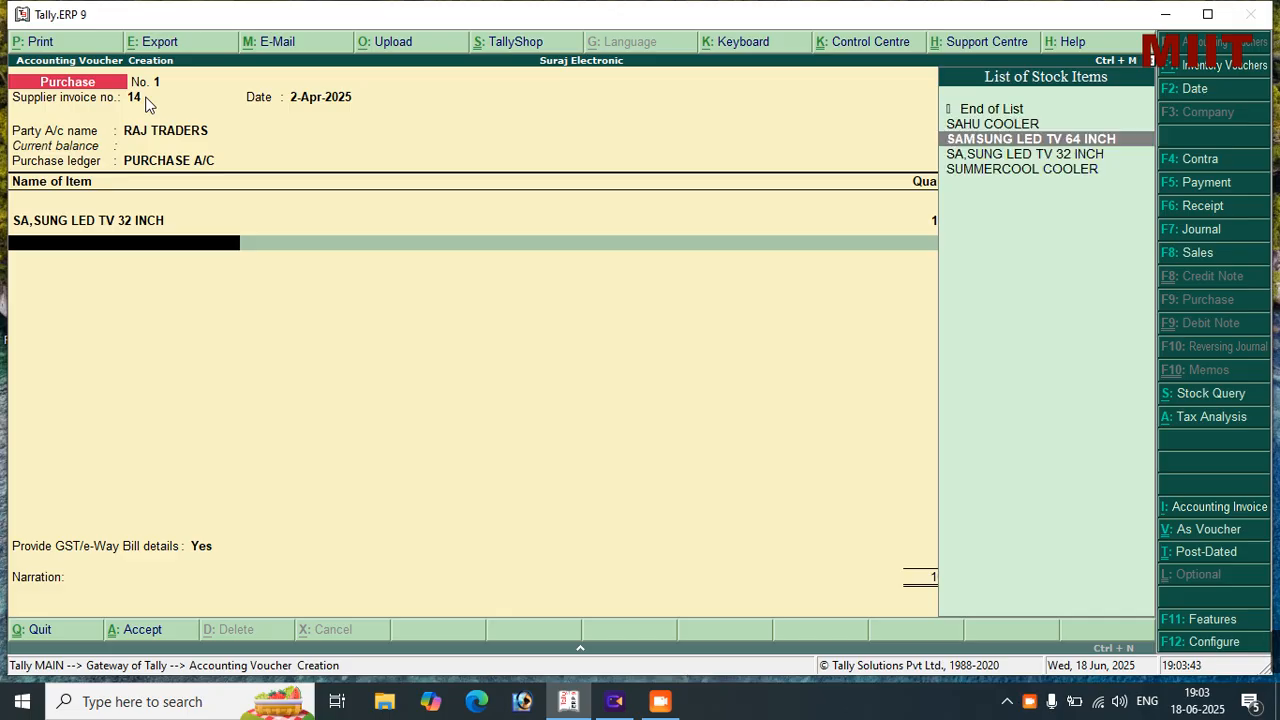
{"action": "key", "text": "Return"}
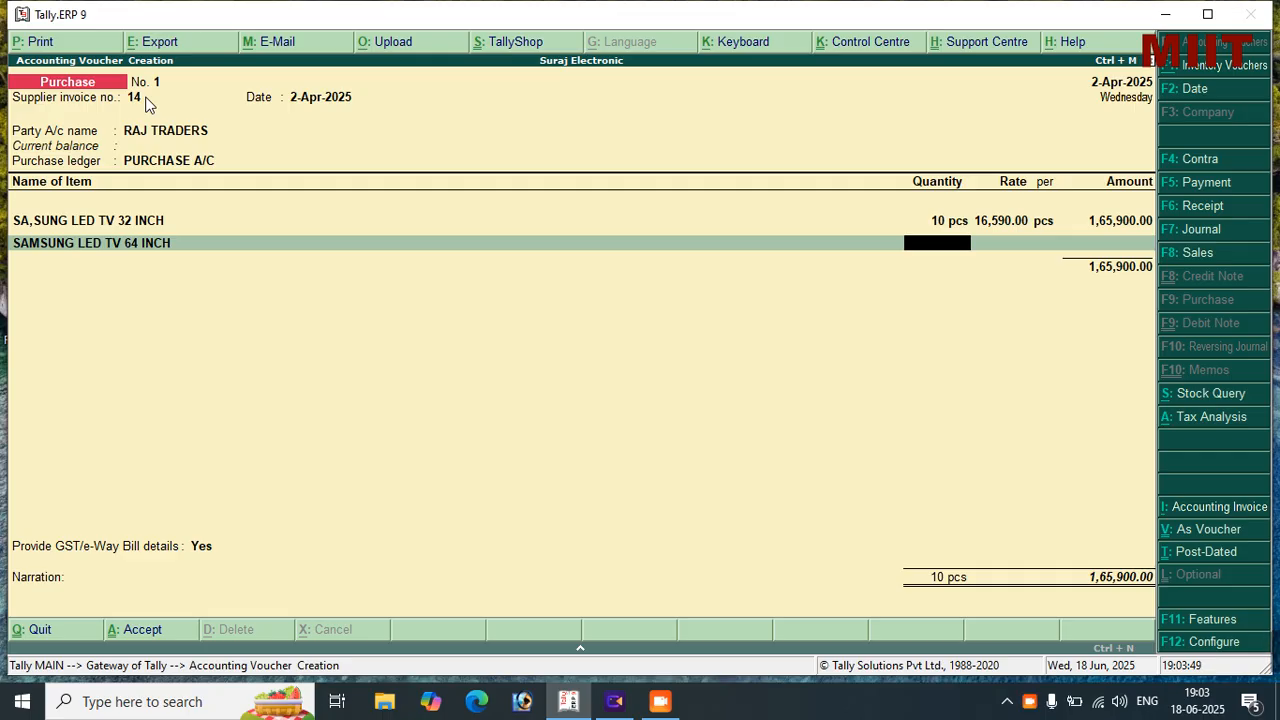
{"action": "type", "text": "5"}
{"action": "key", "text": "Return"}
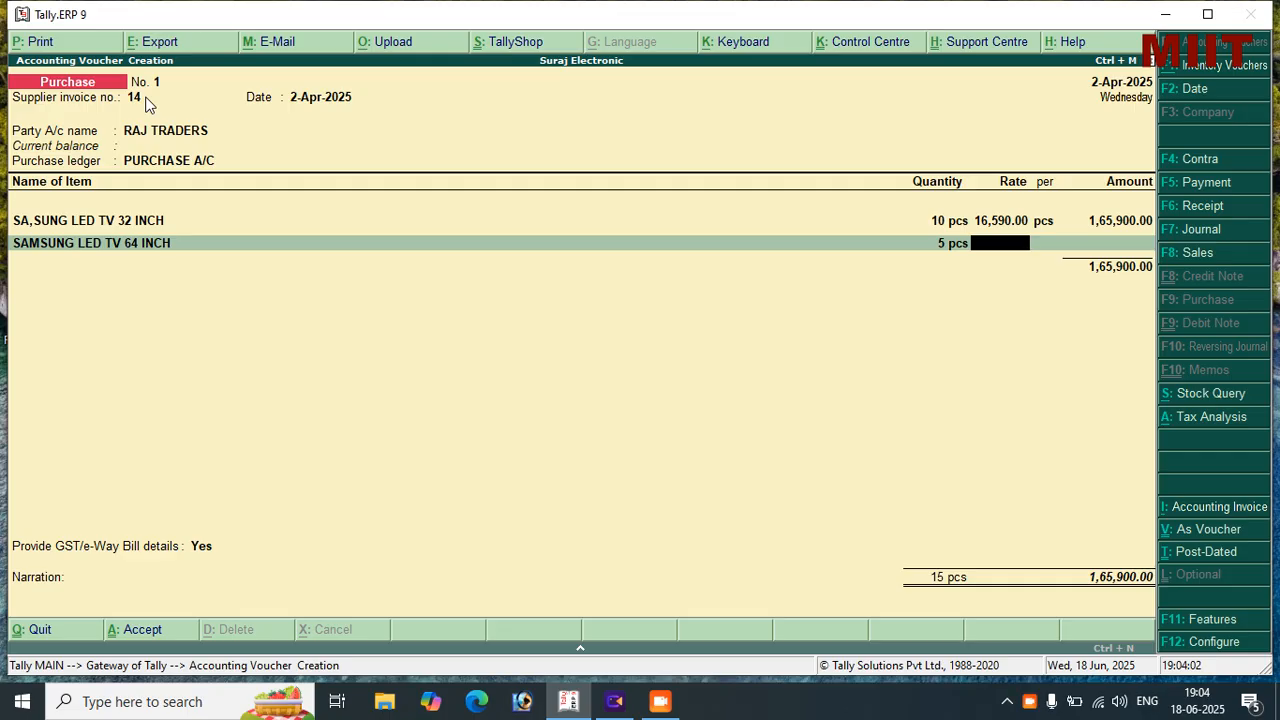
{"action": "type", "text": "20340"}
{"action": "key", "text": "Return"}
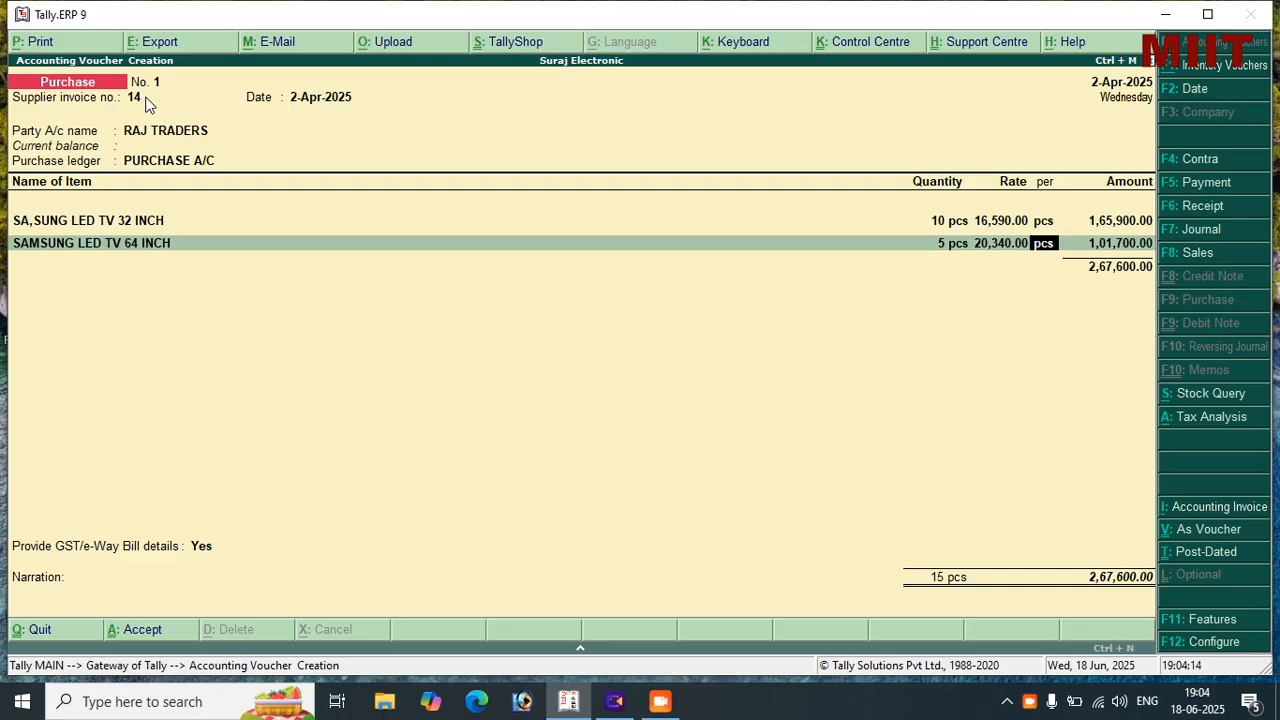
{"action": "key", "text": "Return"}
{"action": "key", "text": "Return"}
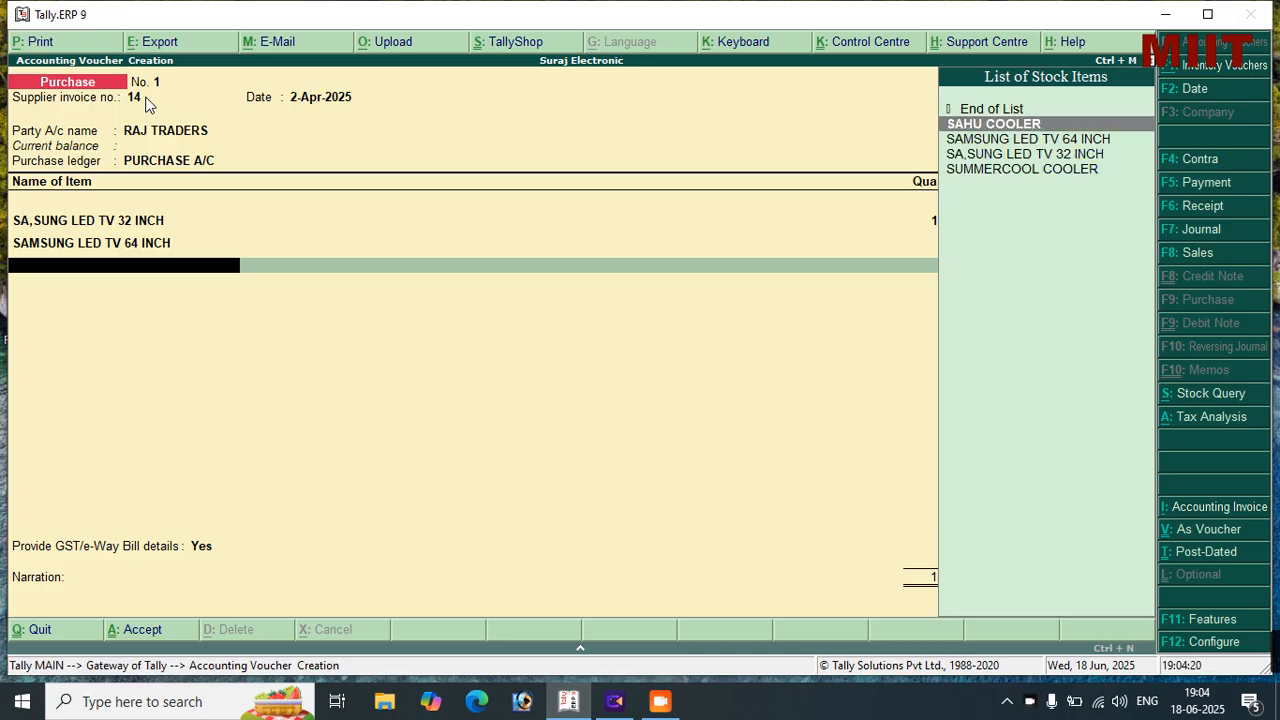
Add the item SUMMERCOOL COOLER with quantity 10 pcs at a rate of 6500 per piece
{"action": "key", "text": "Down"}
{"action": "key", "text": "Down"}
{"action": "key", "text": "Down"}
{"action": "key", "text": "Return"}
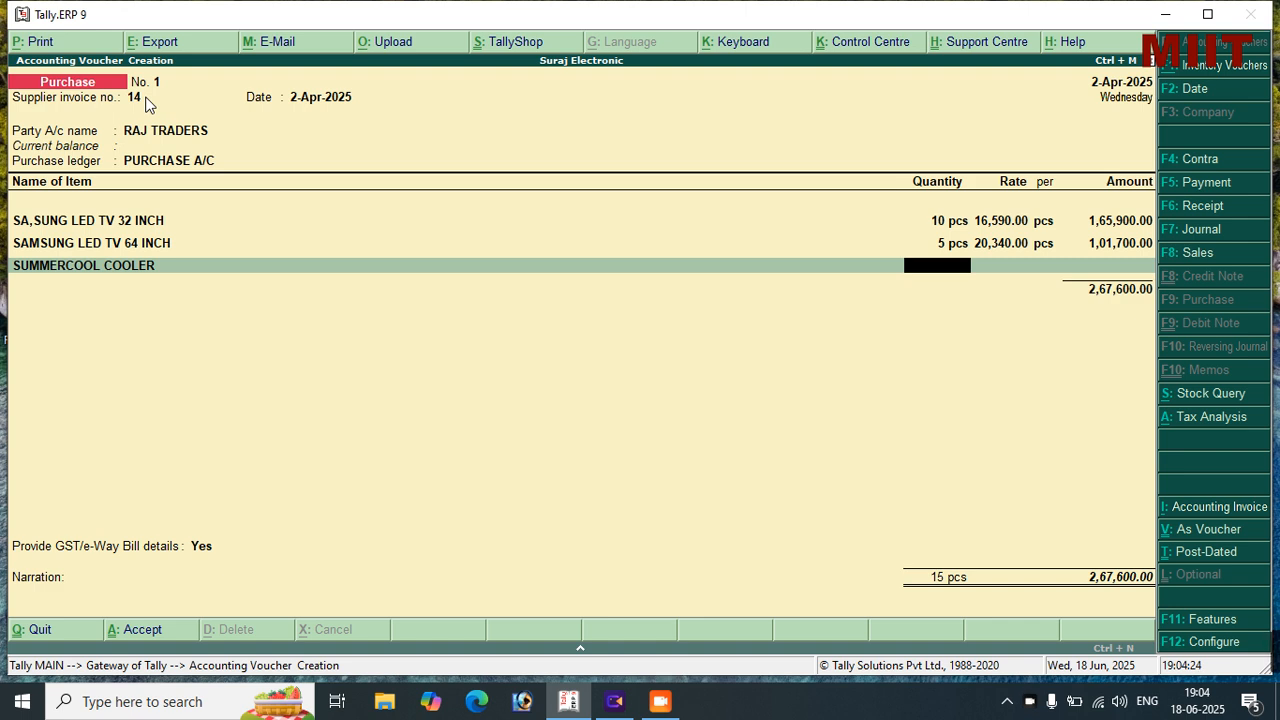
{"action": "type", "text": "10"}
{"action": "key", "text": "Return"}
{"action": "type", "text": "6500"}
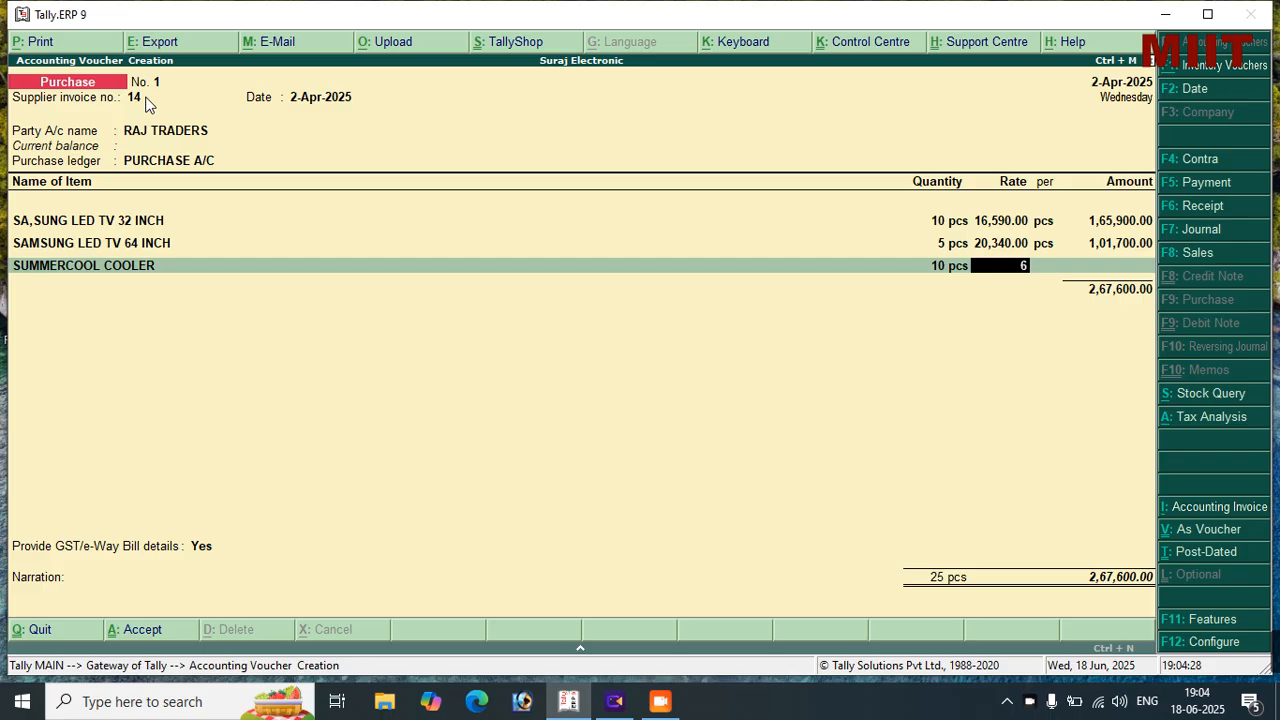
{"action": "key", "text": "Return"}
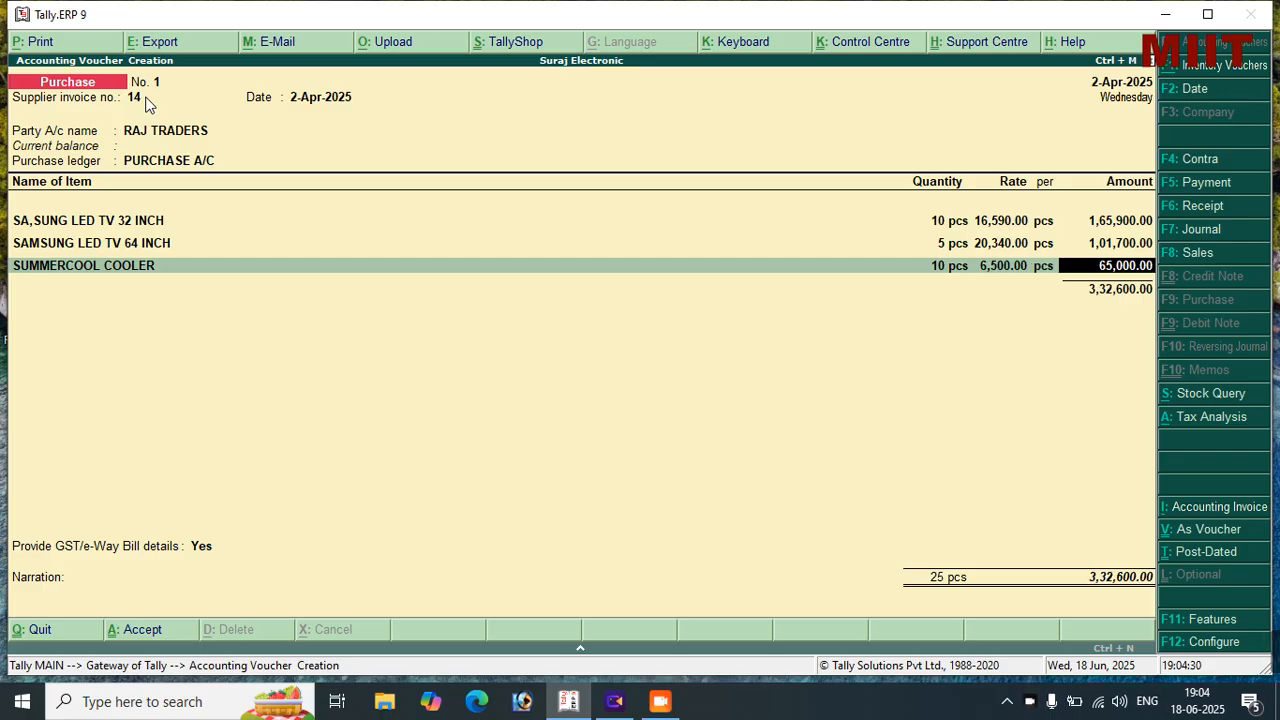
{"action": "key", "text": "Return"}
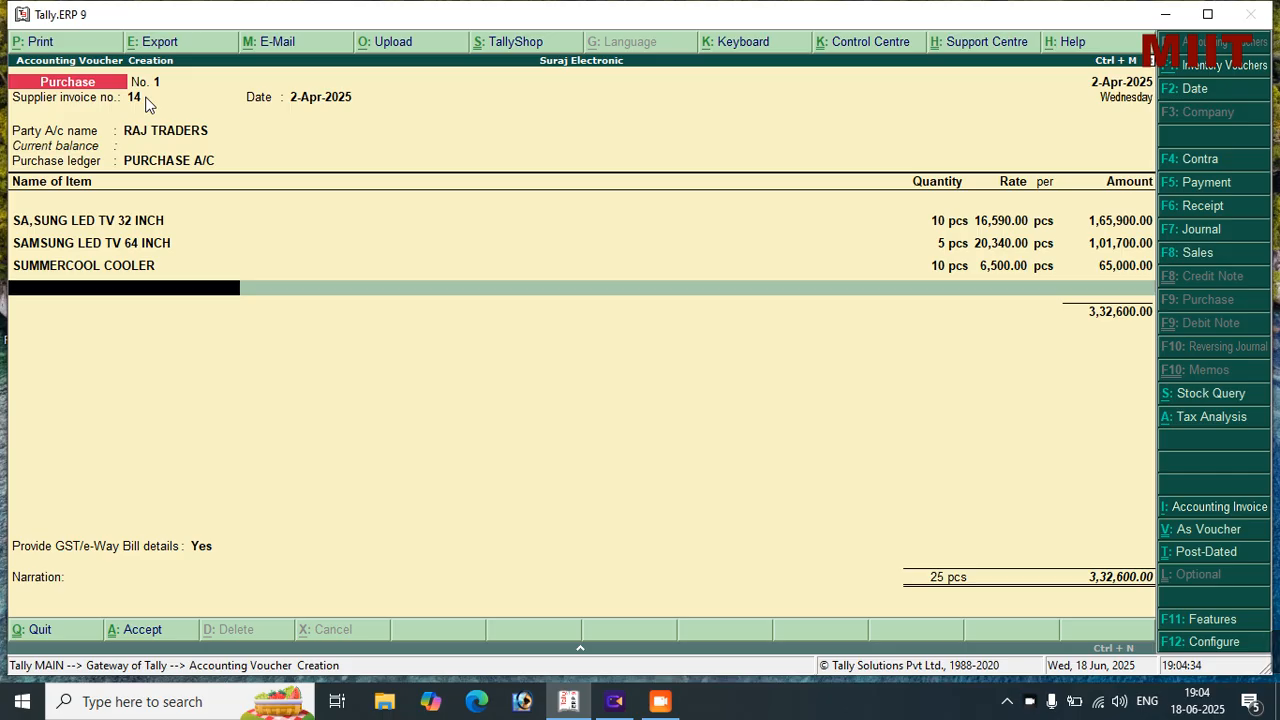
Add the item SAHU COOLER with quantity 15 pcs at a rate of 7800 per piece
{"action": "key", "text": "Return"}
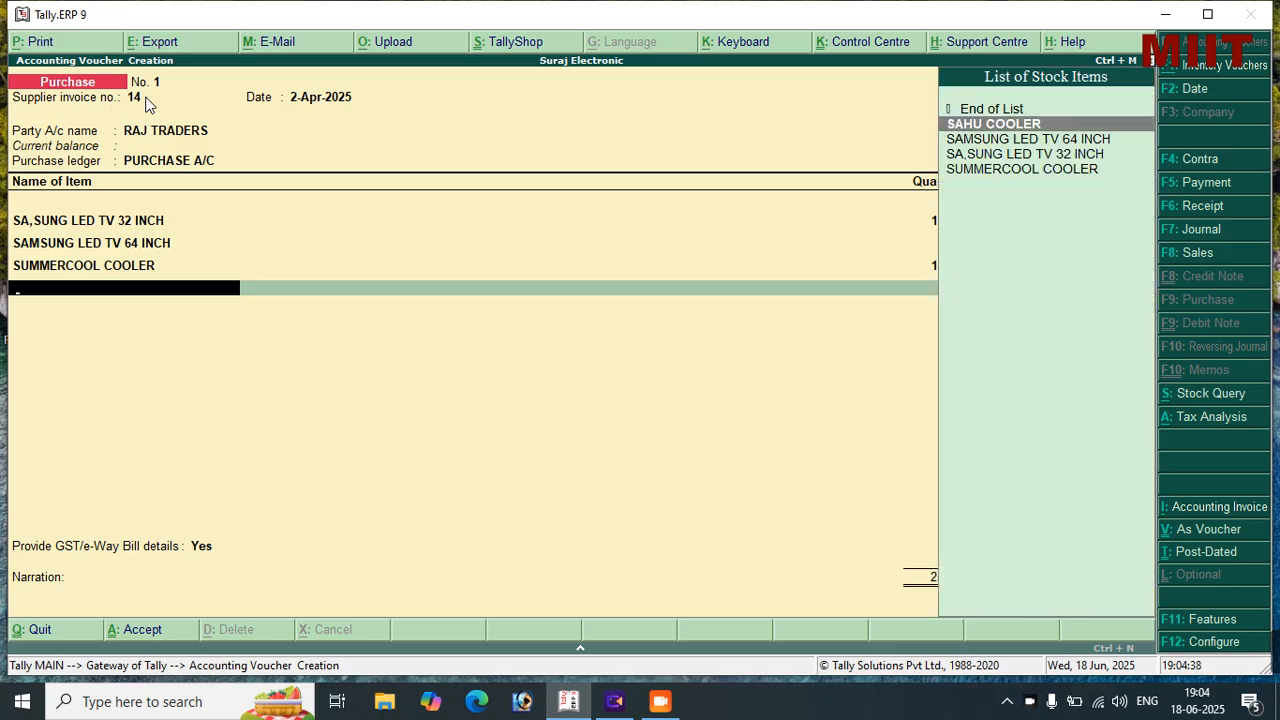
{"action": "key", "text": "Return"}
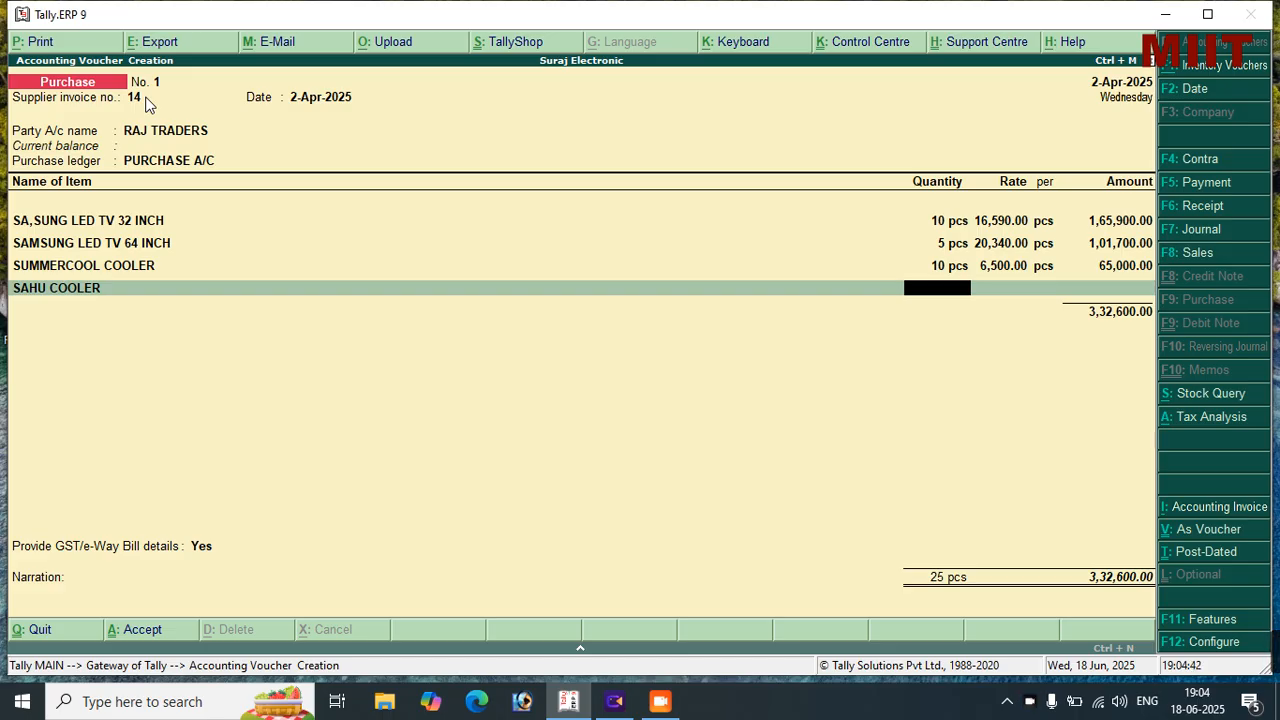
{"action": "type", "text": "15"}
{"action": "key", "text": "Return"}
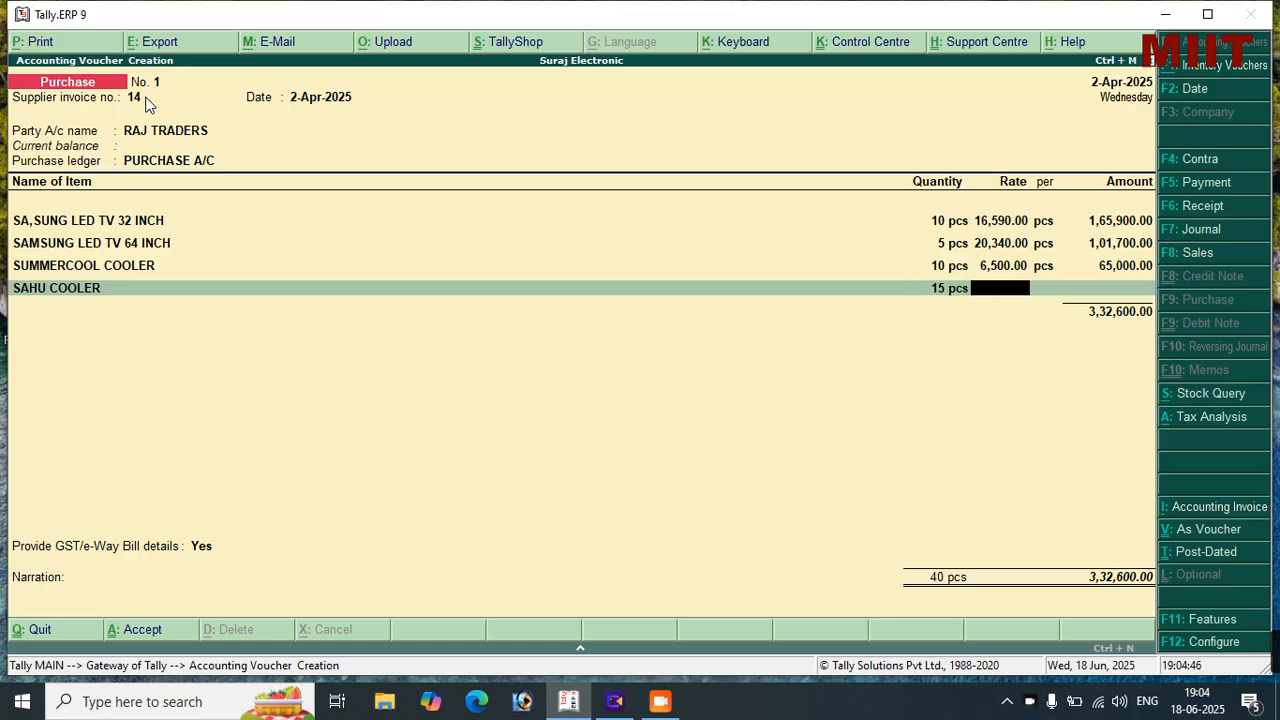
{"action": "type", "text": "7800"}
{"action": "key", "text": "Return"}
{"action": "key", "text": "Return"}
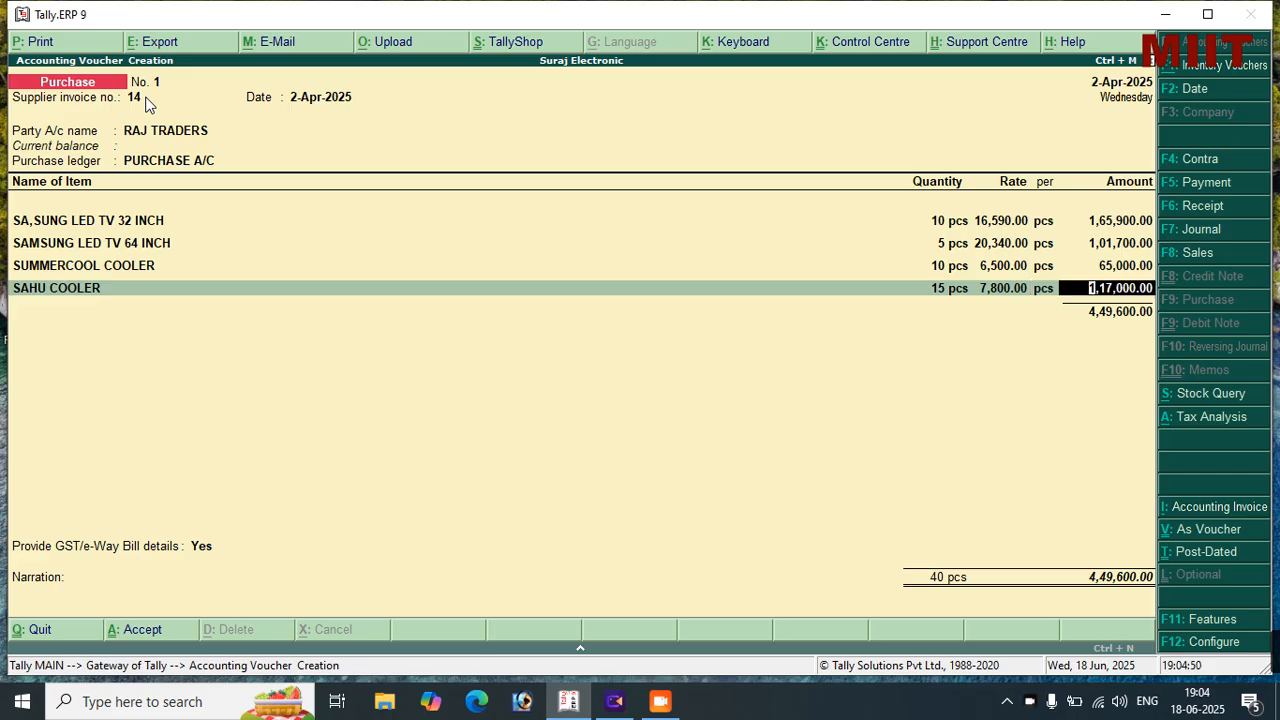
{"action": "key", "text": "Return"}
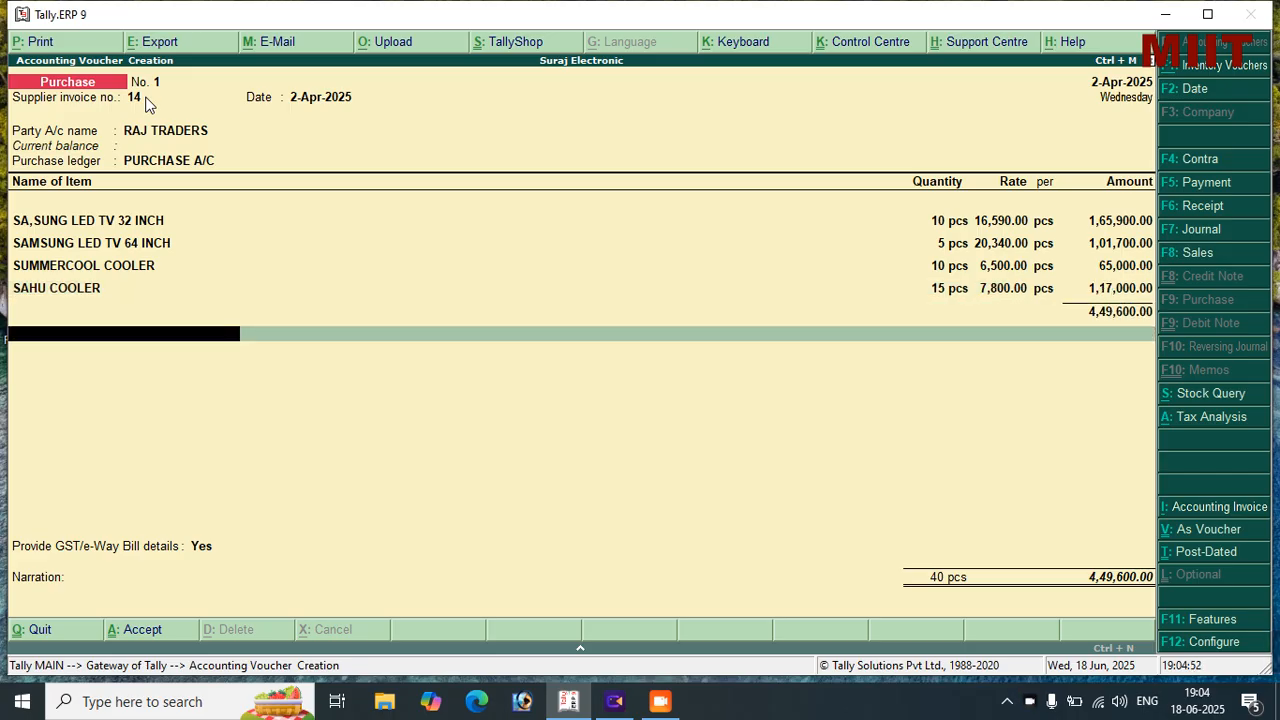
End the stock item entries and go to the ledger line below them
{"action": "key", "text": "Return"}
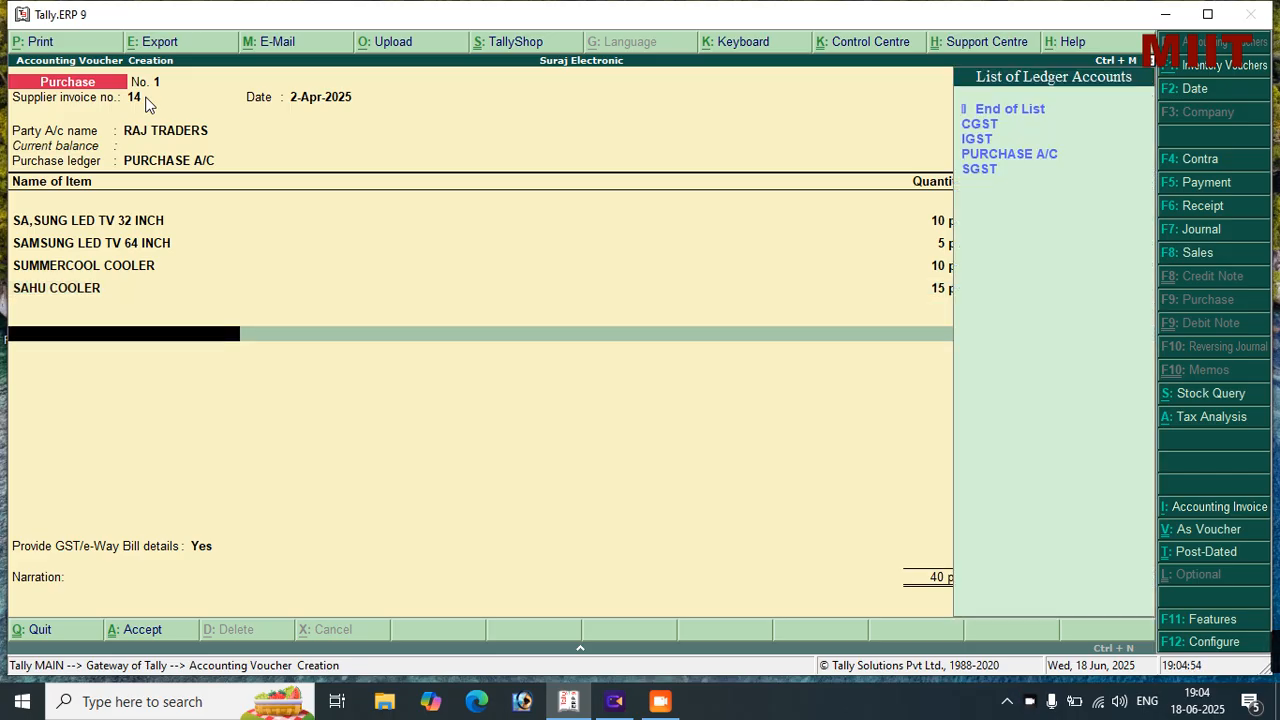
{"action": "key", "text": "BackSpace"}
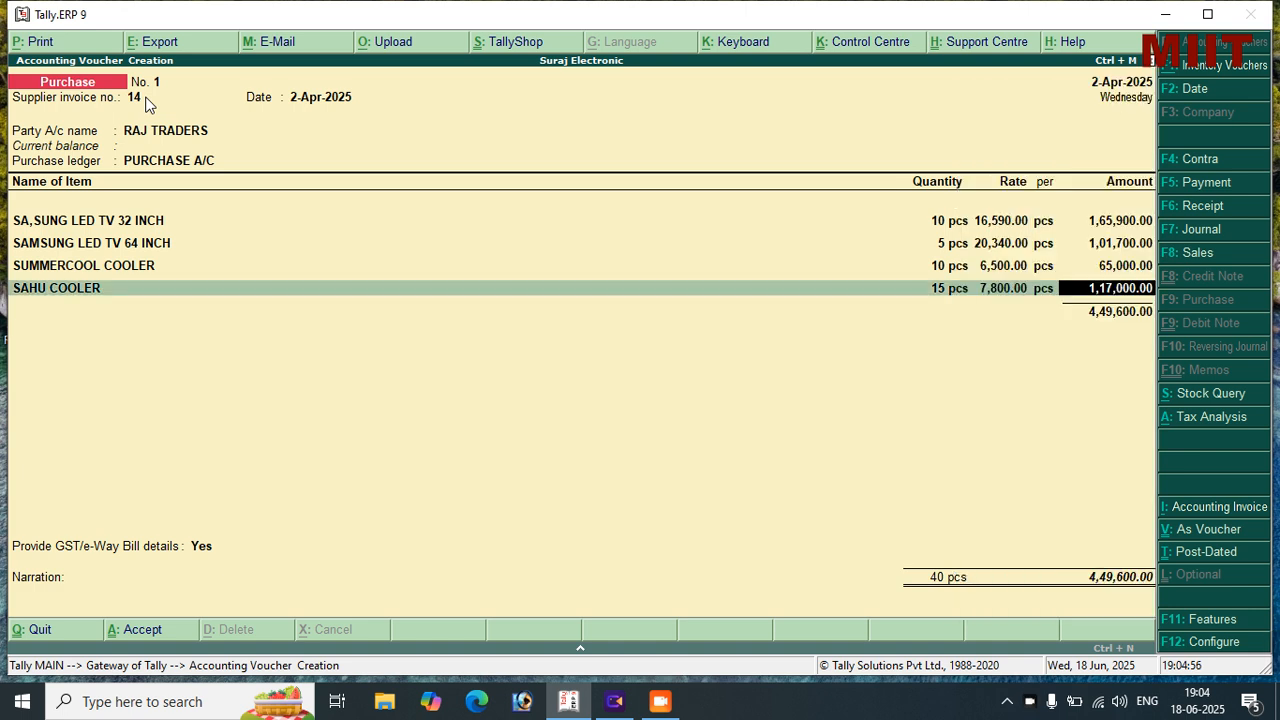
{"action": "key", "text": "Return"}
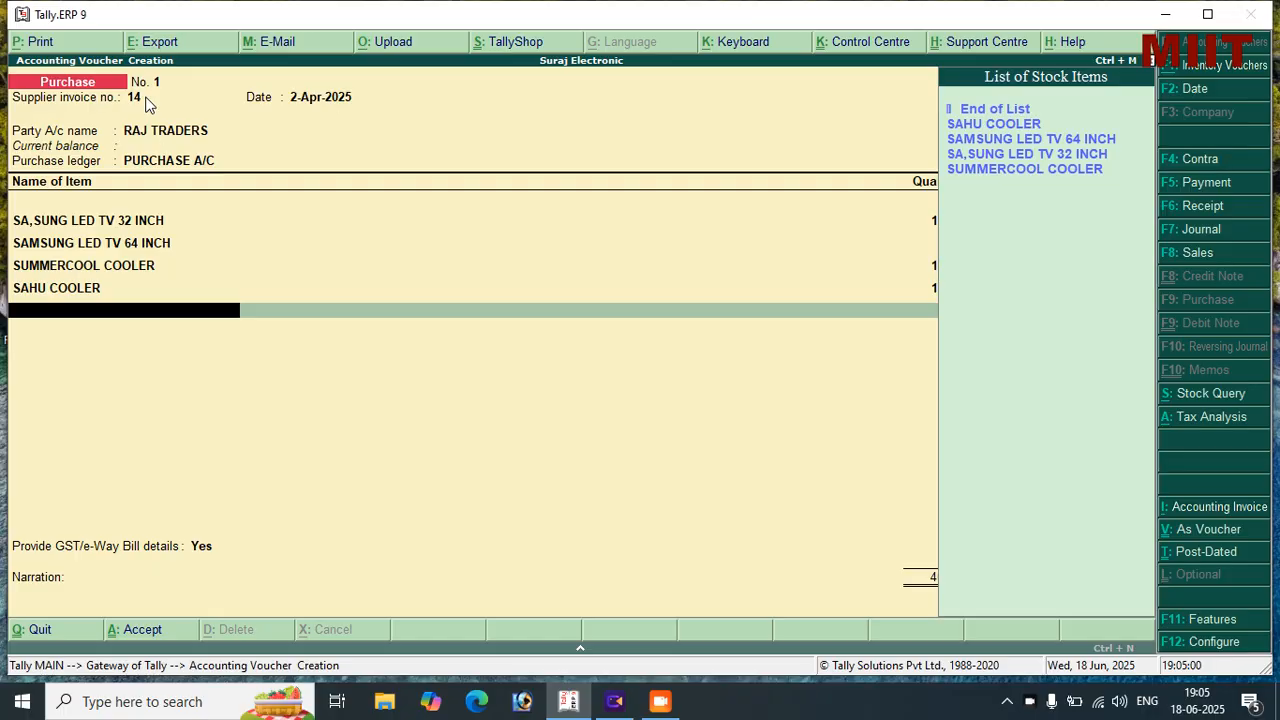
{"action": "key", "text": "BackSpace"}
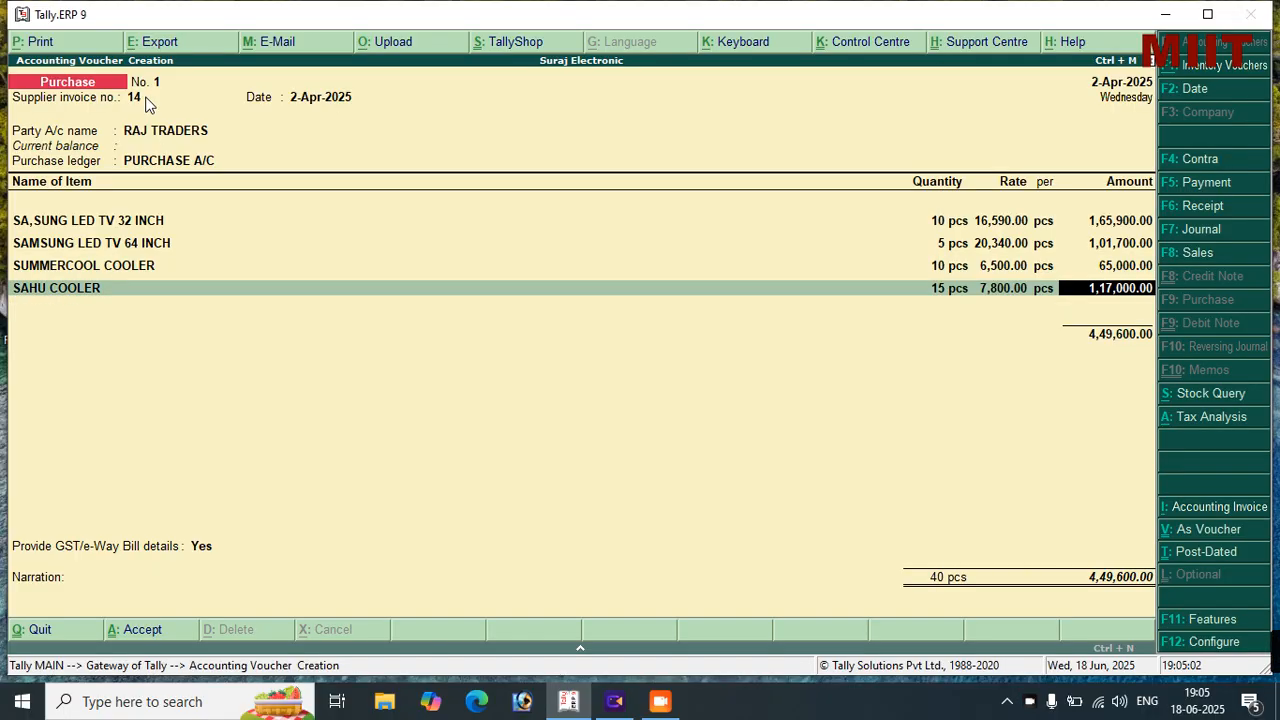
{"action": "key", "text": "Return"}
{"action": "key", "text": "Return"}
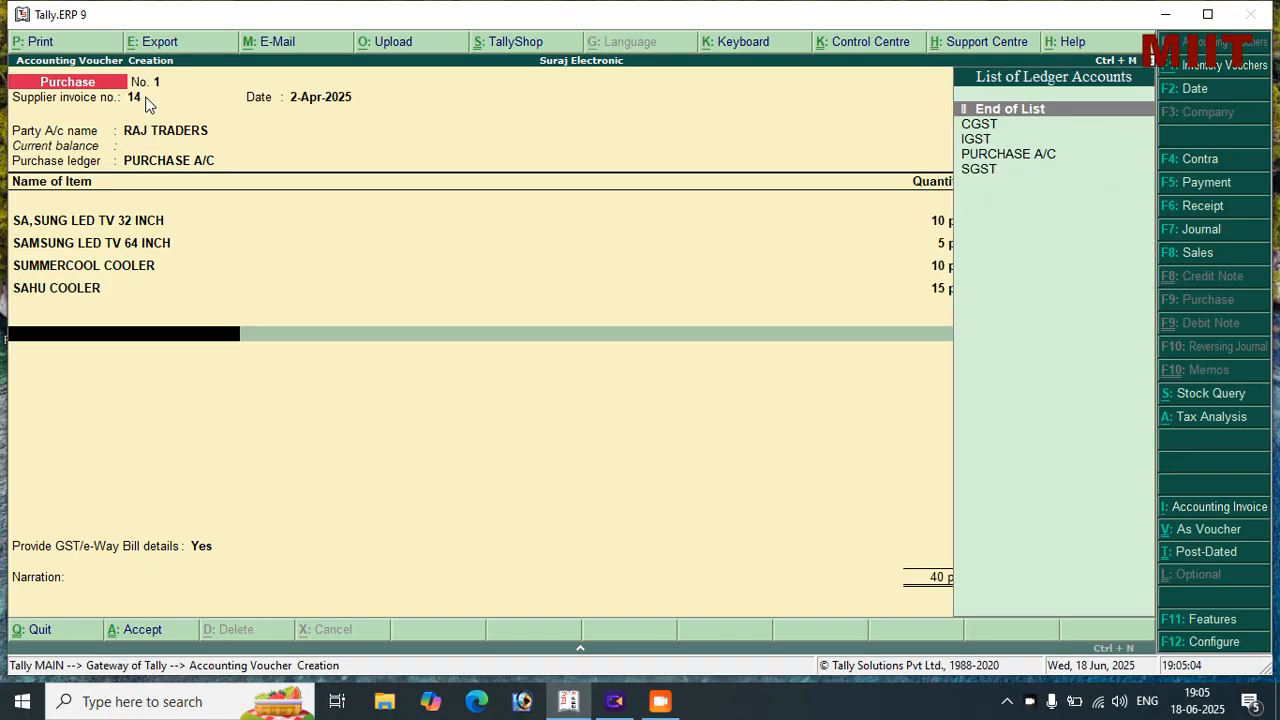
Add the CGST ledger below the stock items with its calculated amount
{"action": "key", "text": "Down"}
{"action": "key", "text": "Down"}
{"action": "key", "text": "Up"}
{"action": "key", "text": "Up"}
{"action": "key", "text": "Down"}
{"action": "key", "text": "Down"}
{"action": "key", "text": "Down"}
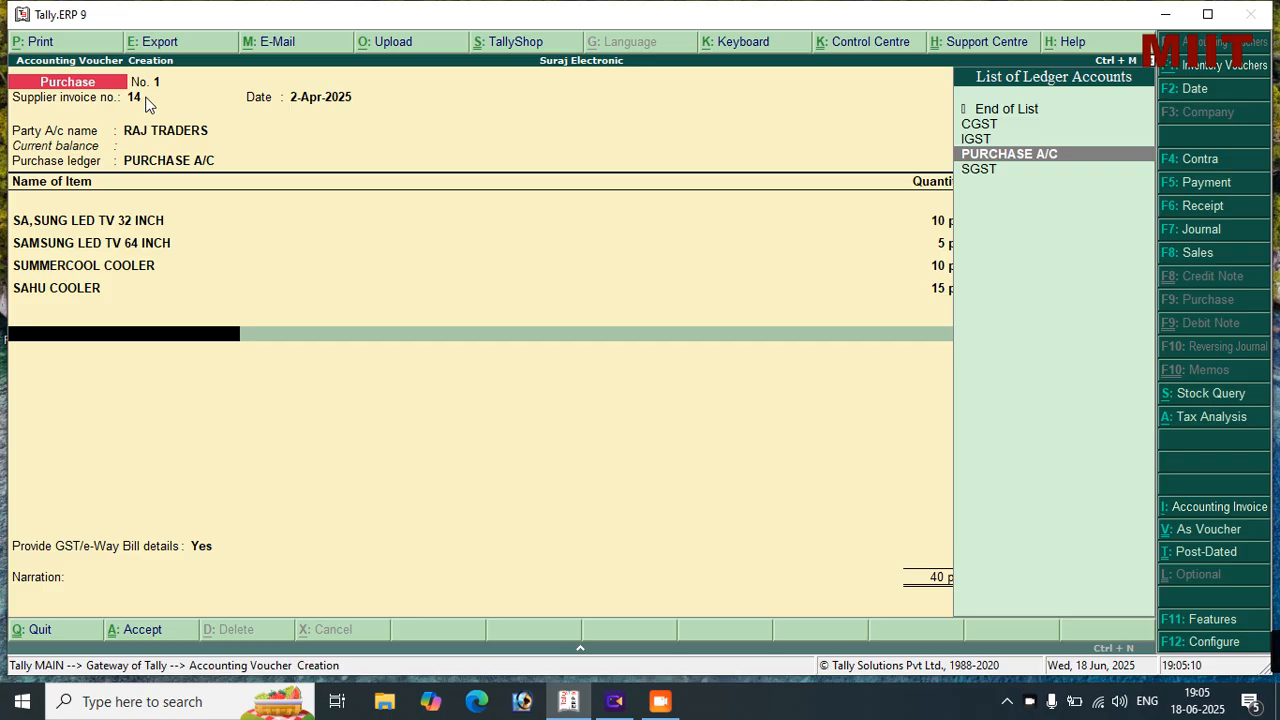
{"action": "key", "text": "Up"}
{"action": "key", "text": "Up"}
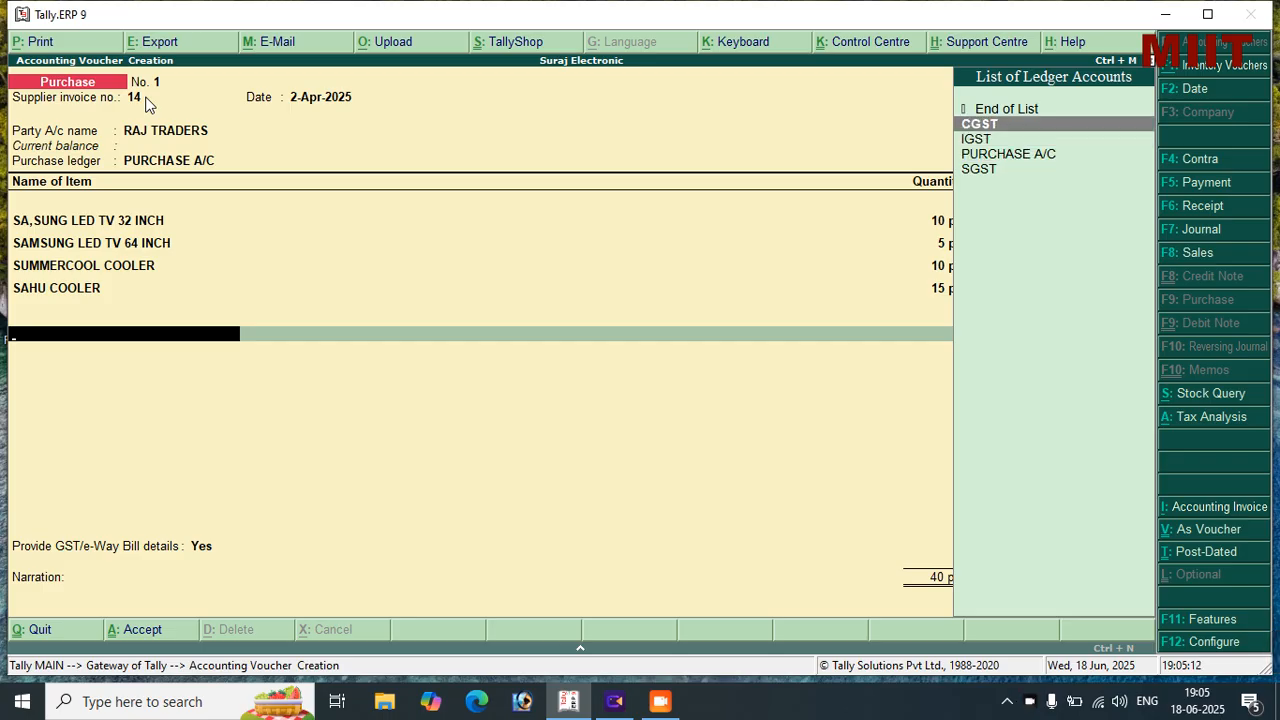
{"action": "key", "text": "Return"}
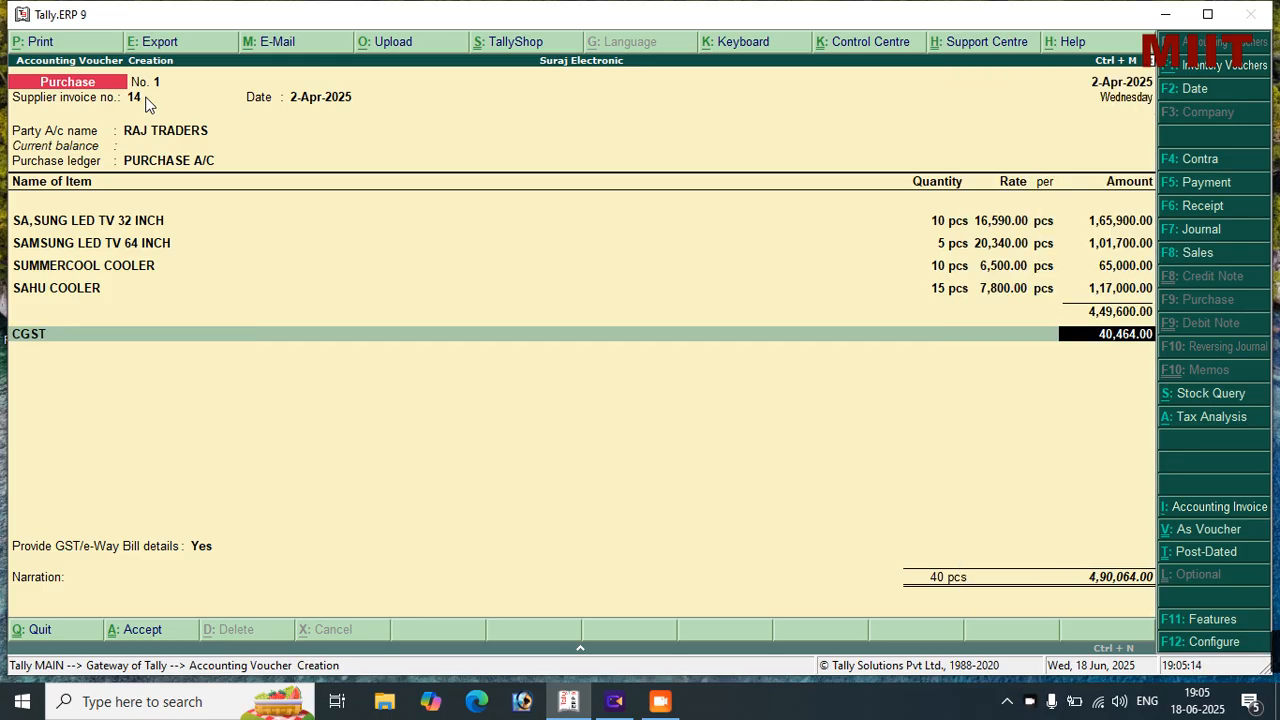
{"action": "key", "text": "Return"}
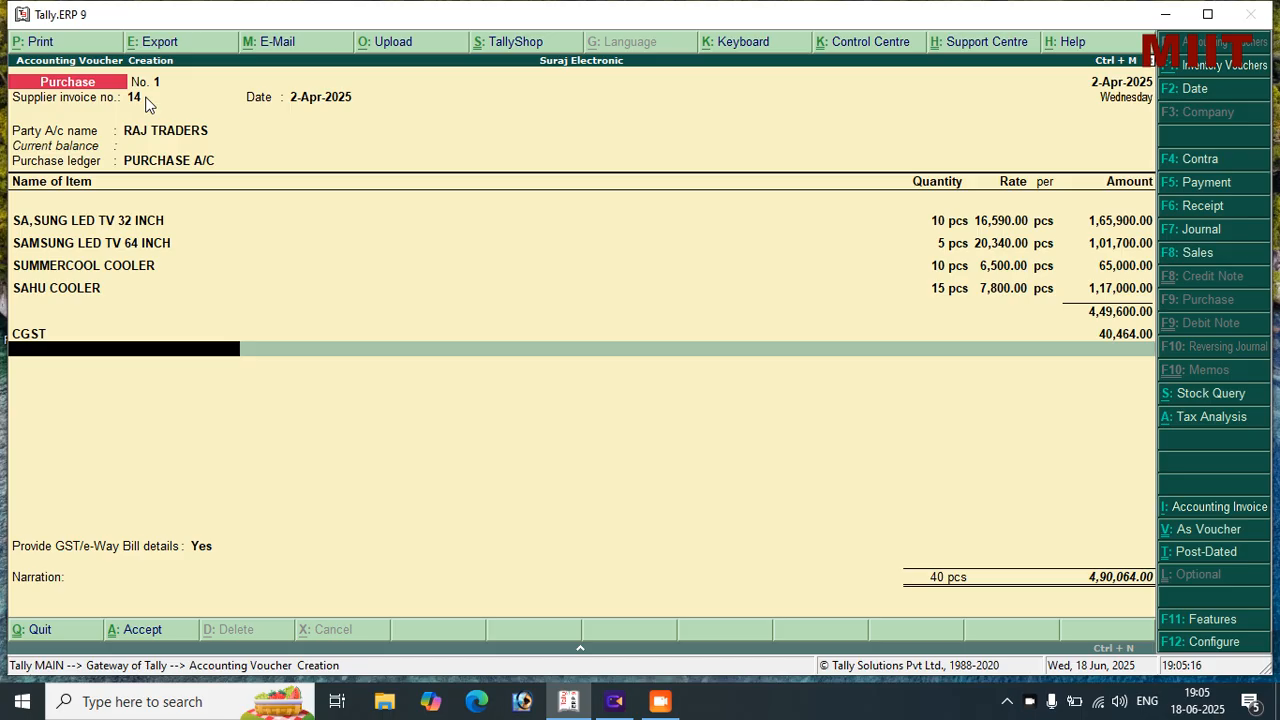
Add the SGST ledger with its calculated amount below CGST and end the ledger entries
{"action": "type", "text": "SGST"}
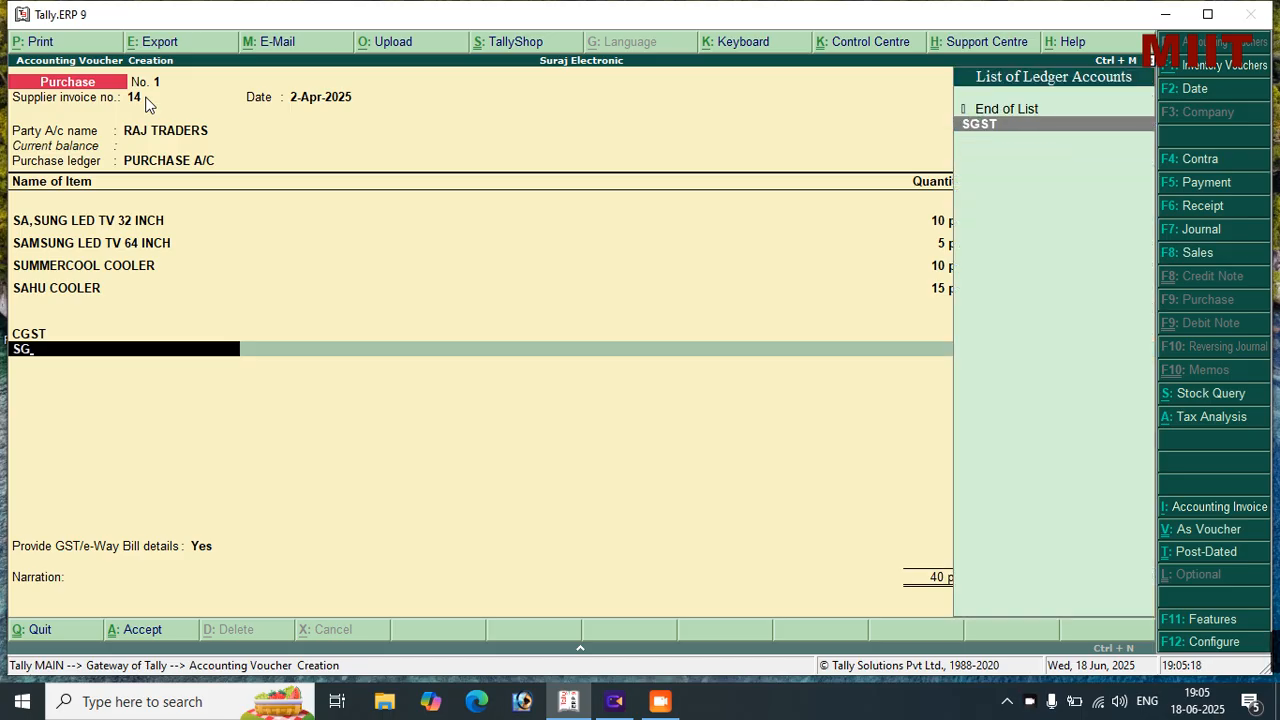
{"action": "key", "text": "Return"}
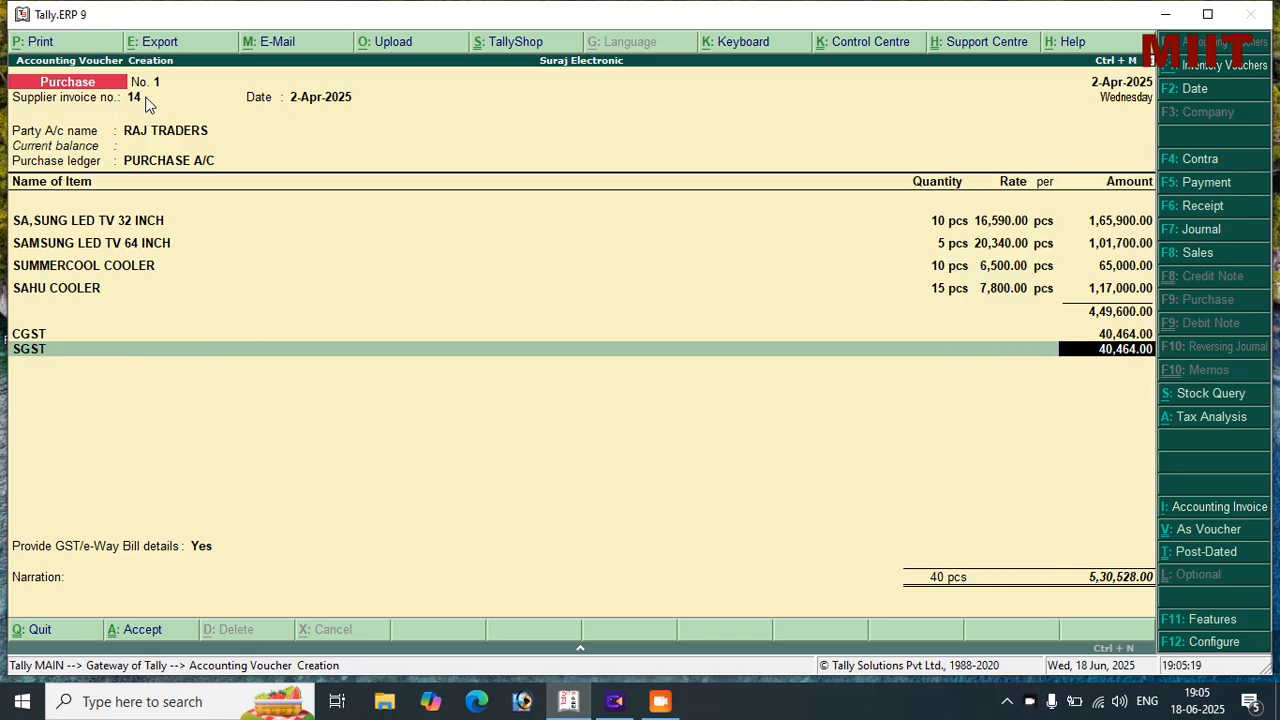
{"action": "key", "text": "Return"}
{"action": "key", "text": "Return"}
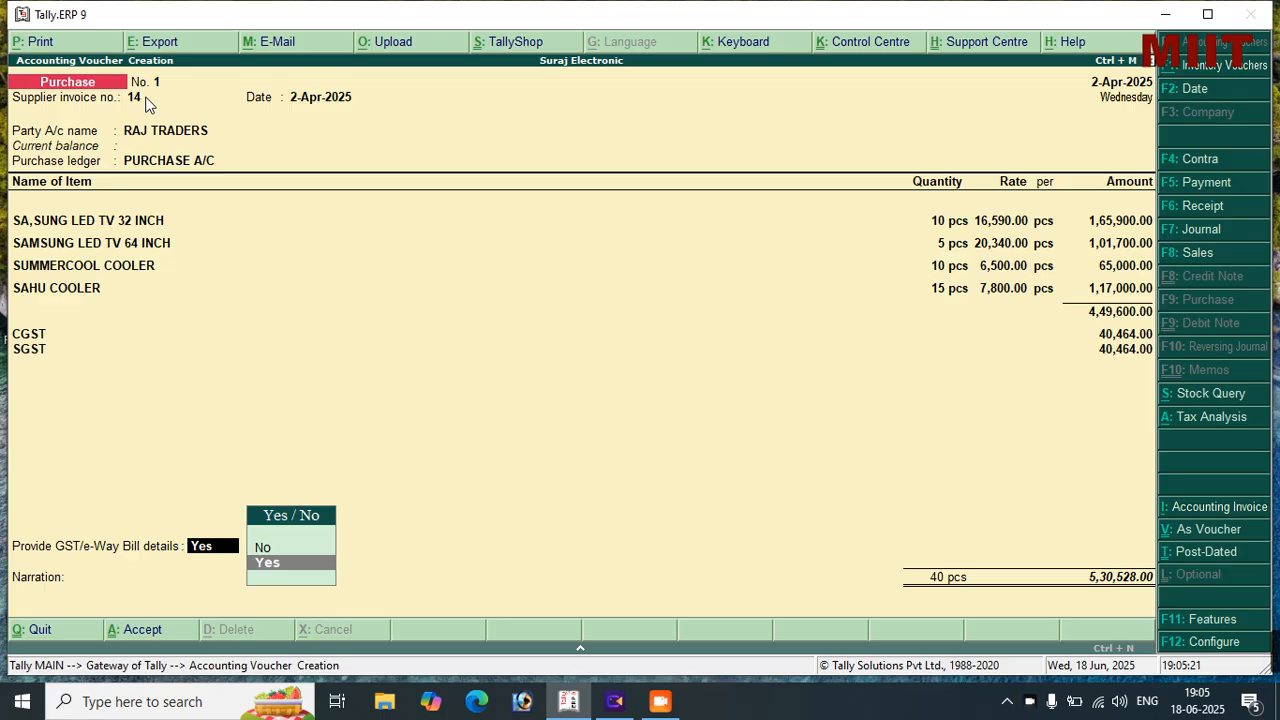
Set Provide GST/e-Way Bill details to No, leave the narration blank and save the purchase voucher
{"action": "key", "text": "Up"}
{"action": "key", "text": "Return"}
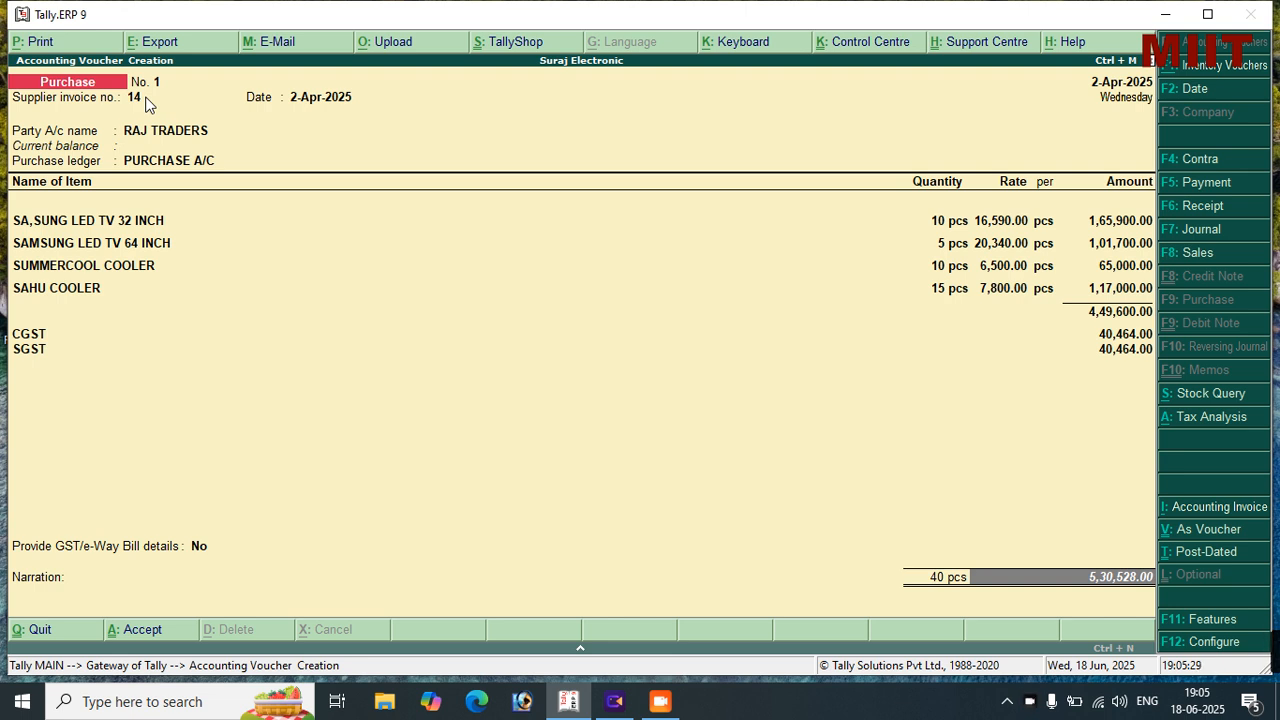
{"action": "key", "text": "Return"}
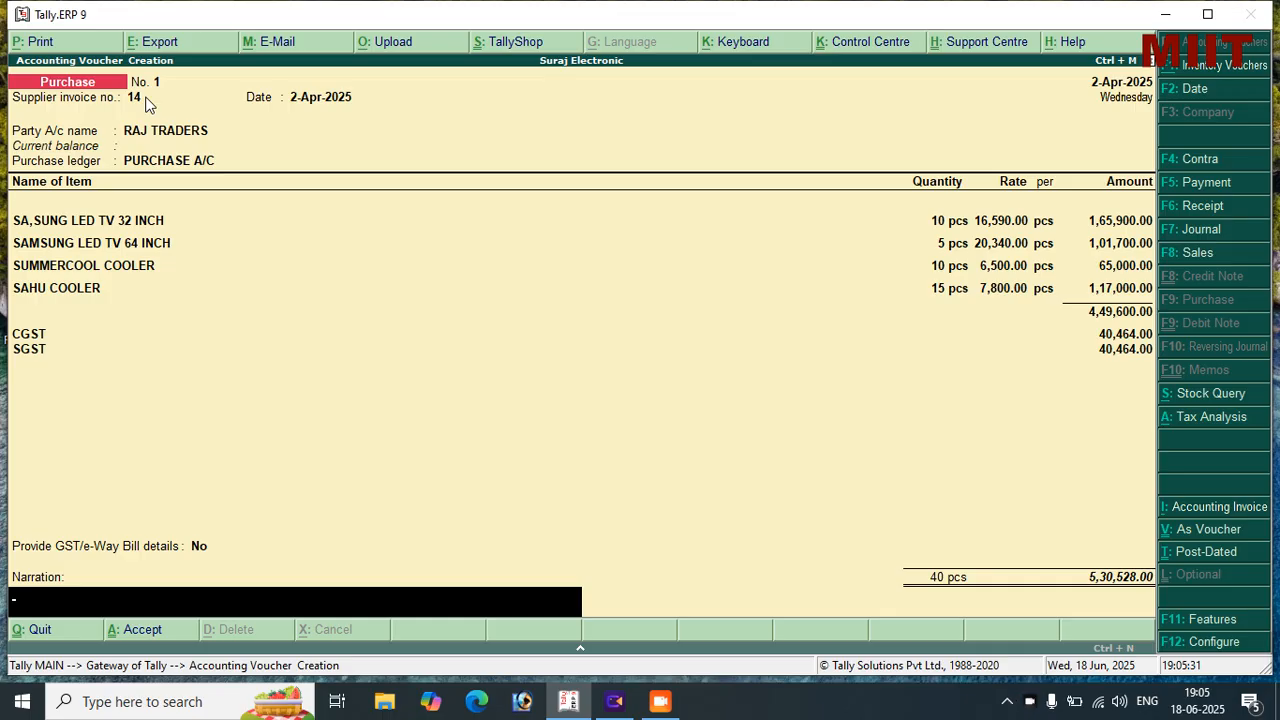
{"action": "key", "text": "Return"}
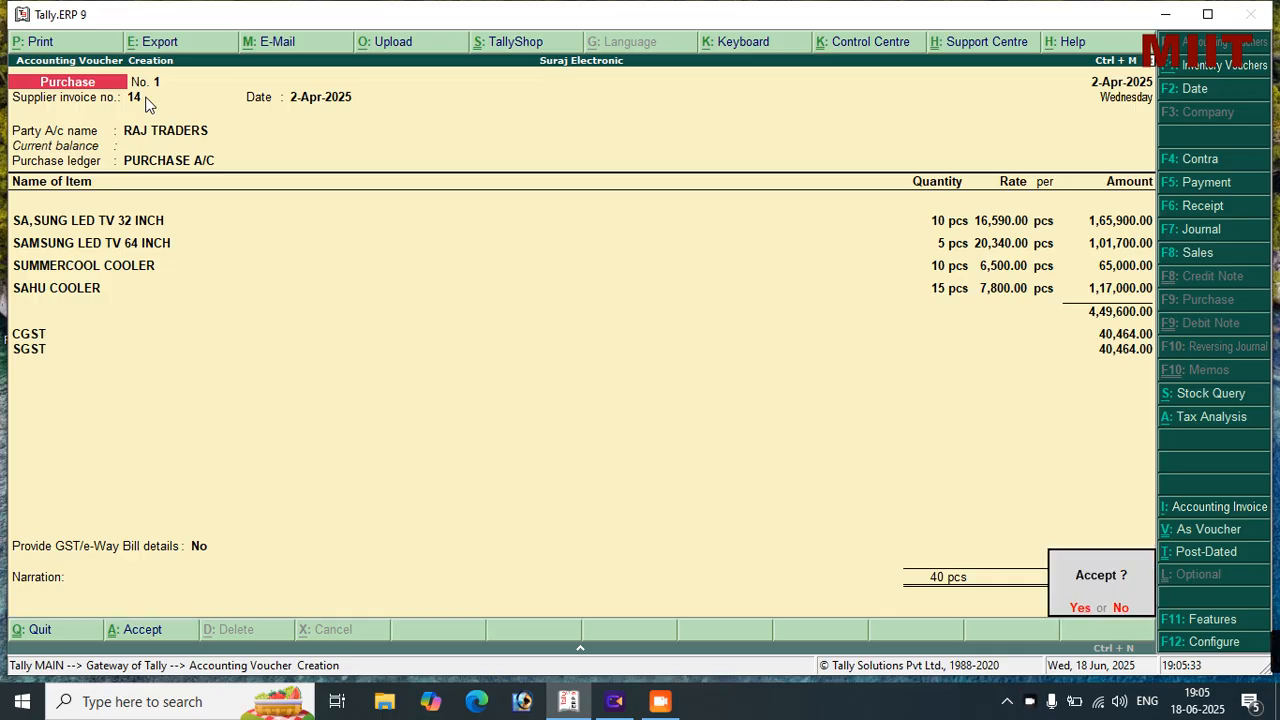
{"action": "key", "text": "Return"}
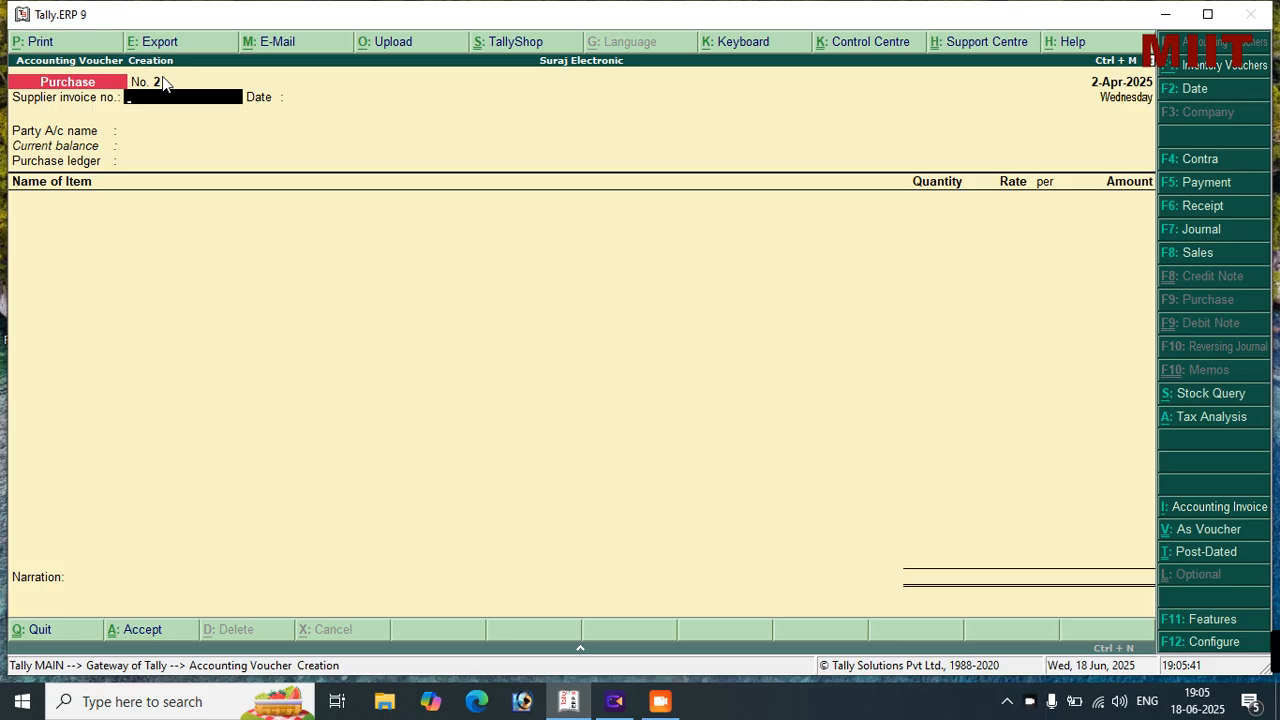
Reopen the saved purchase voucher, view its invoice in print preview and close the preview
{"action": "key", "text": "Page_Up"}
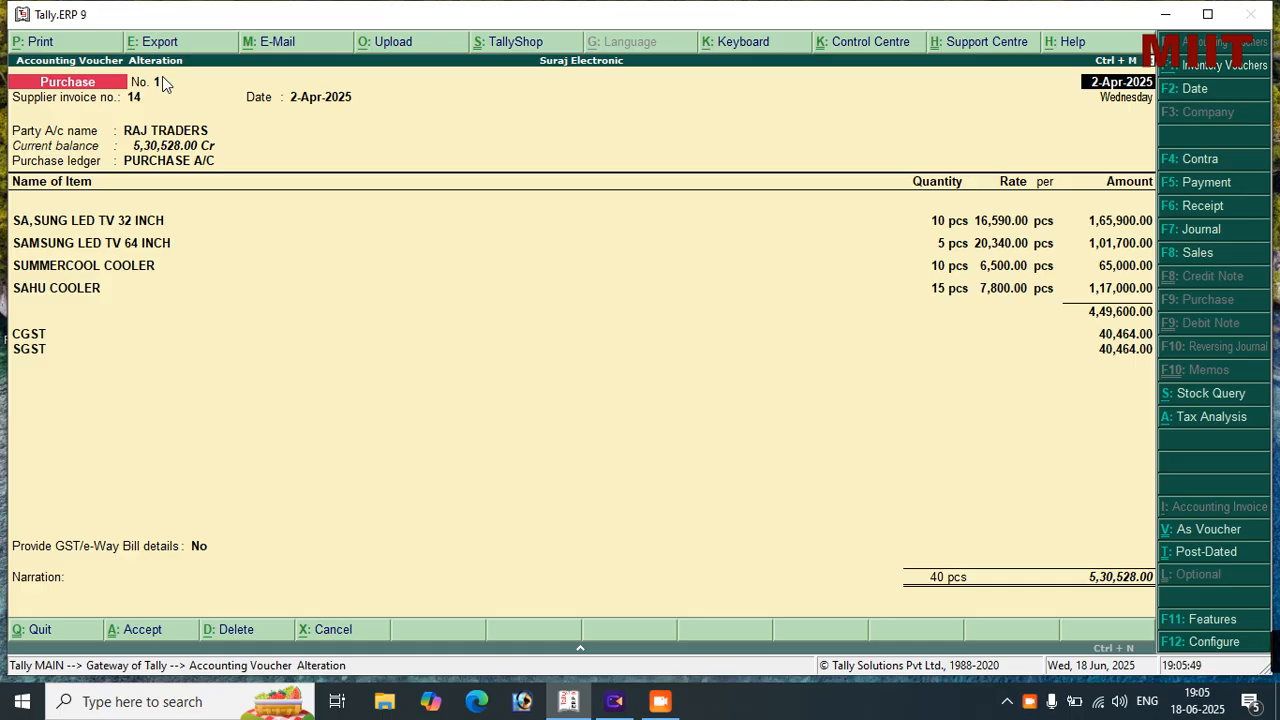
{"action": "key", "text": "alt+p"}
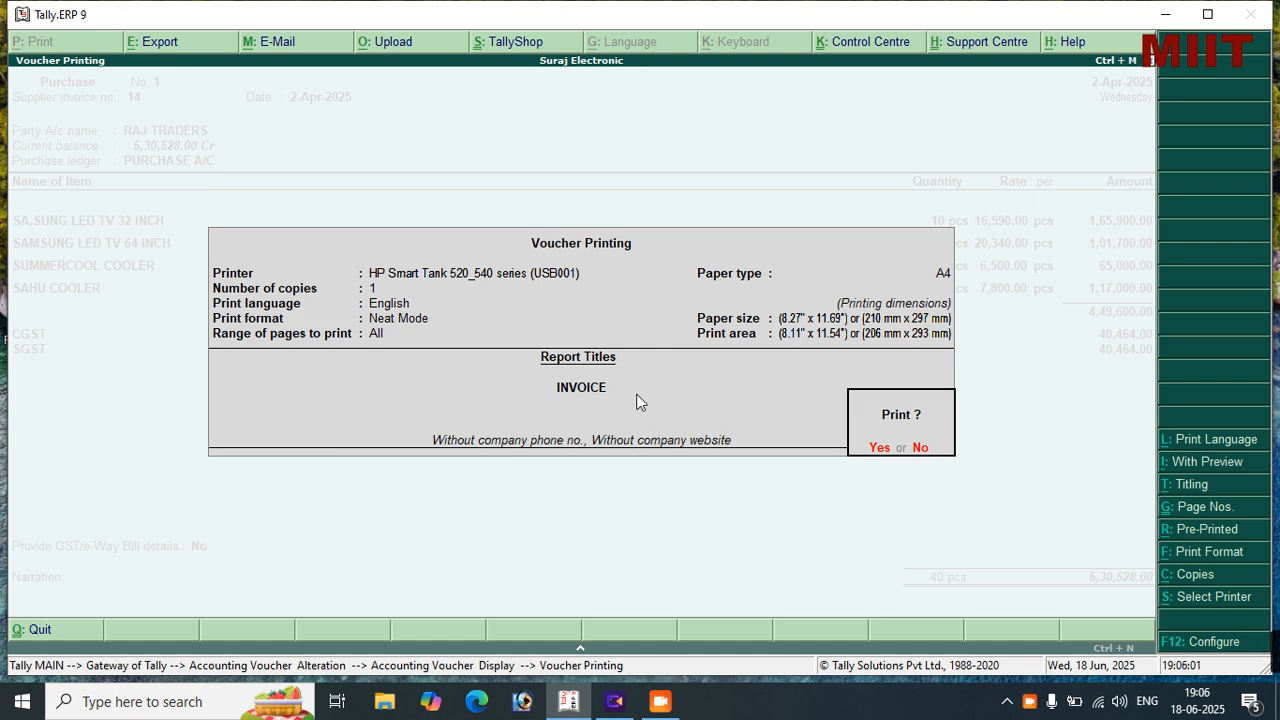
{"action": "left_click", "coordinate": [1217, 462]}
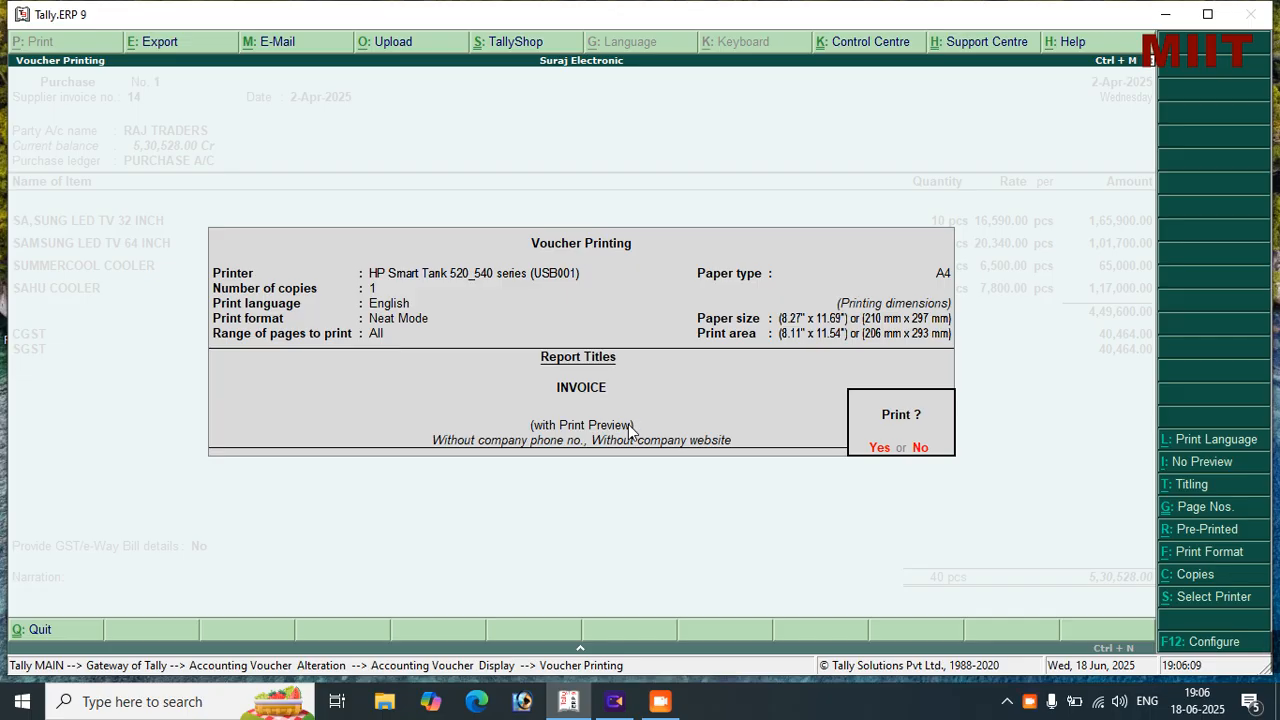
{"action": "key", "text": "Return"}
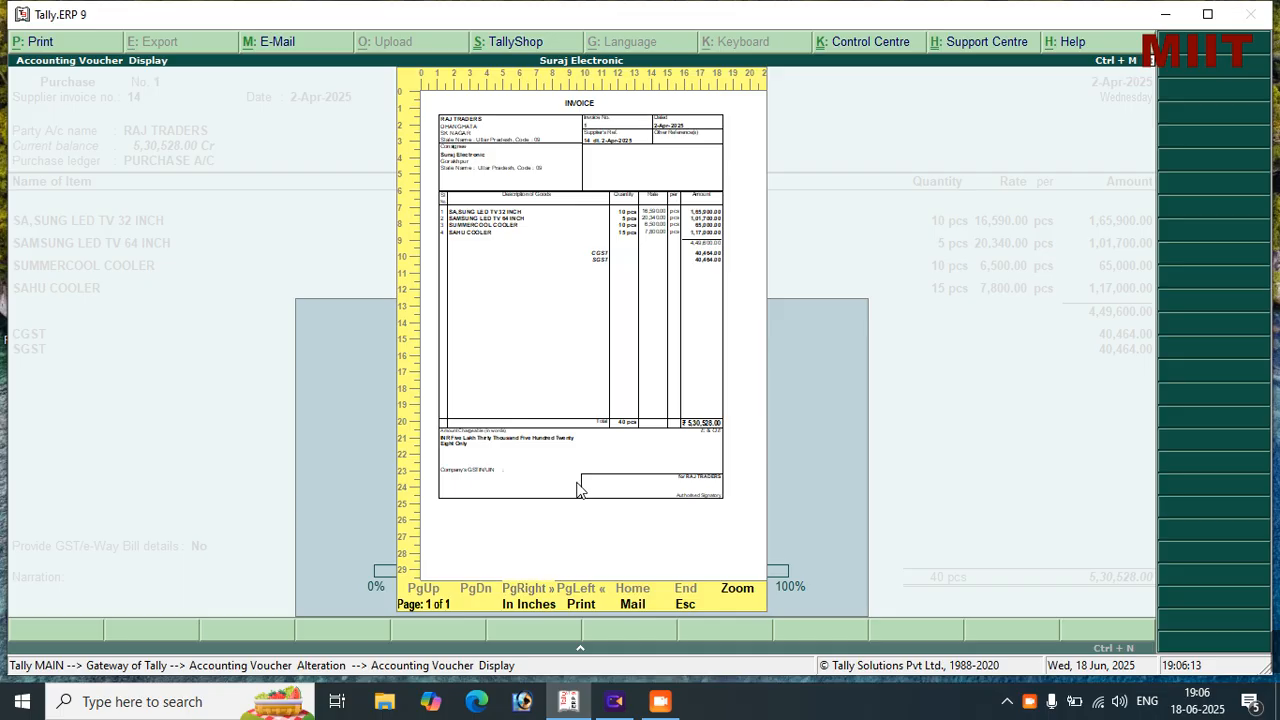
{"action": "left_click", "coordinate": [712, 599]}
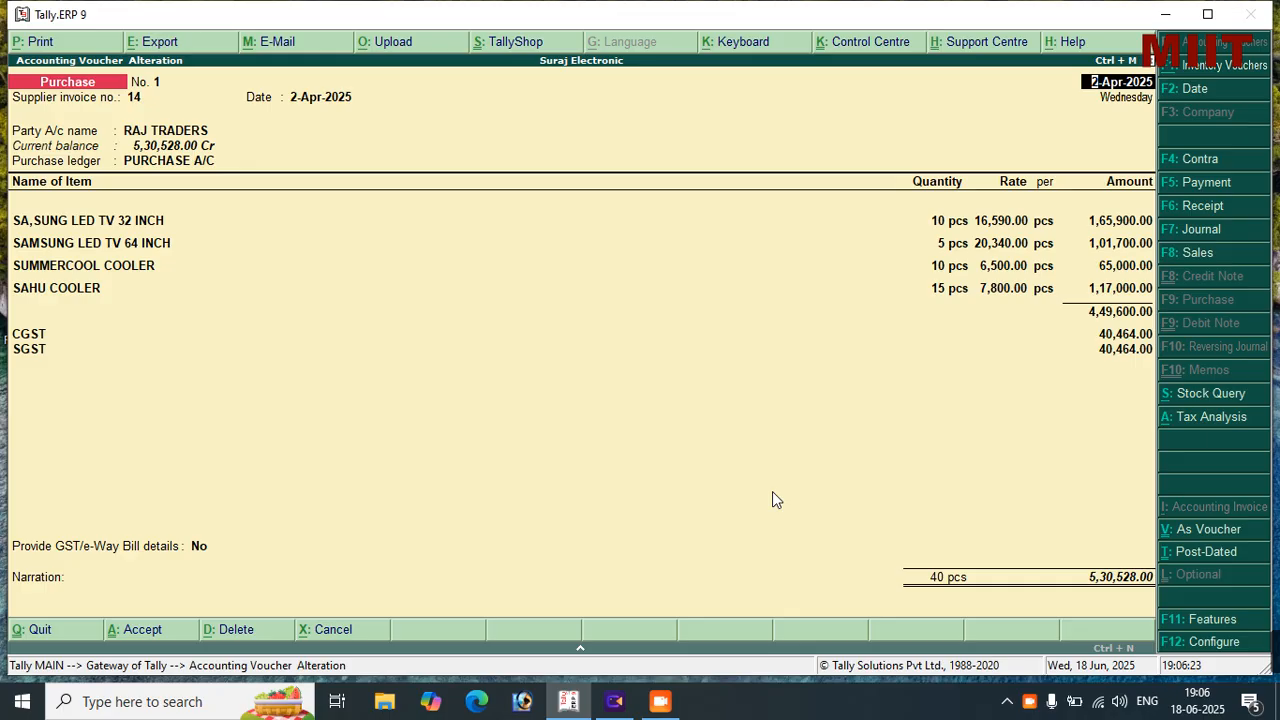
Quit the purchase voucher without saving changes and return to the Gateway of Tally
{"action": "key", "text": "Return"}
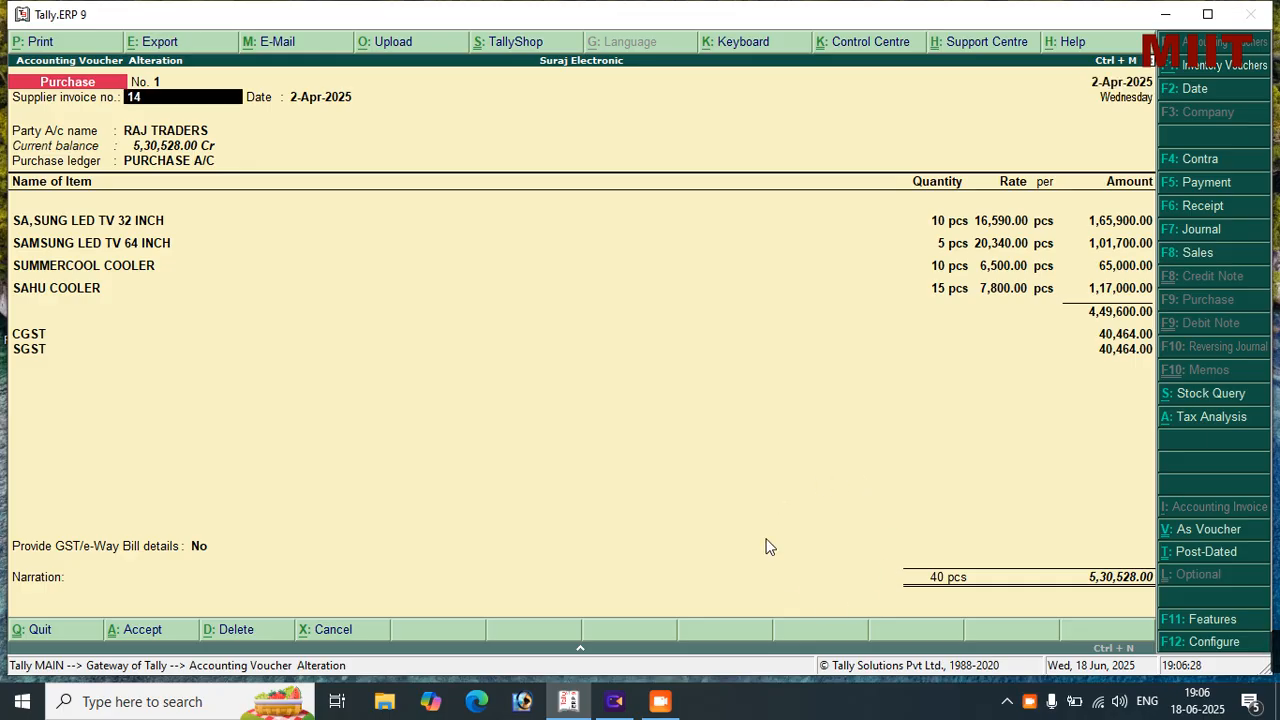
{"action": "key", "text": "BackSpace"}
{"action": "key", "text": "Escape"}
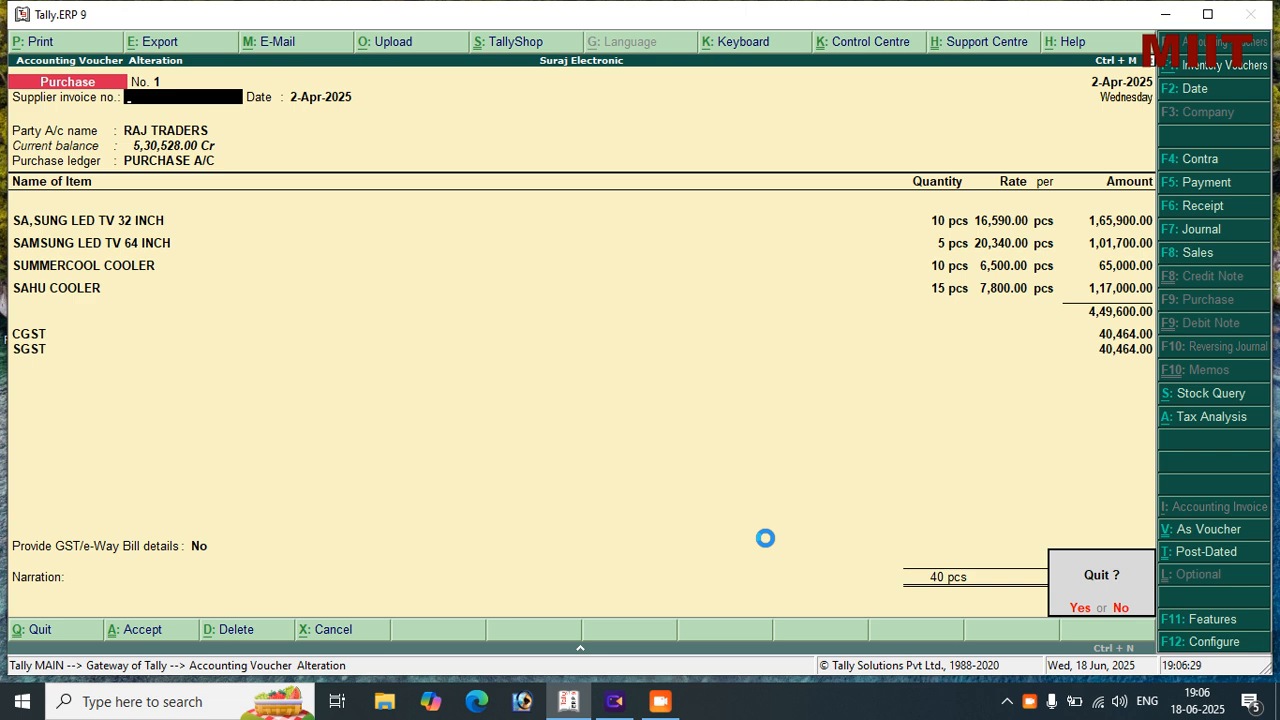
{"action": "key", "text": "y"}
{"action": "key", "text": "Escape"}
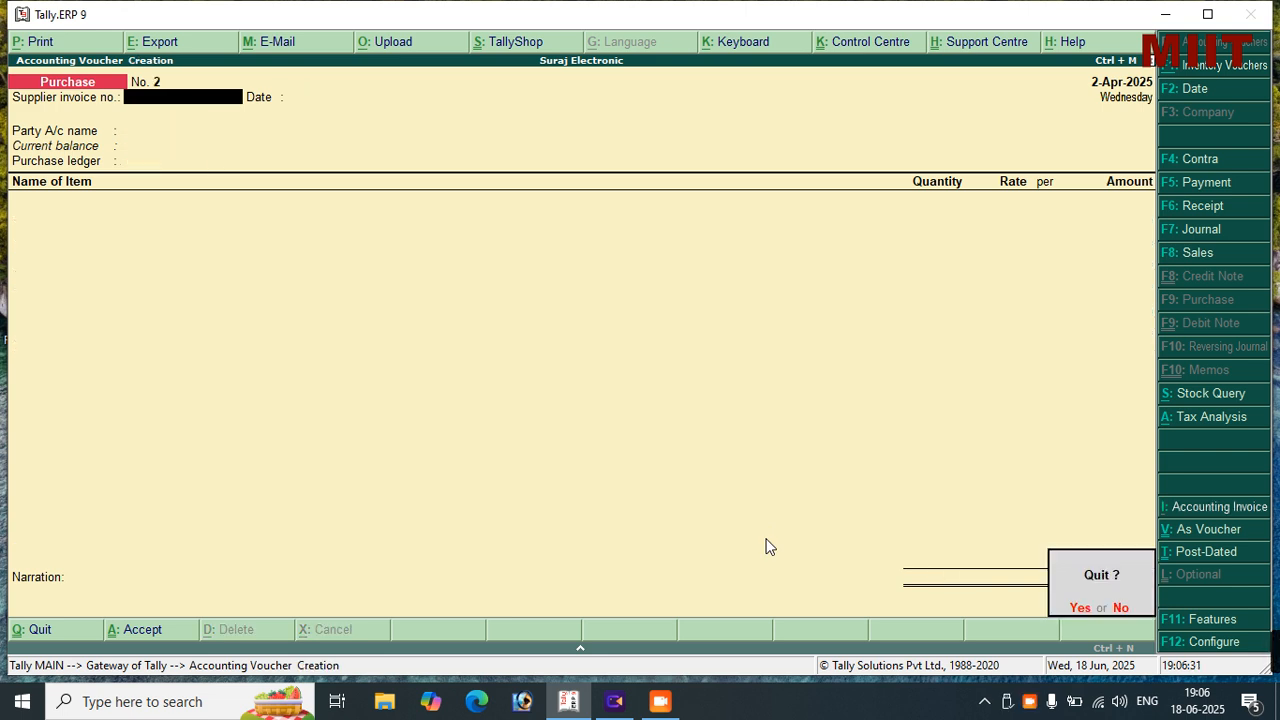
{"action": "key", "text": "y"}
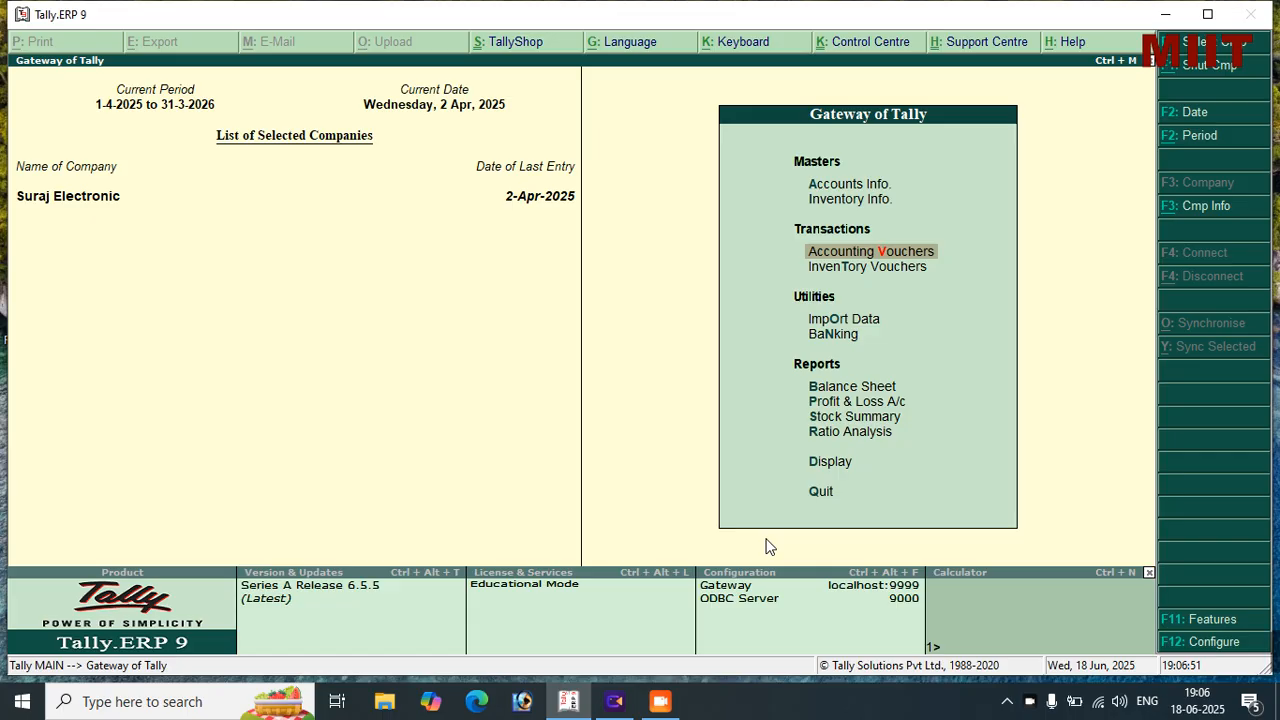
Start a sales voucher with reference number 25
{"action": "key", "text": "Return"}
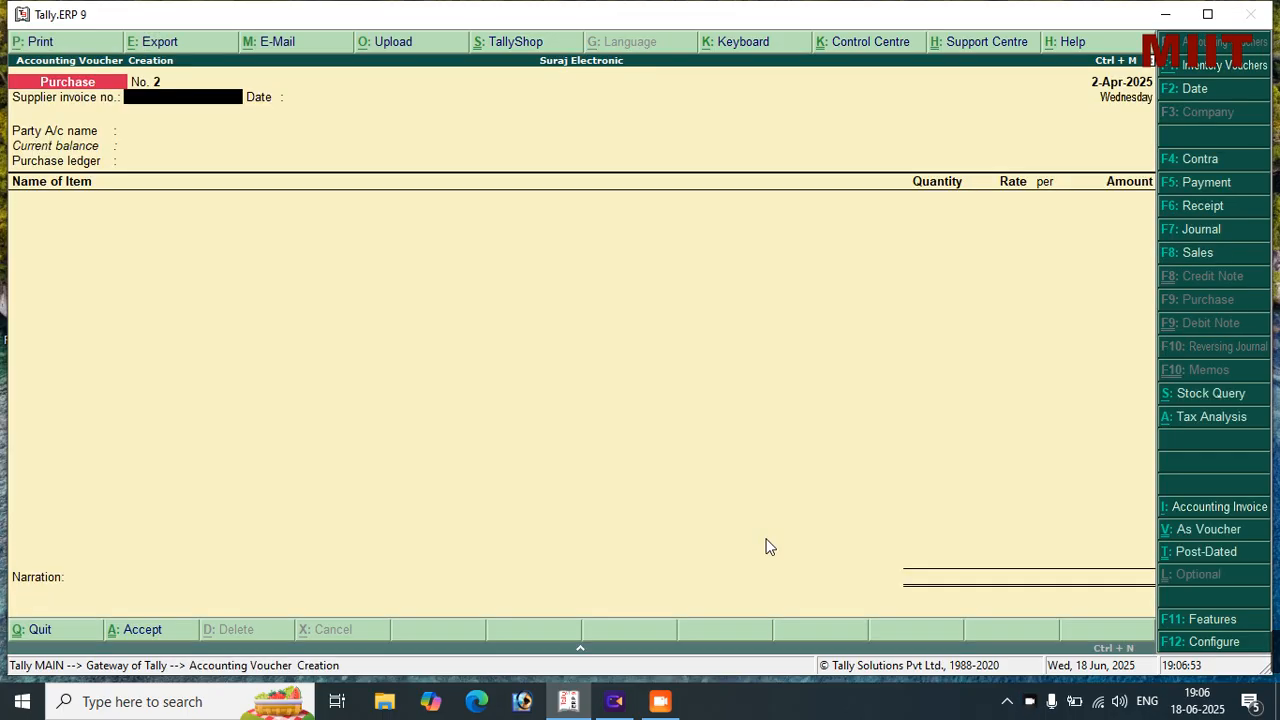
{"action": "left_click", "coordinate": [1192, 256]}
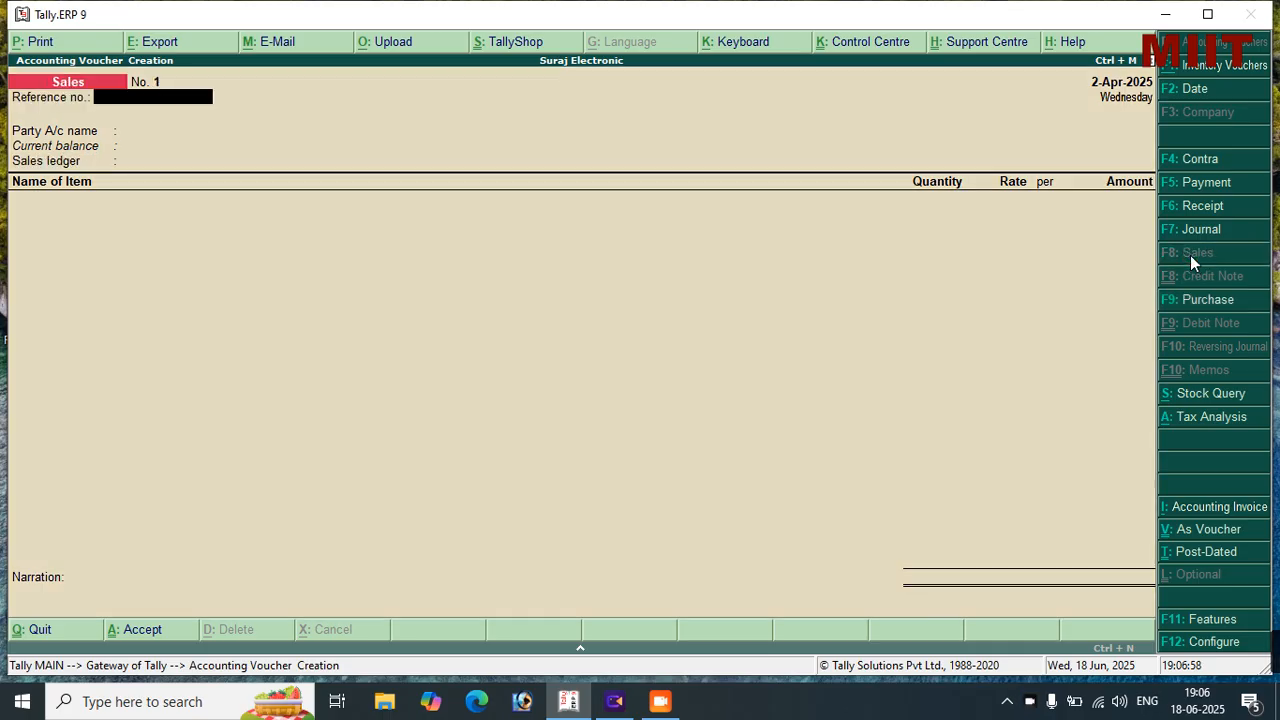
{"action": "type", "text": "25"}
{"action": "key", "text": "Return"}
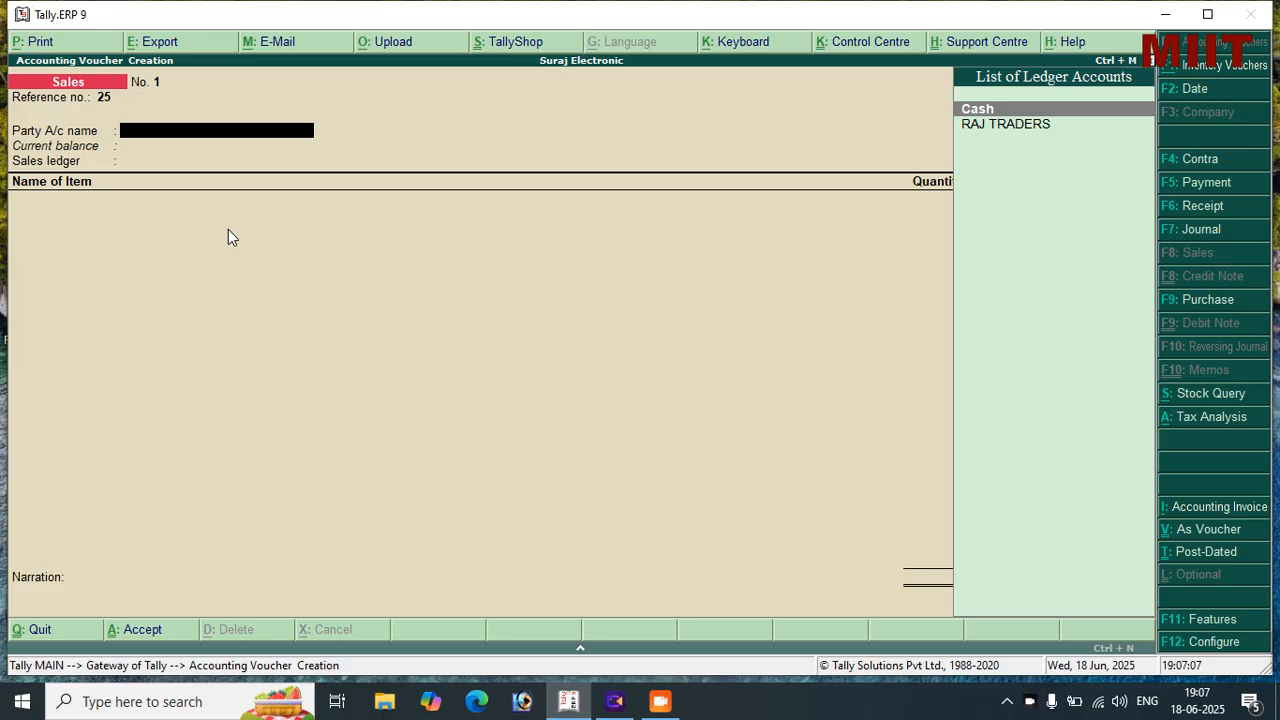
Create a new party ledger from the sales voucher with the customer's full name, grouped under Sundry Debtors
{"action": "key", "text": "alt+c"}
{"action": "type", "text": "RAM KU"}
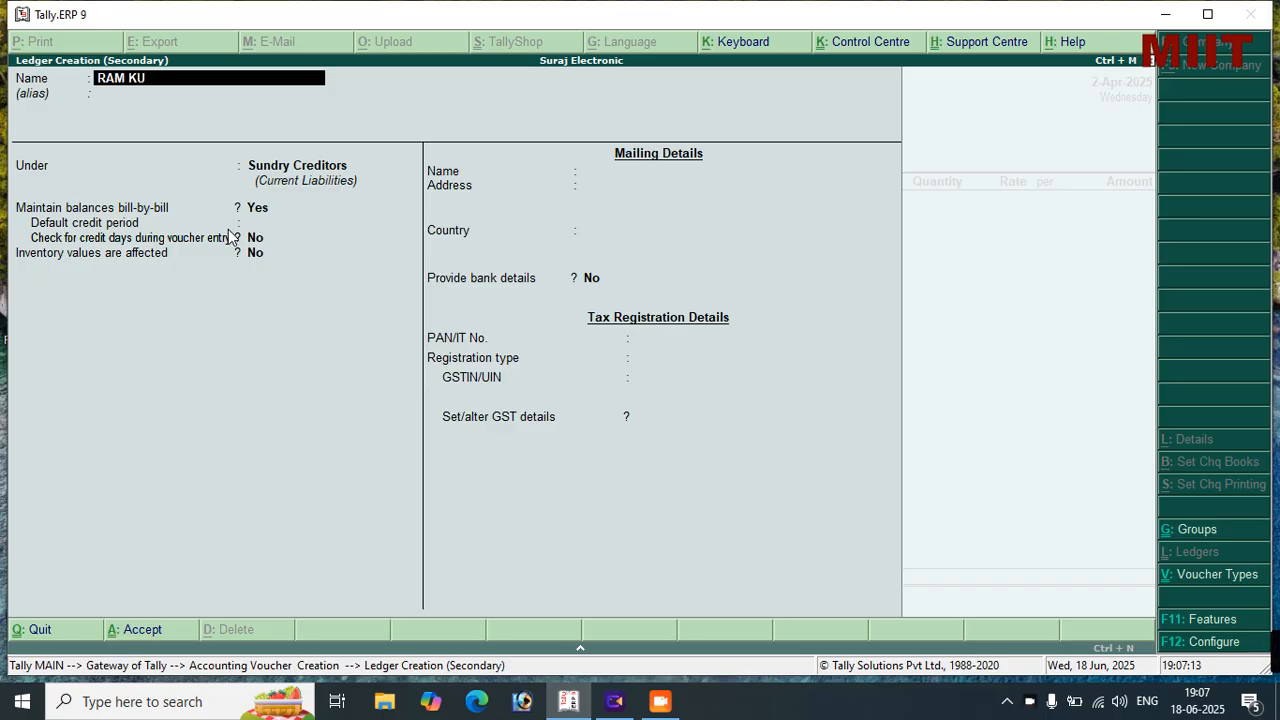
{"action": "type", "text": "MAR"}
{"action": "key", "text": "Return"}
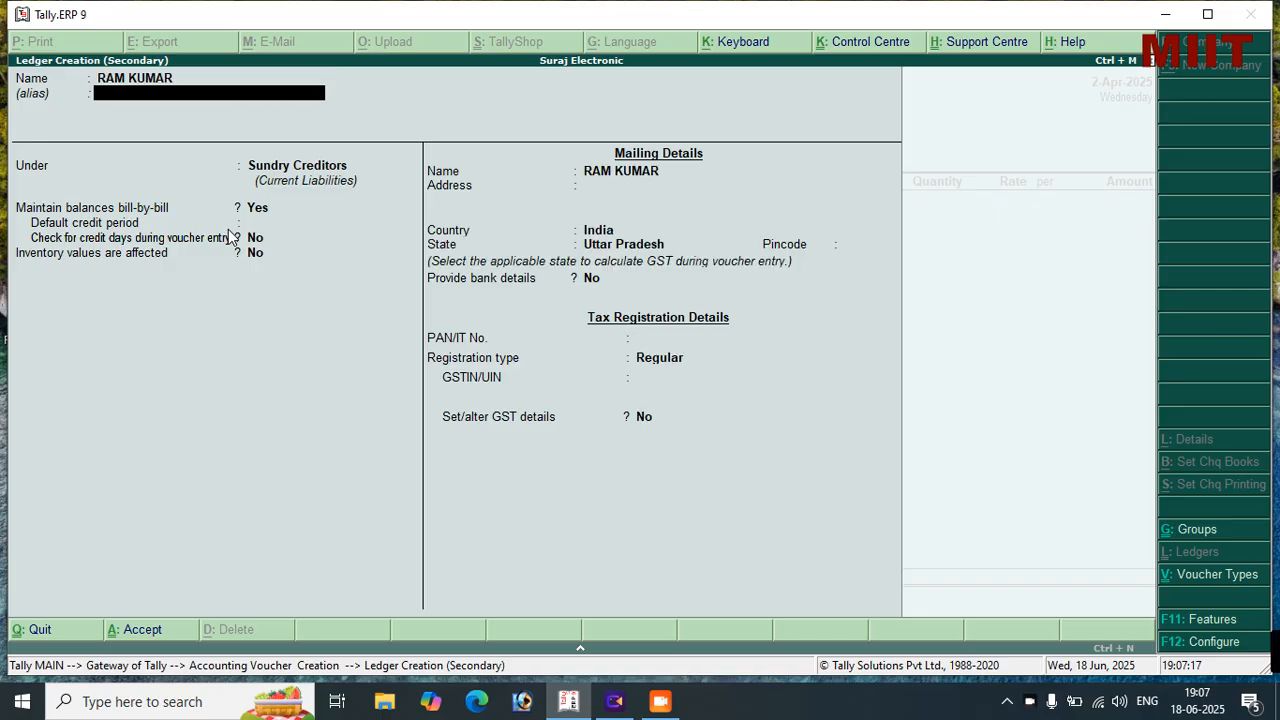
{"action": "key", "text": "Return"}
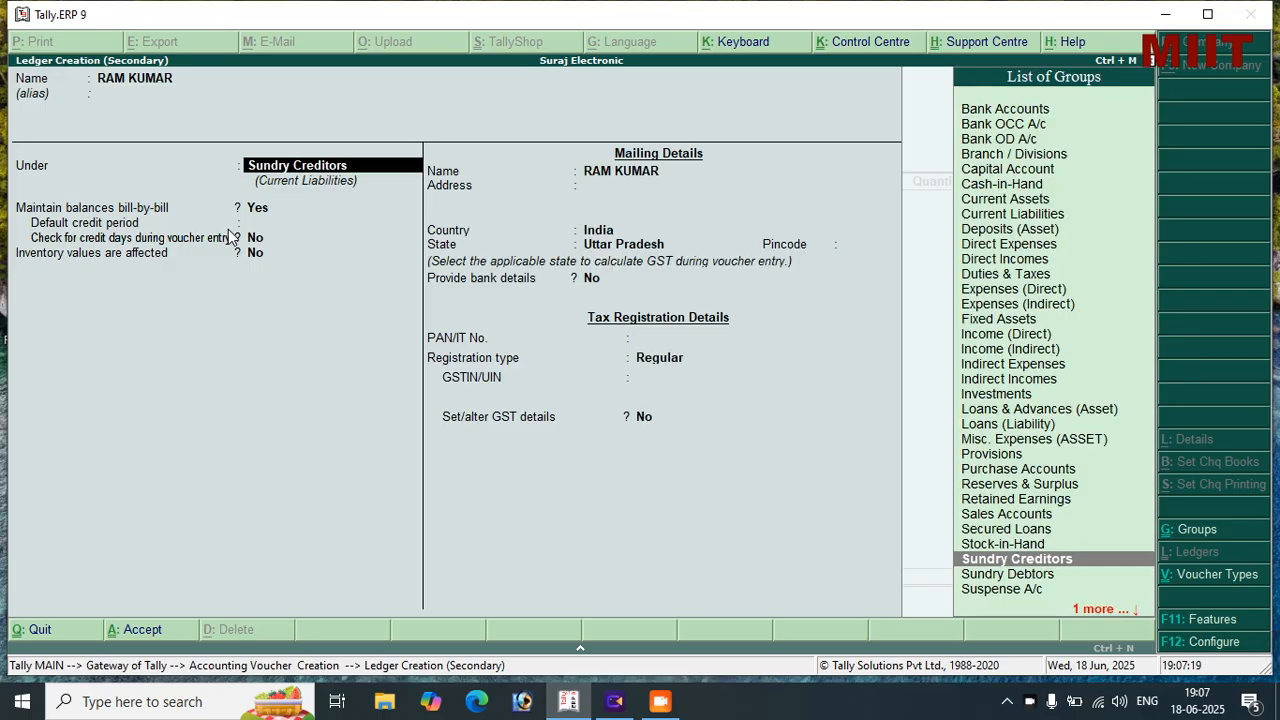
{"action": "key", "text": "Down"}
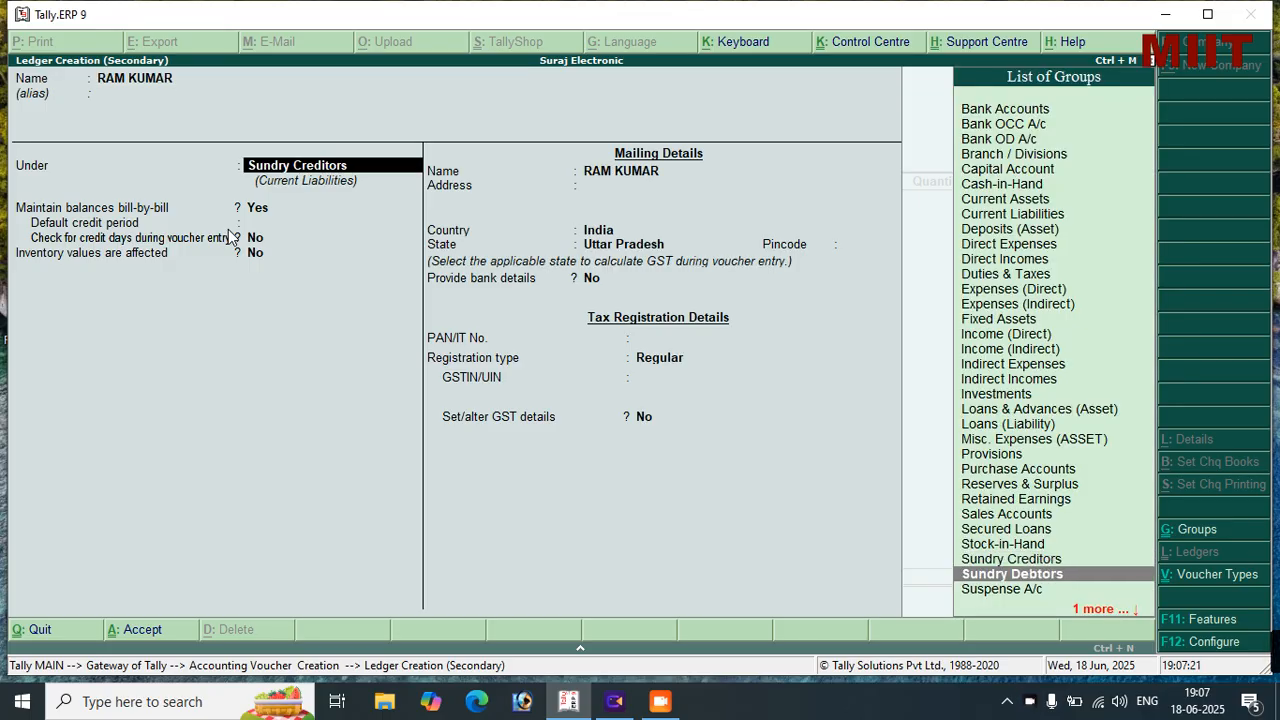
{"action": "key", "text": "Return"}
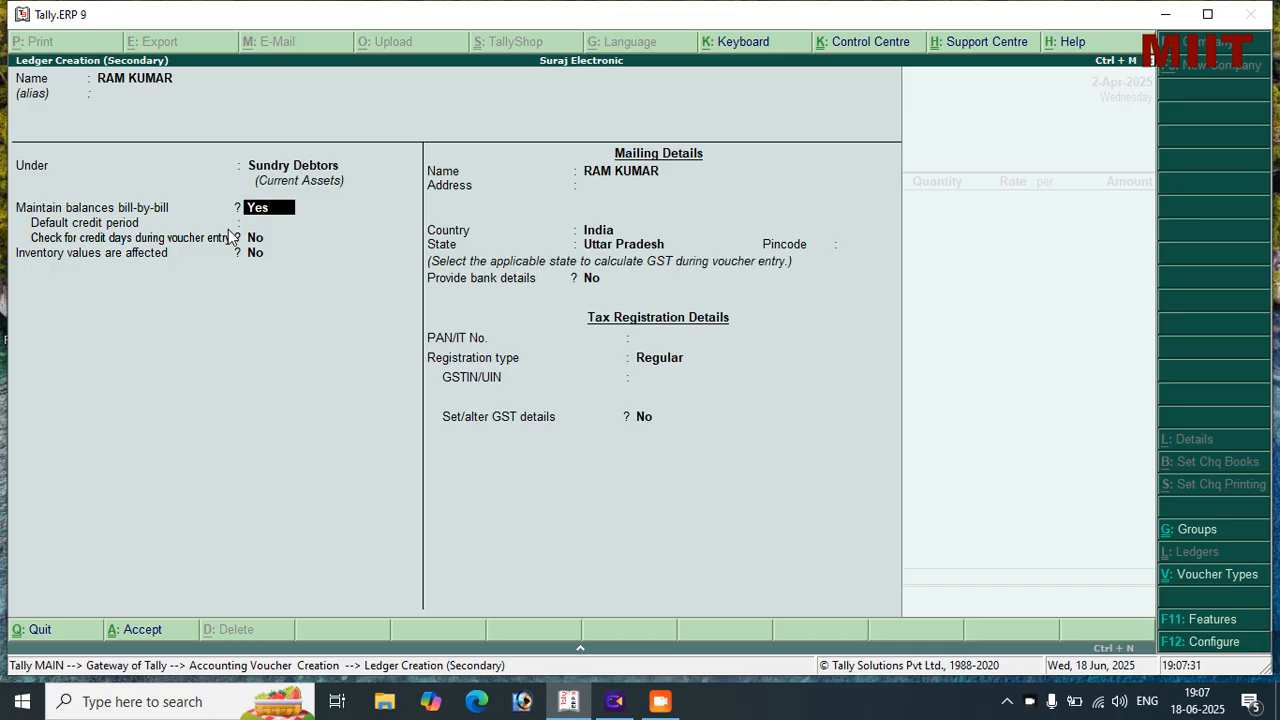
Keep bill-by-bill balances, set the default credit period to 10 days and enable the credit days check during voucher entry
{"action": "key", "text": "Return"}
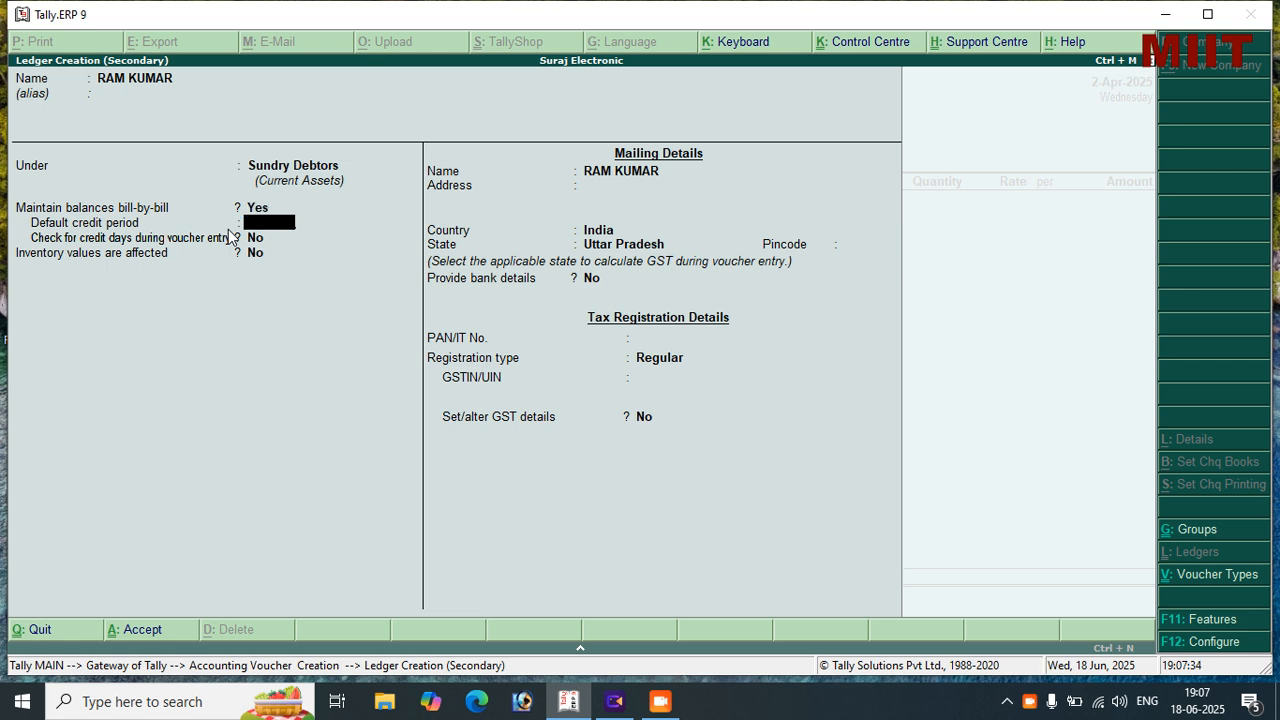
{"action": "type", "text": "10"}
{"action": "key", "text": "Return"}
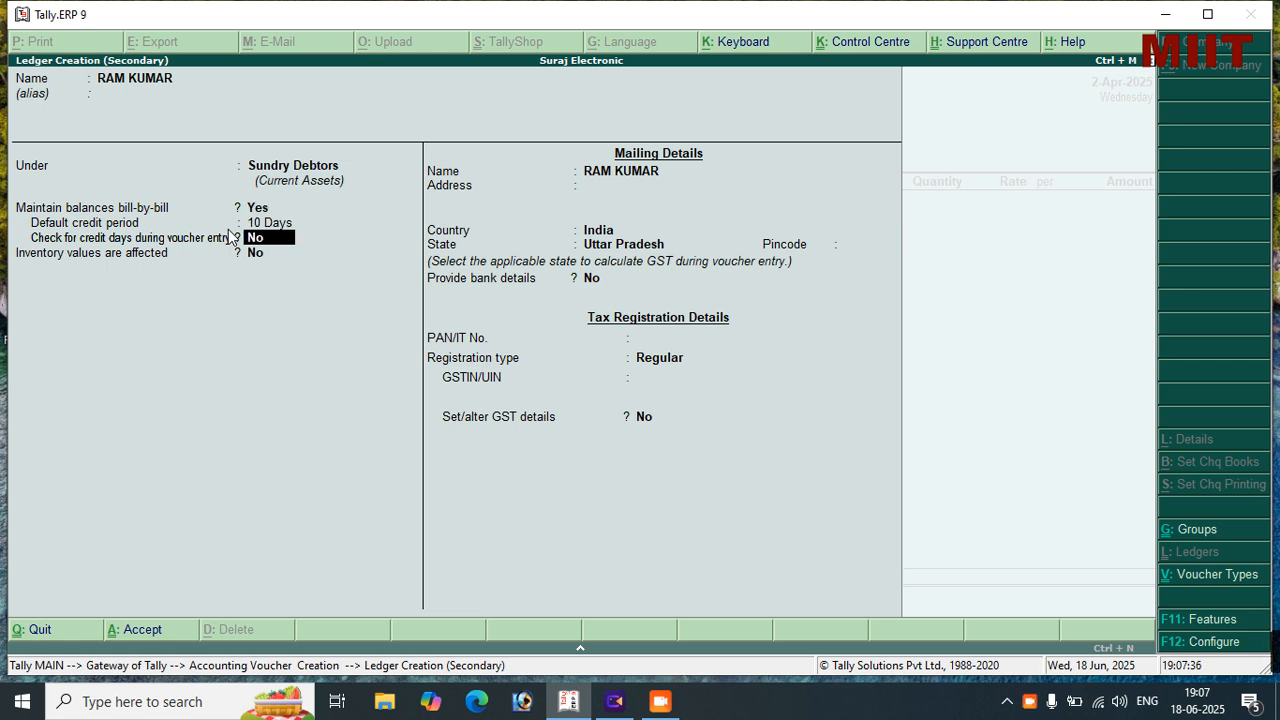
{"action": "type", "text": "Y"}
{"action": "key", "text": "Return"}
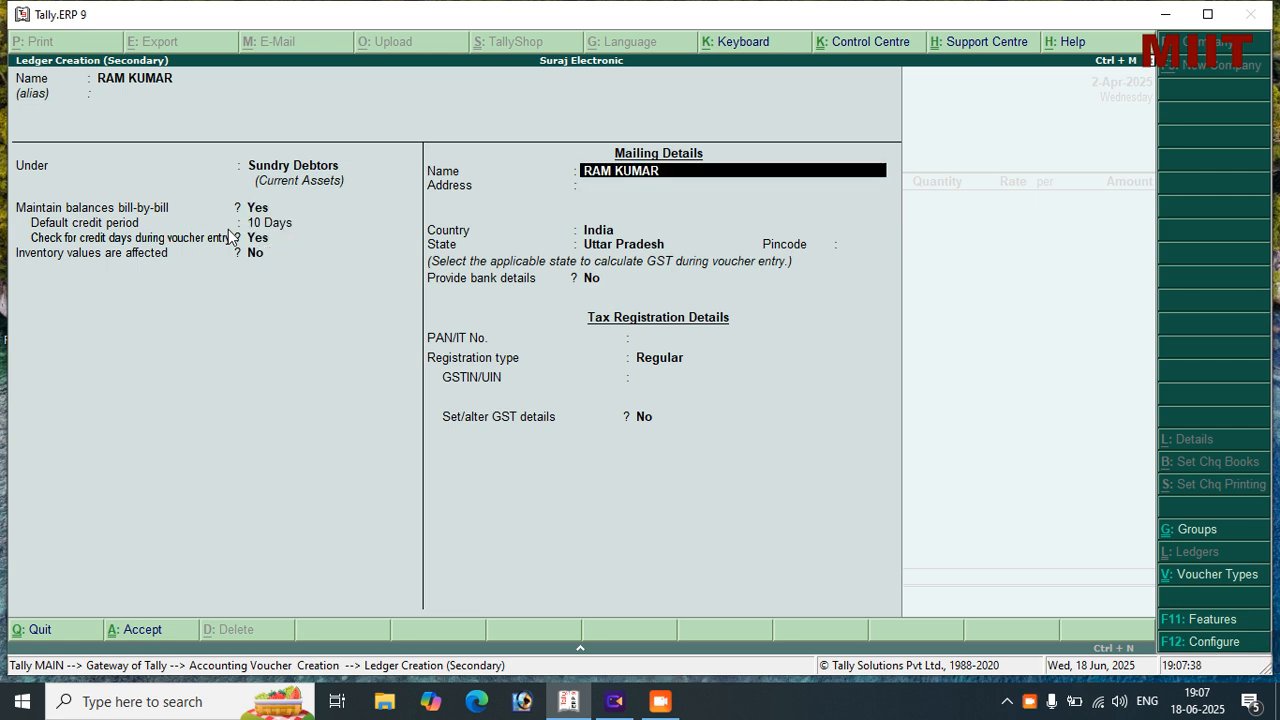
Fill in the customer's address, keep India and Uttar Pradesh, and save the ledger
{"action": "key", "text": "Return"}
{"action": "type", "text": "KURI BAZAR"}
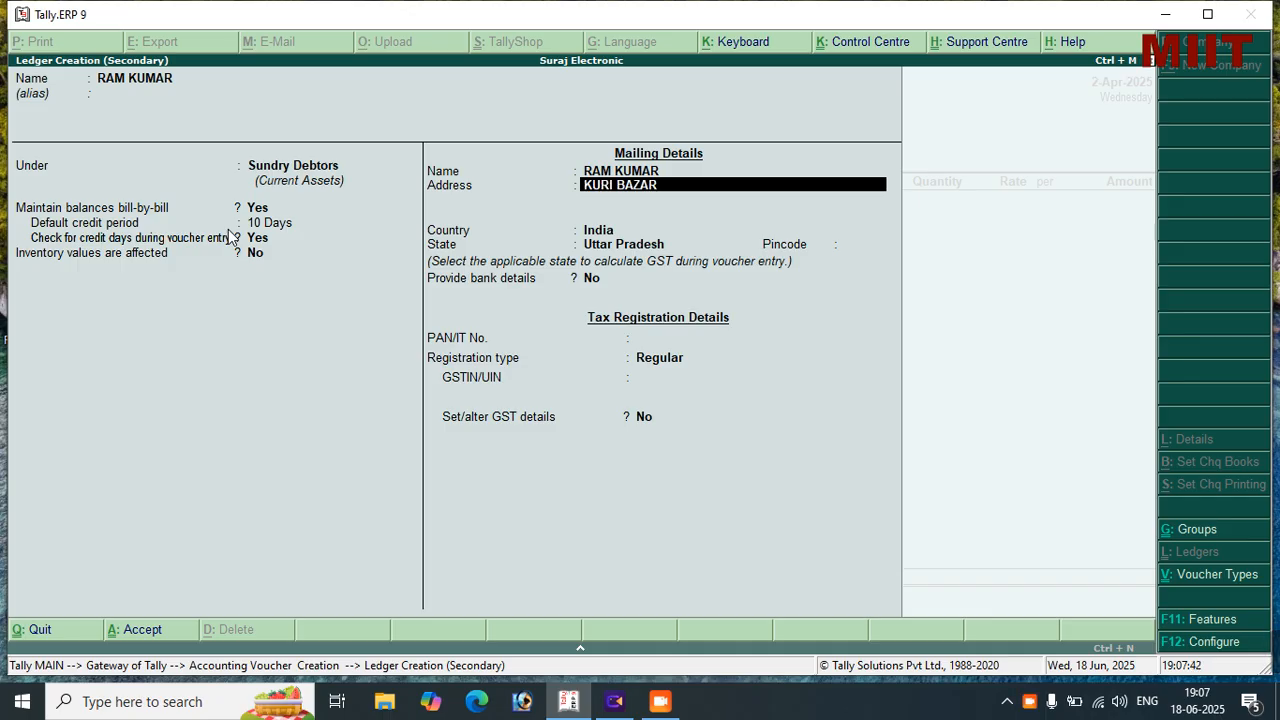
{"action": "key", "text": "Return"}
{"action": "key", "text": "Return"}
{"action": "key", "text": "Return"}
{"action": "key", "text": "Return"}
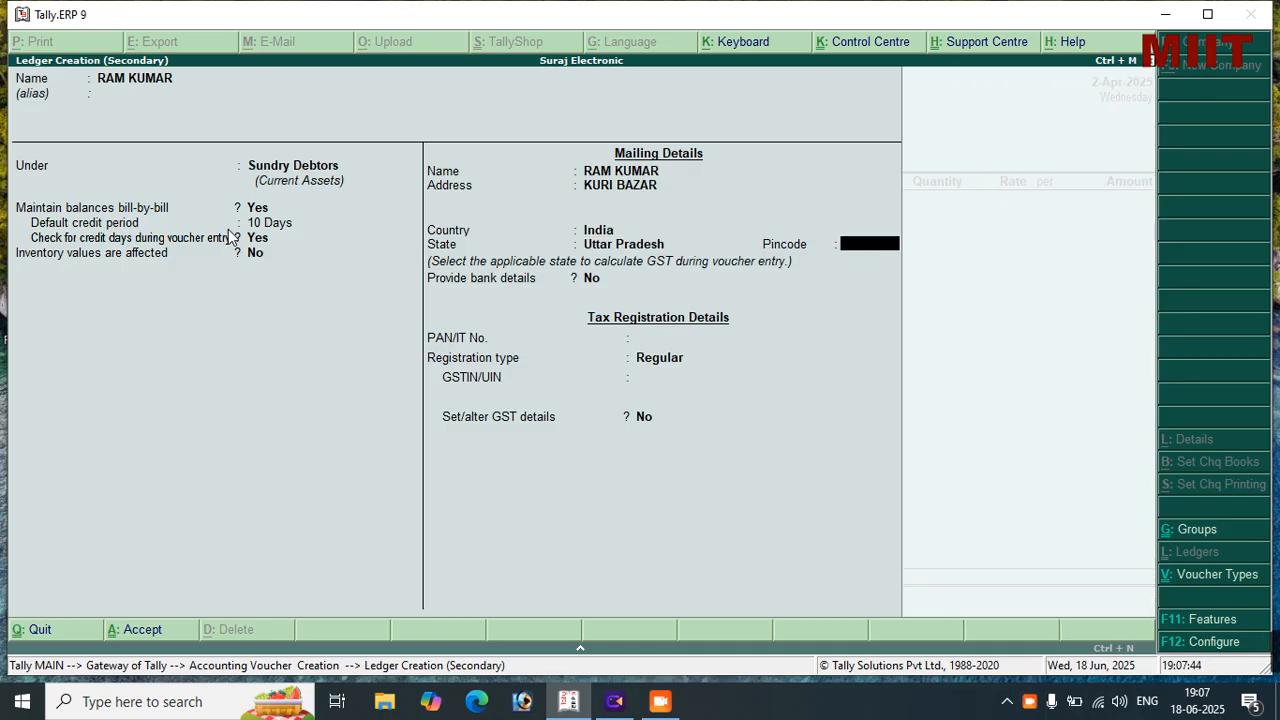
{"action": "key", "text": "ctrl+a"}
{"action": "key", "text": "Return"}
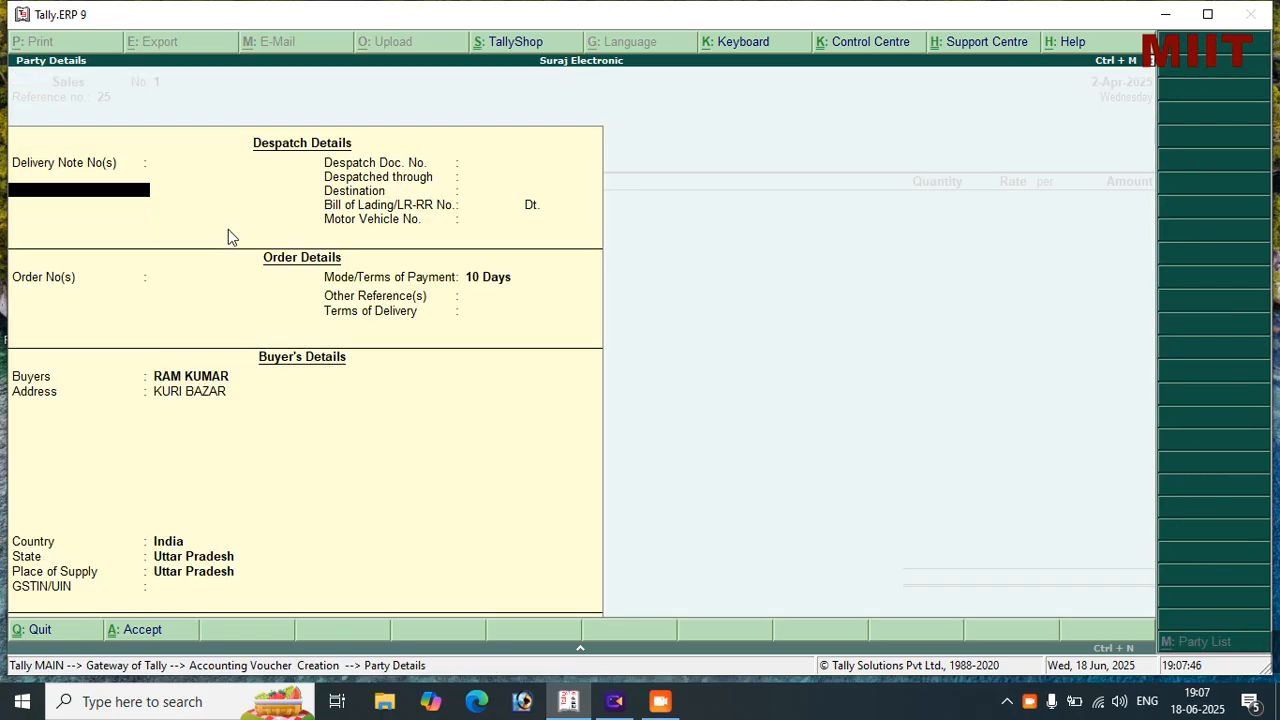
Accept the party details with the despatch and order fields blank, and select SALE A/C as the sales ledger
{"action": "key", "text": "Return"}
{"action": "key", "text": "Return"}
{"action": "key", "text": "Return"}
{"action": "key", "text": "Return"}
{"action": "key", "text": "Return"}
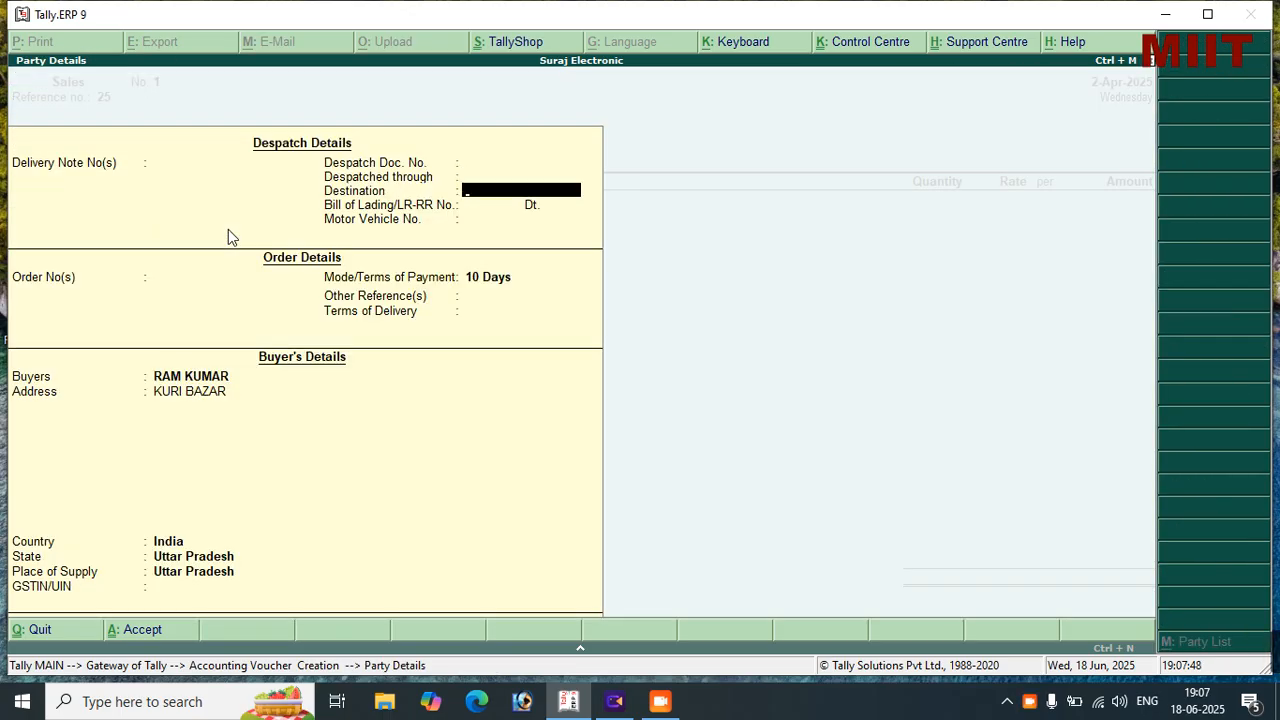
{"action": "key", "text": "Return"}
{"action": "key", "text": "Return"}
{"action": "key", "text": "Return"}
{"action": "key", "text": "Return"}
{"action": "key", "text": "Return"}
{"action": "key", "text": "Return"}
{"action": "key", "text": "Return"}
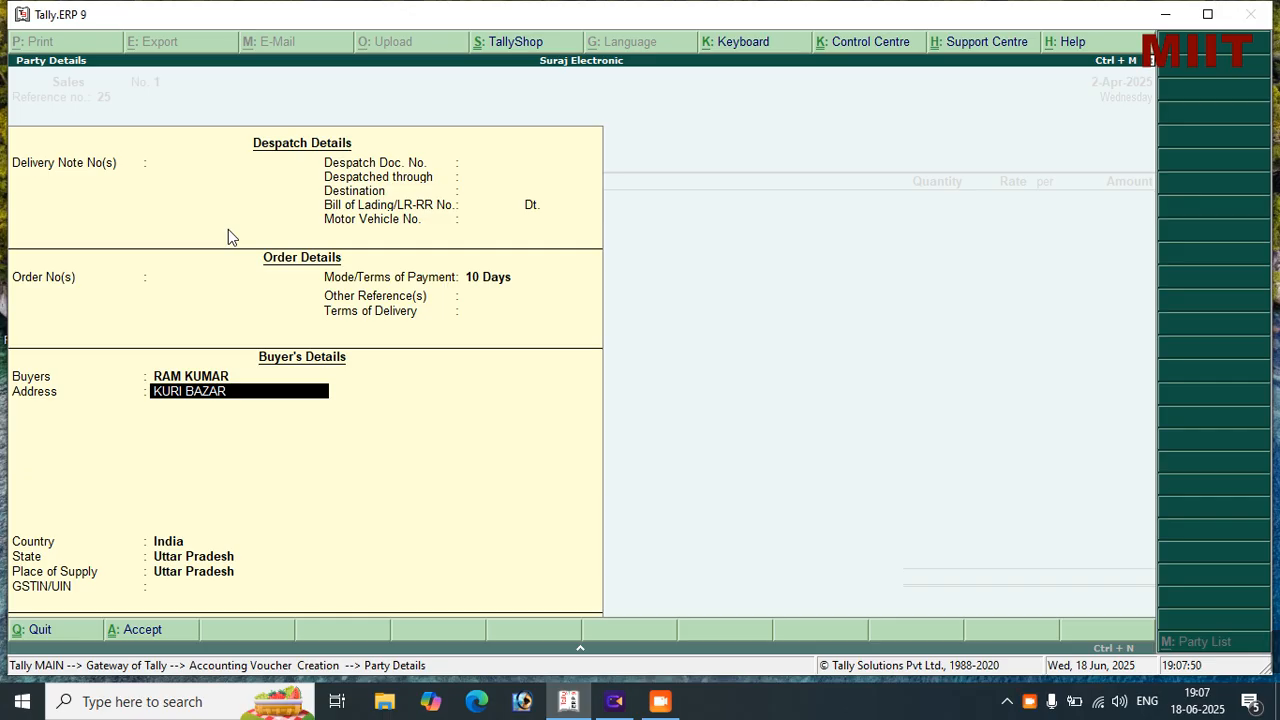
{"action": "key", "text": "Return"}
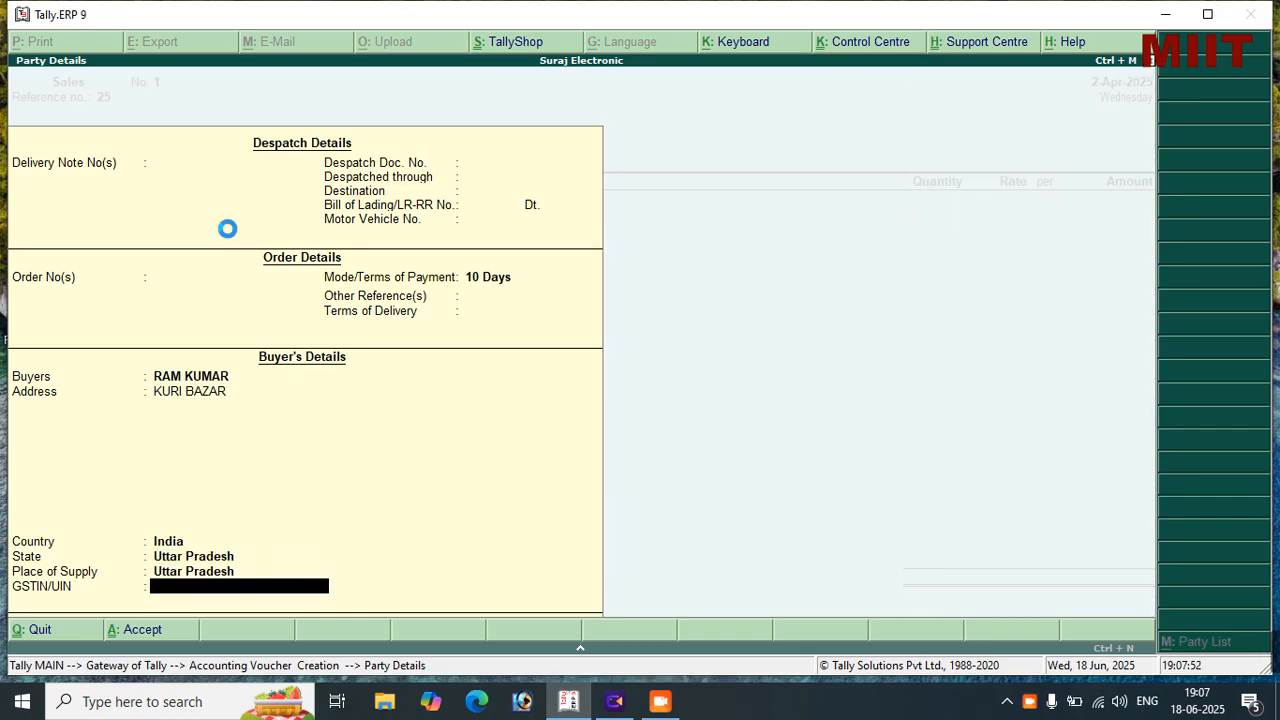
{"action": "key", "text": "Return"}
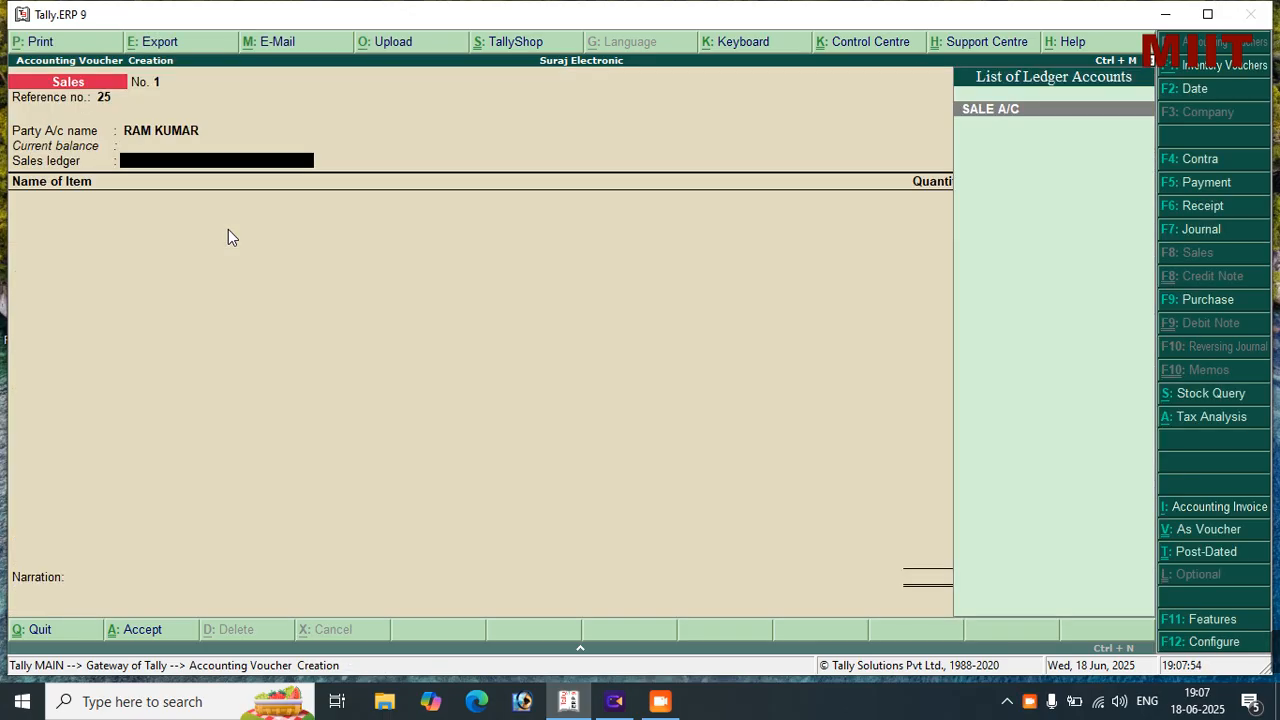
{"action": "key", "text": "Return"}
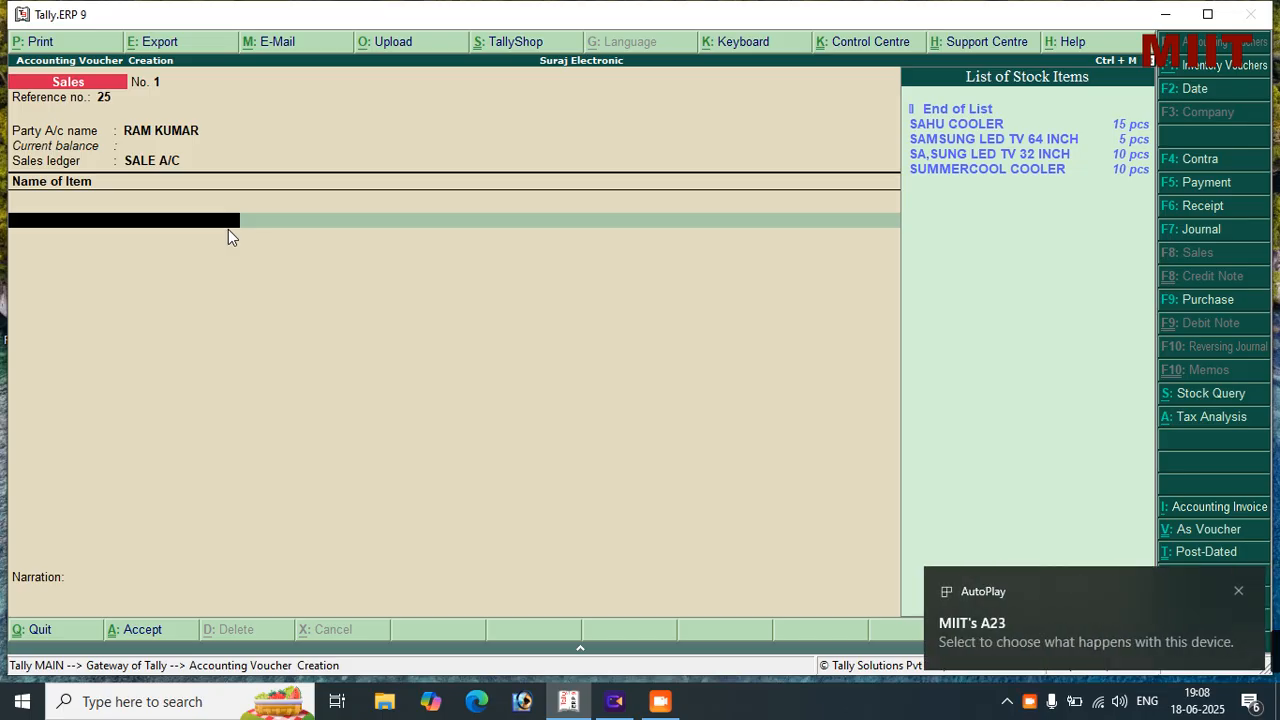
Add SUMMERCOOL COOLER as the first sales item, with a quantity of 5 pcs at a rate of 18,340
{"action": "key", "text": "Down"}
{"action": "key", "text": "Down"}
{"action": "key", "text": "Down"}
{"action": "key", "text": "Down"}
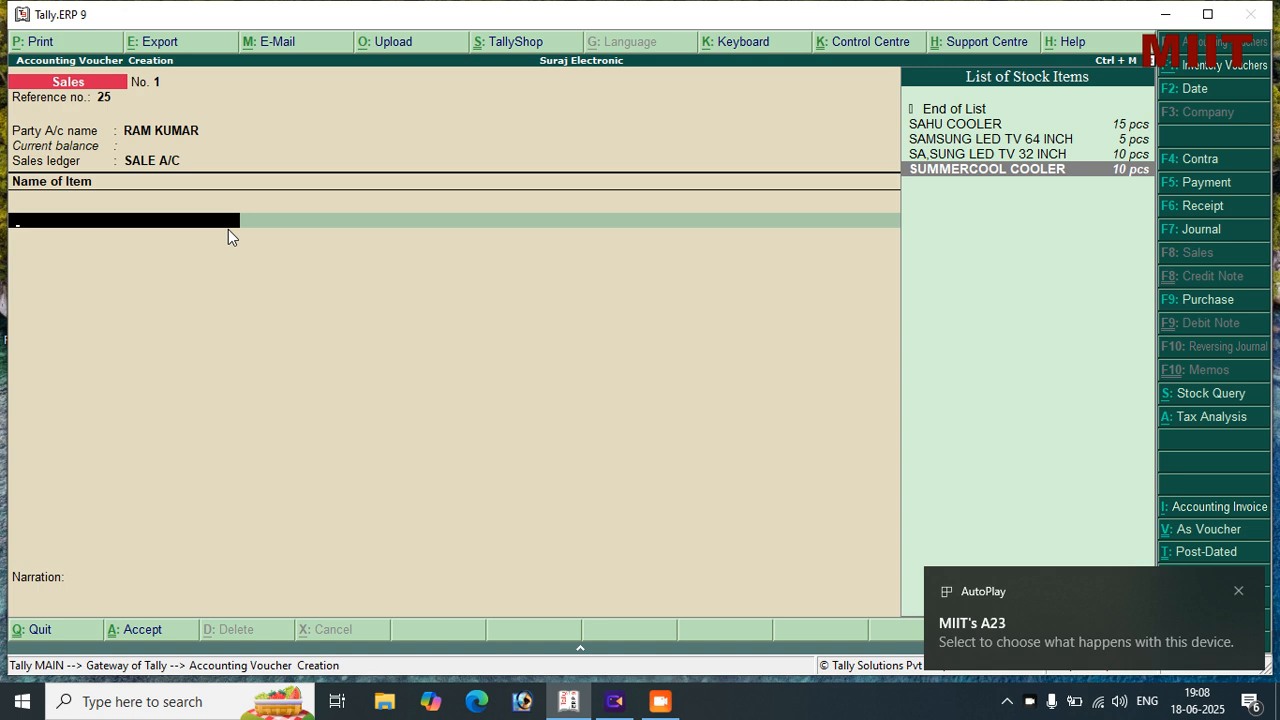
{"action": "key", "text": "Return"}
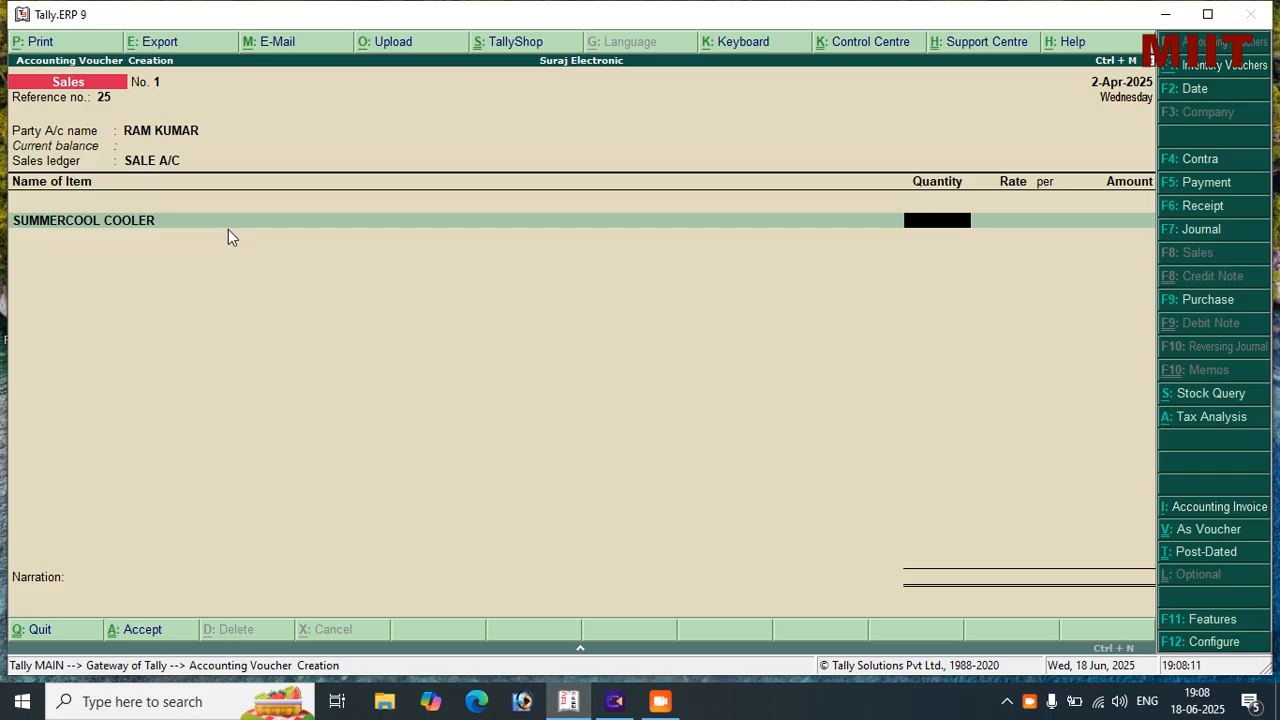
{"action": "type", "text": "5"}
{"action": "key", "text": "Return"}
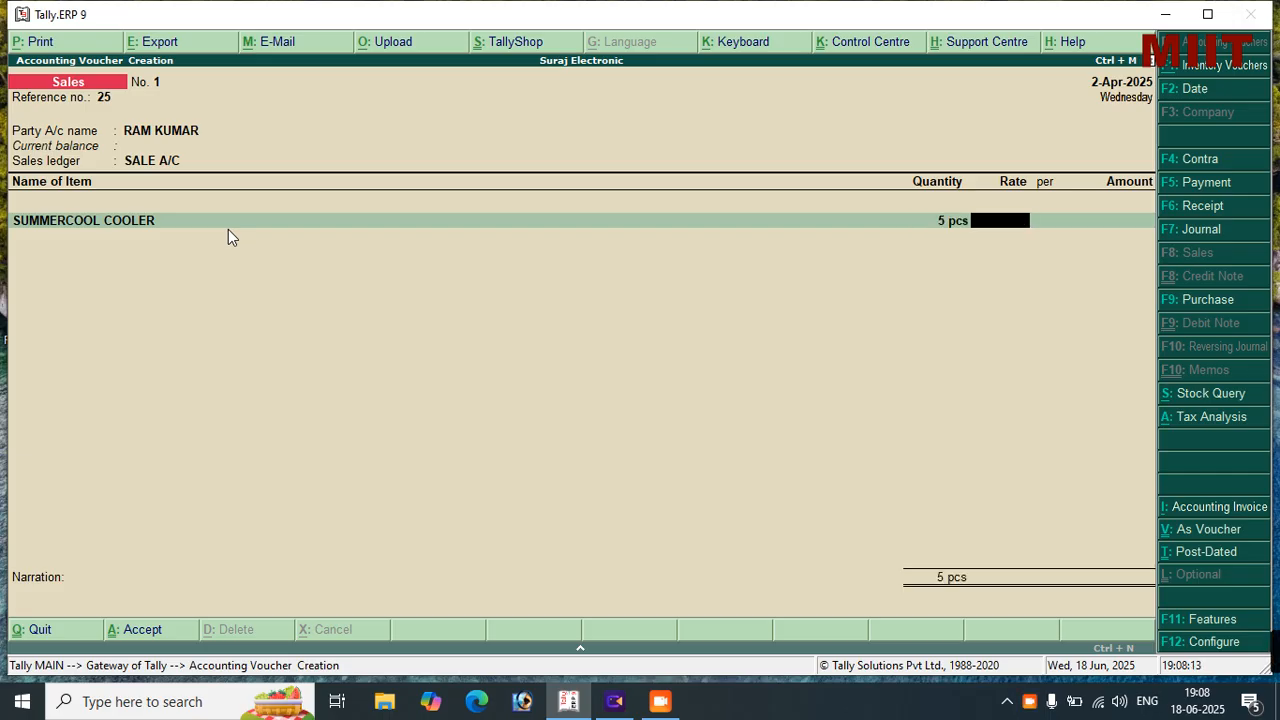
{"action": "type", "text": "18340"}
{"action": "key", "text": "Return"}
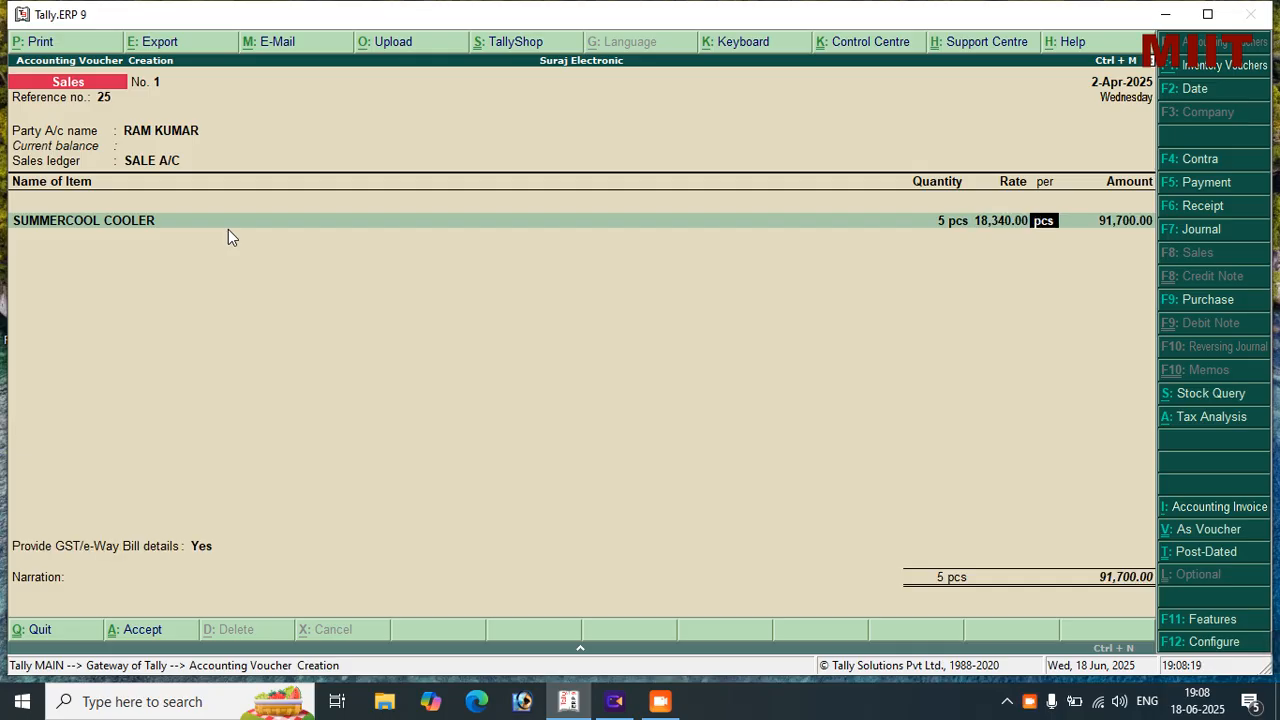
{"action": "key", "text": "Return"}
{"action": "key", "text": "Return"}
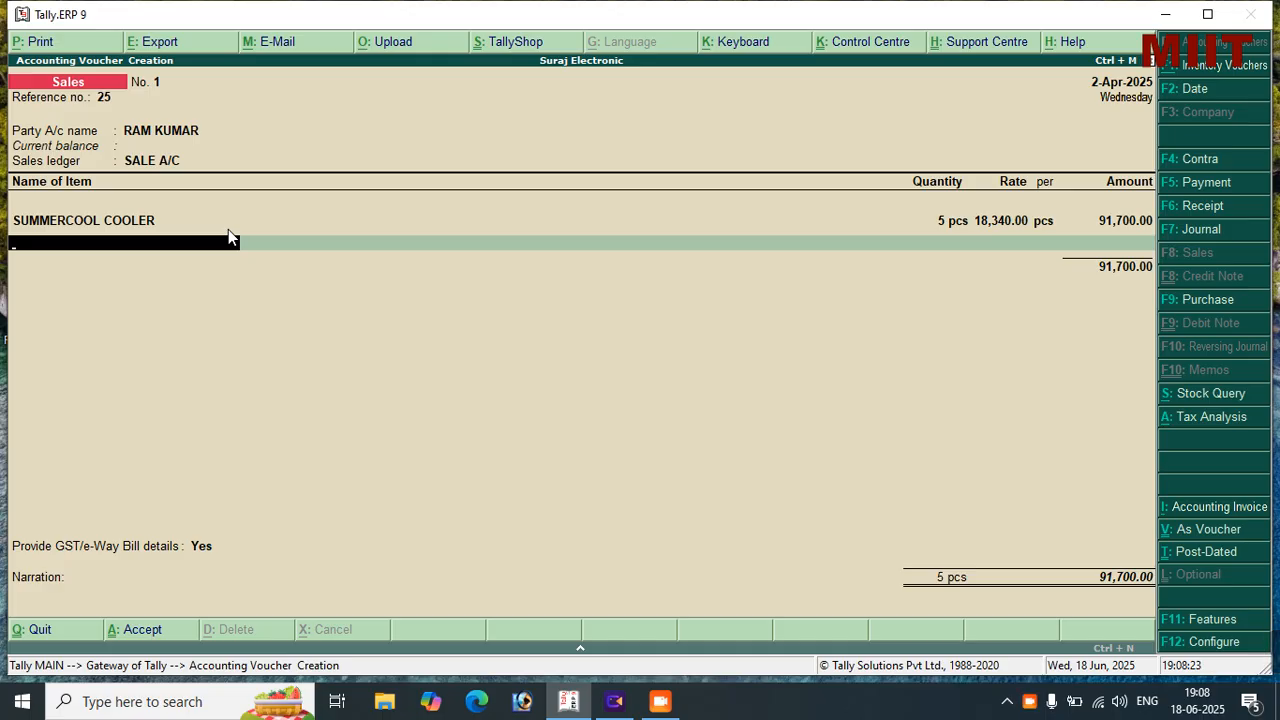
Add a second SUMMERCOOL COOLER line with a quantity of 5 pcs at a rate of 8,300
{"action": "key", "text": "space"}
{"action": "key", "text": "Down"}
{"action": "key", "text": "Down"}
{"action": "key", "text": "Down"}
{"action": "key", "text": "Down"}
{"action": "key", "text": "Down"}
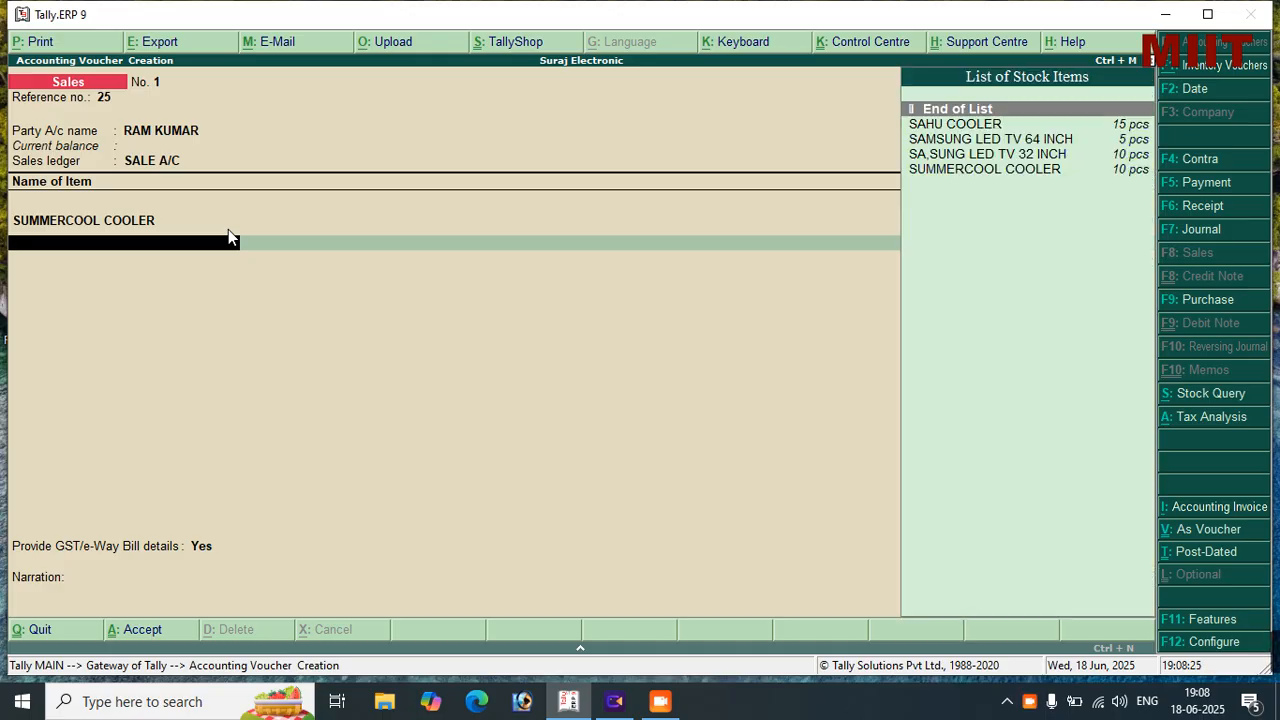
{"action": "key", "text": "Return"}
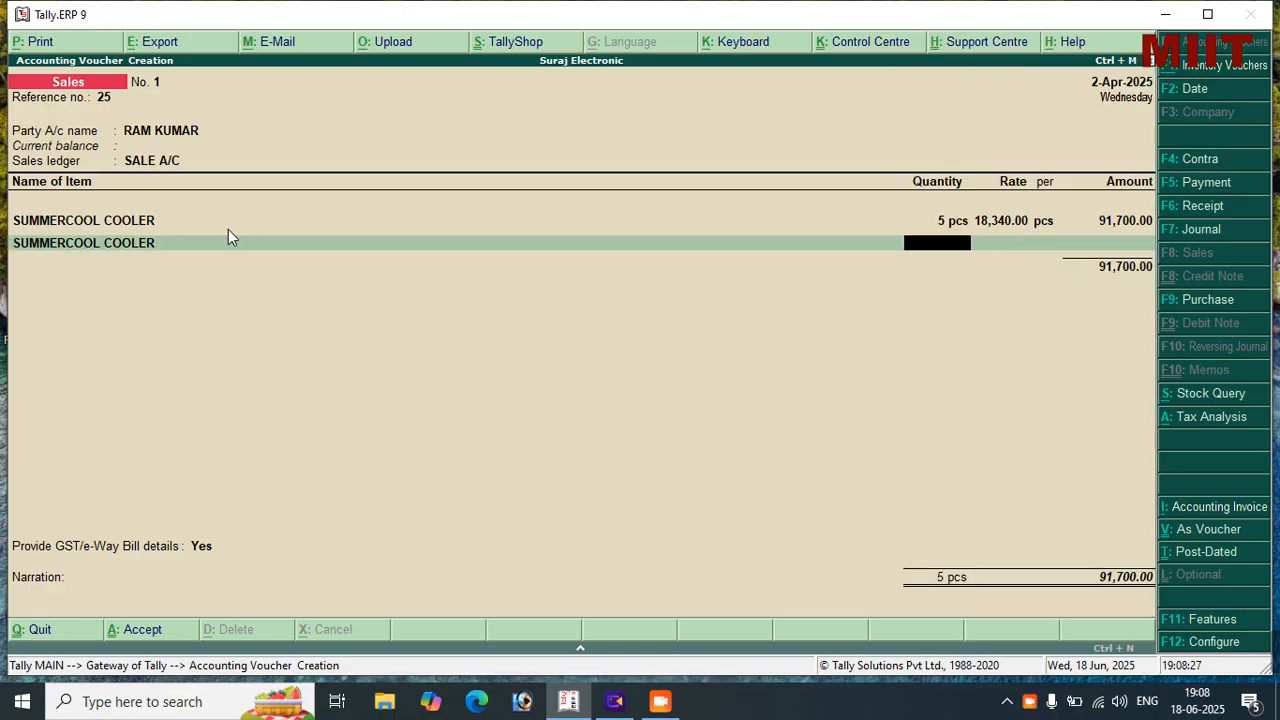
{"action": "type", "text": "5"}
{"action": "key", "text": "Return"}
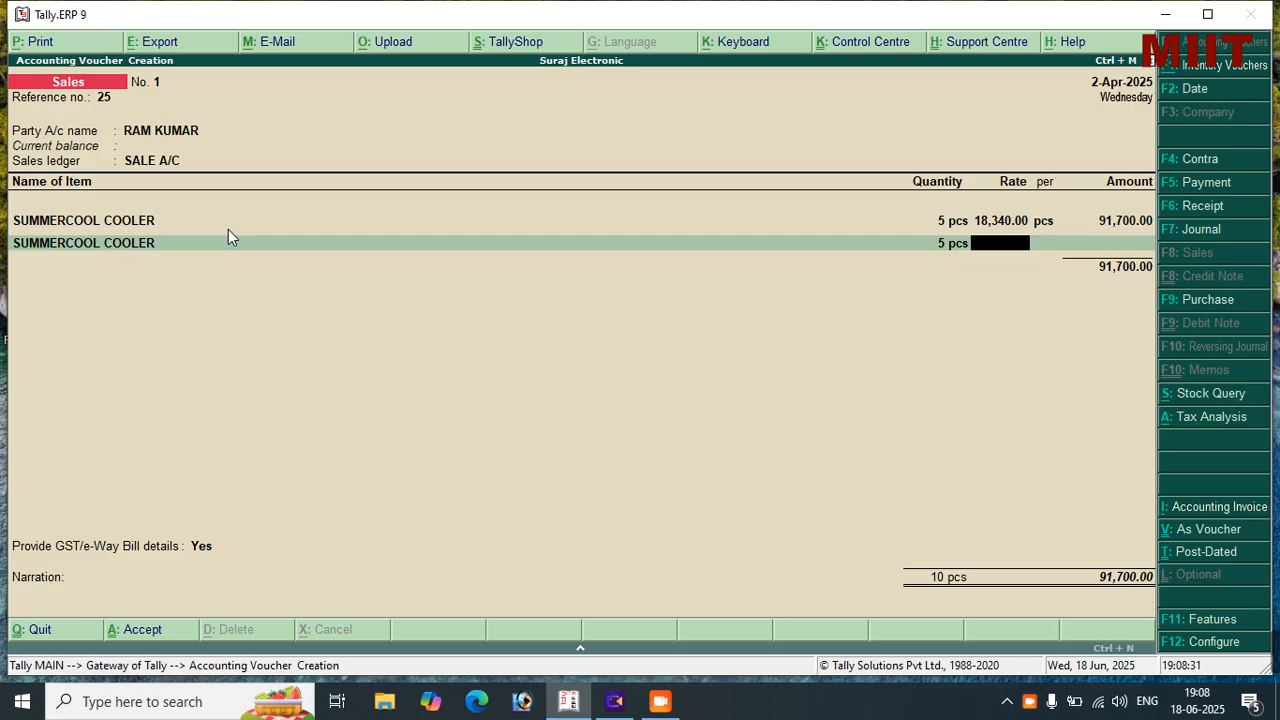
{"action": "type", "text": "8300"}
{"action": "key", "text": "Return"}
{"action": "key", "text": "Return"}
{"action": "key", "text": "Return"}
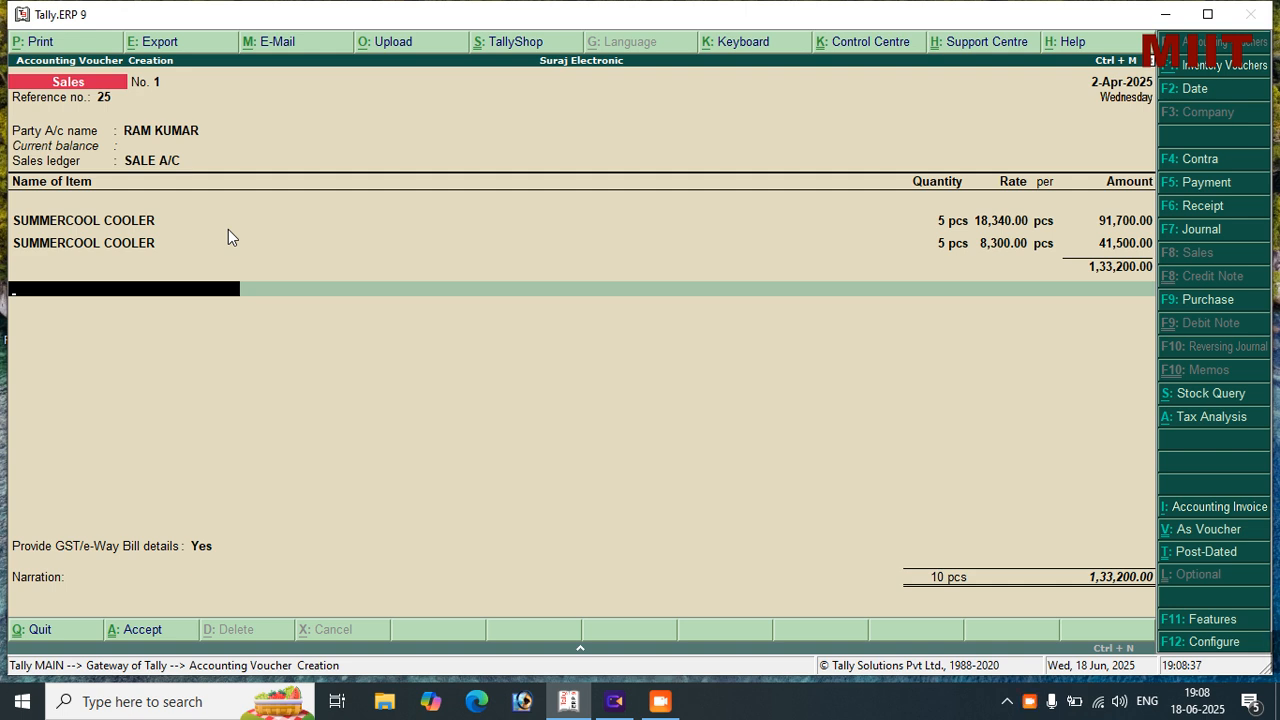
Add the CGST and SGST ledgers below the items with their calculated amounts and end the ledger list
{"action": "key", "text": "Return"}
{"action": "type", "text": "G"}
{"action": "key", "text": "Down"}
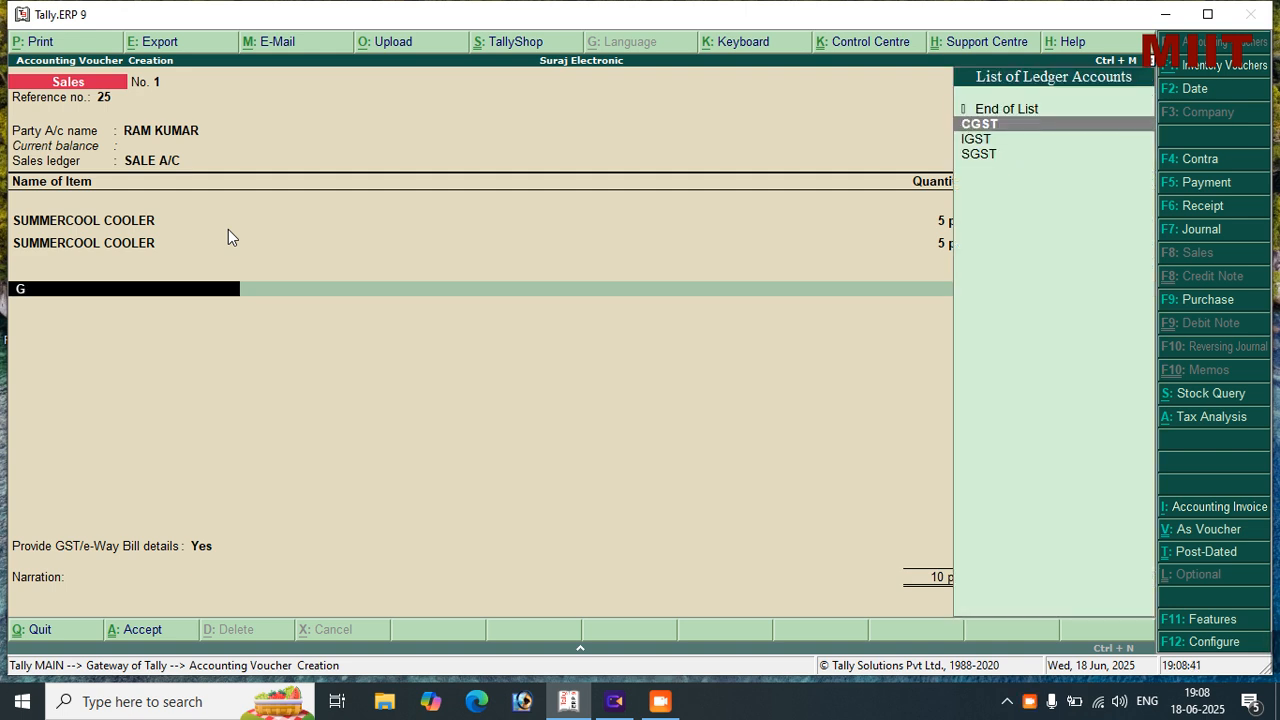
{"action": "key", "text": "Return"}
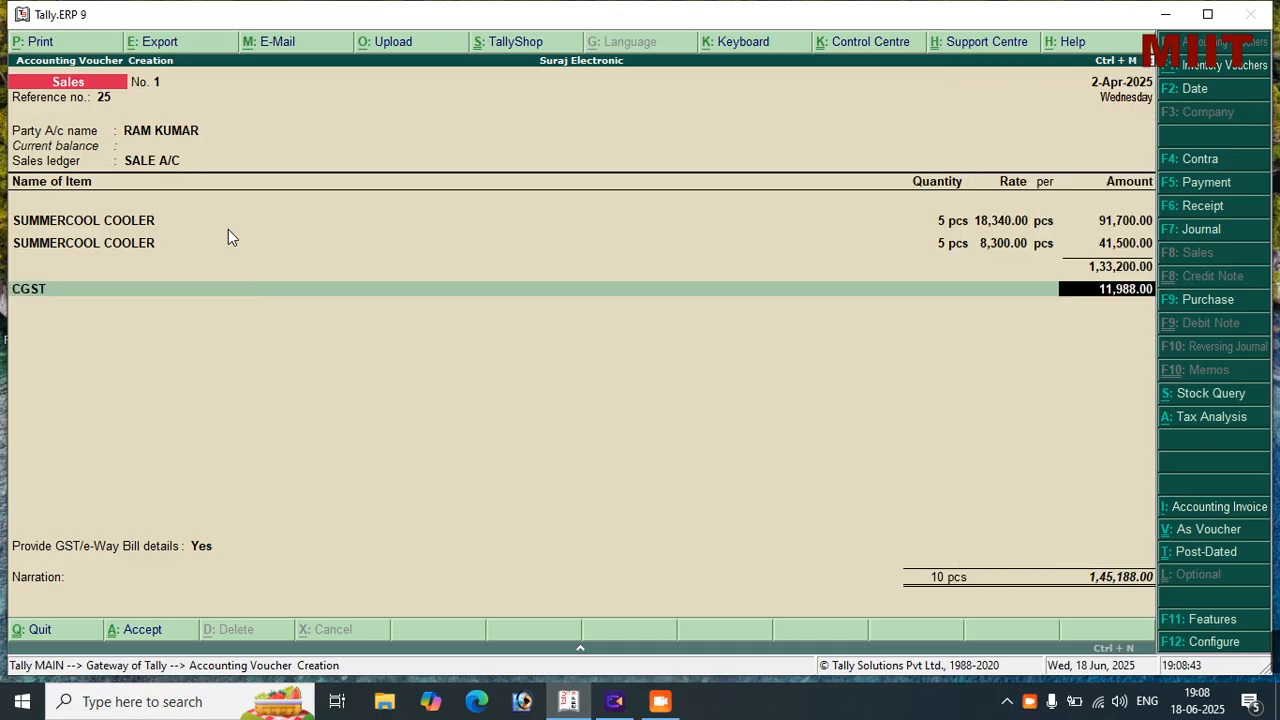
{"action": "key", "text": "Return"}
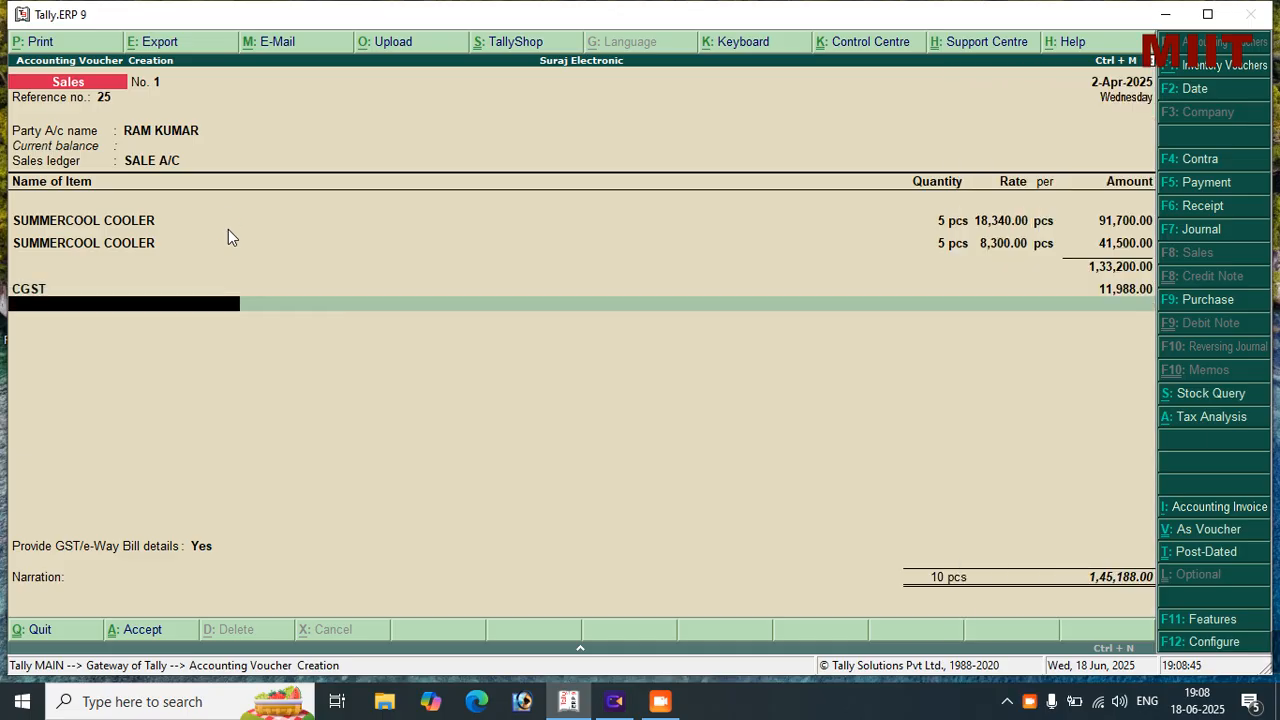
{"action": "type", "text": "SG"}
{"action": "key", "text": "Return"}
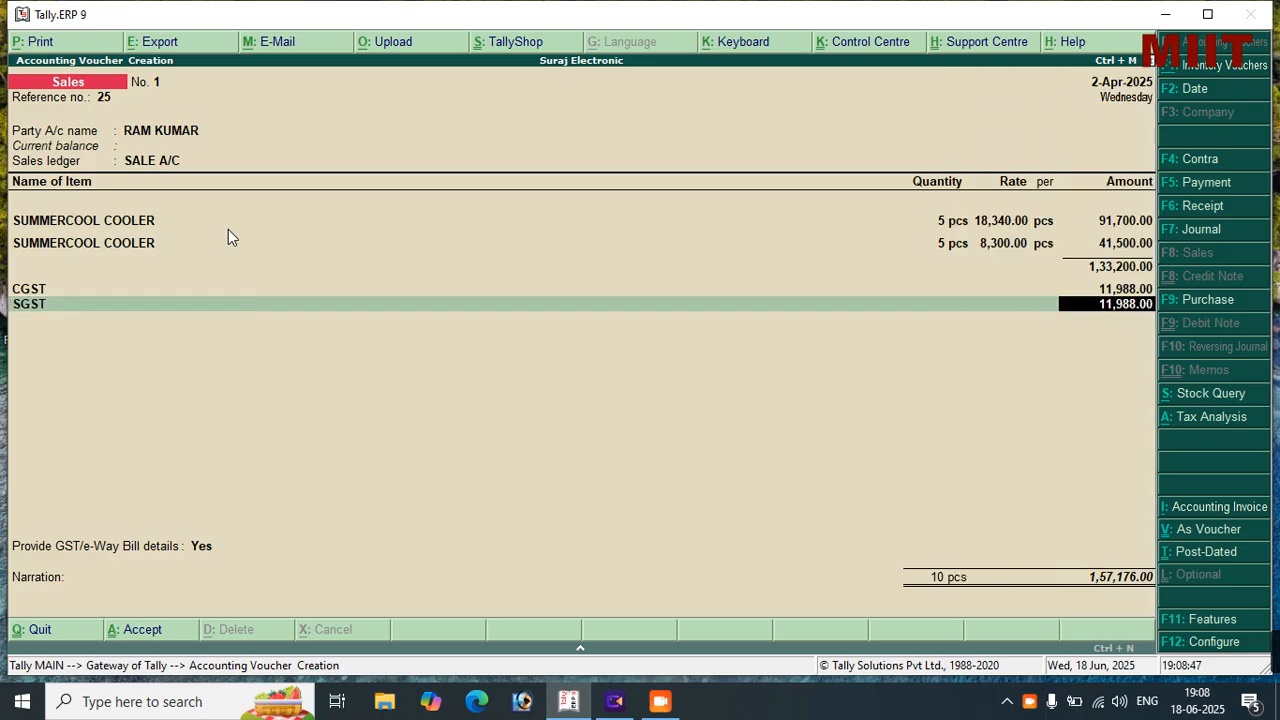
{"action": "key", "text": "Return"}
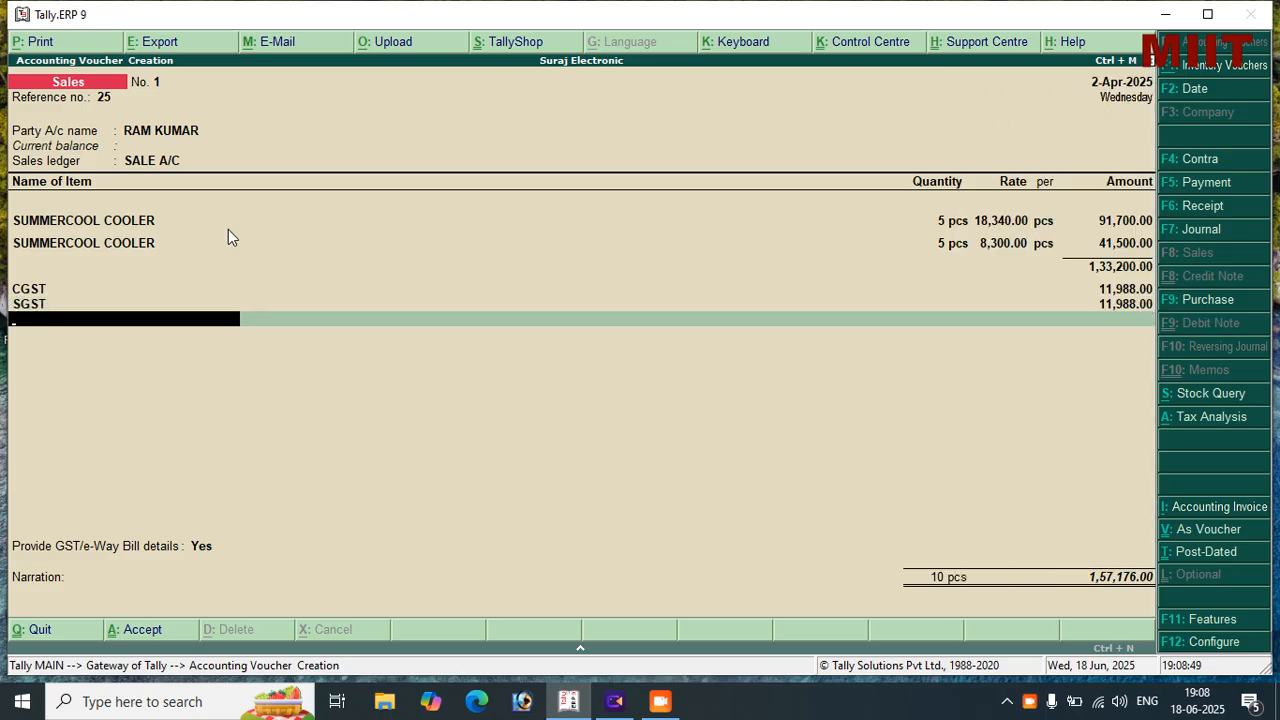
{"action": "key", "text": "Return"}
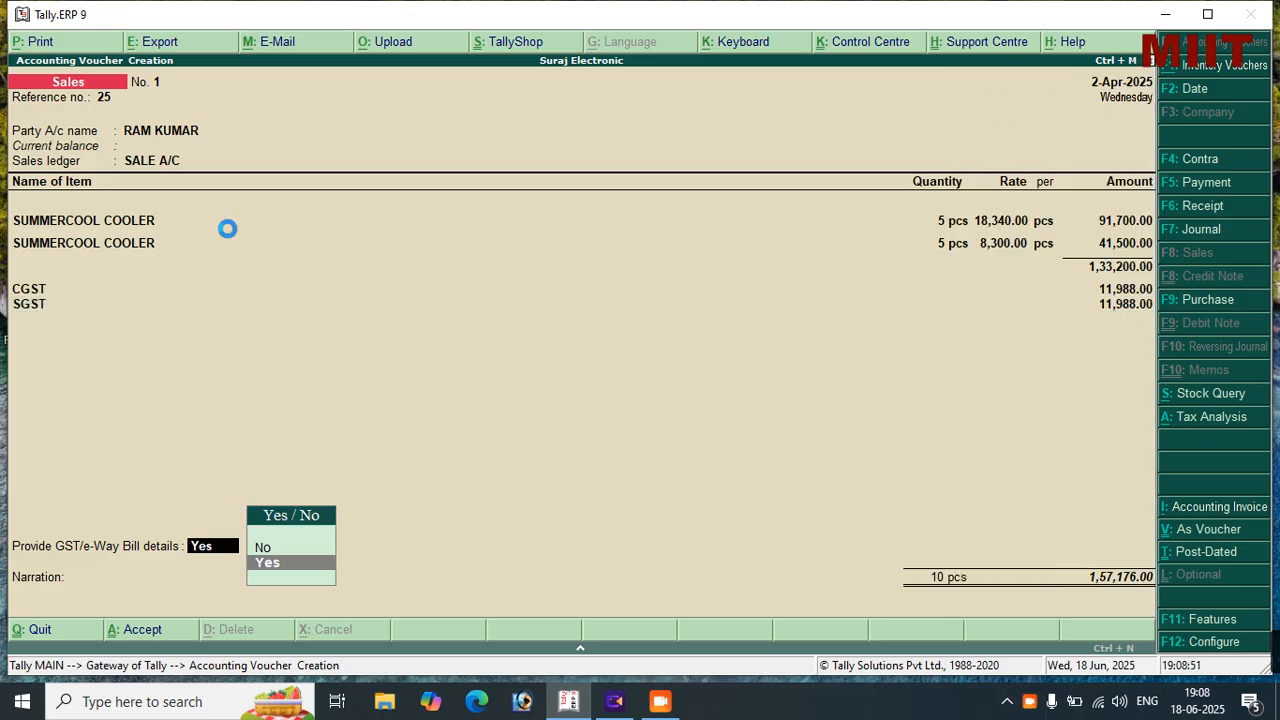
Go through the GST/e-Way Bill details with their default entries and leave the narration blank, up to the voucher's acceptance
{"action": "key", "text": "Return"}
{"action": "key", "text": "Return"}
{"action": "key", "text": "Return"}
{"action": "key", "text": "Return"}
{"action": "key", "text": "Return"}
{"action": "key", "text": "Return"}
{"action": "key", "text": "Return"}
{"action": "key", "text": "Return"}
{"action": "key", "text": "Return"}
{"action": "key", "text": "Return"}
{"action": "key", "text": "Return"}
{"action": "key", "text": "Return"}
{"action": "key", "text": "Return"}
{"action": "key", "text": "Return"}
{"action": "key", "text": "Return"}
{"action": "key", "text": "Return"}
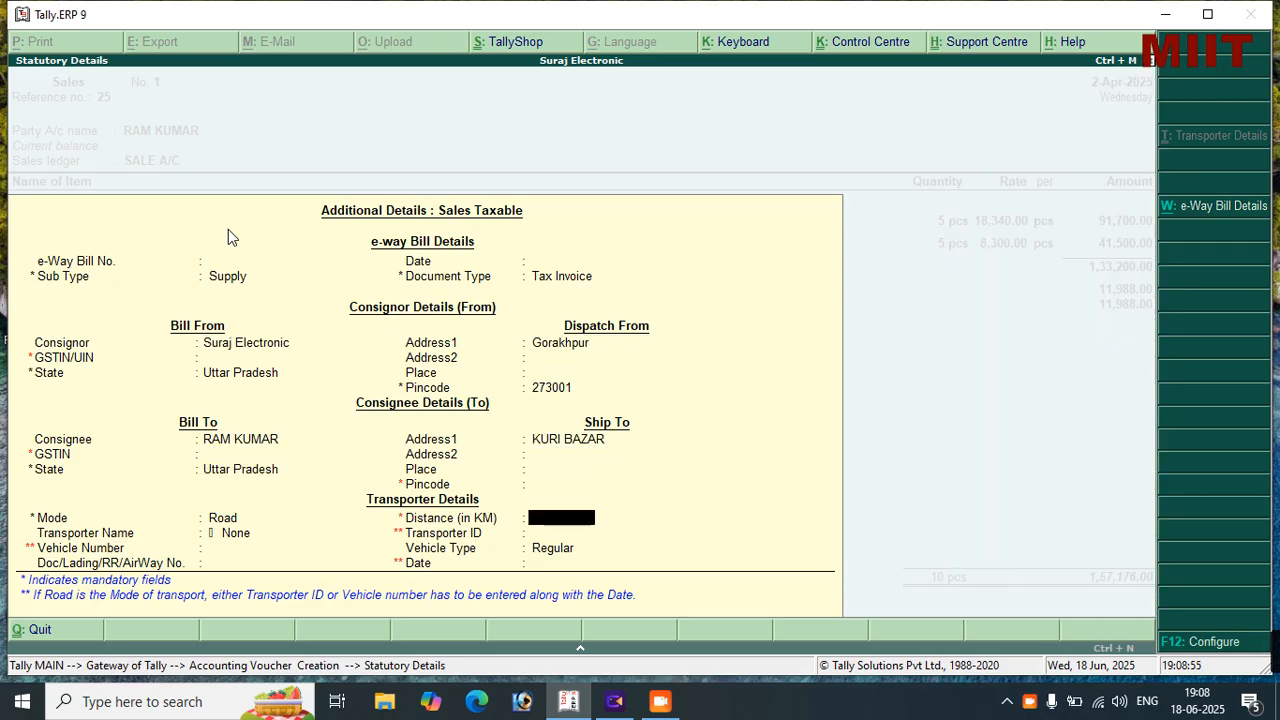
{"action": "key", "text": "Return"}
{"action": "key", "text": "Return"}
{"action": "key", "text": "Return"}
{"action": "key", "text": "Return"}
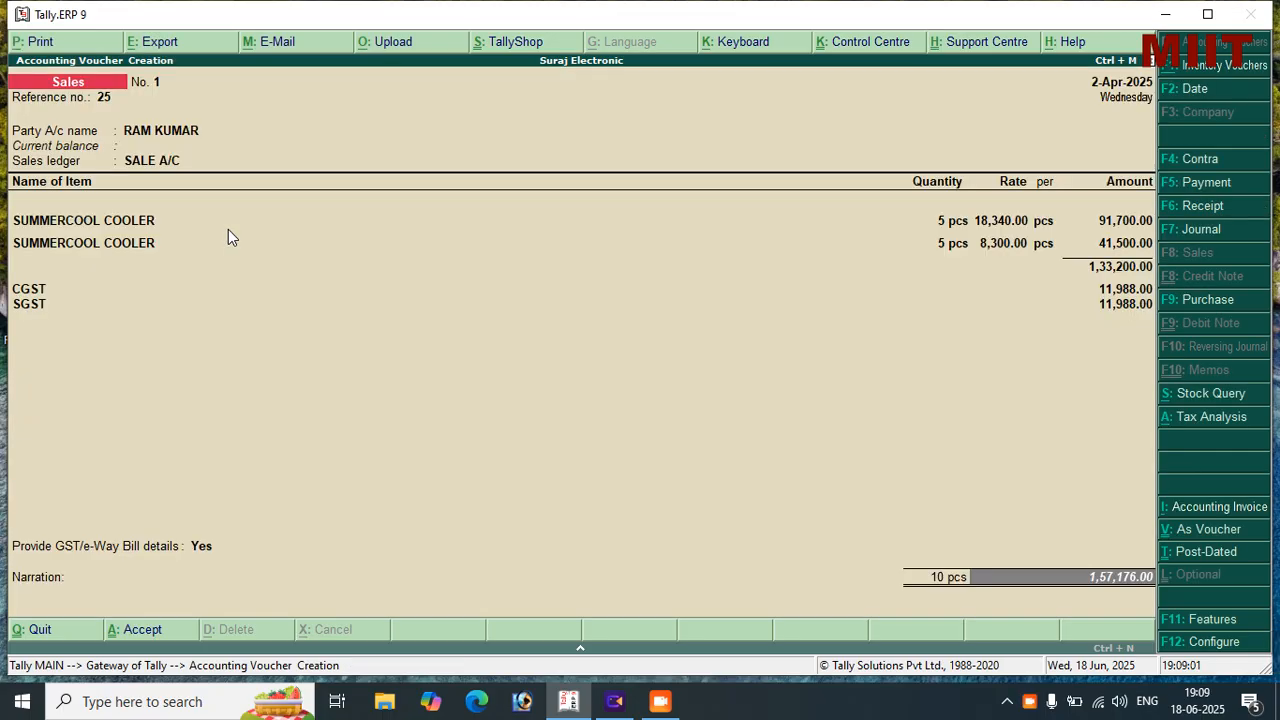
{"action": "key", "text": "Return"}
{"action": "key", "text": "Return"}
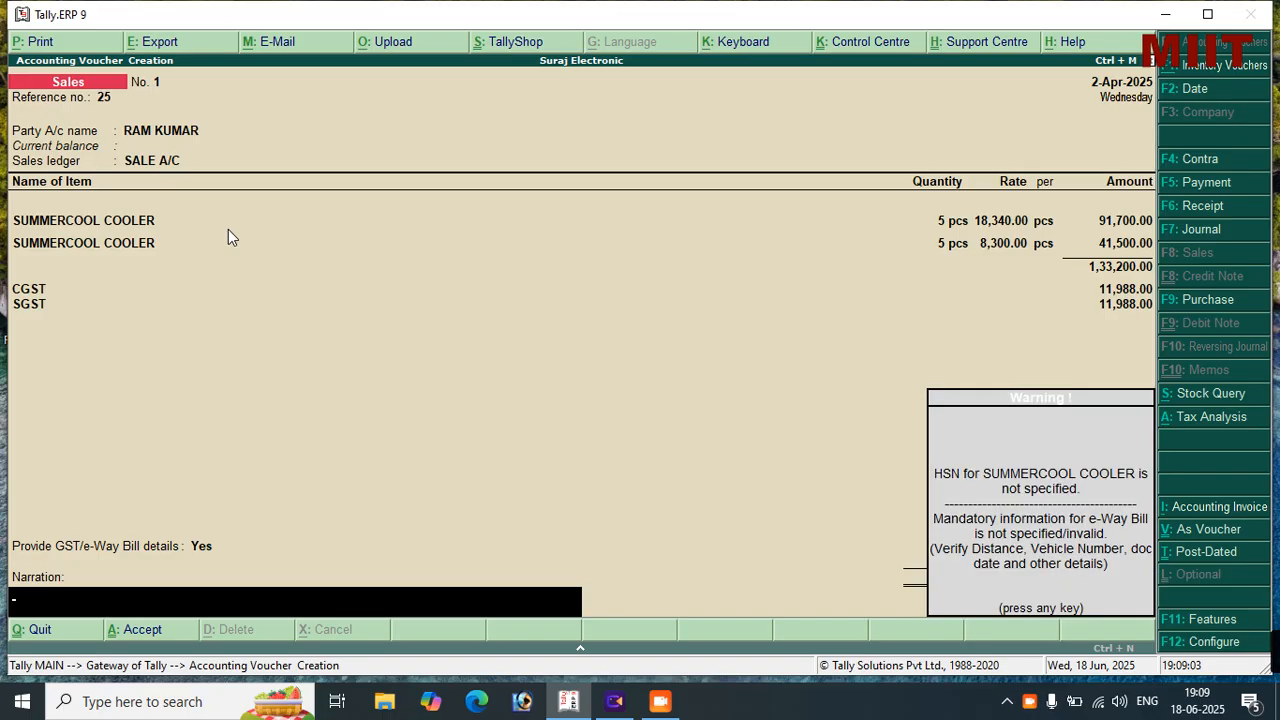
{"action": "key", "text": "Return"}
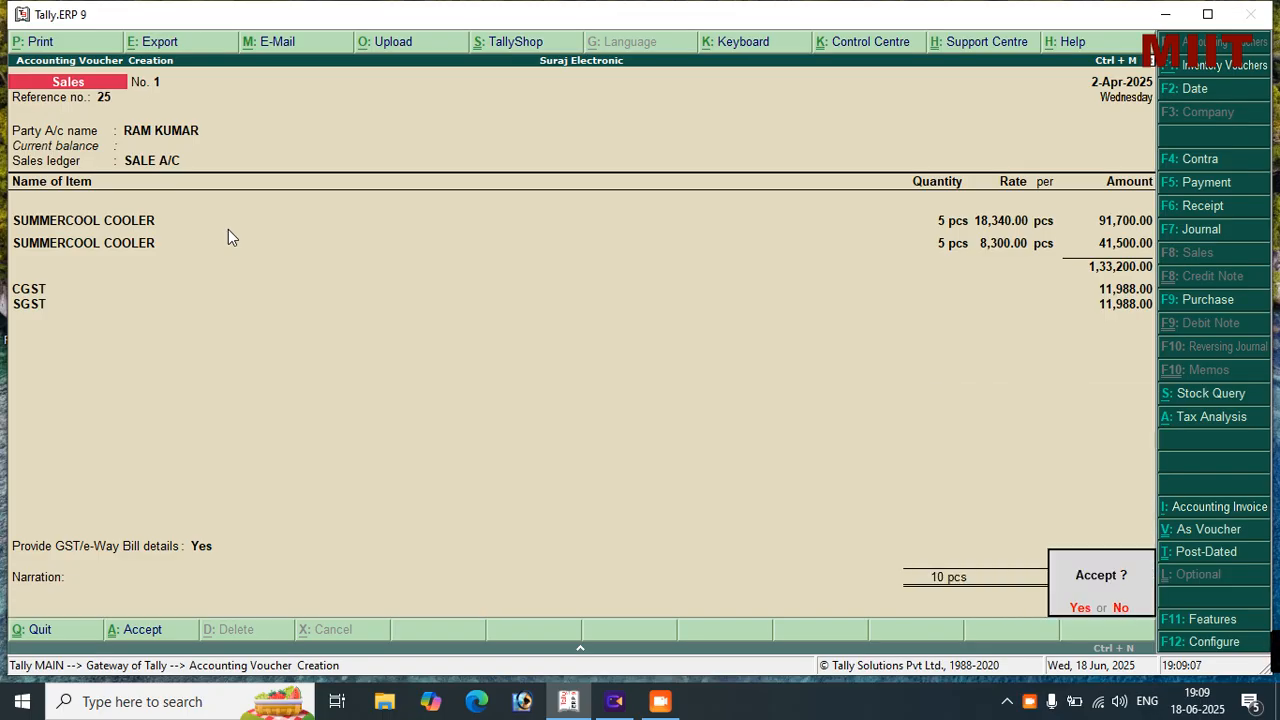
Return to the first item line and replace it with SA,SUNG LED TV 32 INCH, keeping 5 pcs and setting the rate to 18,340
{"action": "key", "text": "Escape"}
{"action": "key", "text": "BackSpace"}
{"action": "key", "text": "BackSpace"}
{"action": "key", "text": "BackSpace"}
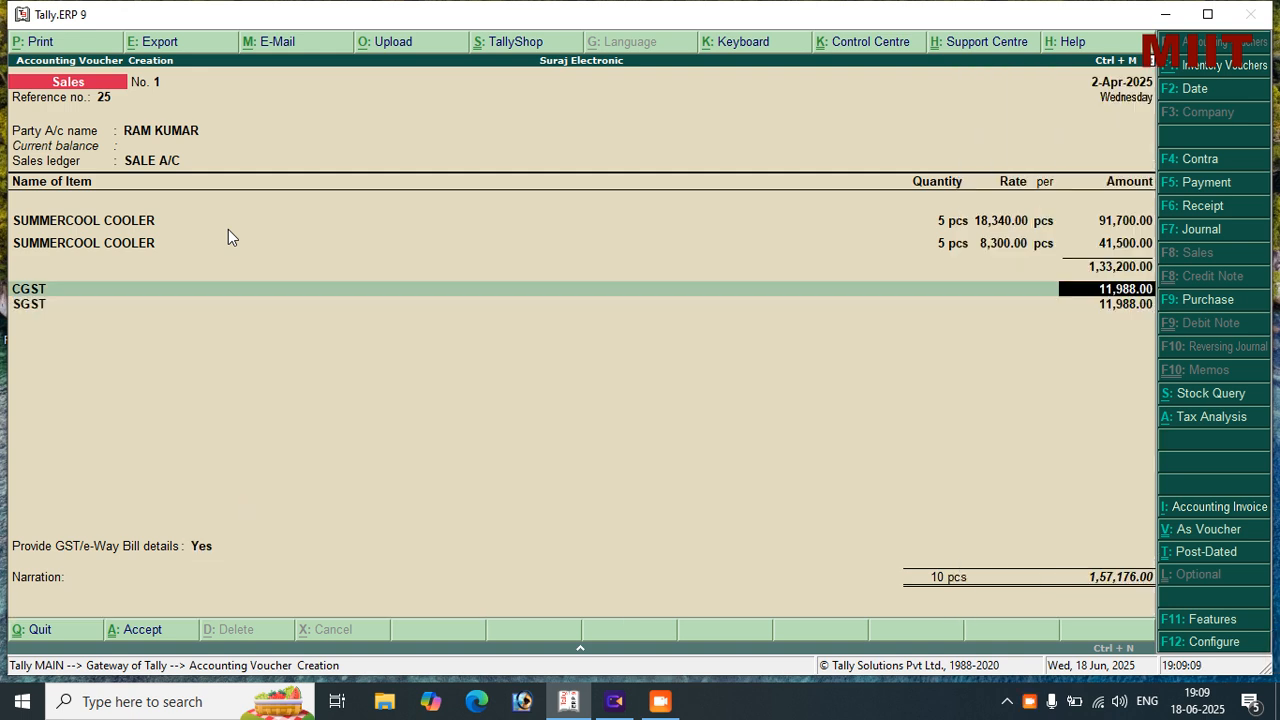
{"action": "key", "text": "BackSpace"}
{"action": "key", "text": "BackSpace"}
{"action": "key", "text": "BackSpace"}
{"action": "key", "text": "BackSpace"}
{"action": "key", "text": "BackSpace"}
{"action": "key", "text": "BackSpace"}
{"action": "key", "text": "BackSpace"}
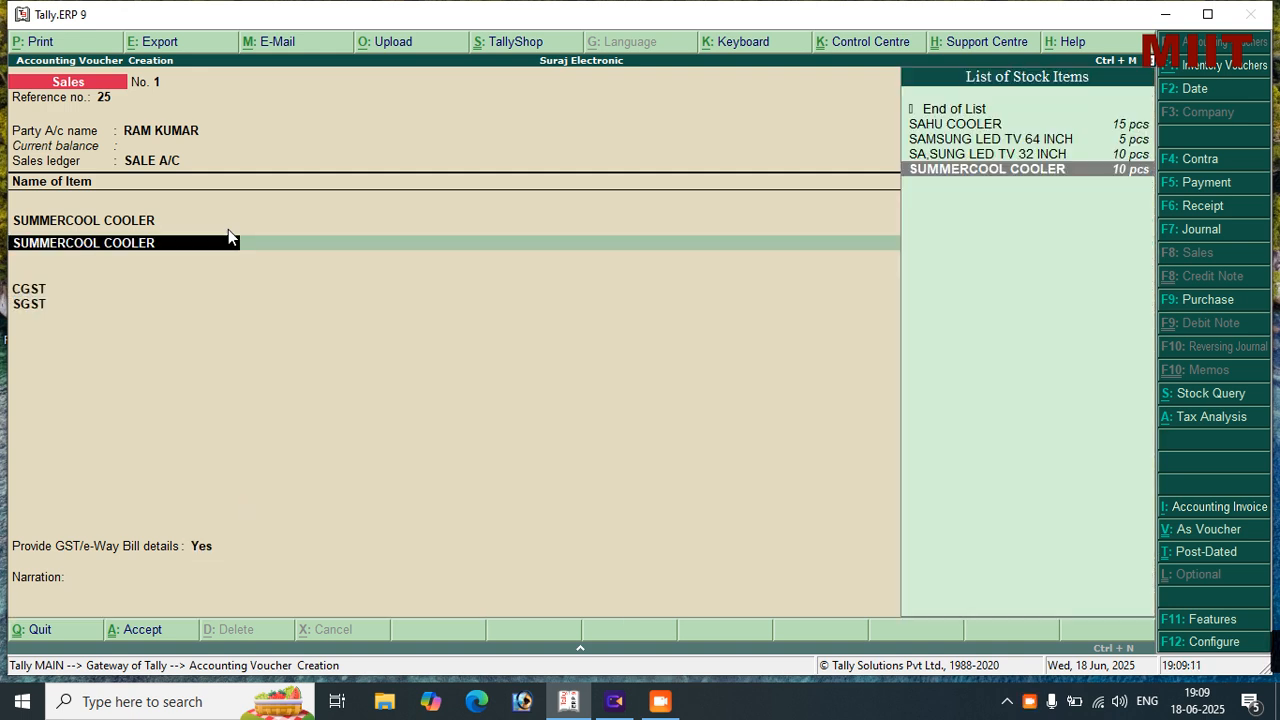
{"action": "key", "text": "BackSpace"}
{"action": "key", "text": "BackSpace"}
{"action": "key", "text": "BackSpace"}
{"action": "key", "text": "BackSpace"}
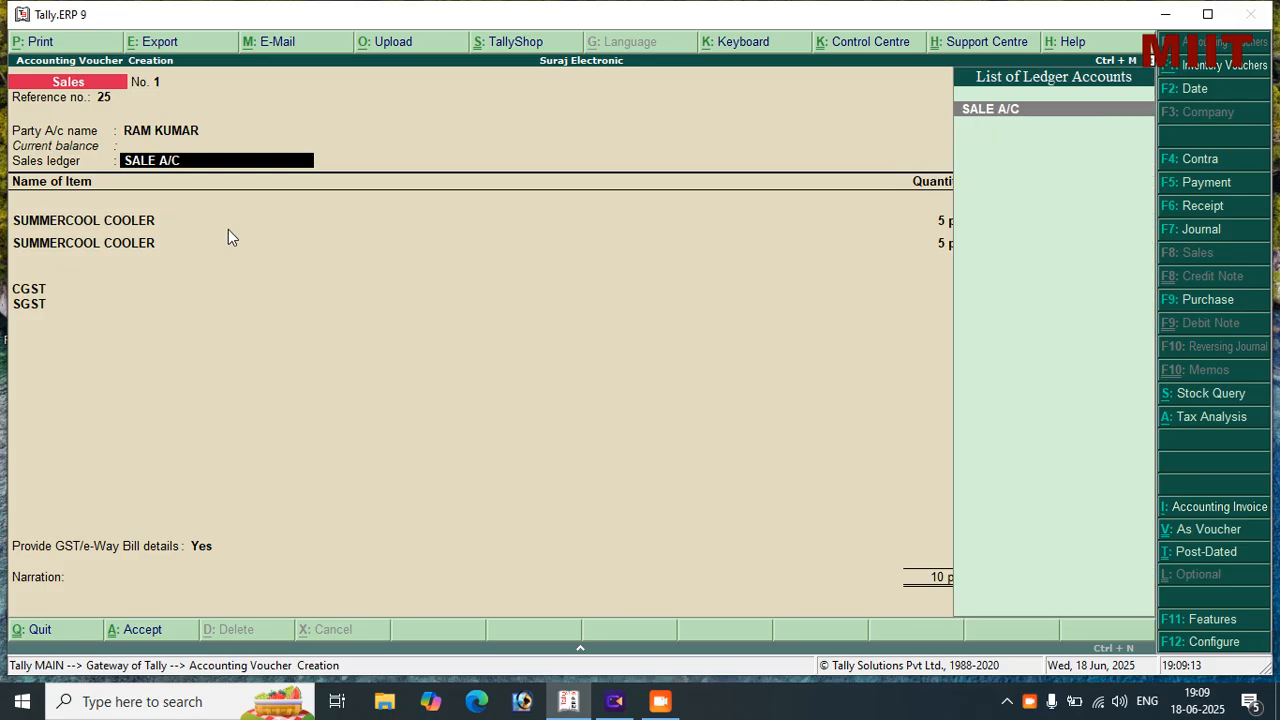
{"action": "key", "text": "Return"}
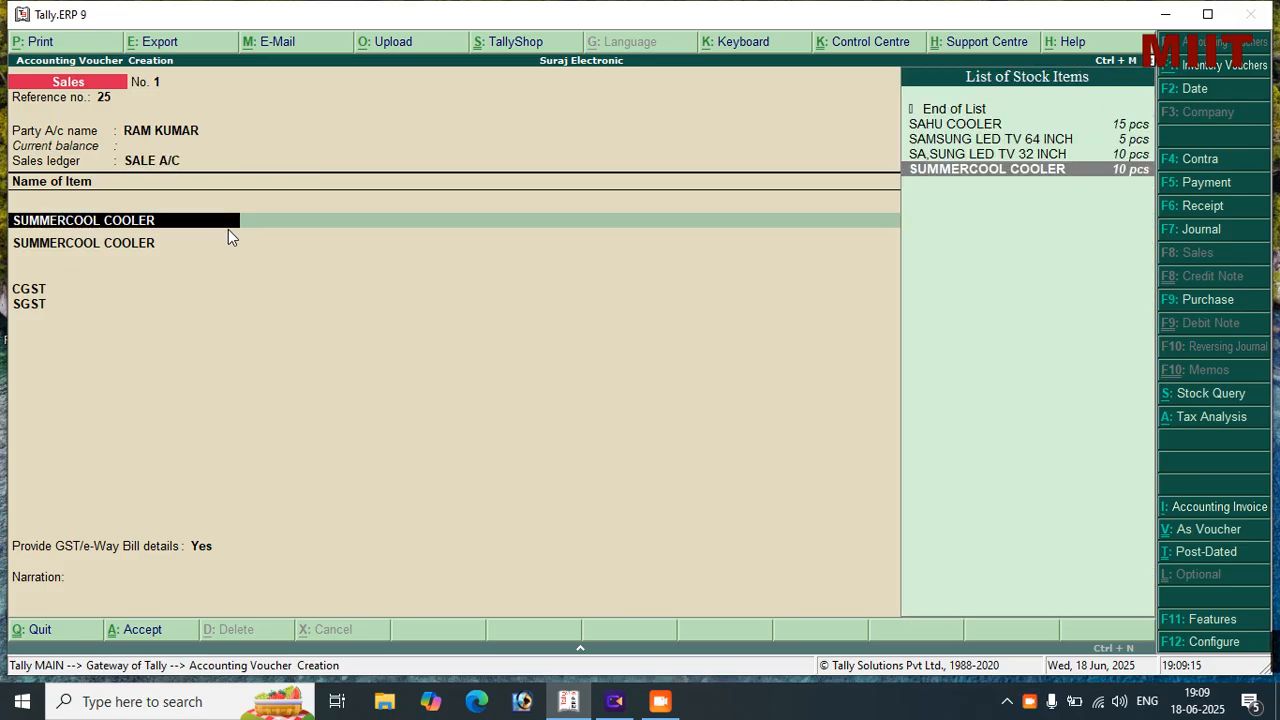
{"action": "key", "text": "Up"}
{"action": "key", "text": "Return"}
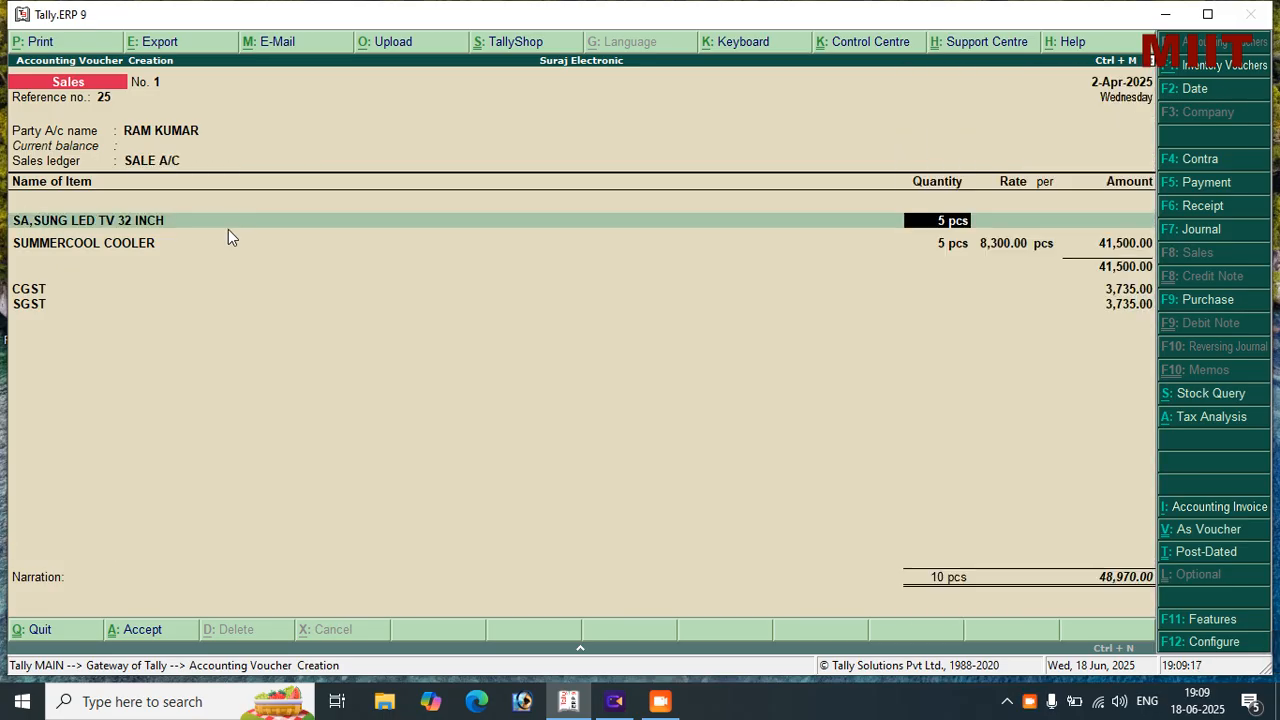
{"action": "key", "text": "Return"}
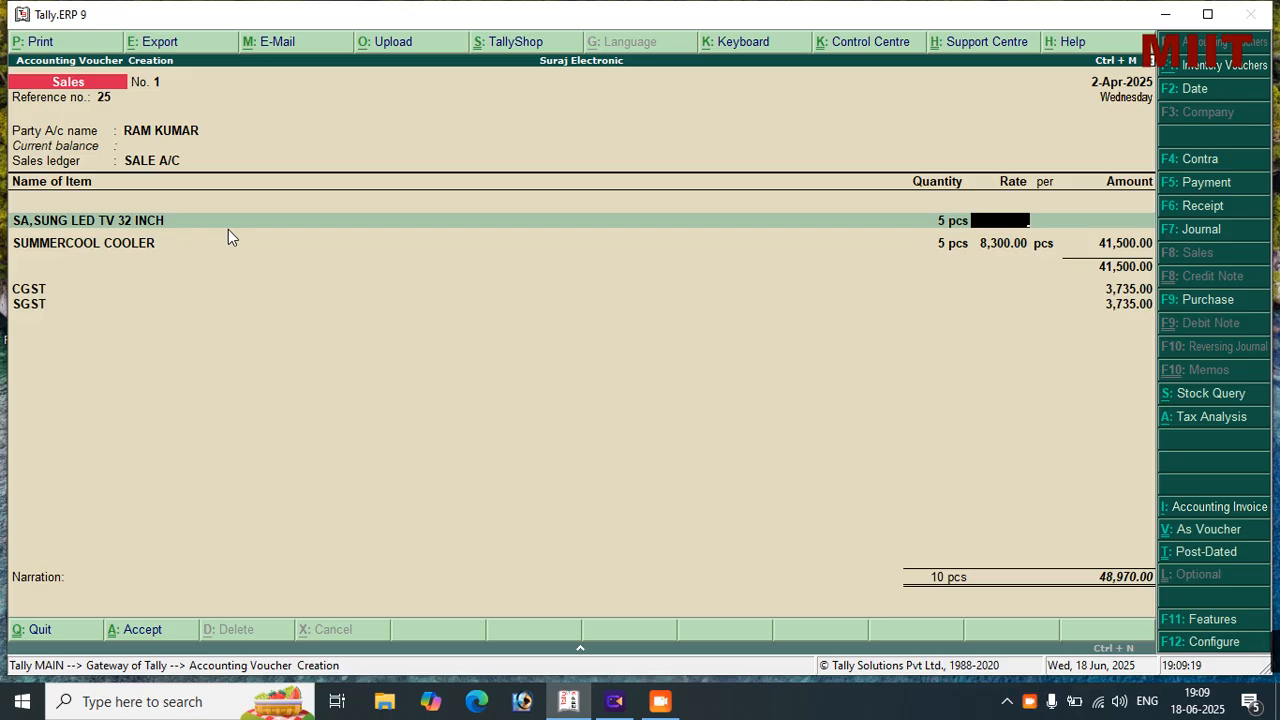
{"action": "type", "text": "18340"}
{"action": "key", "text": "Return"}
{"action": "key", "text": "Return"}
{"action": "key", "text": "Return"}
Keep the SUMMERCOOL COOLER, CGST and SGST lines, and accept the GST/e-Way Bill details with their default entries
{"action": "key", "text": "Return"}
{"action": "key", "text": "Return"}
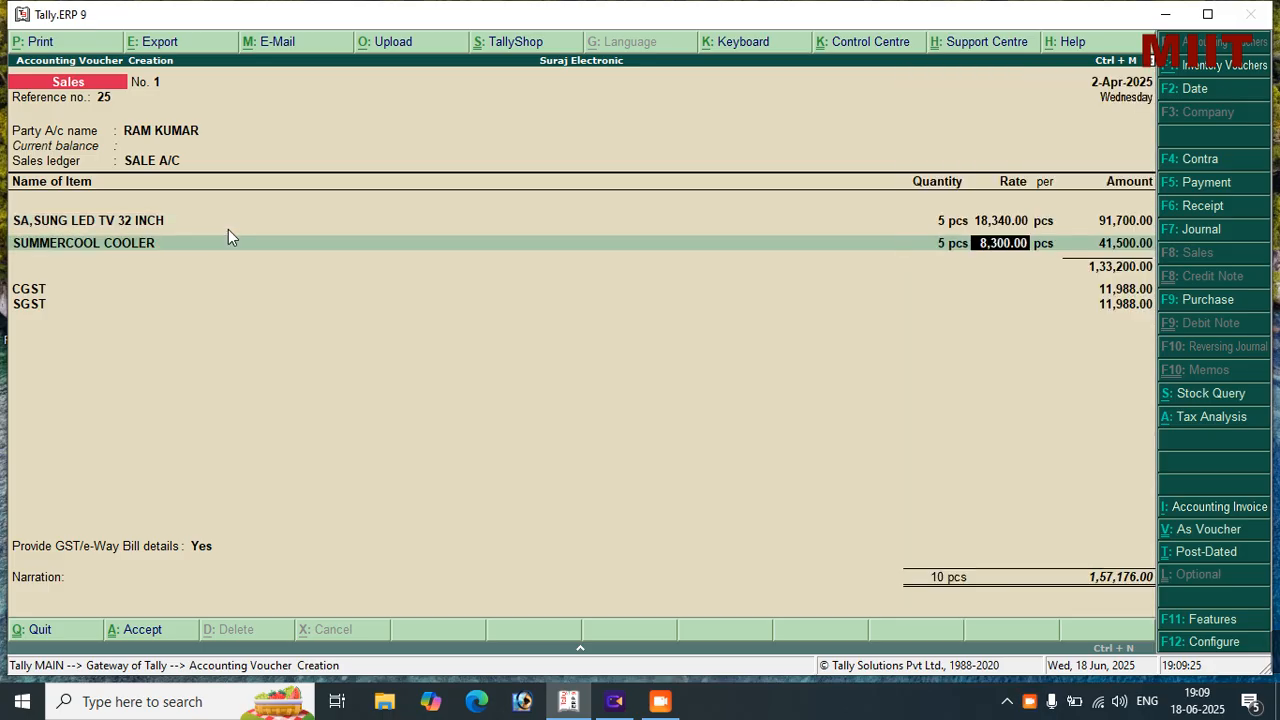
{"action": "key", "text": "Return"}
{"action": "key", "text": "Return"}
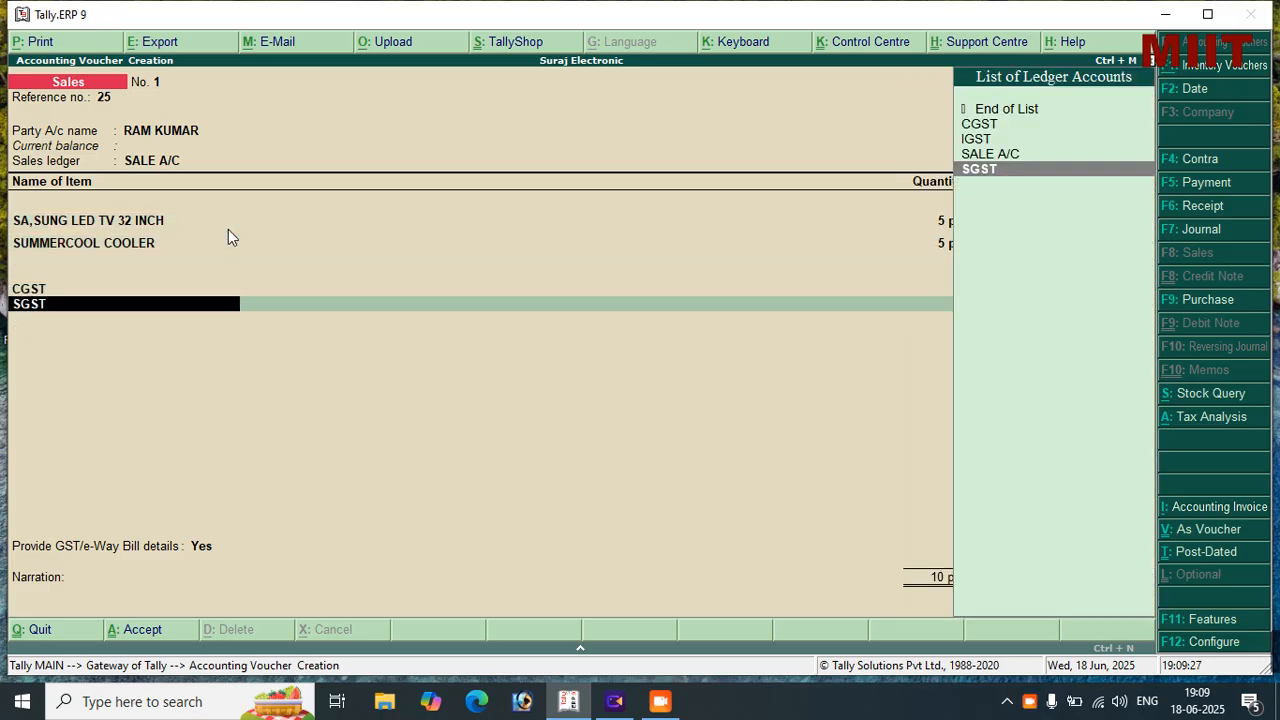
{"action": "key", "text": "Return"}
{"action": "key", "text": "Return"}
{"action": "key", "text": "Return"}
{"action": "key", "text": "Return"}
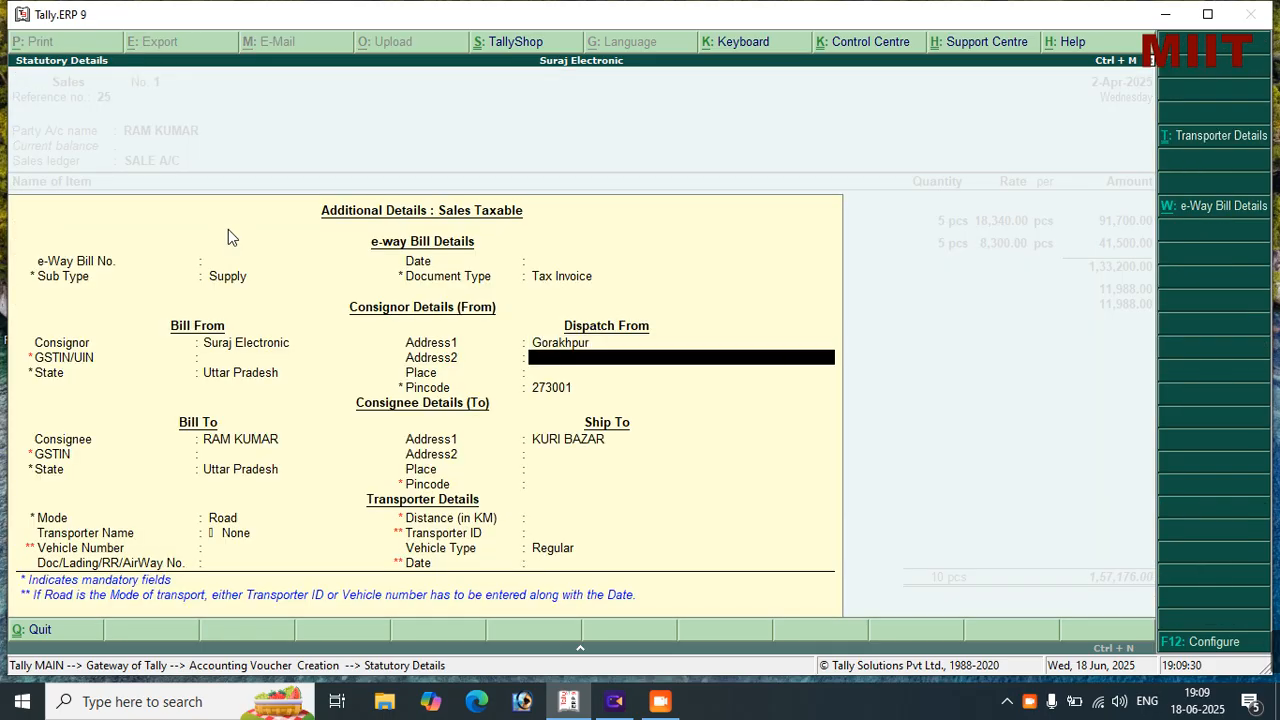
{"action": "key", "text": "Return"}
{"action": "key", "text": "Return"}
{"action": "key", "text": "Return"}
{"action": "key", "text": "Return"}
{"action": "key", "text": "Return"}
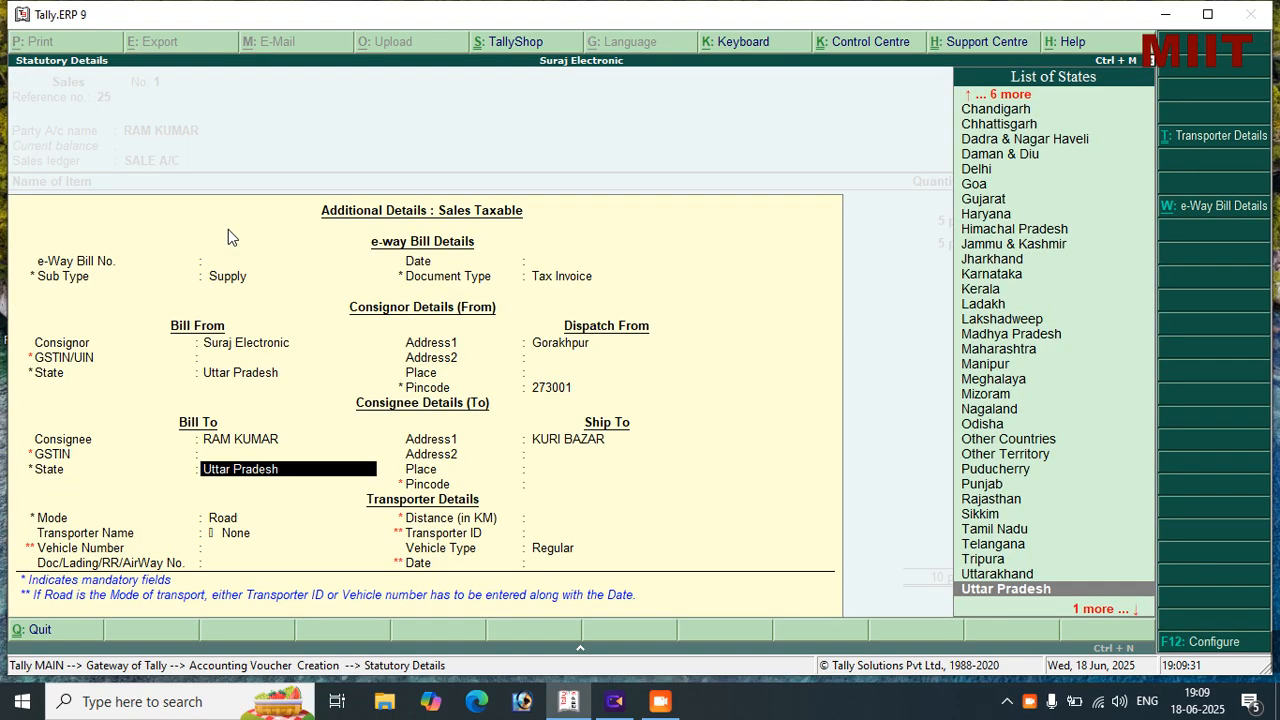
{"action": "key", "text": "ctrl+a"}
{"action": "key", "text": "Return"}
{"action": "key", "text": "Return"}
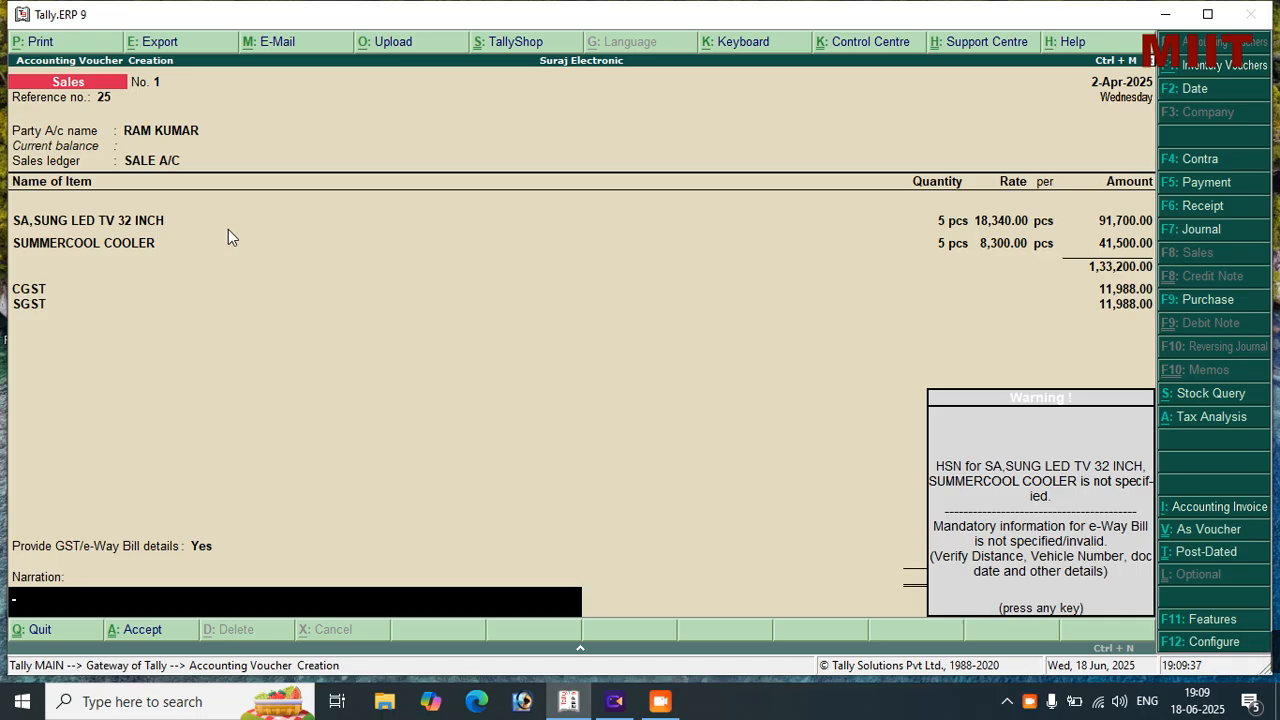
Leave the narration blank and save the first sales voucher
{"action": "key", "text": "Return"}
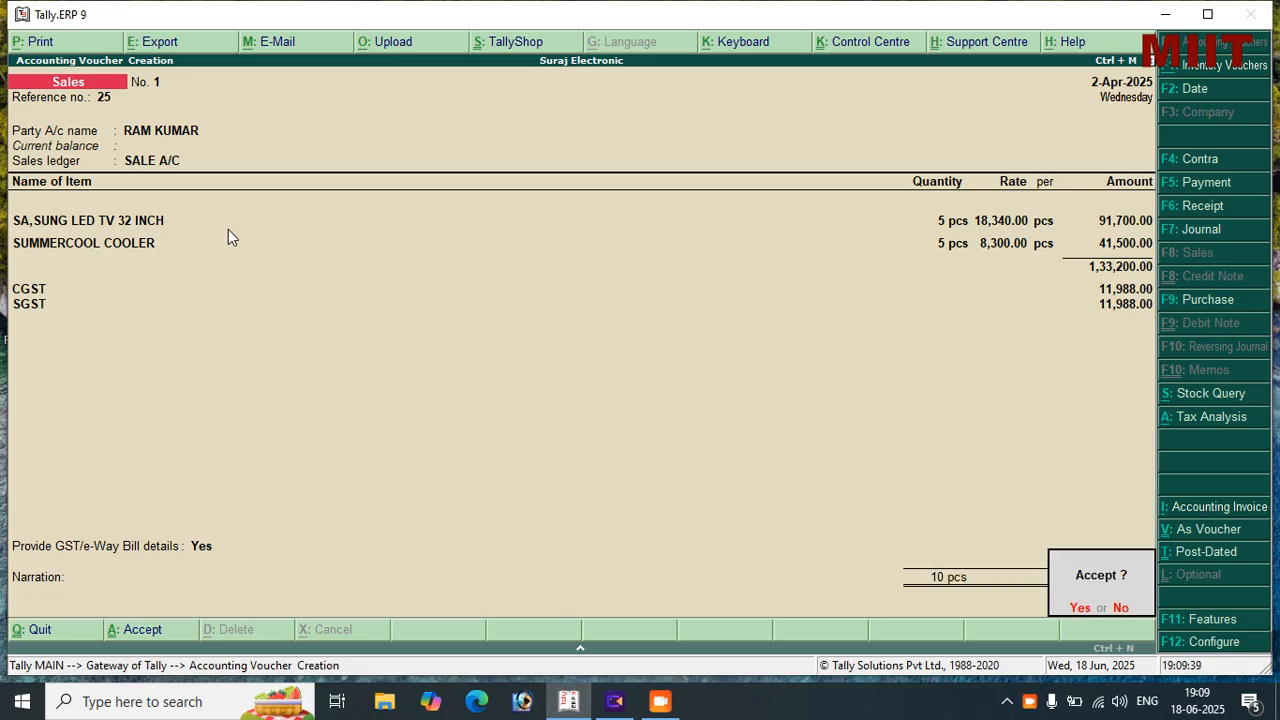
{"action": "key", "text": "Return"}
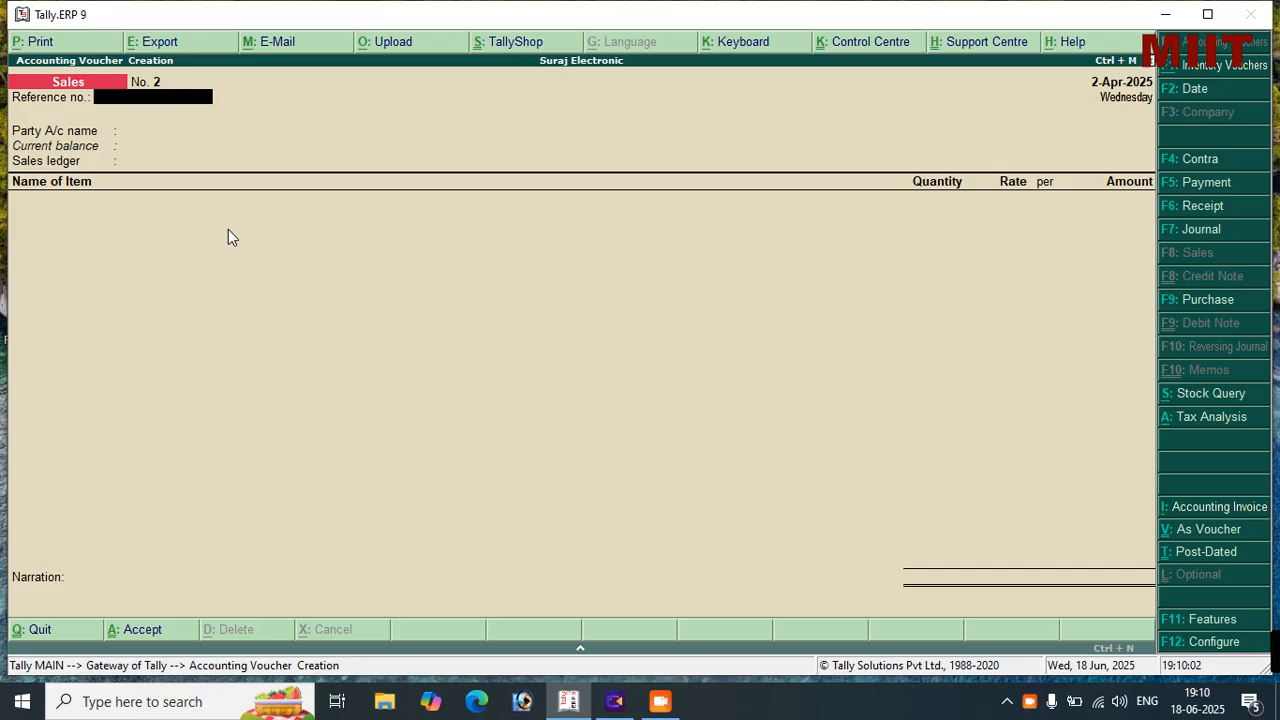
Start the second sales voucher with reference number 26 and Cash as the party account
{"action": "type", "text": "26"}
{"action": "key", "text": "Return"}
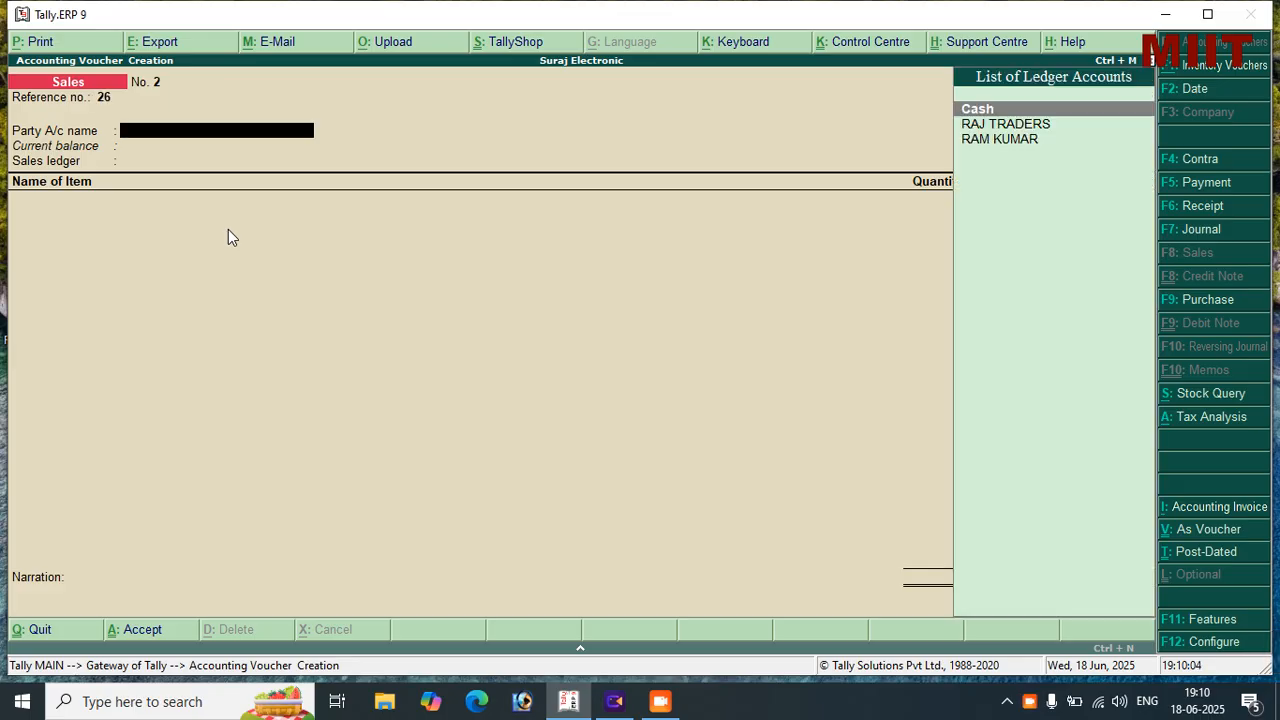
{"action": "key", "text": "Return"}
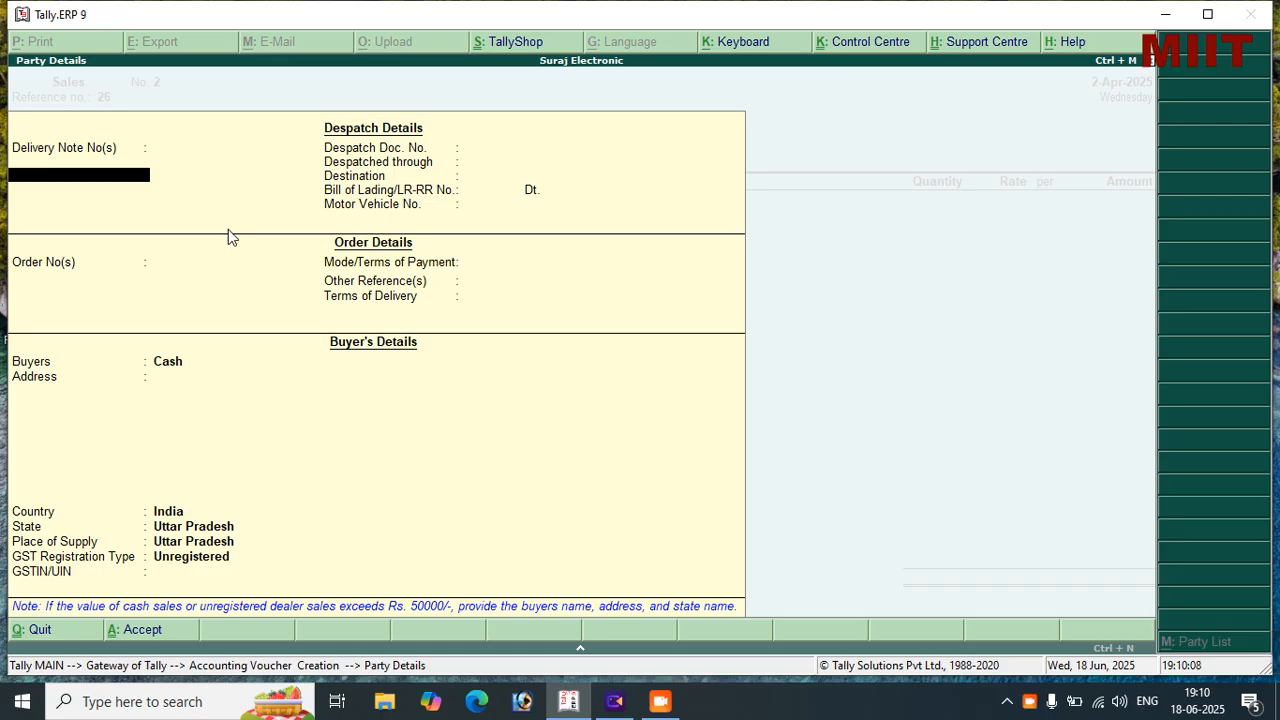
Accept the cash party's despatch, order and buyer details with their default entries and choose SALE A/C as the sales ledger
{"action": "key", "text": "Return"}
{"action": "key", "text": "Return"}
{"action": "key", "text": "Return"}
{"action": "key", "text": "Return"}
{"action": "key", "text": "Return"}
{"action": "key", "text": "Return"}
{"action": "key", "text": "Return"}
{"action": "key", "text": "Return"}
{"action": "key", "text": "Return"}
{"action": "key", "text": "Return"}
{"action": "key", "text": "Return"}
{"action": "key", "text": "Return"}
{"action": "key", "text": "Return"}
{"action": "key", "text": "Return"}
{"action": "key", "text": "Return"}
{"action": "key", "text": "Up"}
{"action": "key", "text": "Return"}
{"action": "key", "text": "Return"}
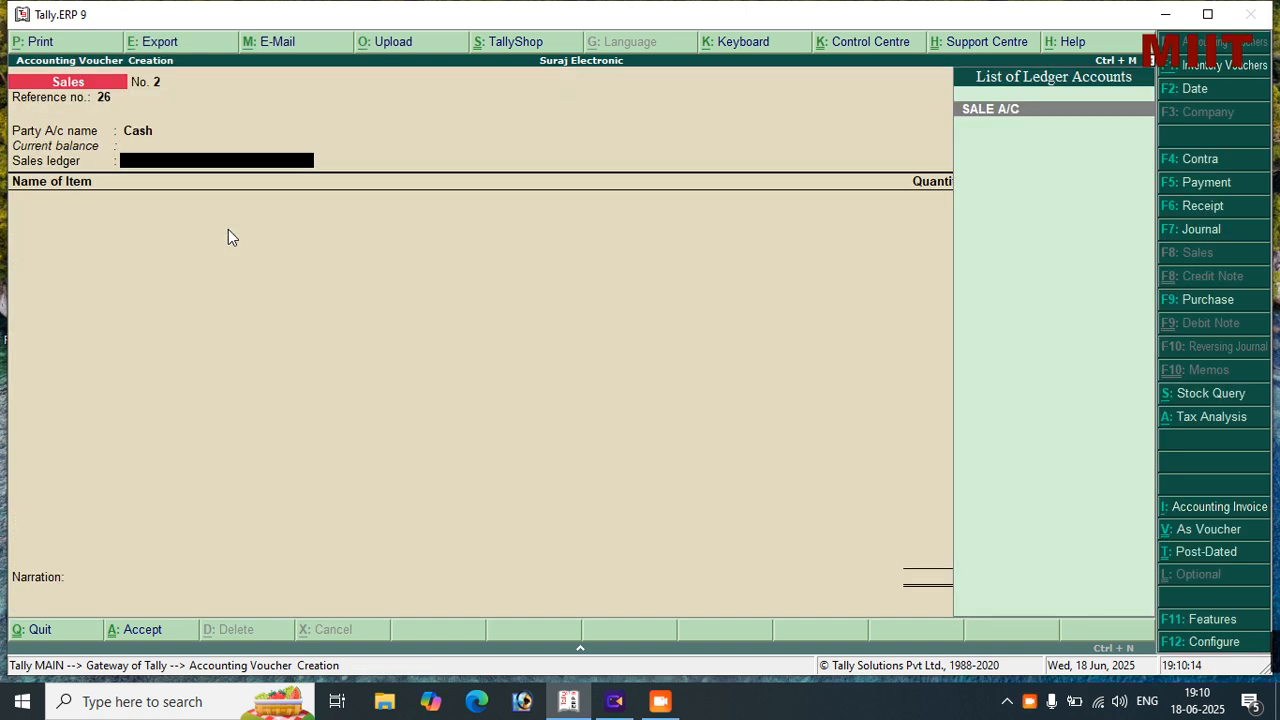
{"action": "key", "text": "Return"}
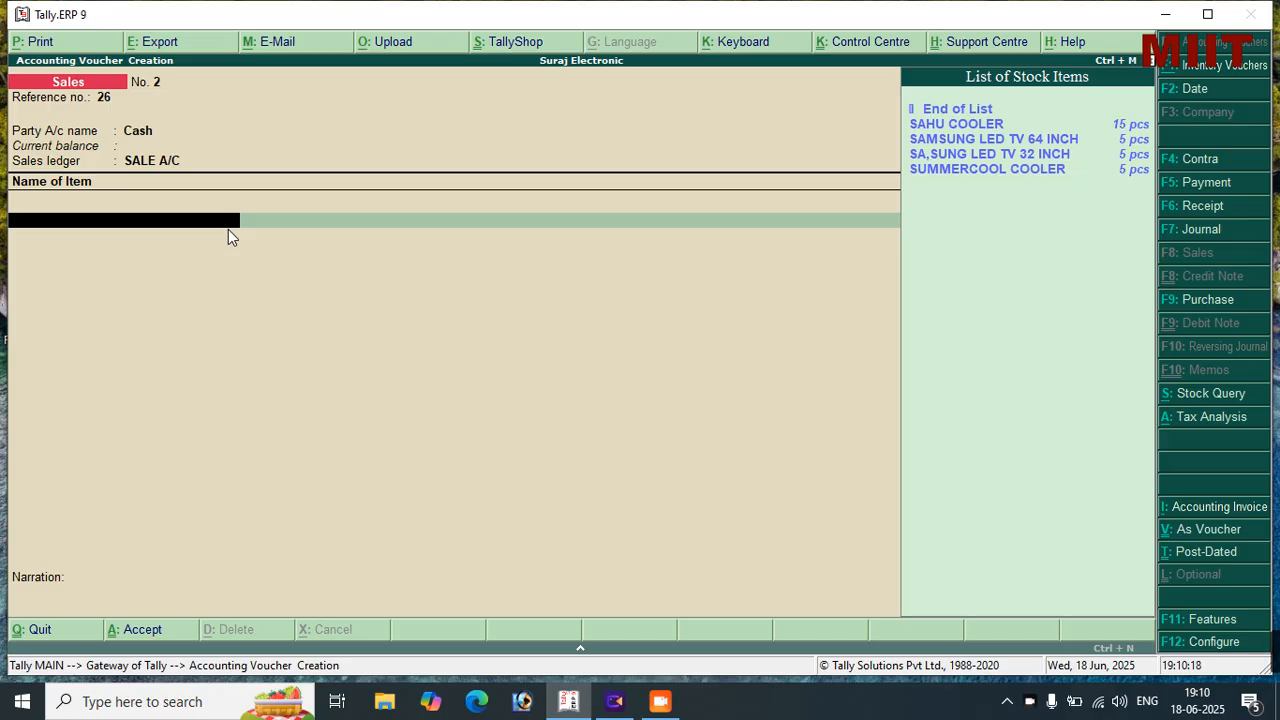
Choose SAMSUNG LED TV 64 INCH as the first item of the cash sale
{"action": "key", "text": "Down"}
{"action": "key", "text": "Down"}
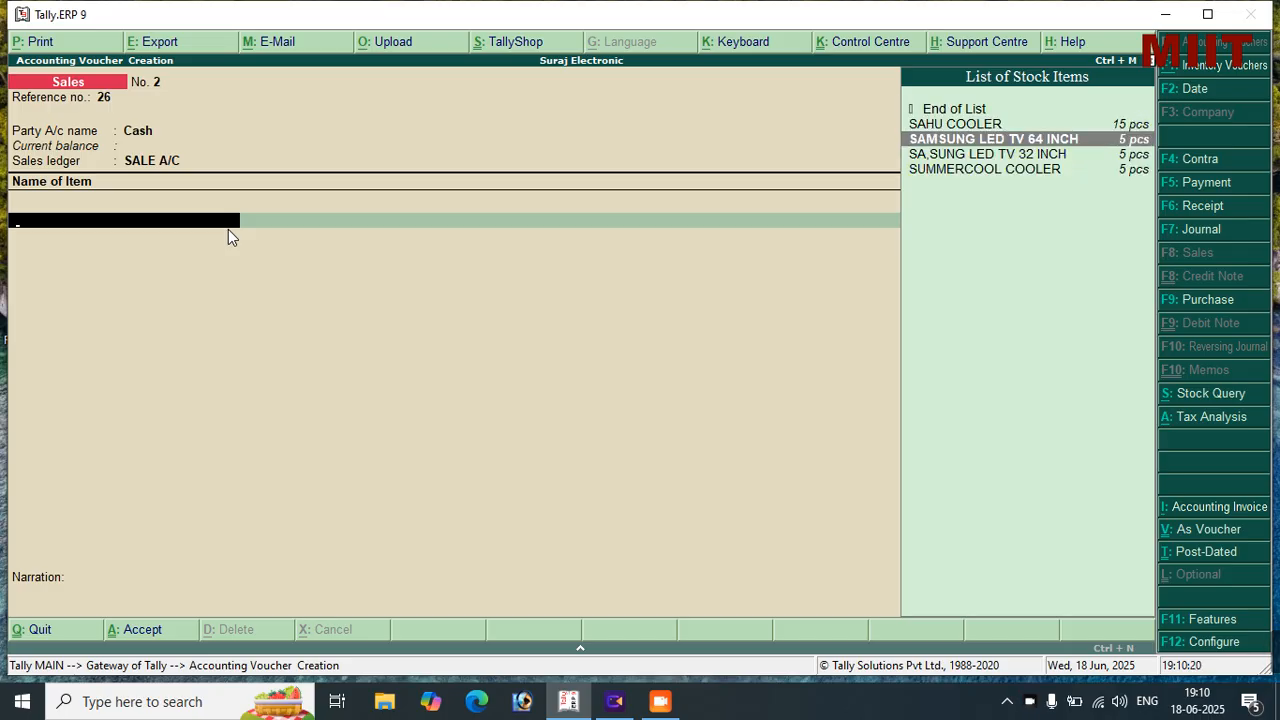
{"action": "key", "text": "Return"}
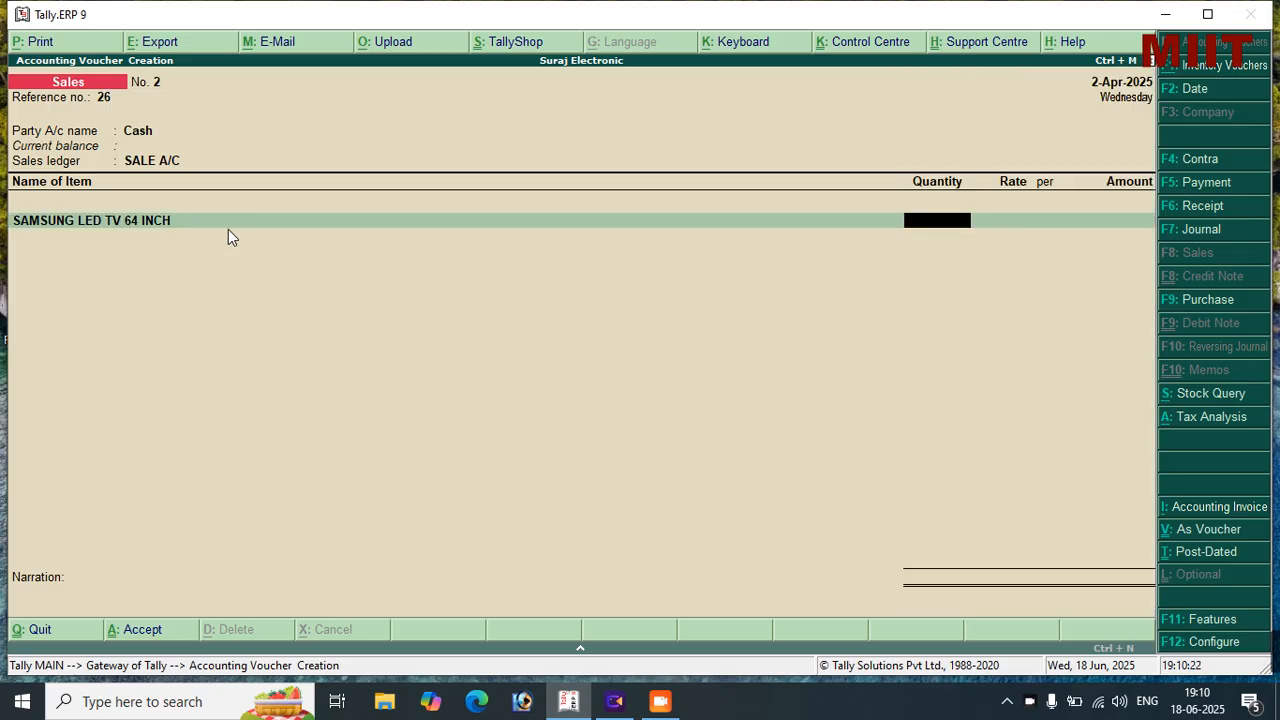
{"action": "key", "text": "BackSpace"}
{"action": "key", "text": "Up"}
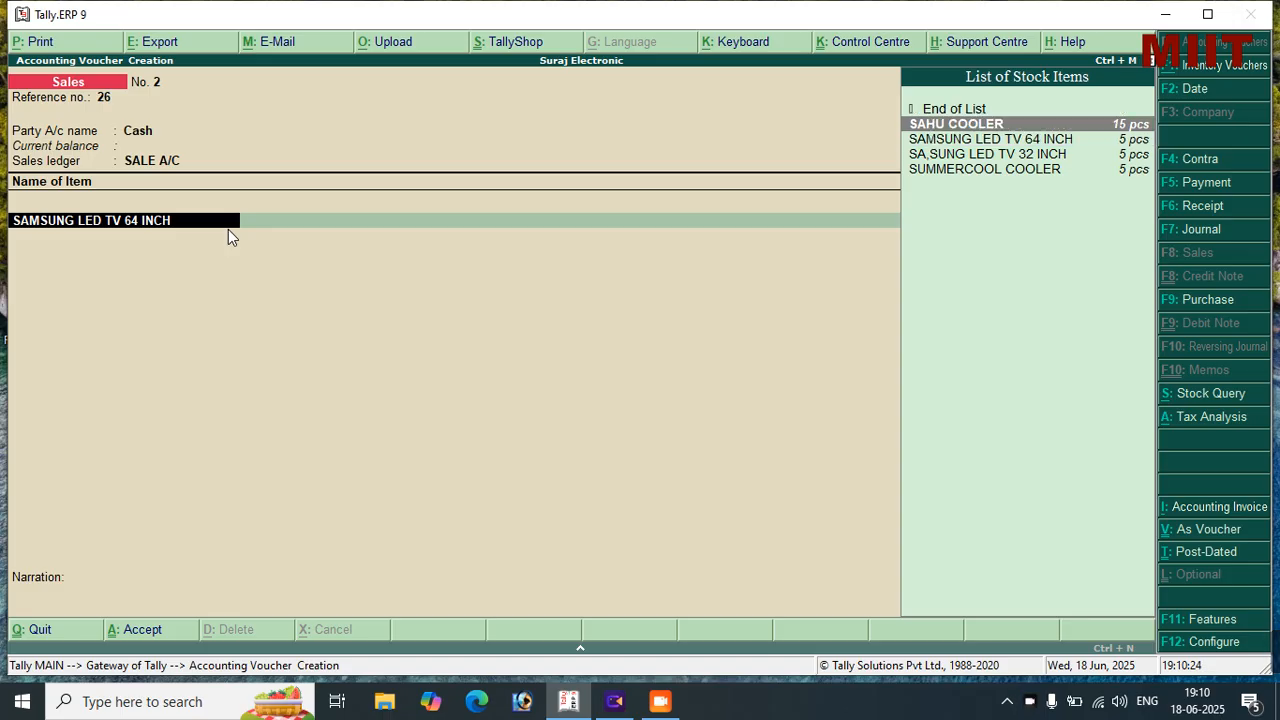
{"action": "key", "text": "Down"}
{"action": "key", "text": "Up"}
{"action": "key", "text": "Down"}
{"action": "key", "text": "Down"}
{"action": "key", "text": "Down"}
{"action": "key", "text": "Up"}
{"action": "key", "text": "Down"}
{"action": "key", "text": "Up"}
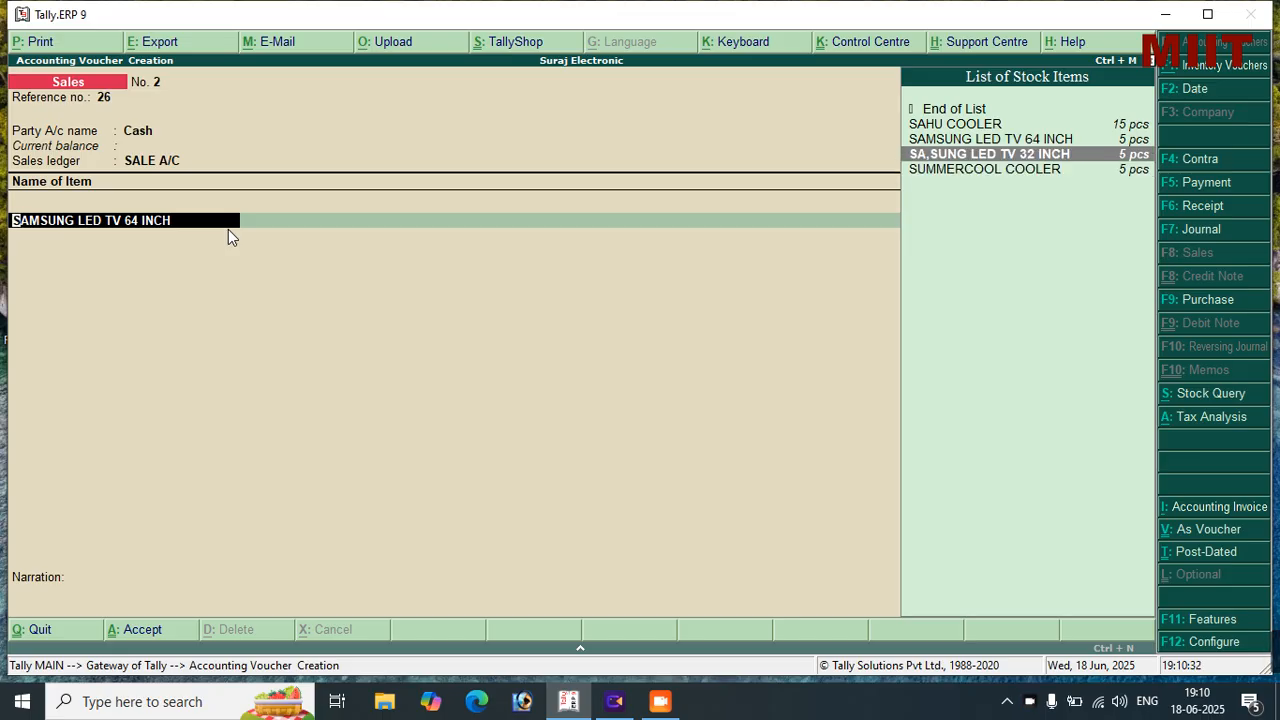
{"action": "key", "text": "Up"}
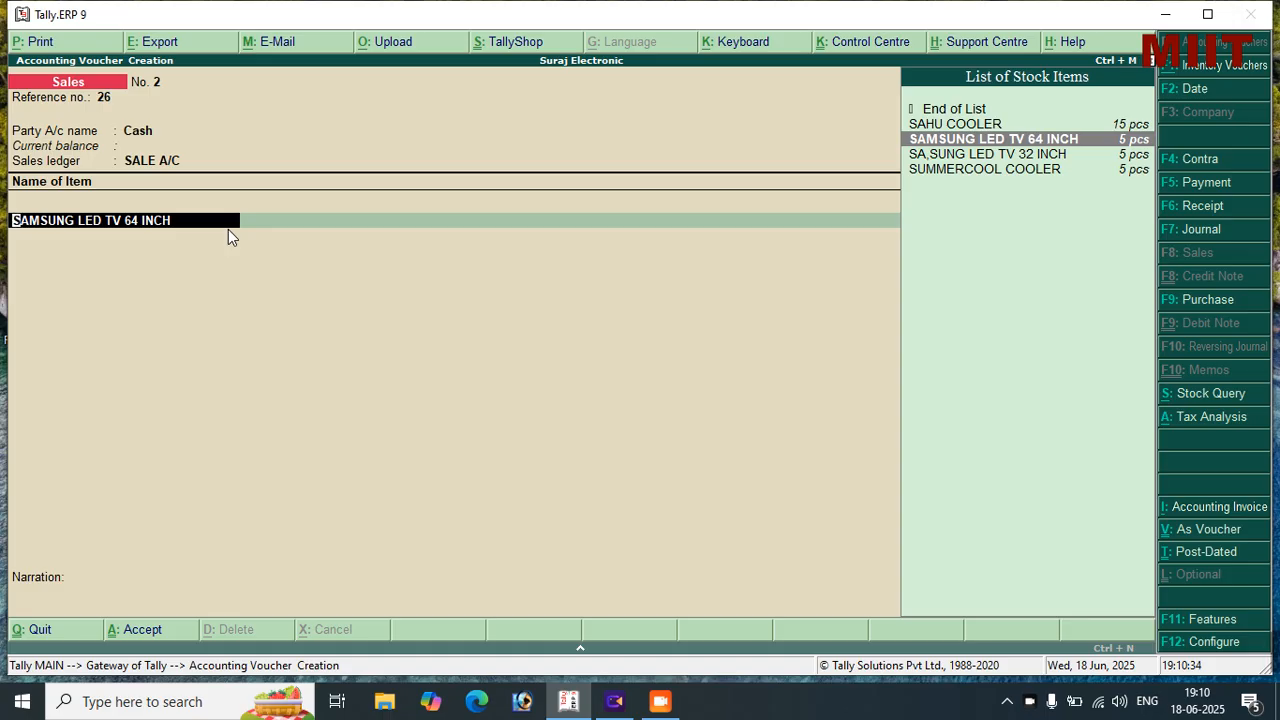
{"action": "key", "text": "Return"}
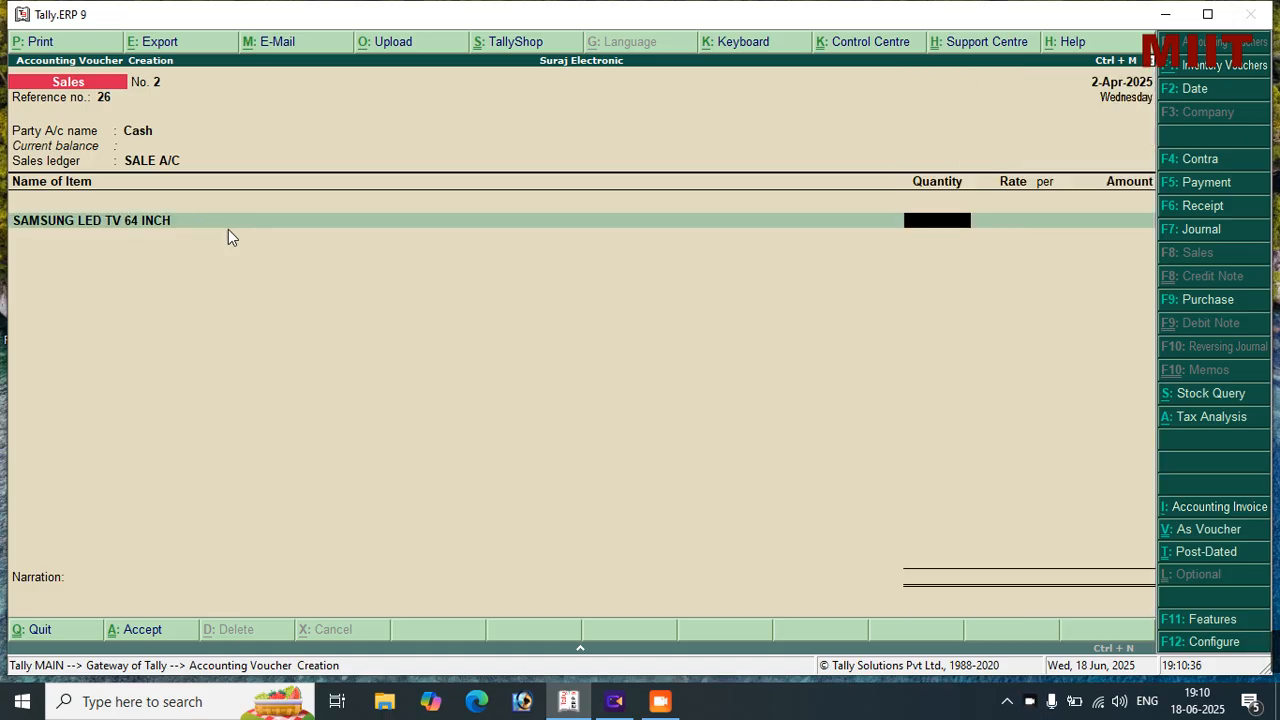
Set the SAMSUNG LED TV 64 INCH line to 5 pcs at a rate of 22,500 and accept its amount
{"action": "type", "text": "5"}
{"action": "key", "text": "Return"}
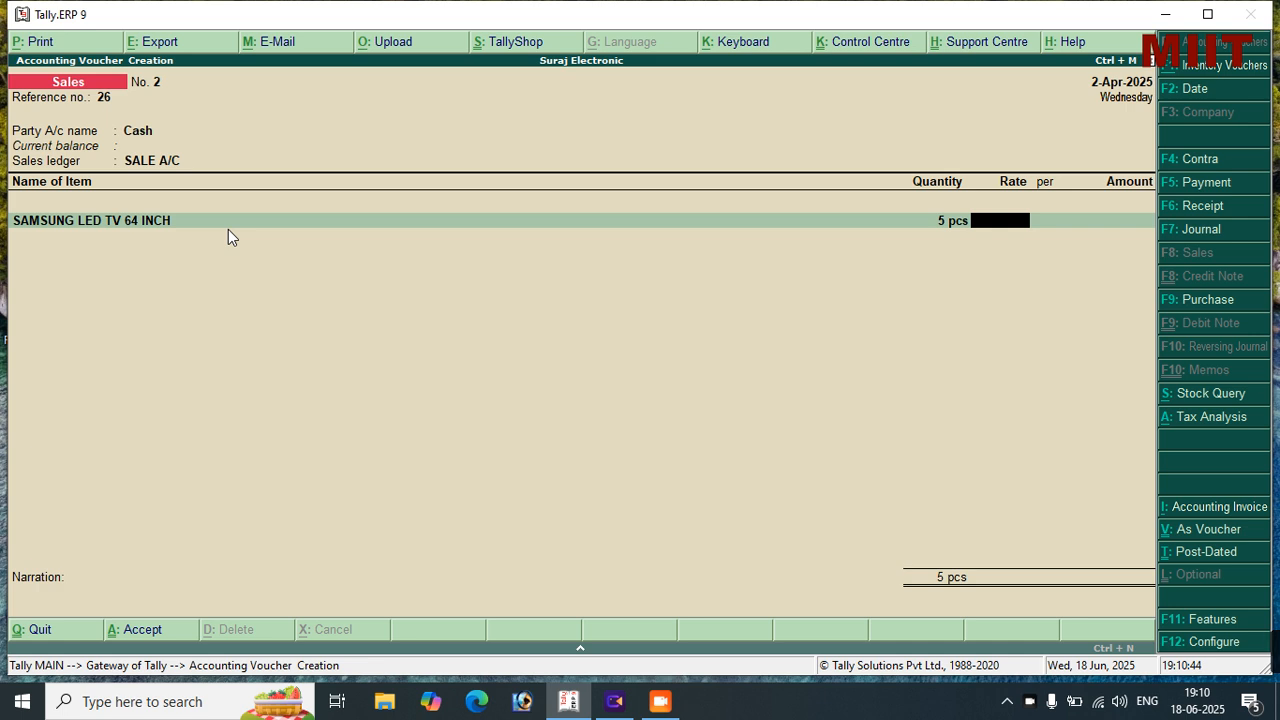
{"action": "type", "text": "22,500"}
{"action": "key", "text": "Return"}
{"action": "key", "text": "Return"}
{"action": "key", "text": "Return"}
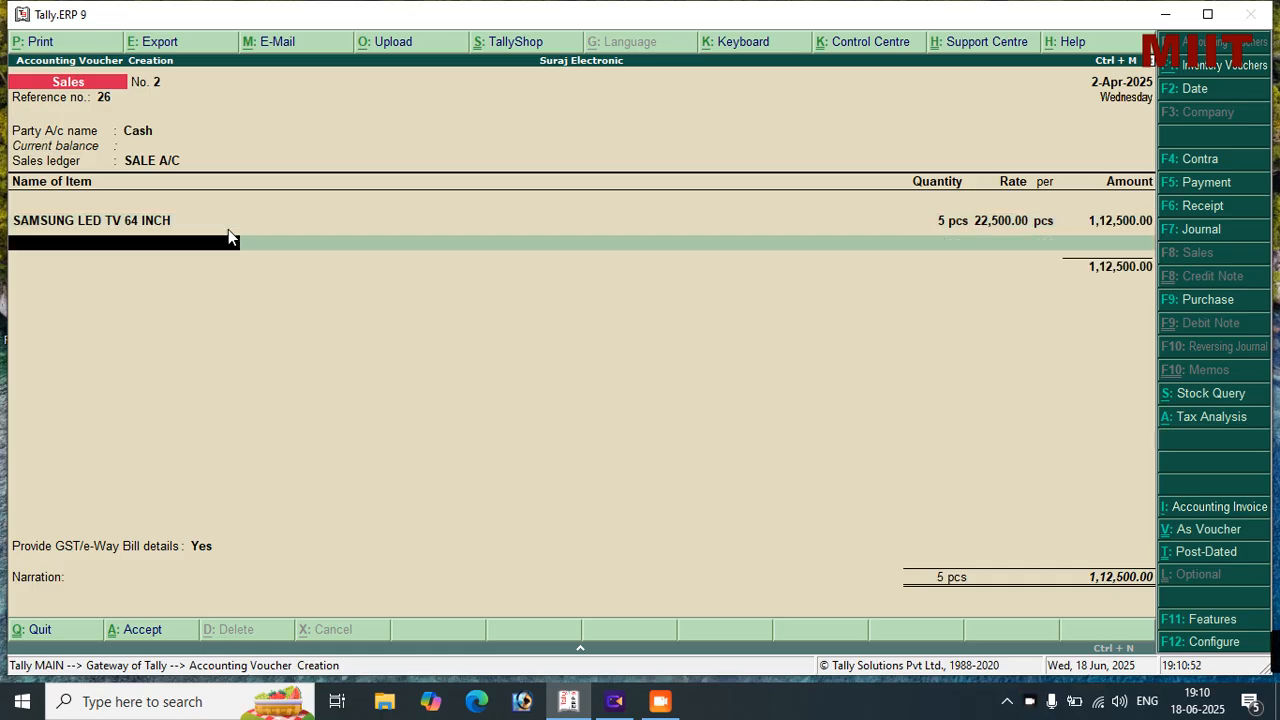
Add SAHU COOLER as the second item with 10 pcs at a rate of 9,400
{"action": "key", "text": "space"}
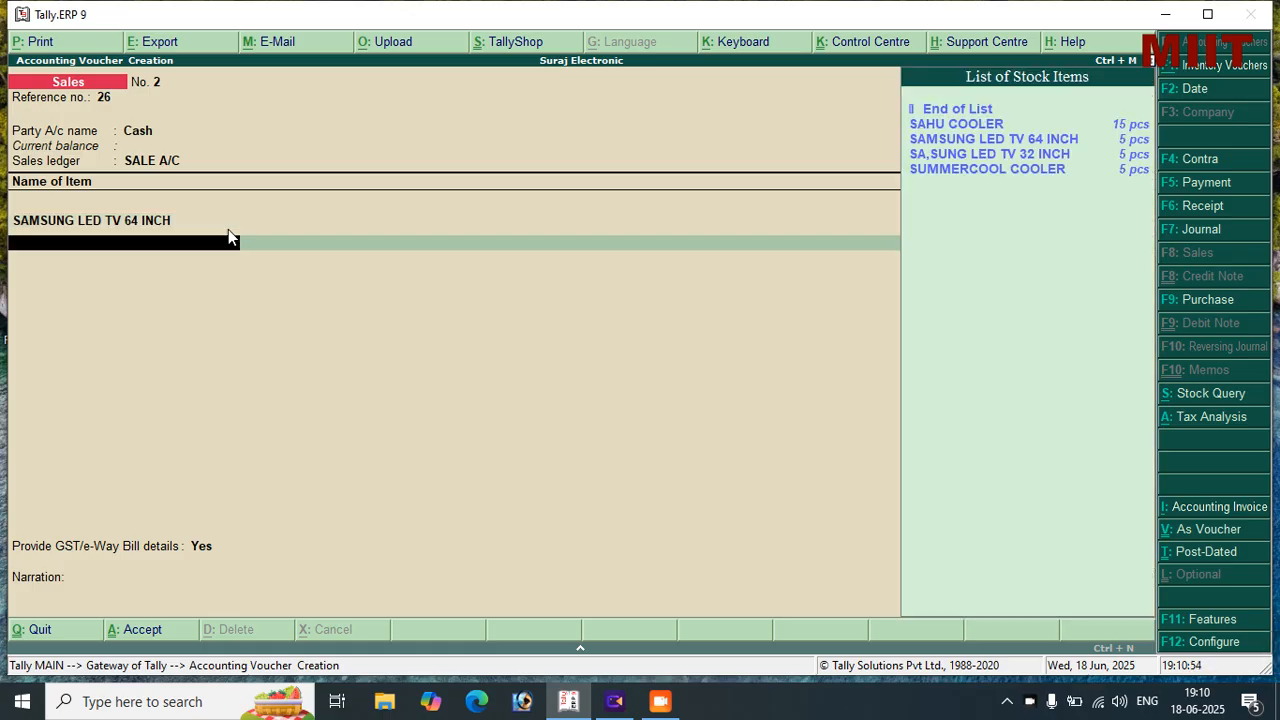
{"action": "key", "text": "Down"}
{"action": "key", "text": "Return"}
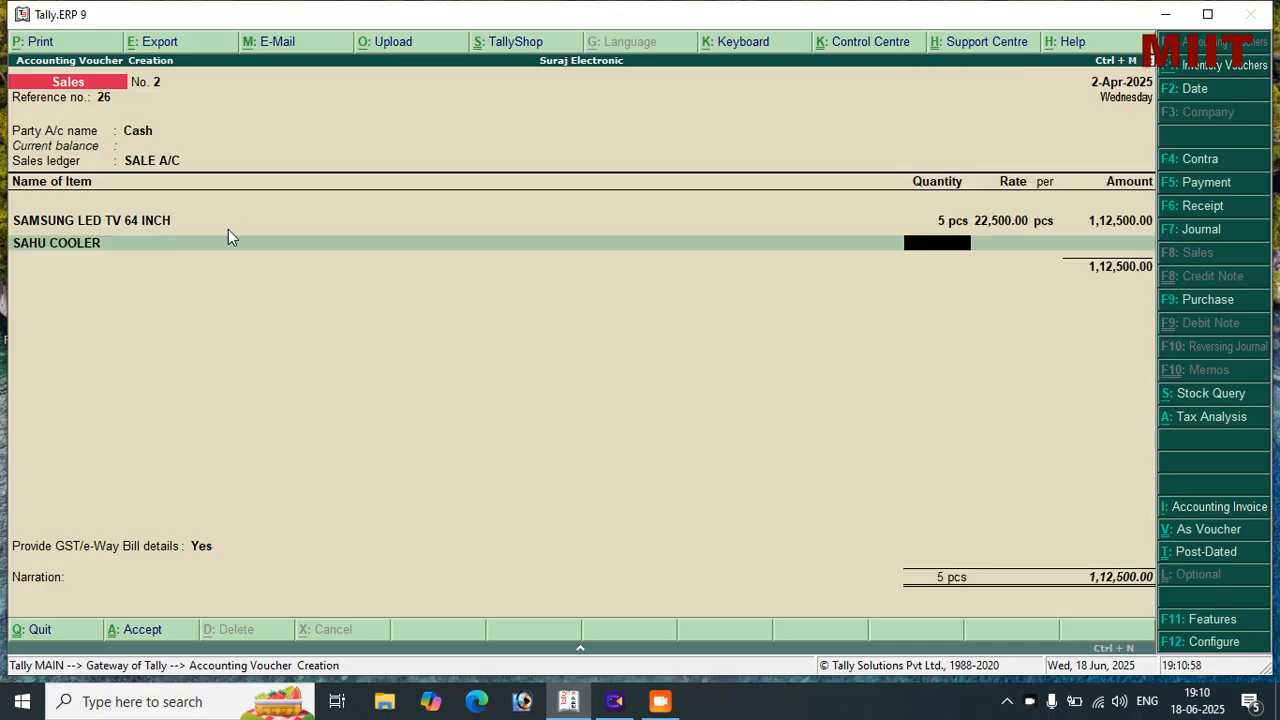
{"action": "type", "text": "10"}
{"action": "key", "text": "Return"}
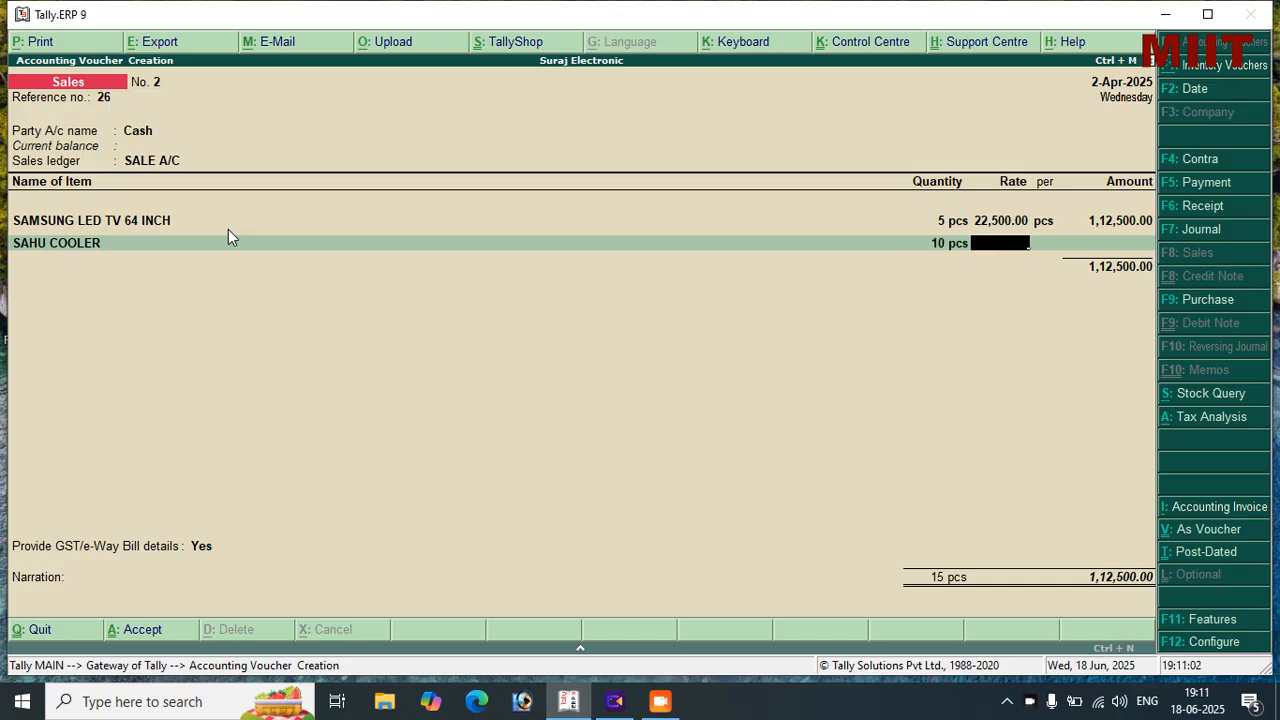
{"action": "type", "text": "9400"}
{"action": "key", "text": "Return"}
{"action": "key", "text": "Return"}
{"action": "key", "text": "Return"}
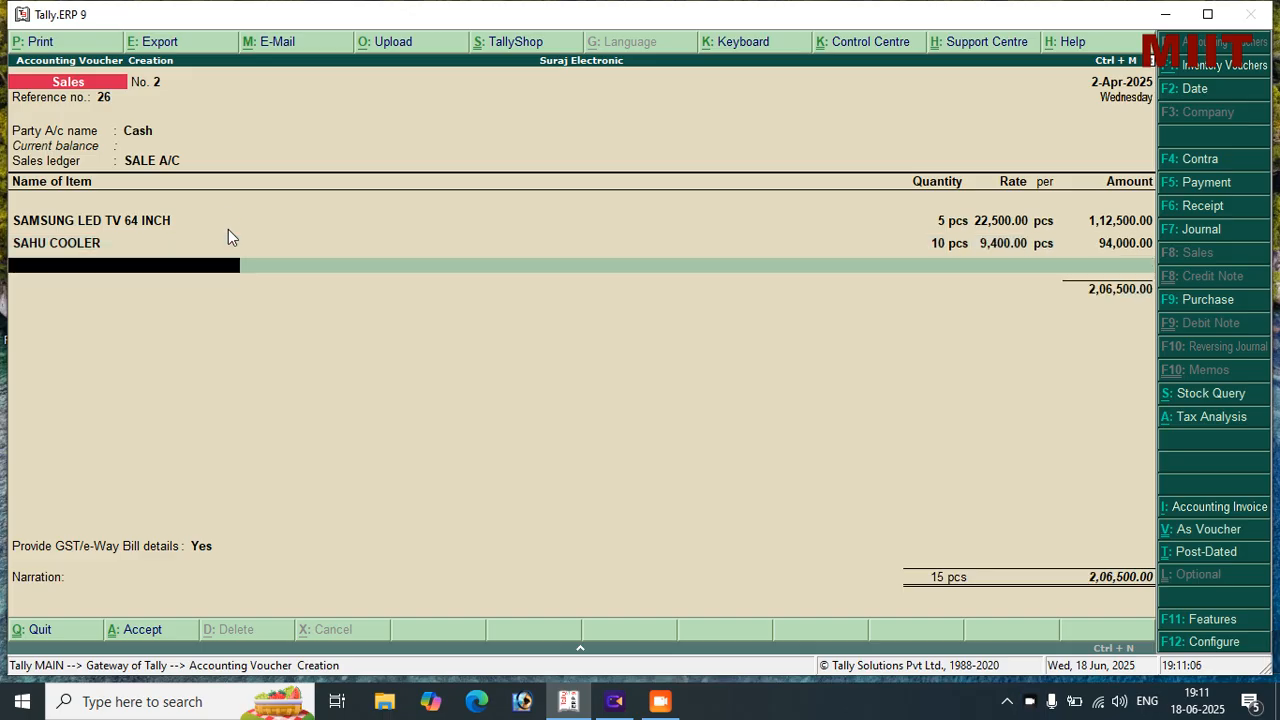
End the item list, add the SGST and CGST ledgers with their calculated amounts, and finish the ledger list
{"action": "key", "text": "space"}
{"action": "type", "text": "s"}
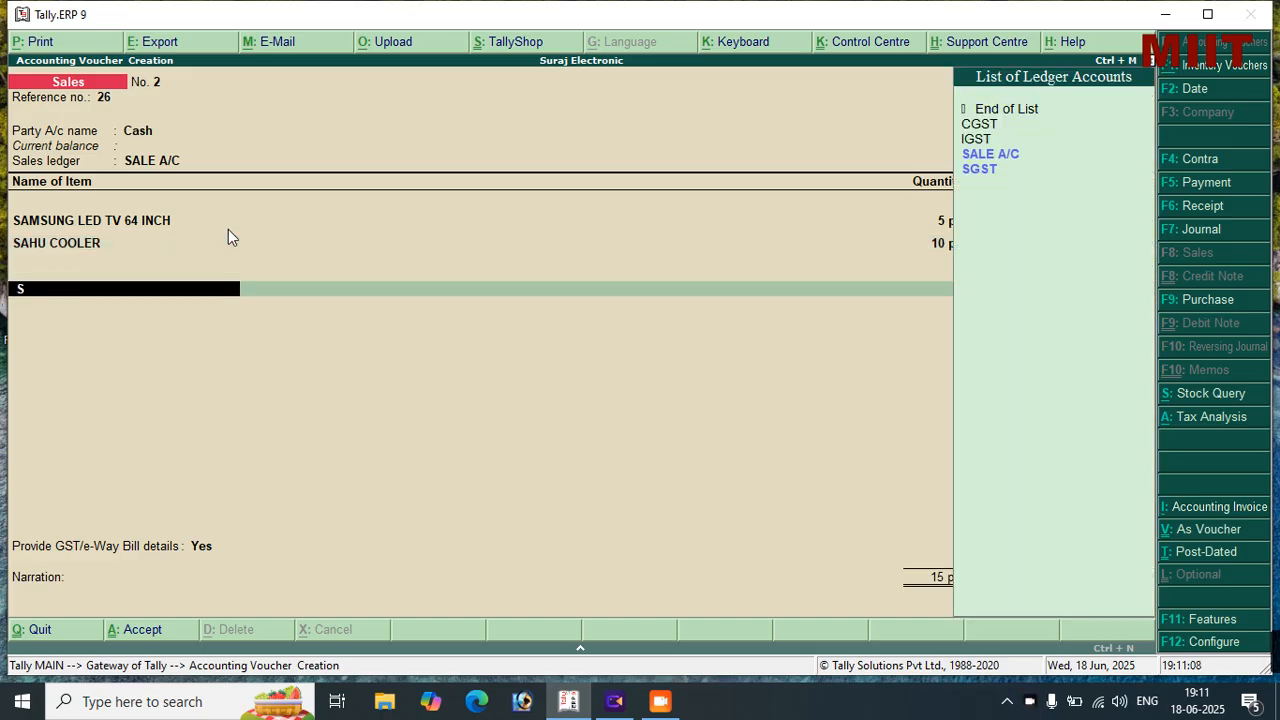
{"action": "key", "text": "BackSpace"}
{"action": "type", "text": "g"}
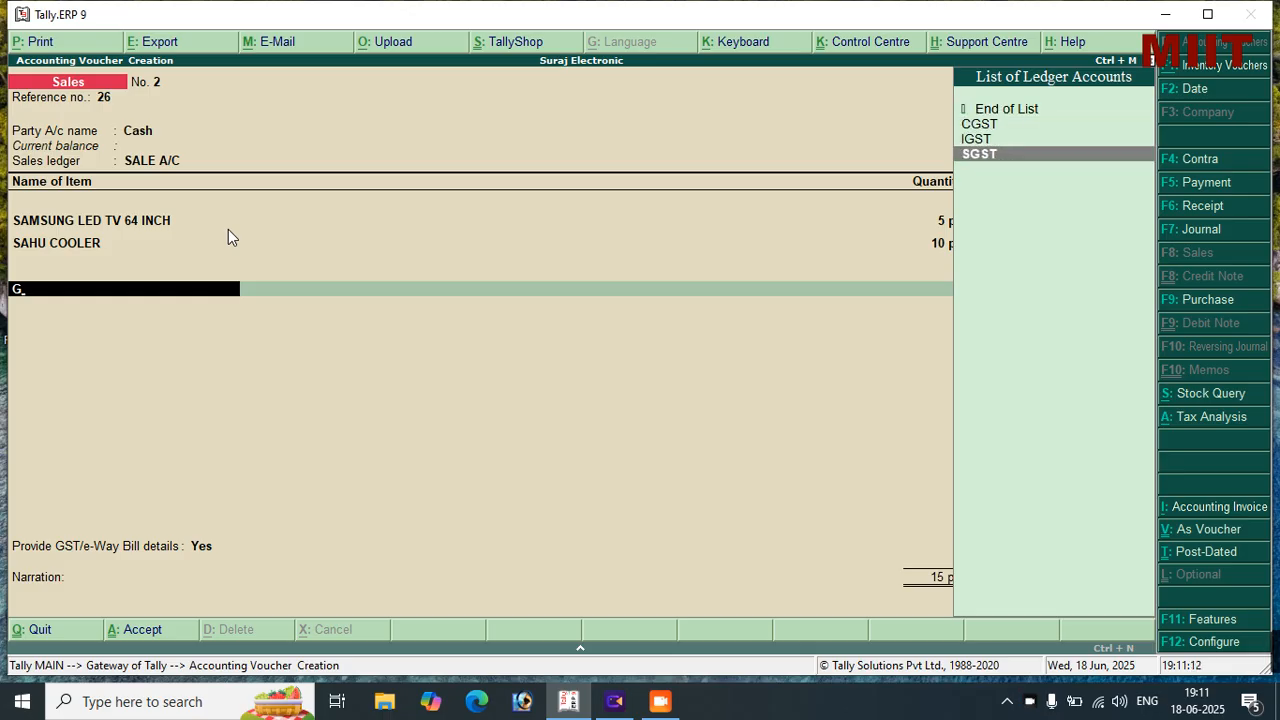
{"action": "key", "text": "Return"}
{"action": "key", "text": "Return"}
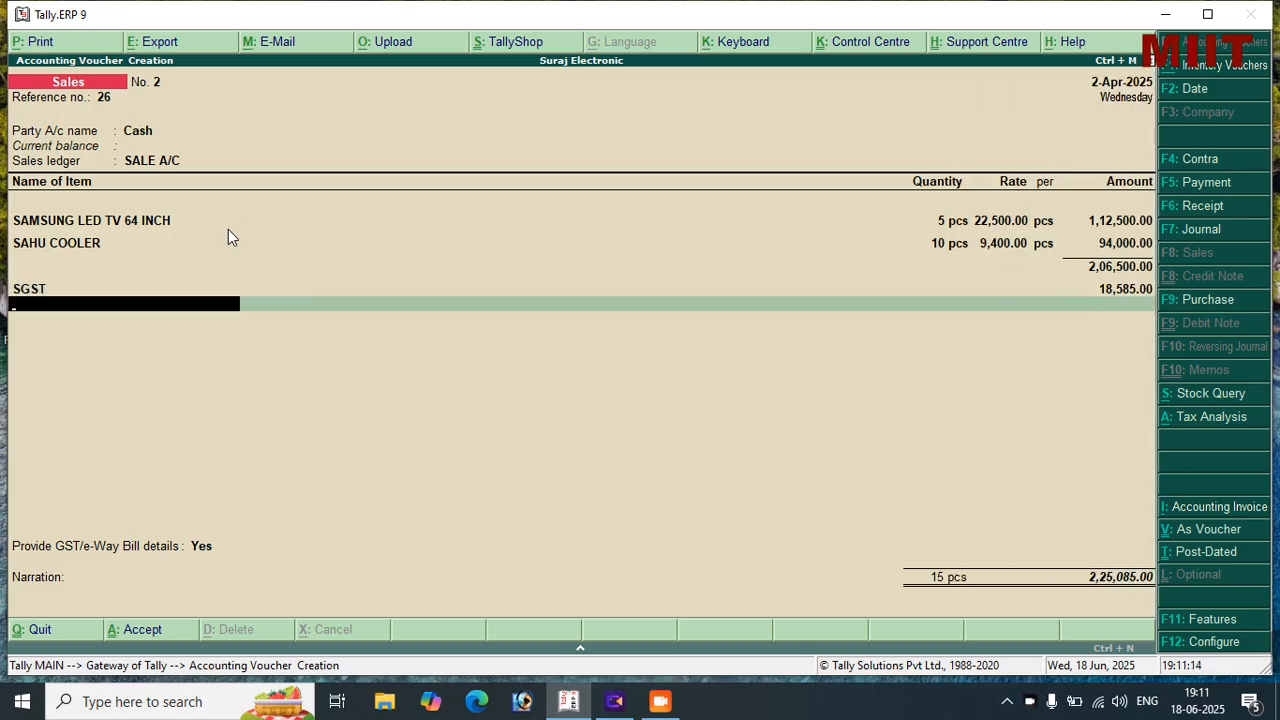
{"action": "type", "text": "CG"}
{"action": "key", "text": "Return"}
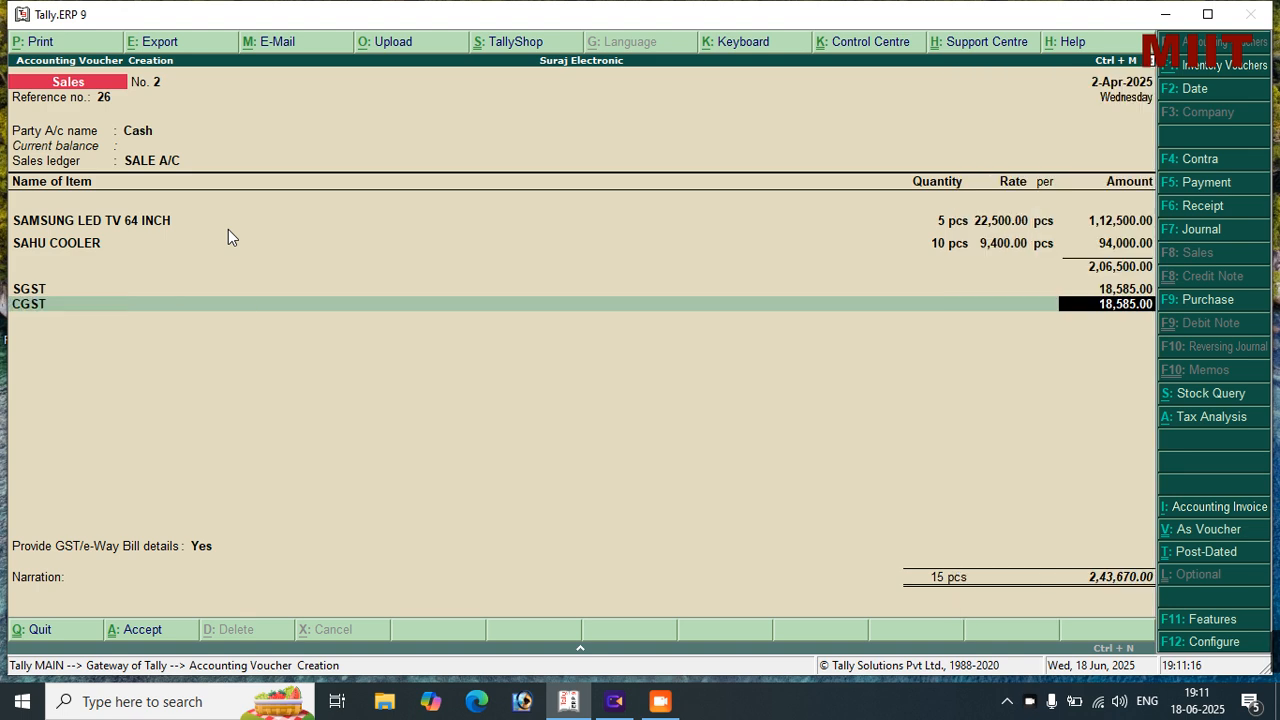
{"action": "key", "text": "Return"}
{"action": "key", "text": "Return"}
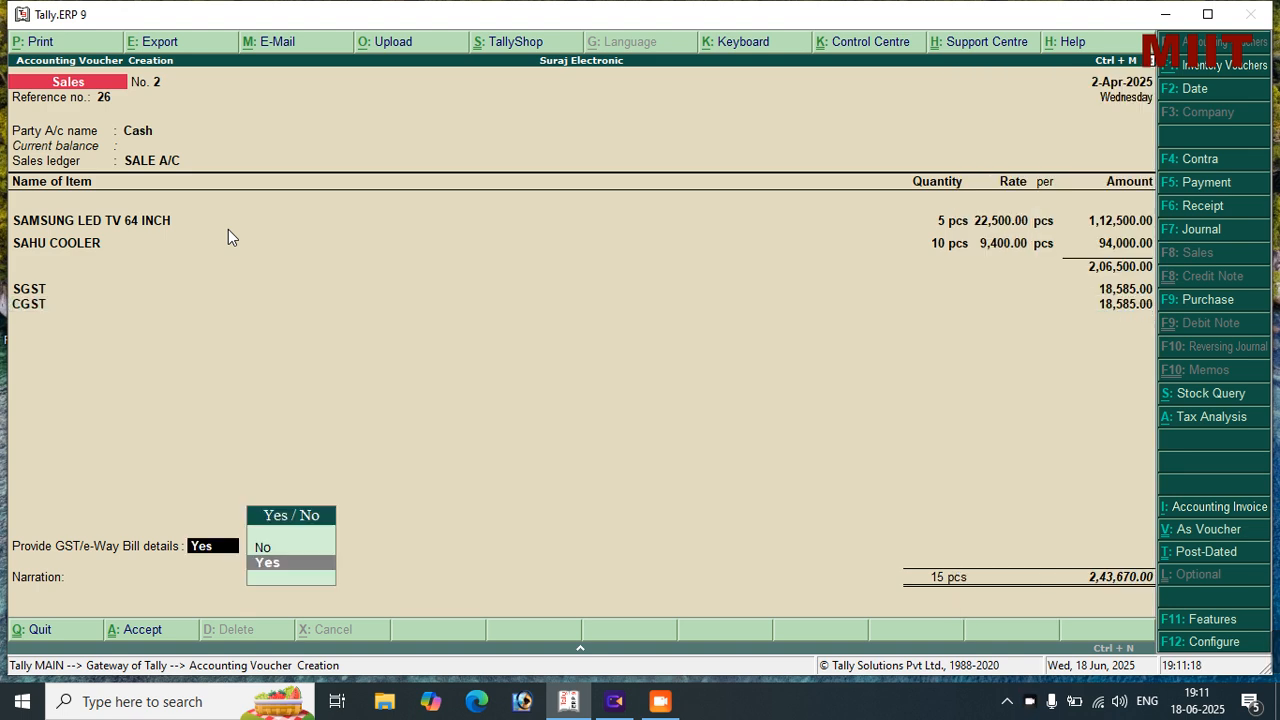
Set Provide GST/e-Way Bill details to No, leave the narration blank and save the cash sales voucher
{"action": "key", "text": "Up"}
{"action": "key", "text": "Return"}
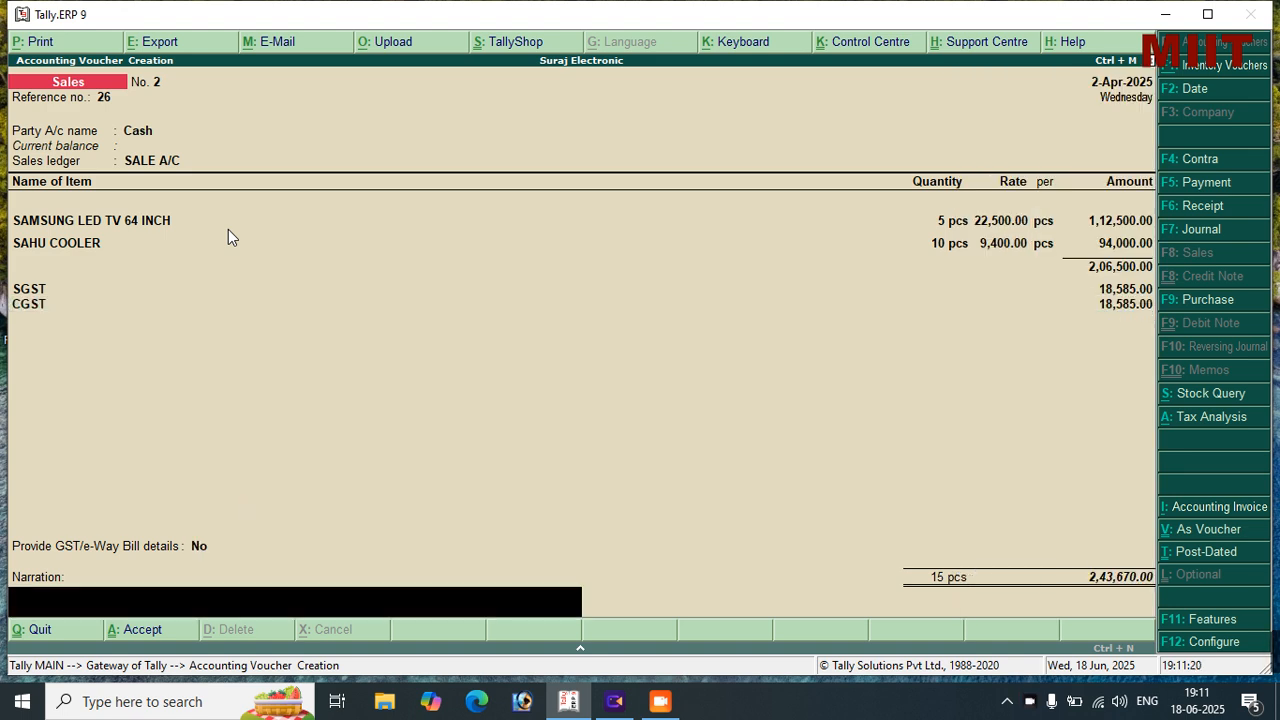
{"action": "key", "text": "Return"}
{"action": "key", "text": "Return"}
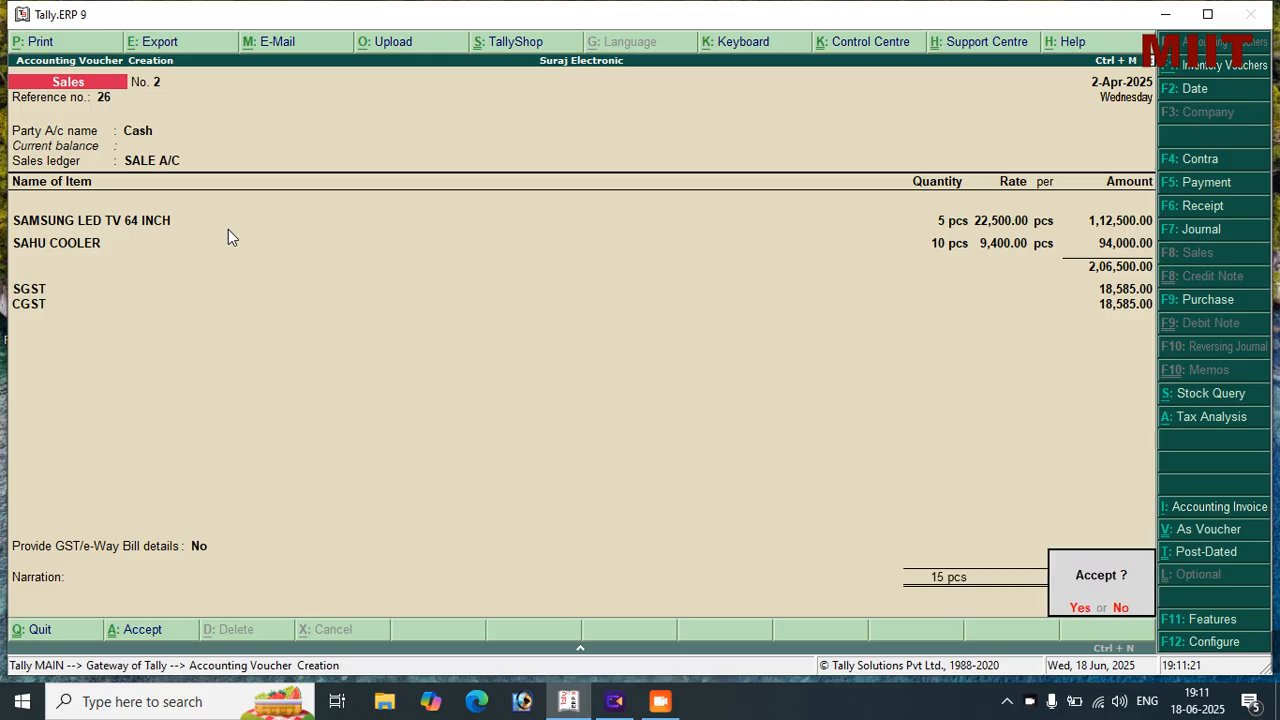
{"action": "key", "text": "Return"}
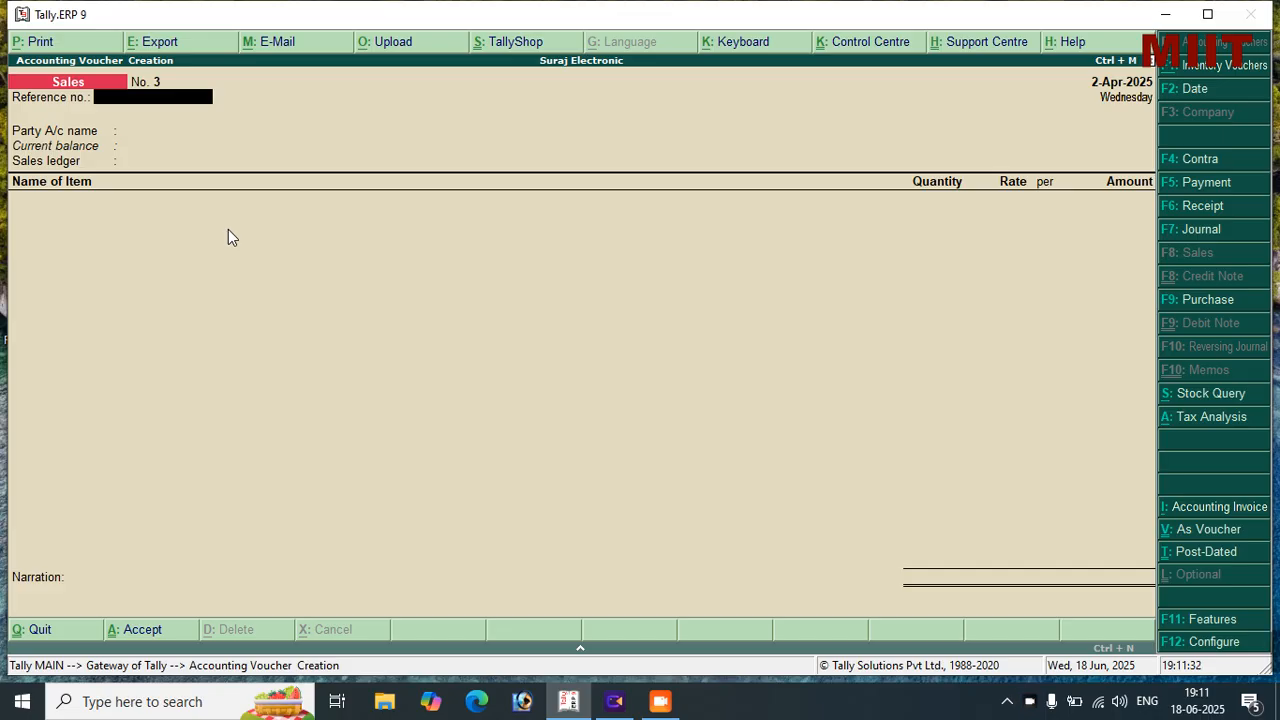
Leave voucher entry for the Gateway of Tally without quitting the program, and open the Balance Sheet
{"action": "key", "text": "Escape"}
{"action": "key", "text": "y"}
{"action": "key", "text": "Escape"}
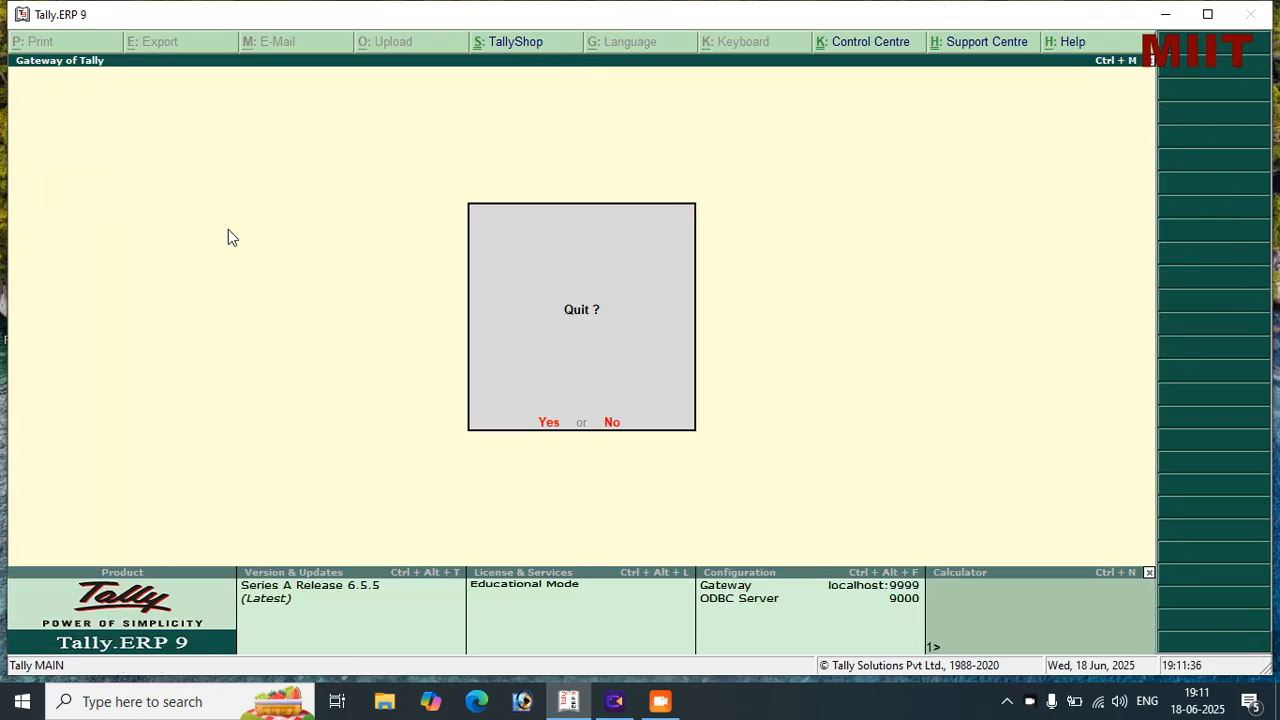
{"action": "key", "text": "n"}
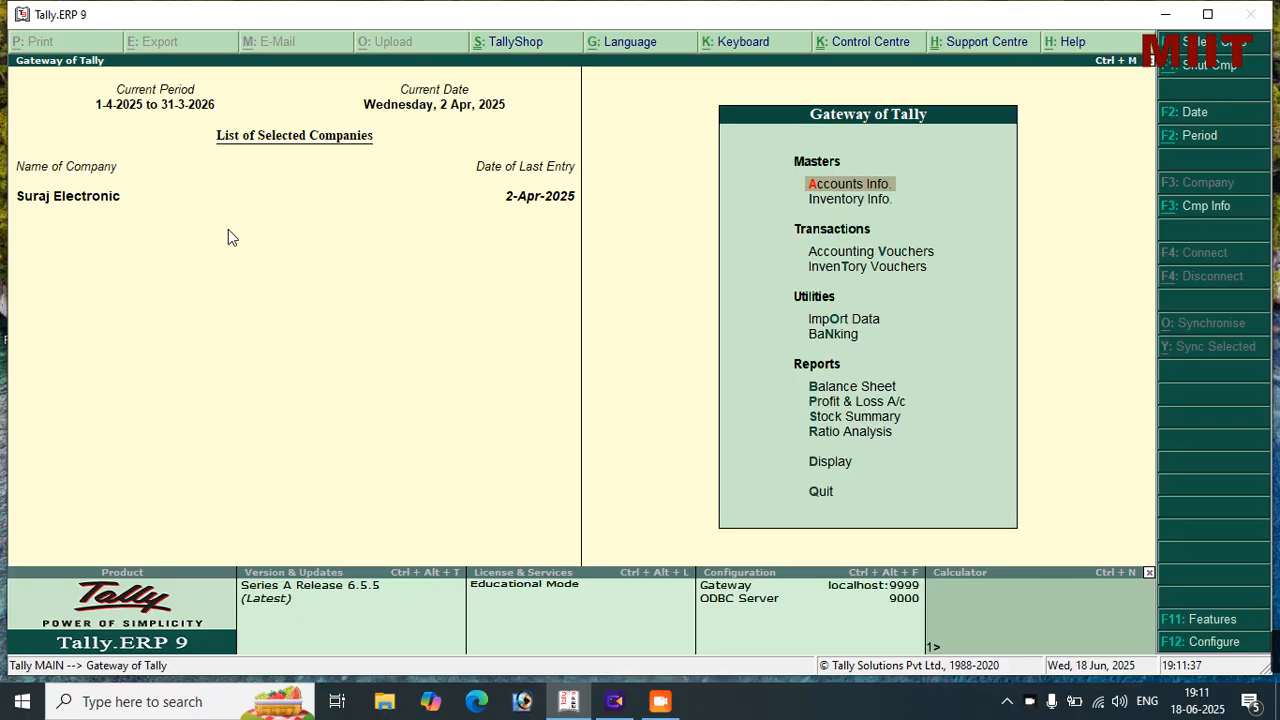
{"action": "left_click", "coordinate": [850, 387]}
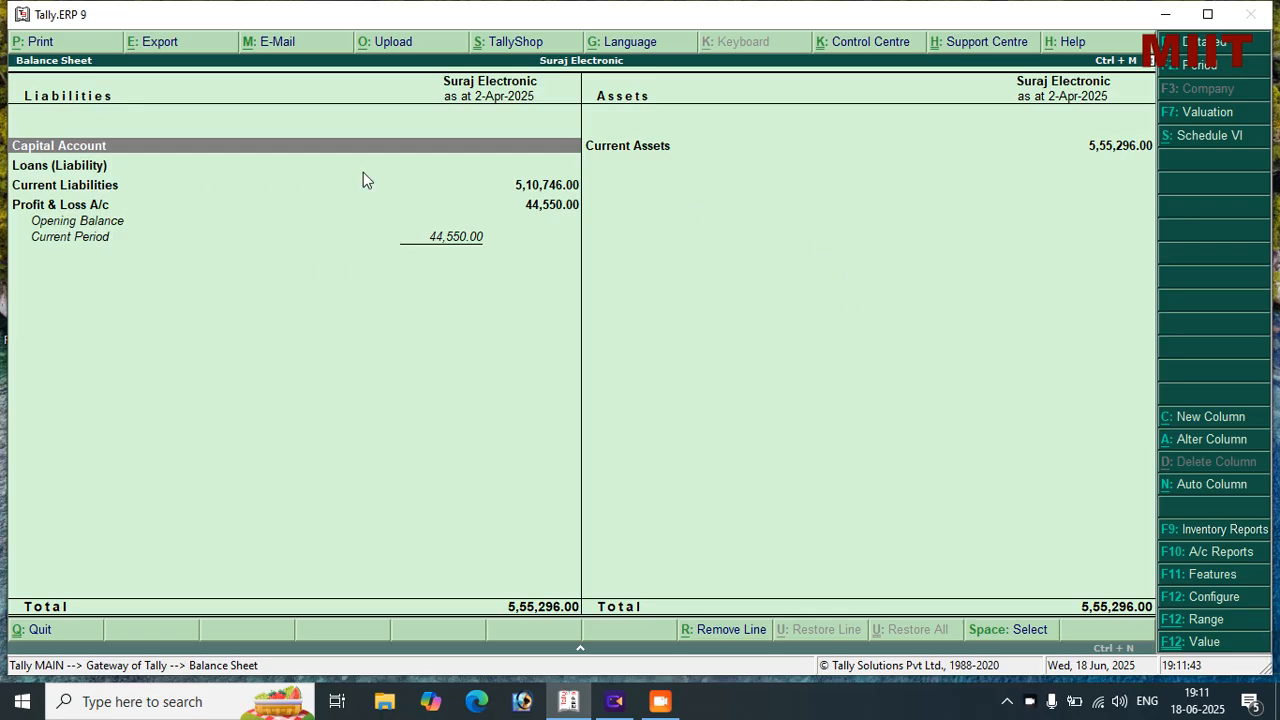
Show the Balance Sheet in detail and examine current assets, current-period profit, Duties & Taxes and Sundry Creditors
{"action": "left_click", "coordinate": [1109, 152]}
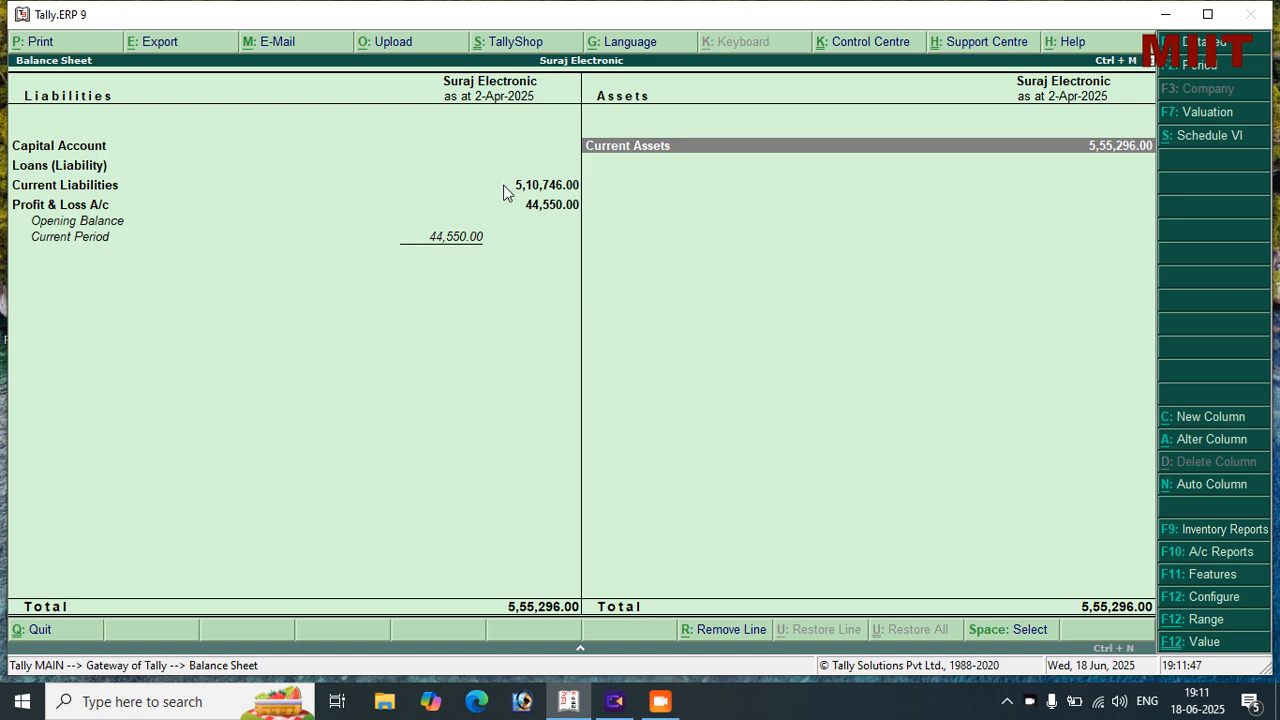
{"action": "left_click", "coordinate": [535, 190]}
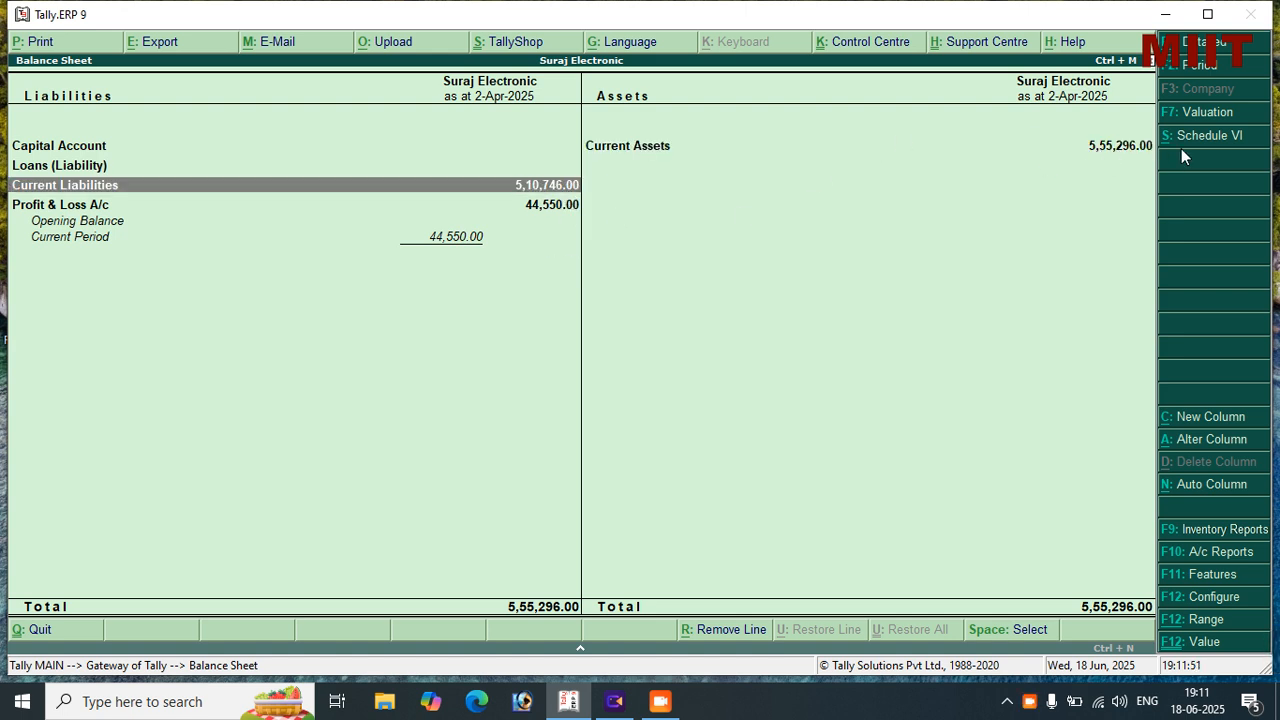
{"action": "left_click", "coordinate": [1200, 43]}
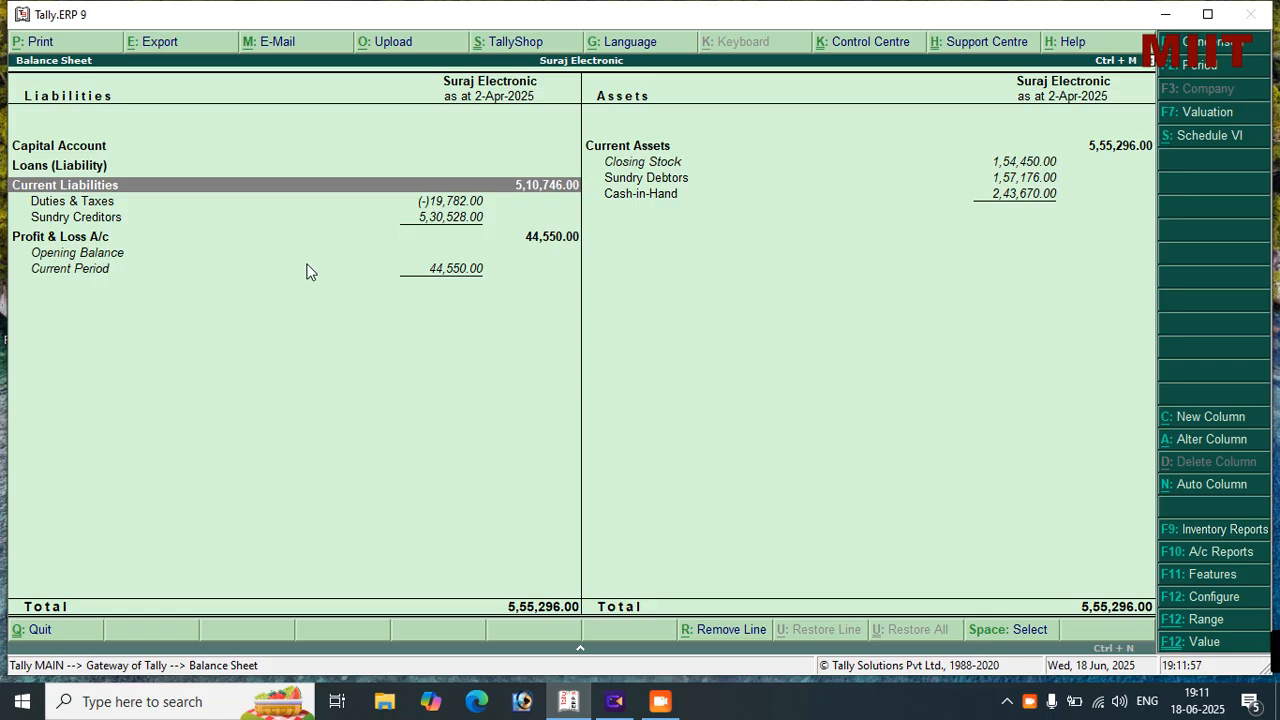
{"action": "left_click", "coordinate": [467, 270]}
{"action": "left_click", "coordinate": [464, 205]}
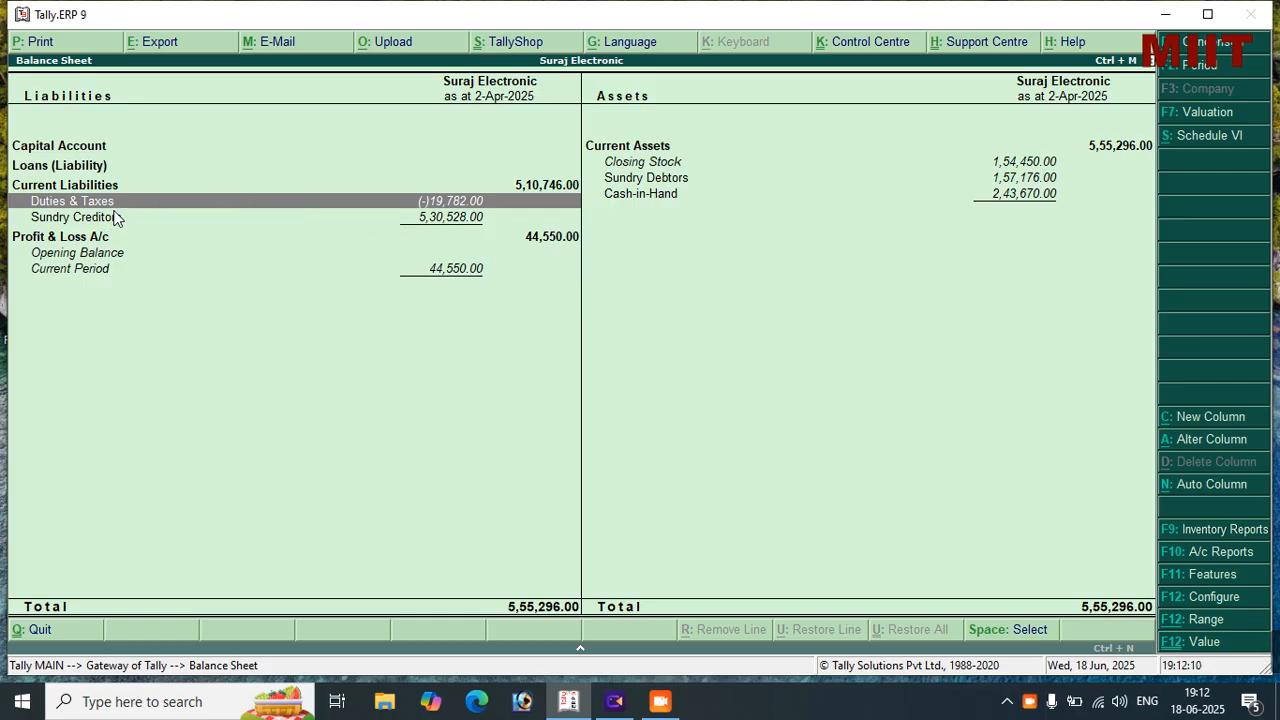
{"action": "left_click", "coordinate": [436, 220]}
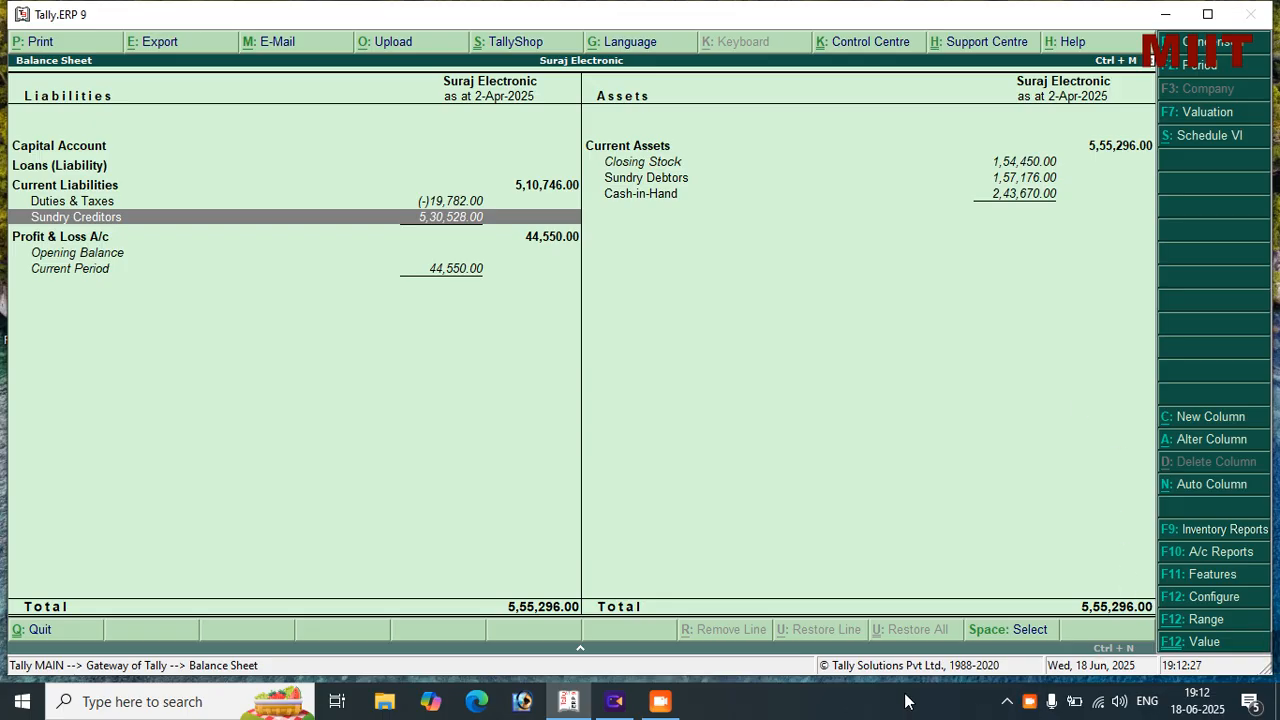
{"action": "left_click", "coordinate": [664, 701]}
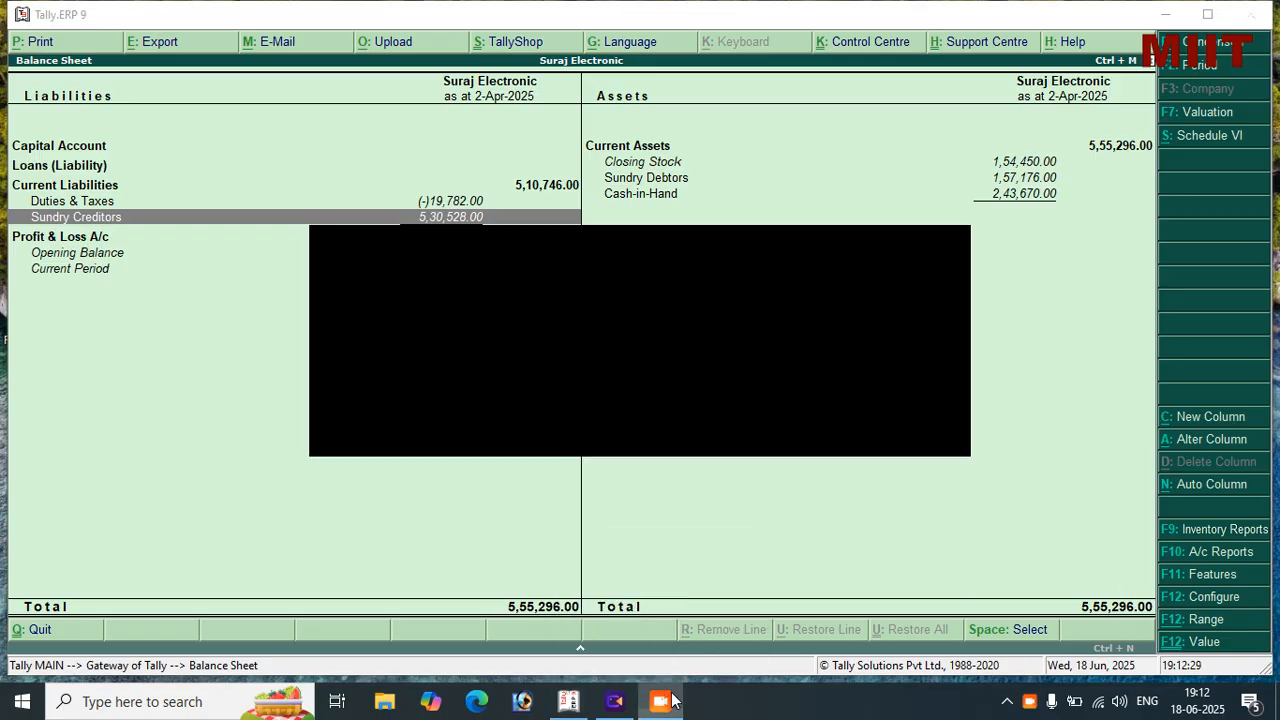